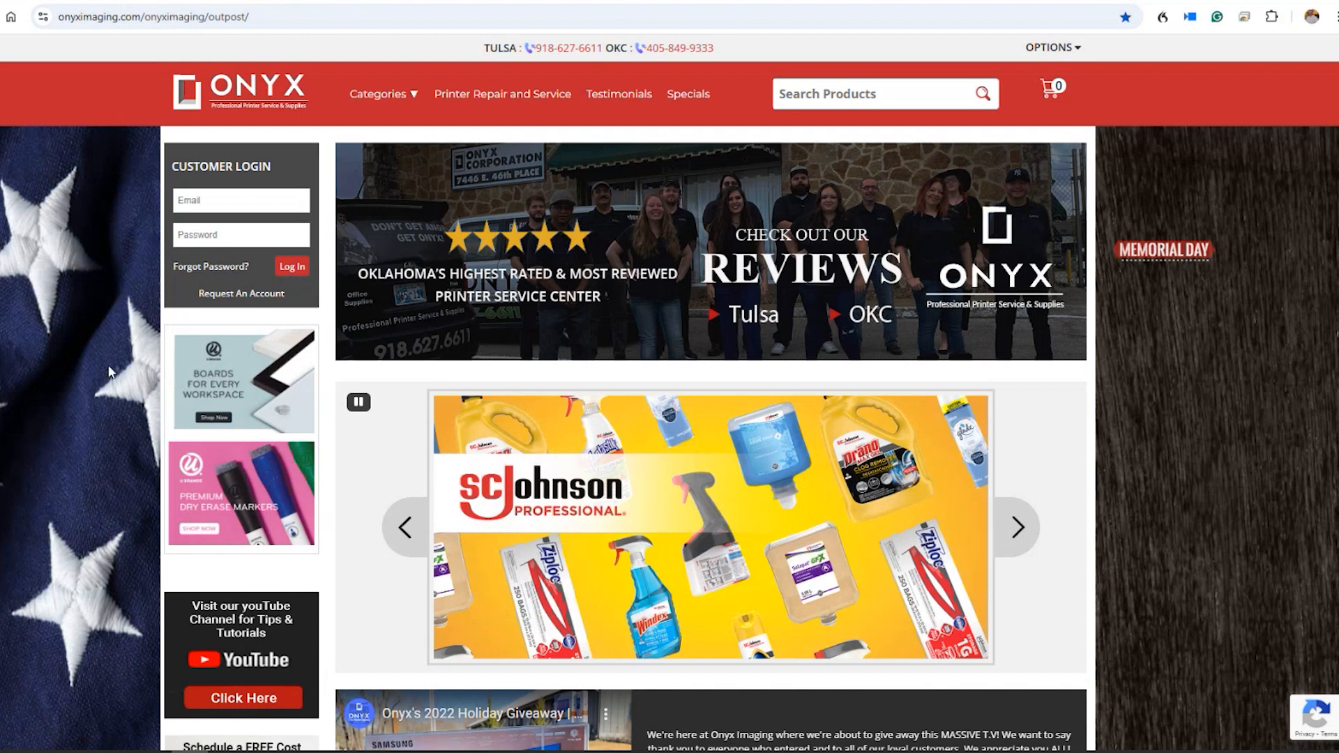
Look through the Onyx storefront homepage, including its promotional banners, spotlight items, client and partner logos, and footer
scroll(55, 373, down, 2)
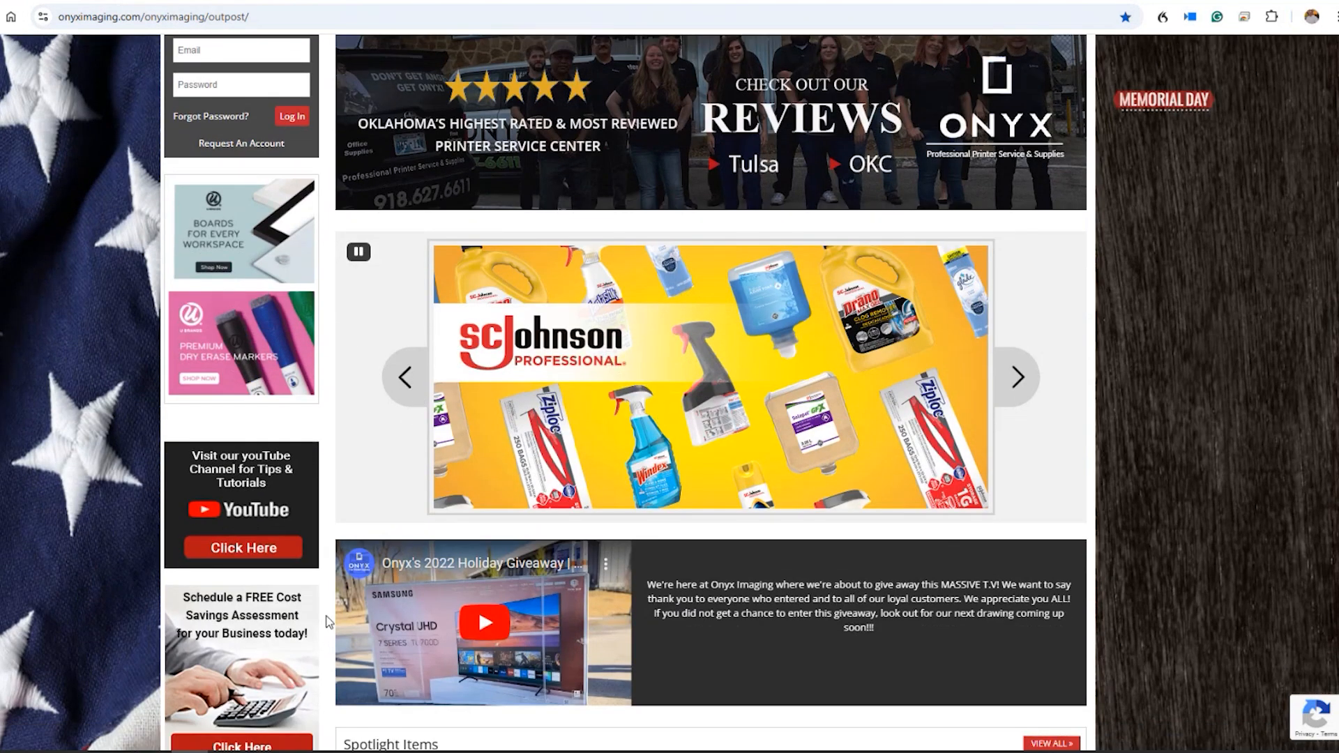
scroll(94, 520, down, 2)
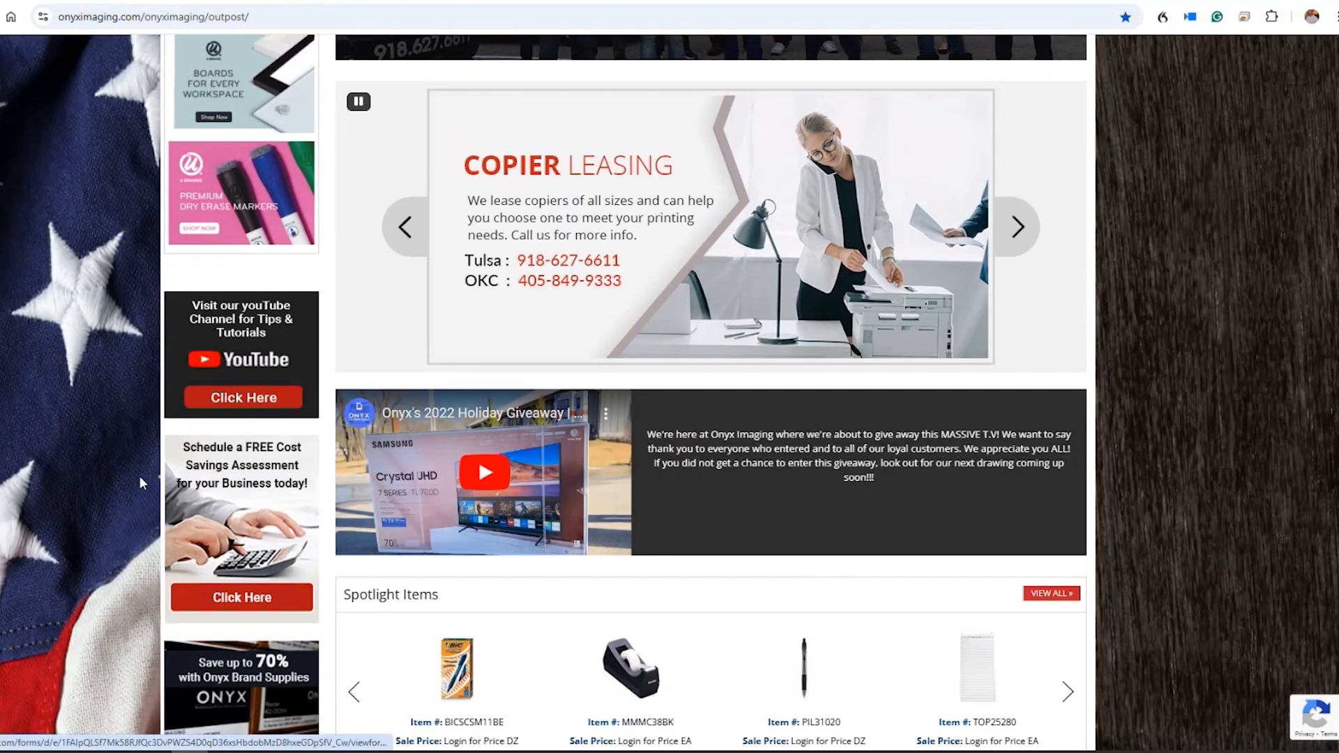
scroll(140, 476, down, 4)
scroll(115, 497, down, 6)
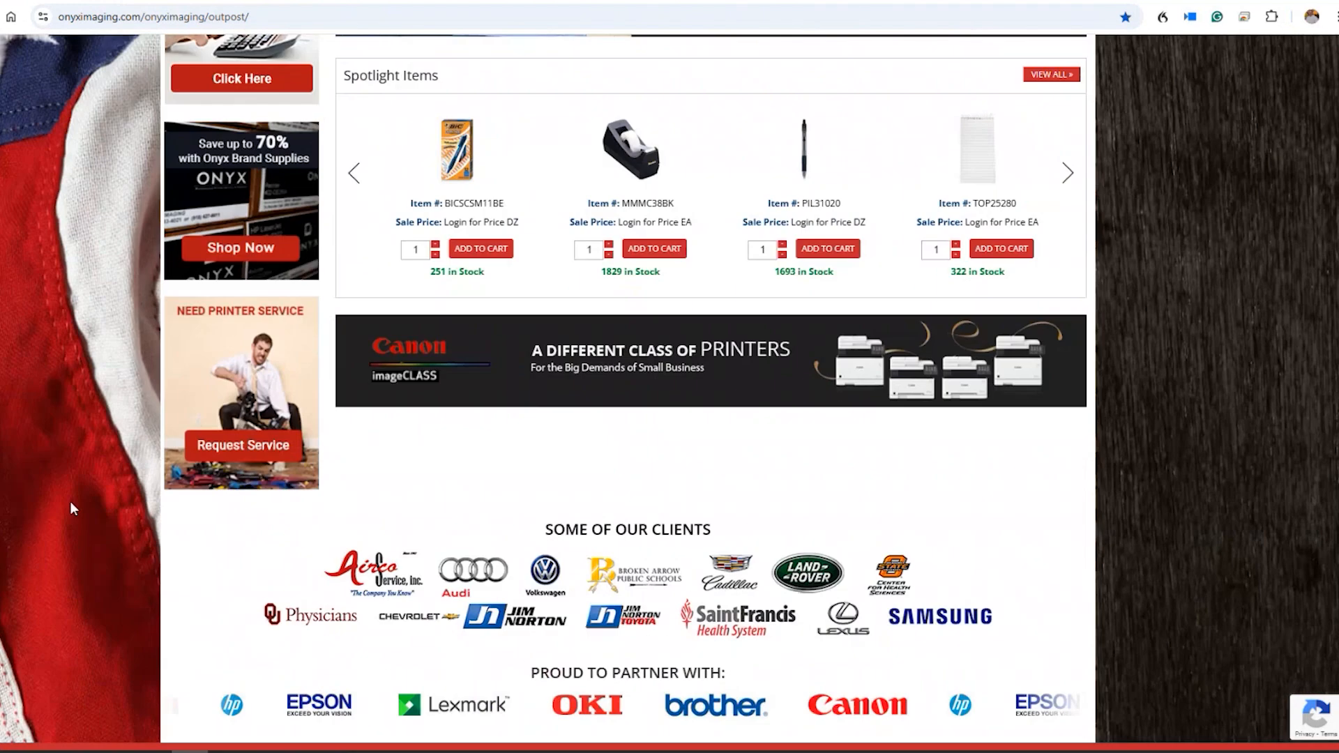
scroll(64, 512, down, 1)
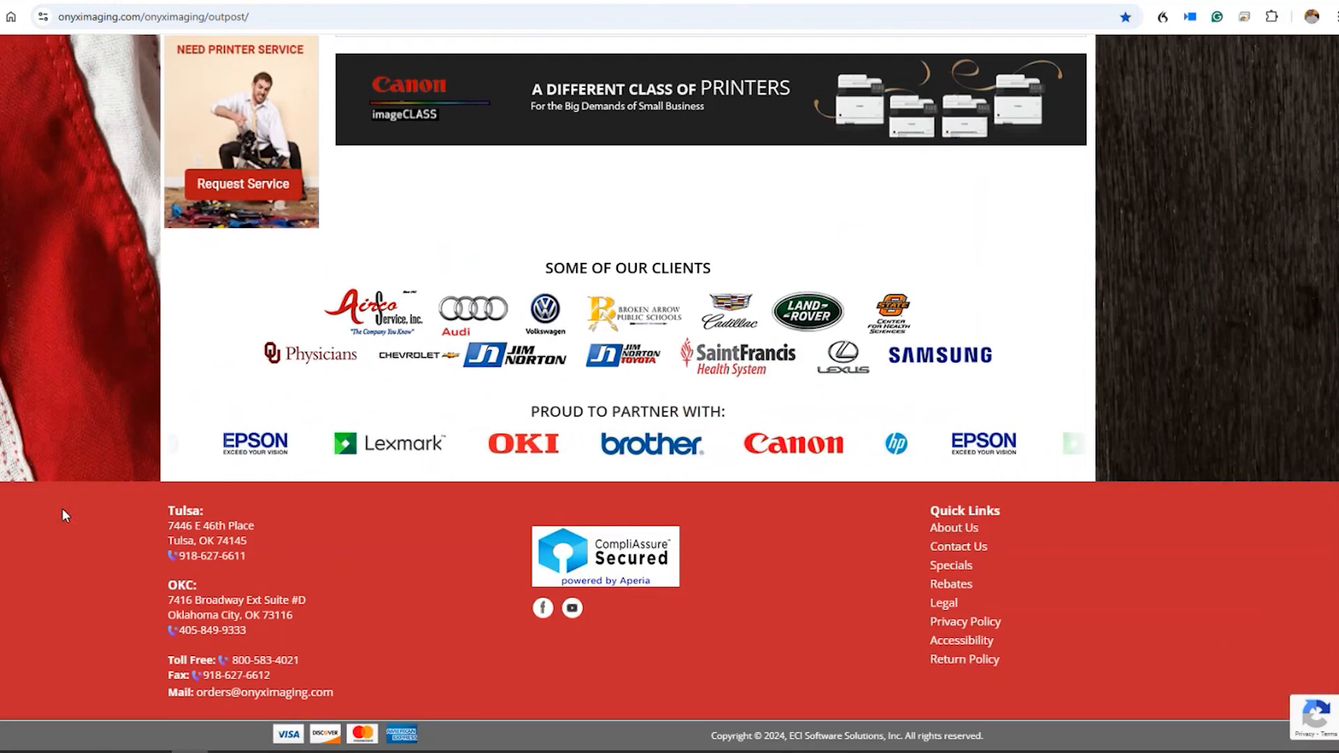
scroll(61, 509, up, 15)
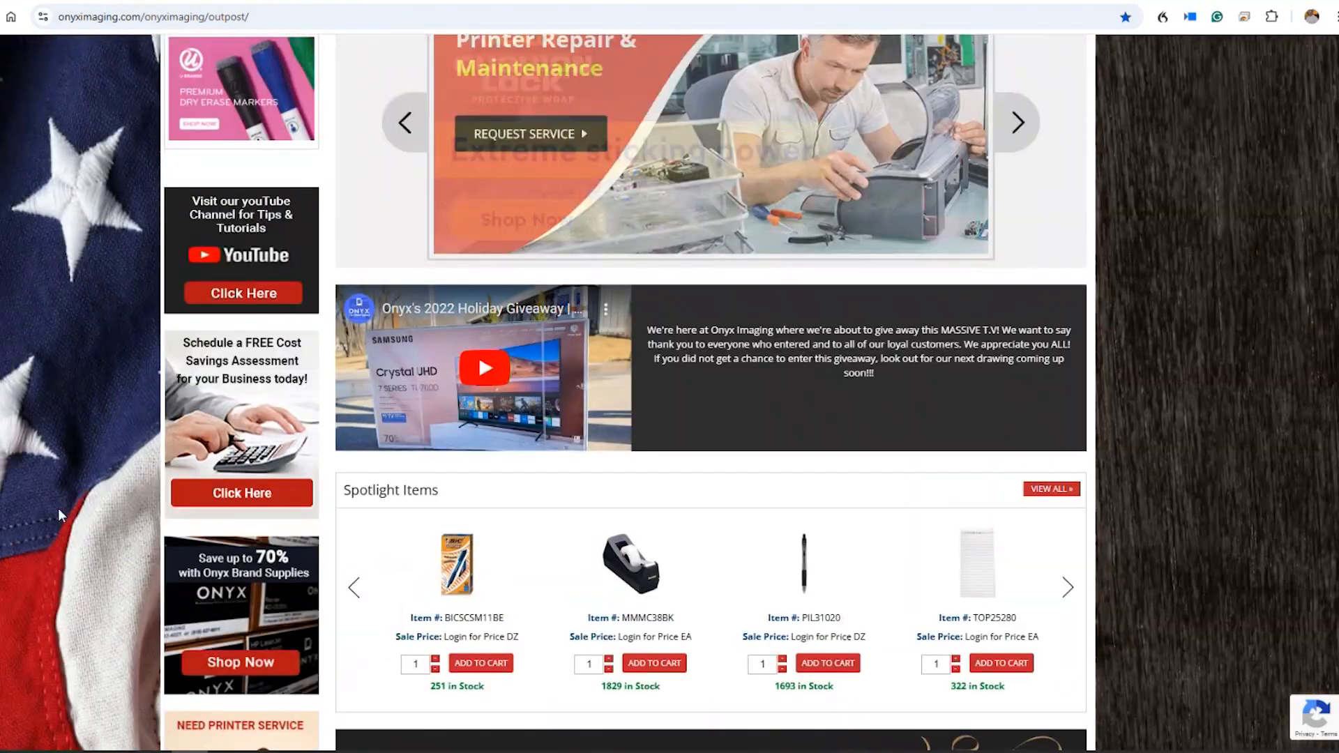
scroll(57, 516, up, 2)
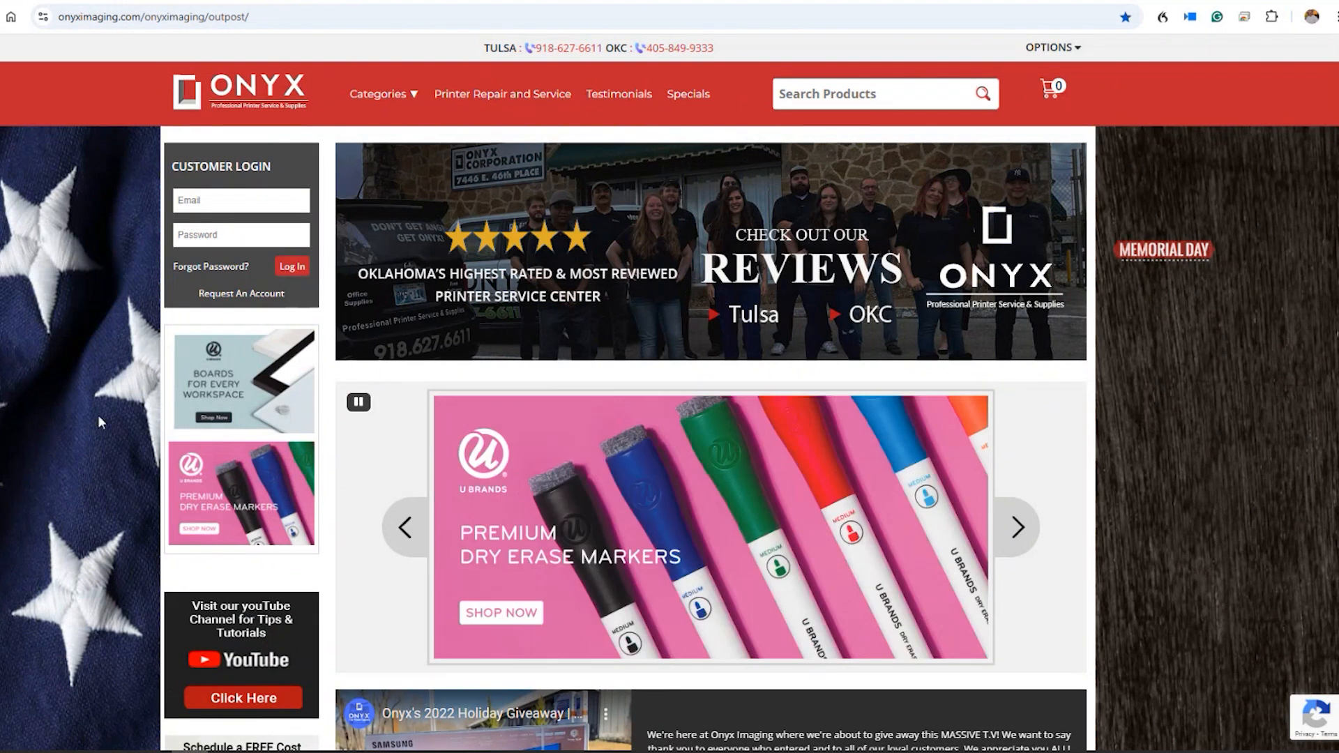
Switch to the Plankenhorn's storefront and examine its homepage from the customer login and banners through to the footer
click(376, 1)
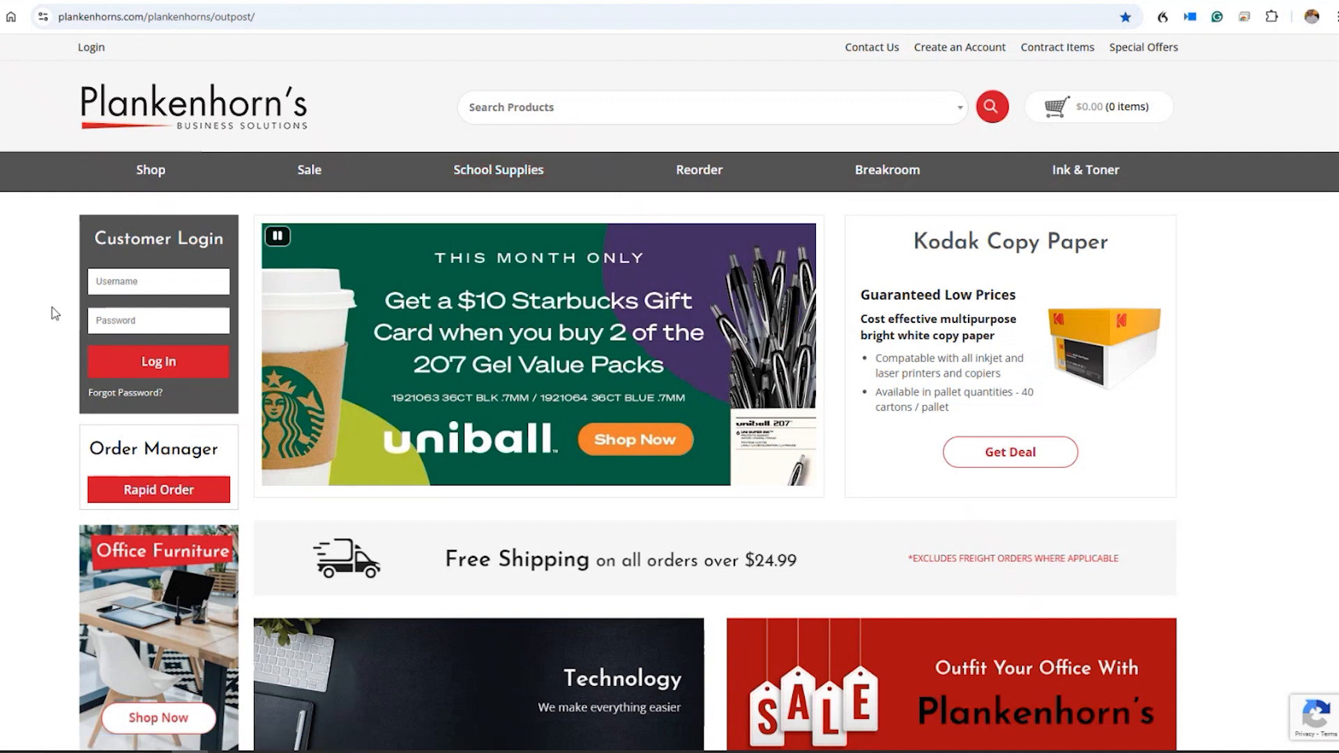
scroll(31, 348, down, 3)
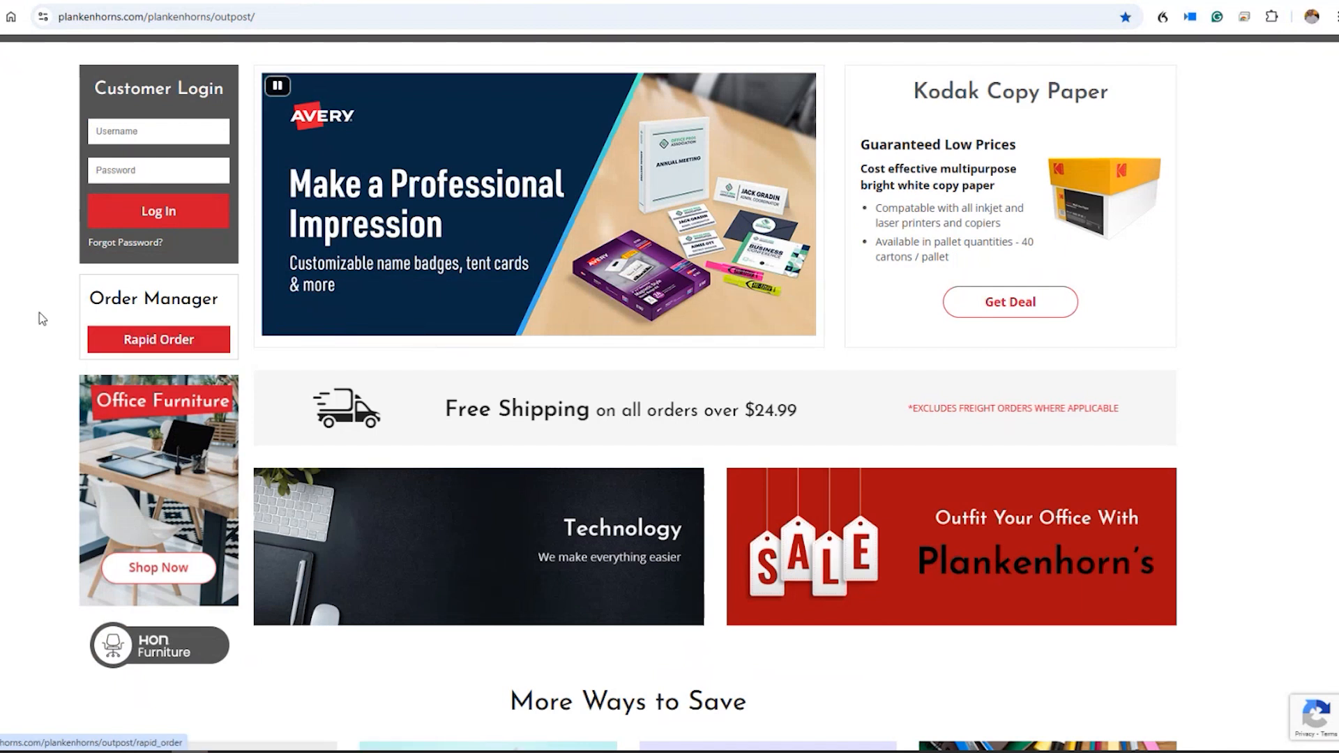
scroll(670, 393, up, 1)
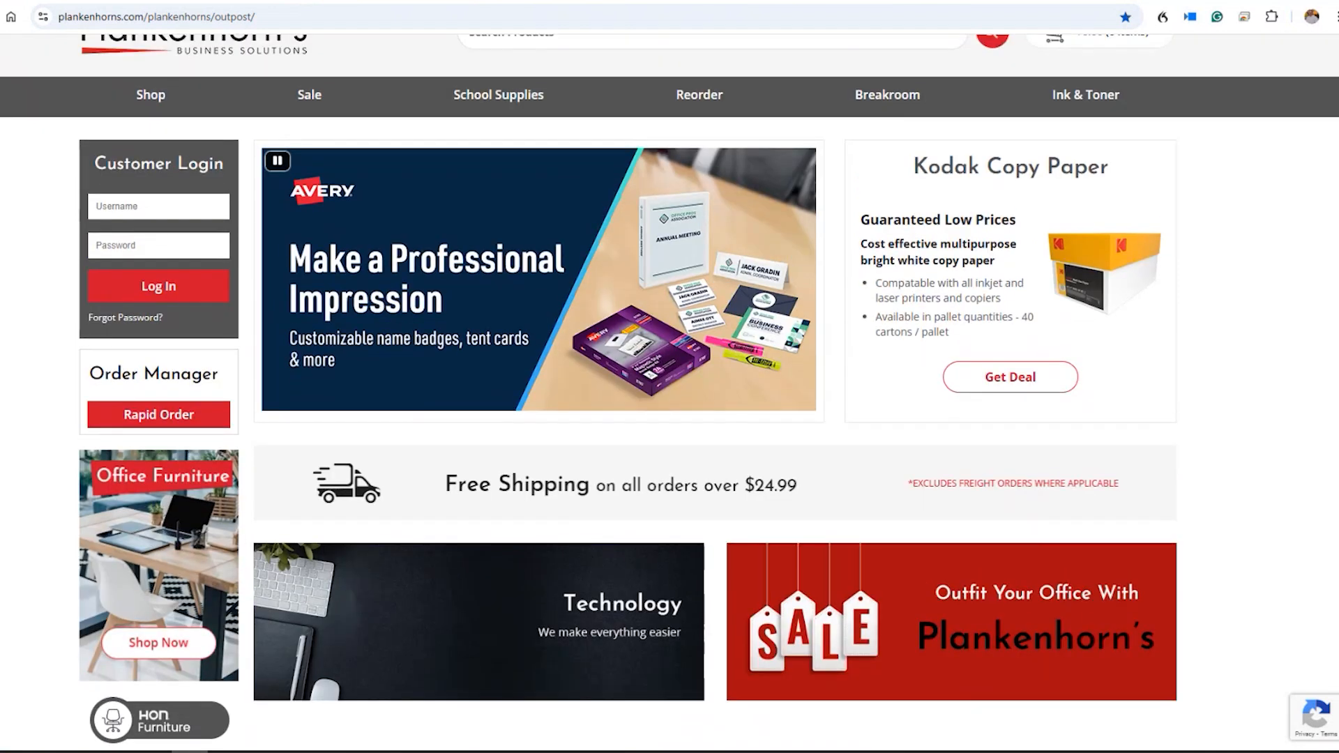
scroll(669, 394, down, 1)
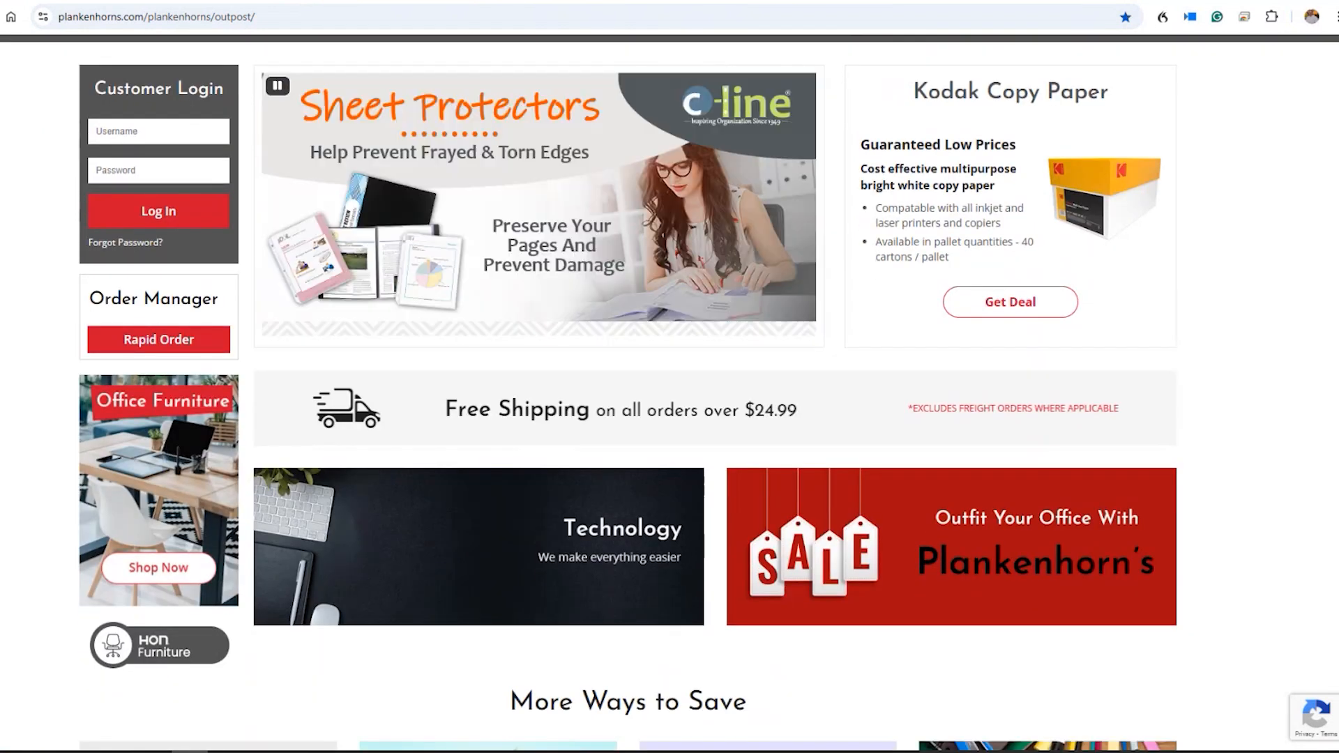
scroll(290, 526, down, 2)
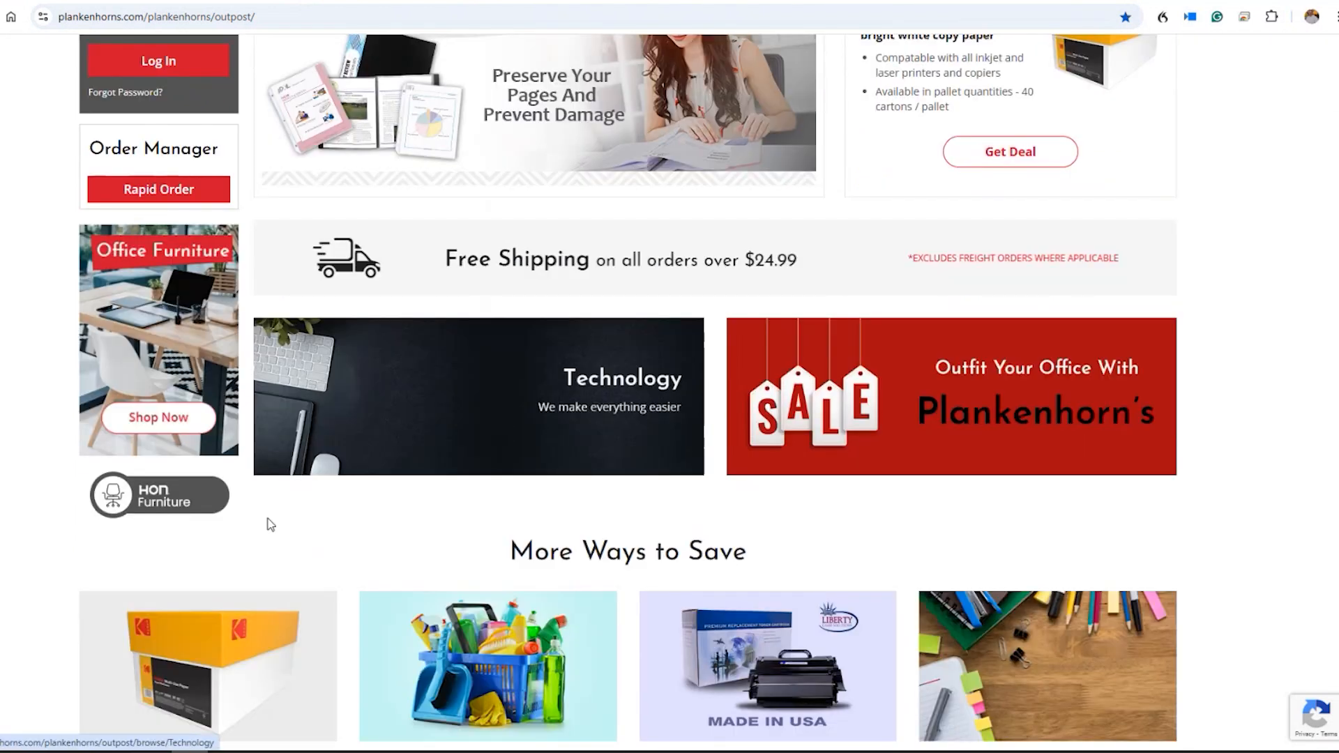
scroll(266, 523, down, 3)
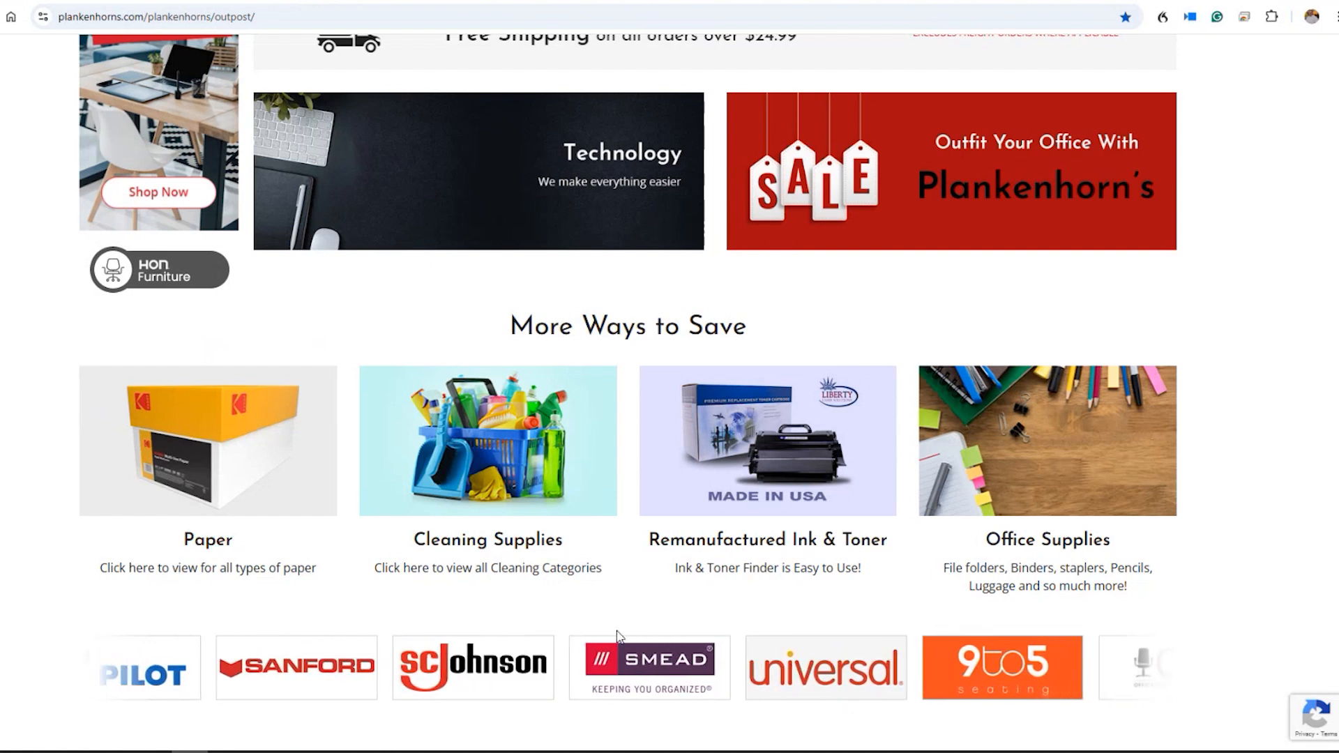
scroll(65, 568, down, 1)
scroll(48, 530, down, 10)
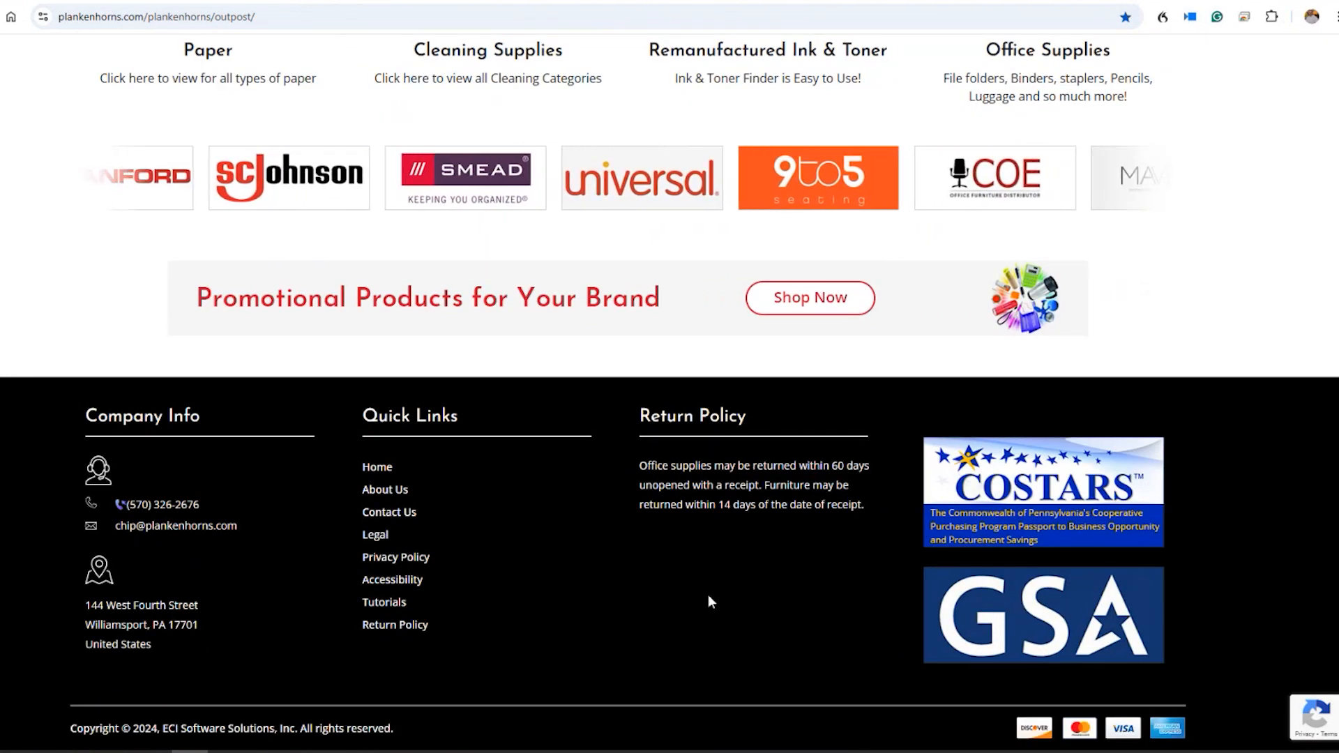
scroll(709, 597, up, 8)
scroll(524, 488, up, 7)
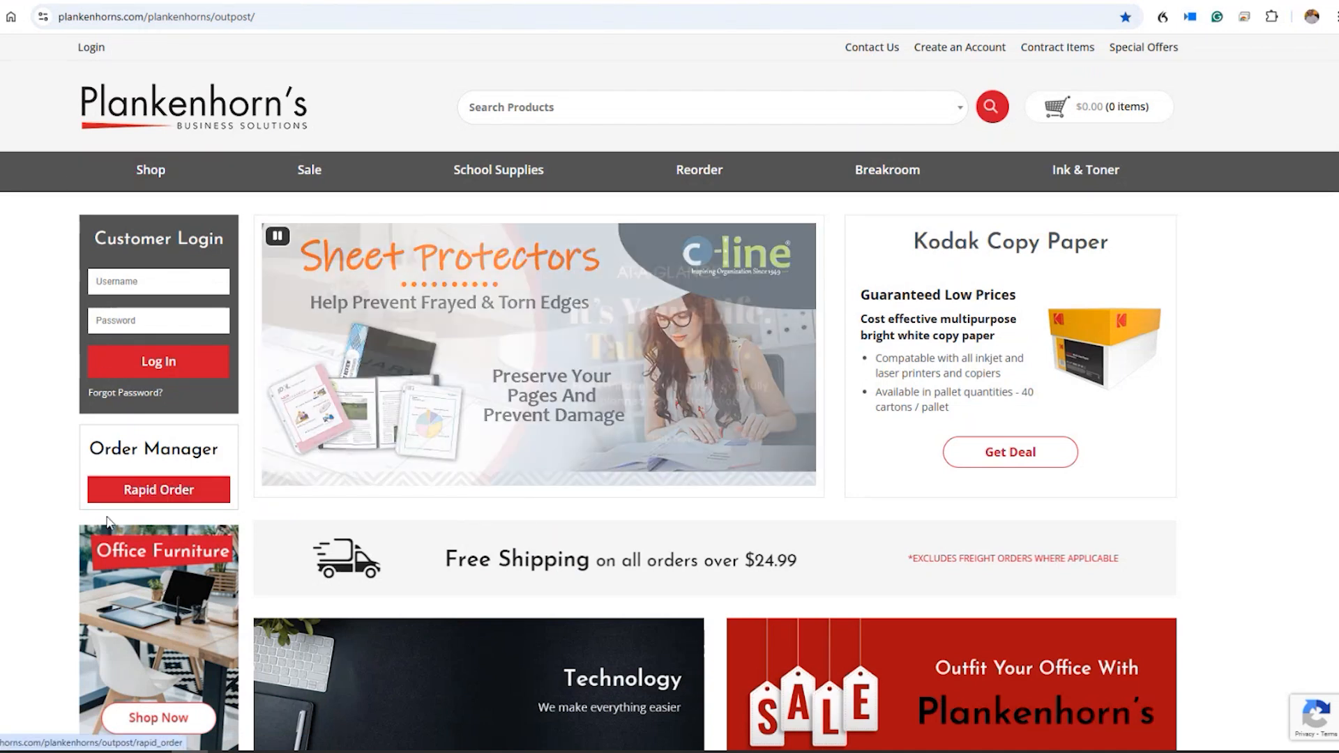
Review the Plankenhorn's product category tiles, brand logo carousel and promotional products banner, and return to the main banner
scroll(550, 456, down, 6)
scroll(551, 454, down, 4)
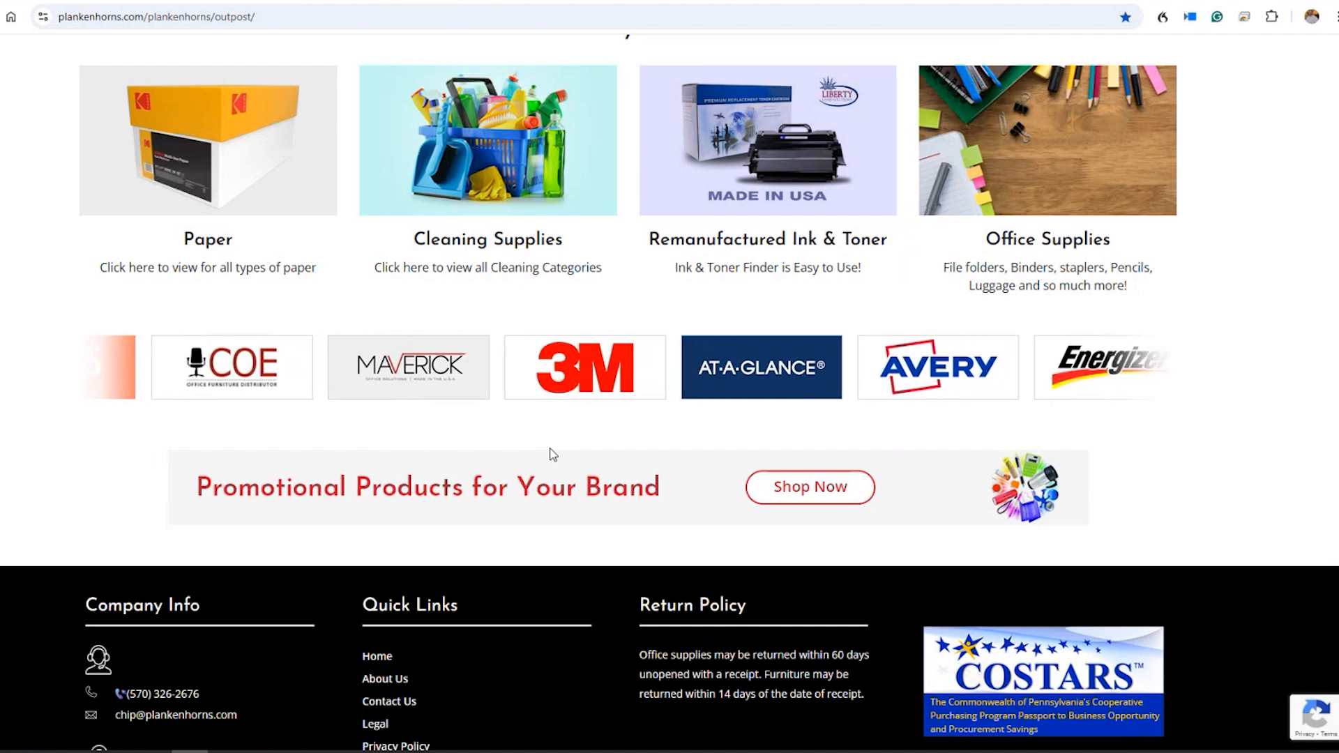
scroll(553, 454, up, 3)
scroll(553, 455, up, 3)
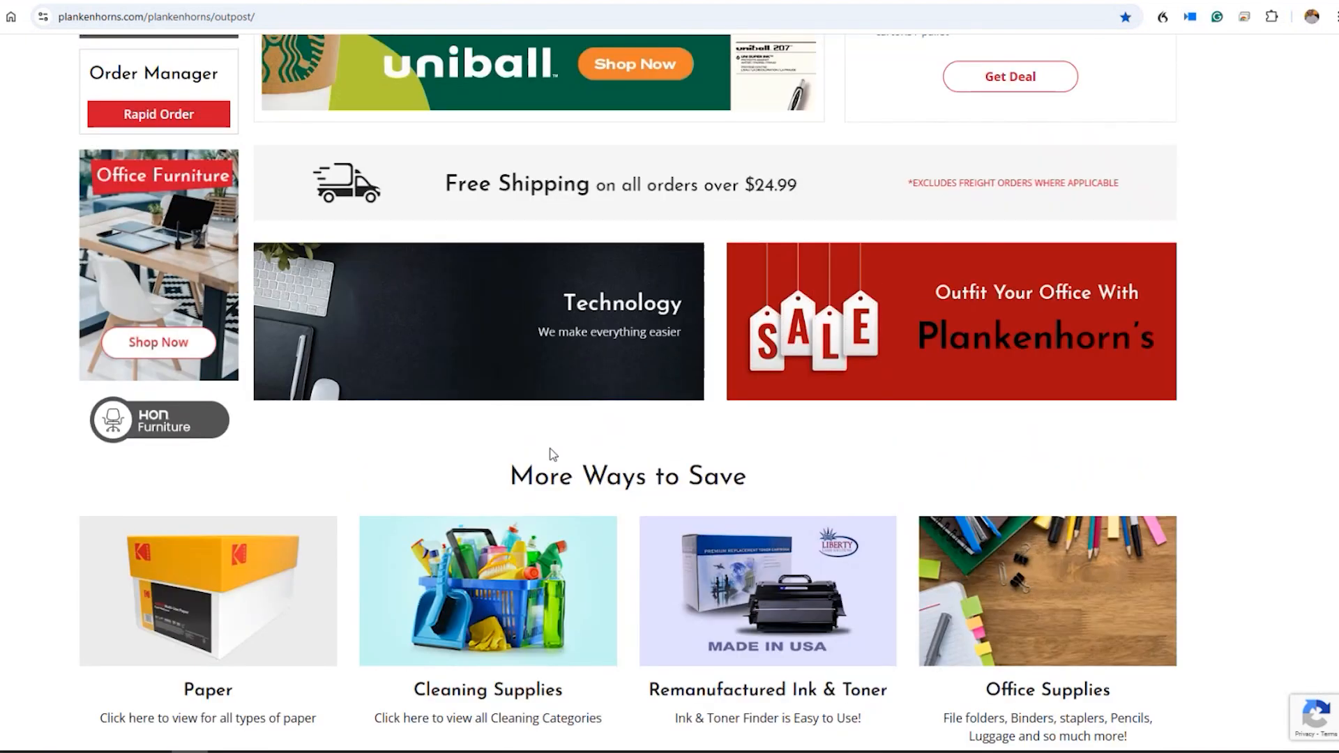
scroll(553, 454, up, 5)
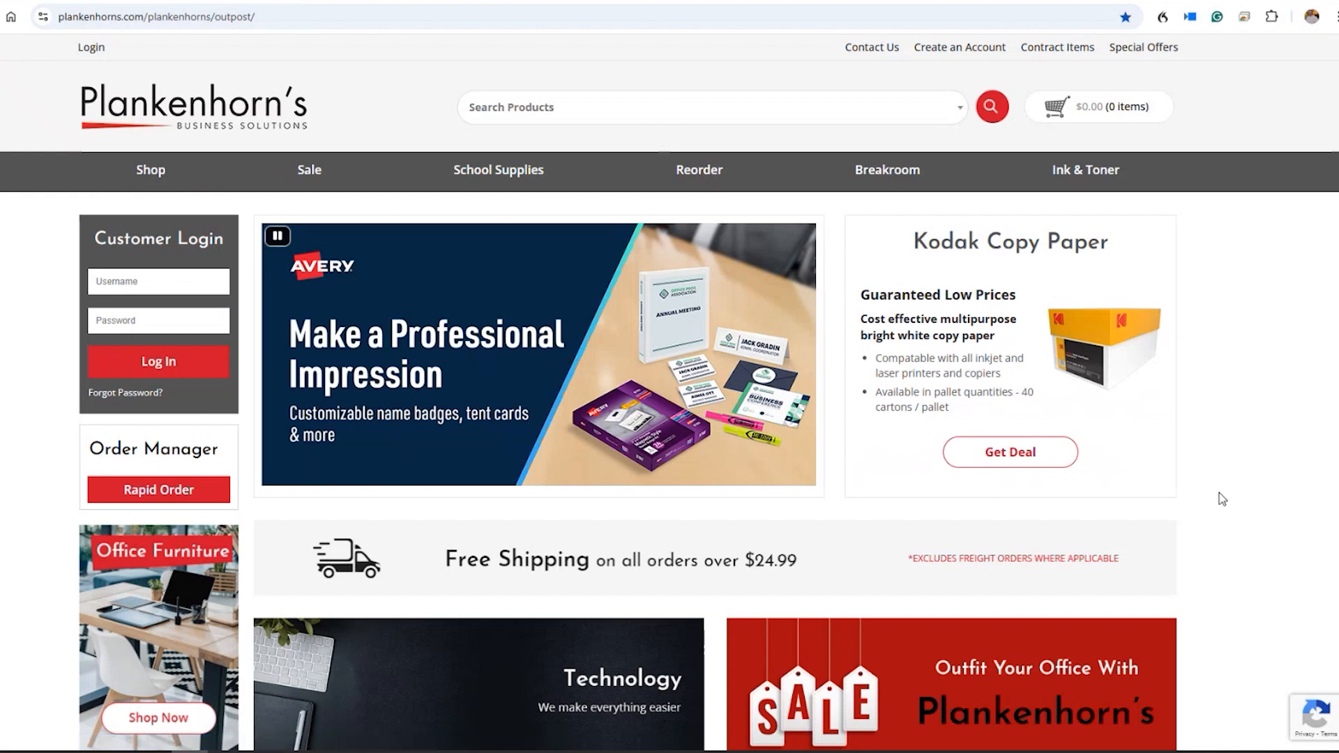
scroll(1078, 530, down, 10)
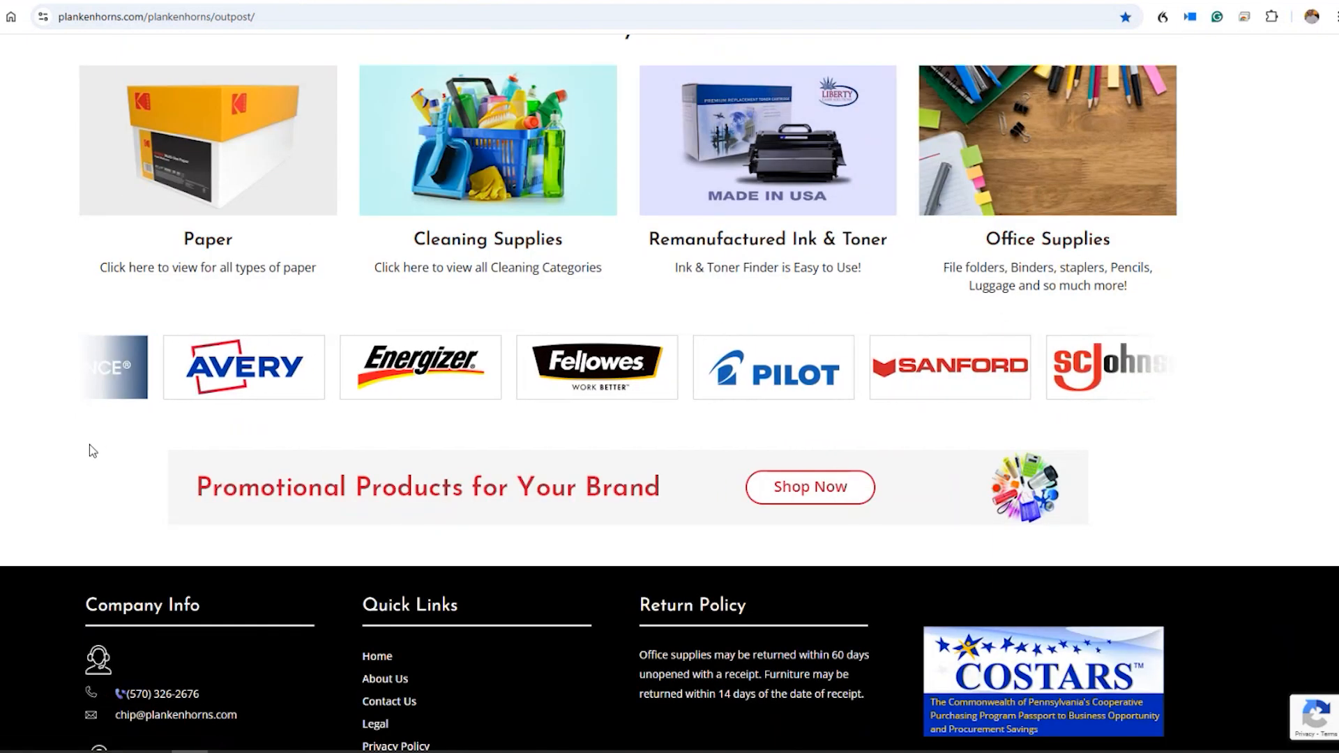
scroll(56, 489, up, 1)
scroll(40, 509, up, 10)
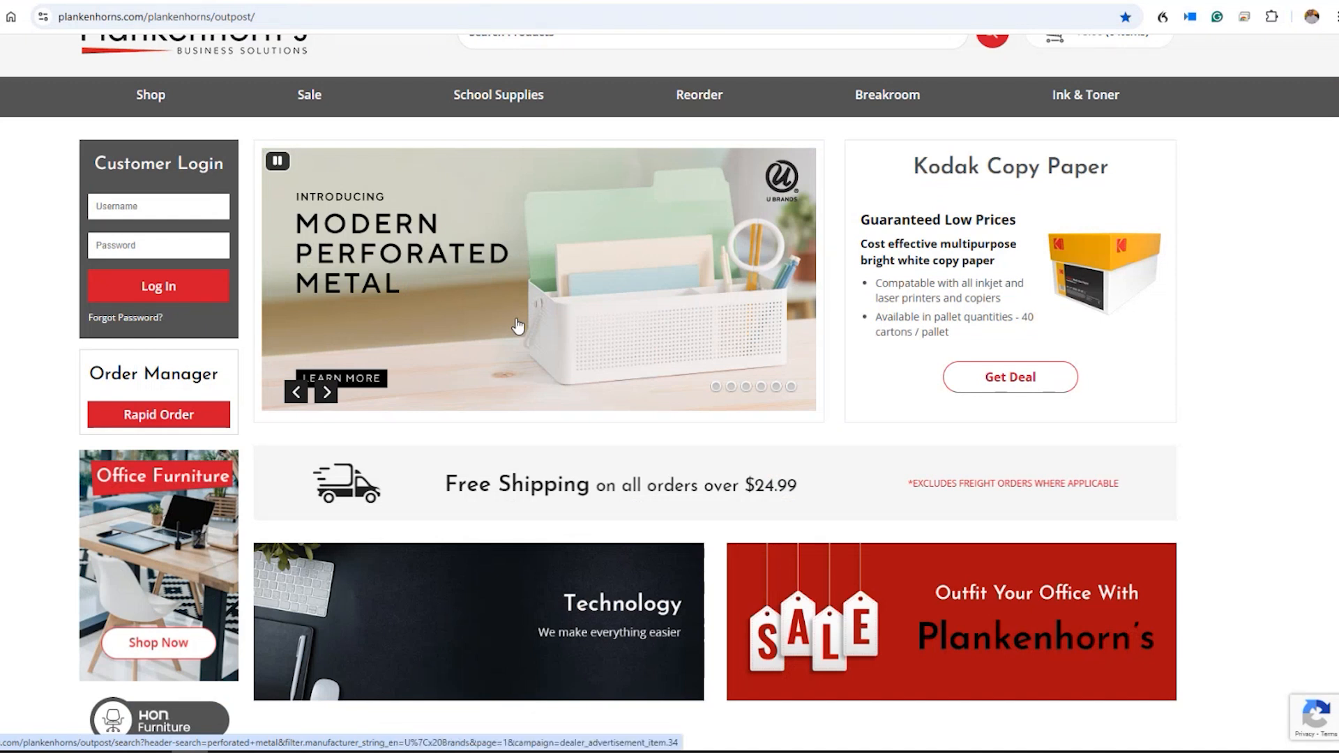
scroll(568, 418, up, 2)
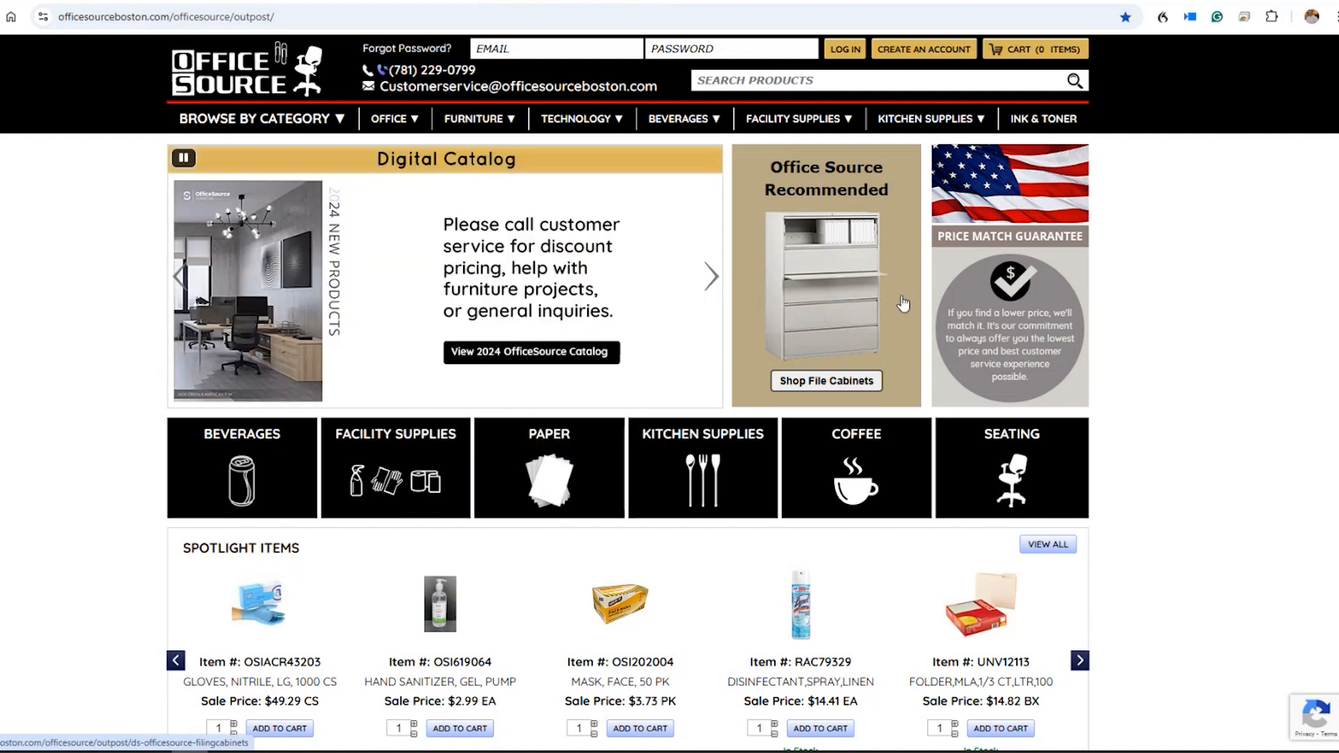
Look over the Office Source homepage's spotlight items, brand logos and footer
scroll(1176, 442, down, 5)
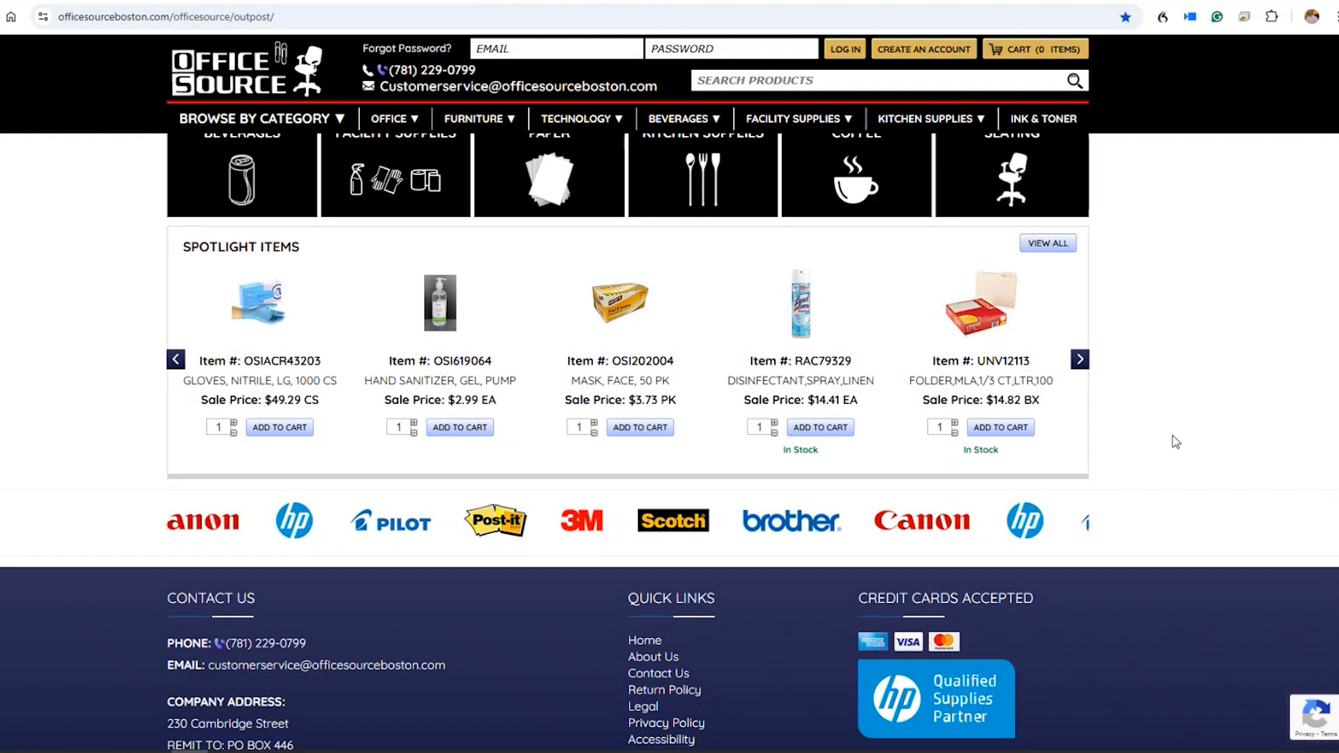
scroll(1176, 441, up, 5)
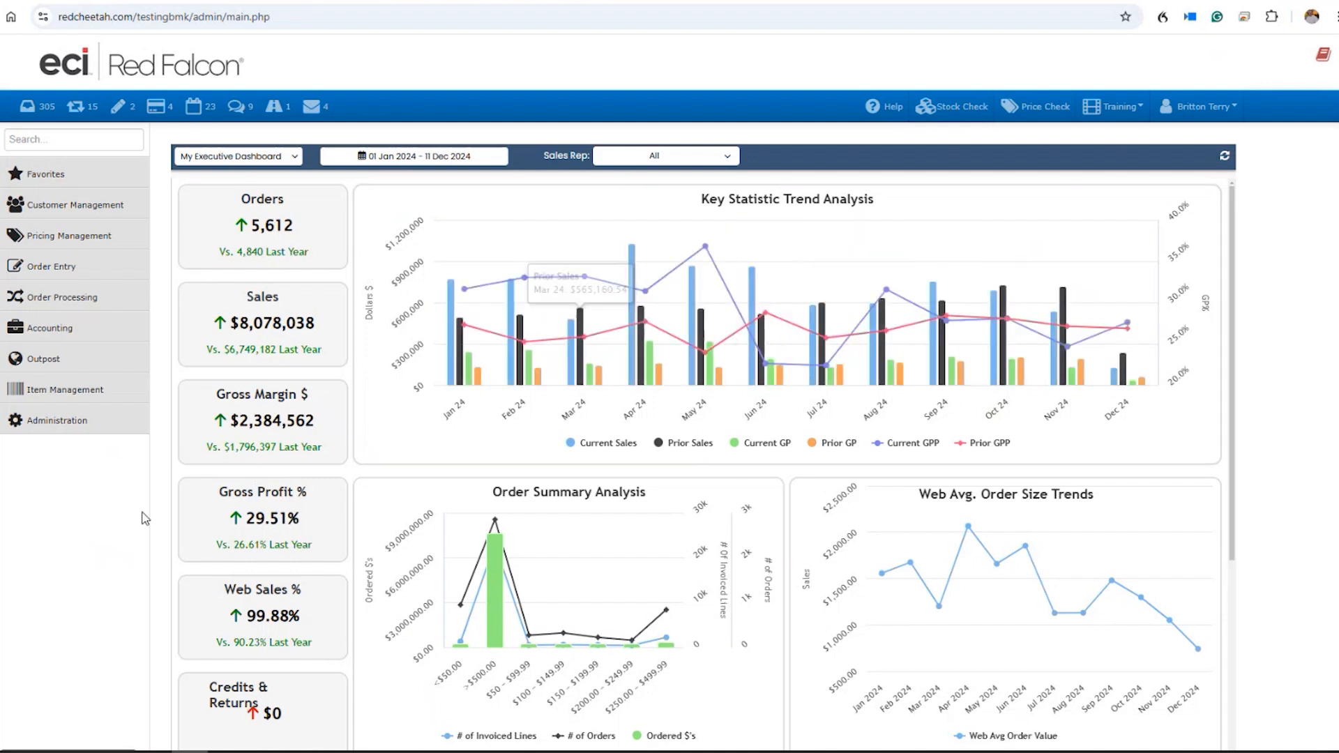
Check the available dashboard choices and examine the executive dashboard's key figures, order summary and web order size trends
click(214, 158)
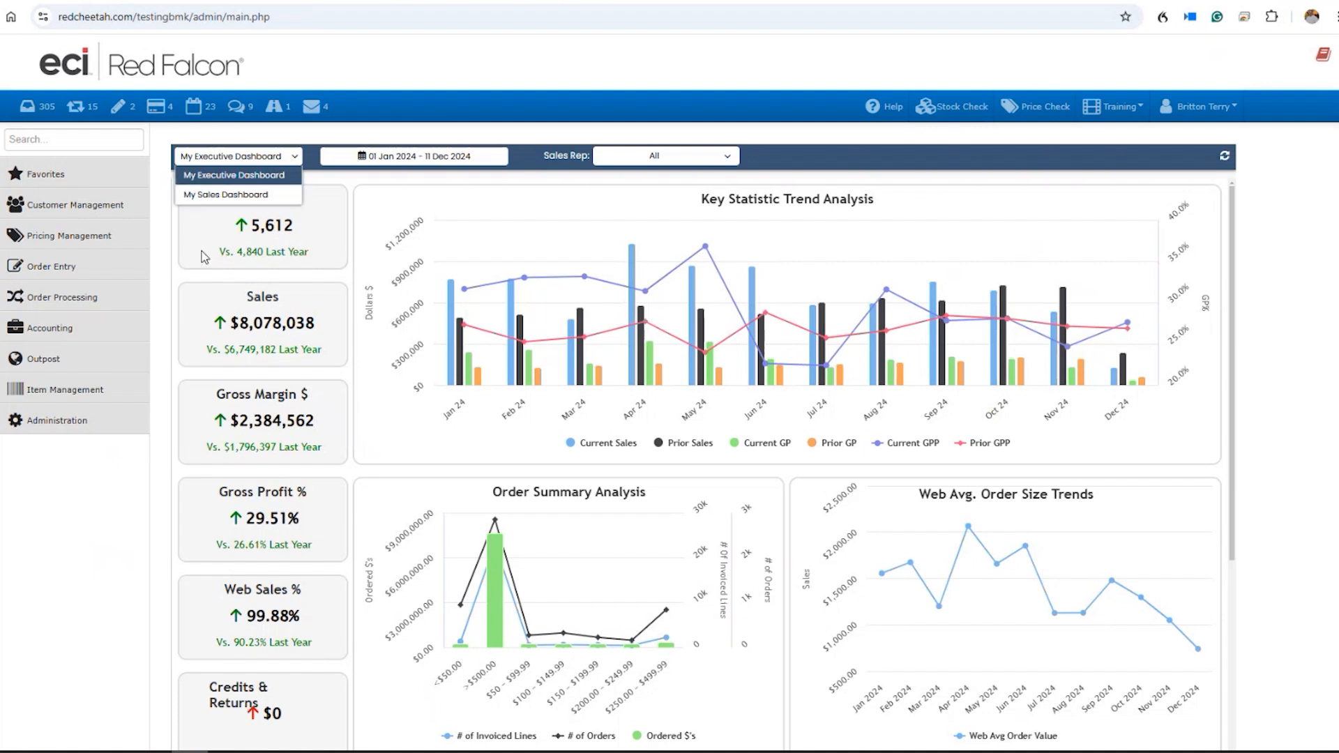
click(122, 504)
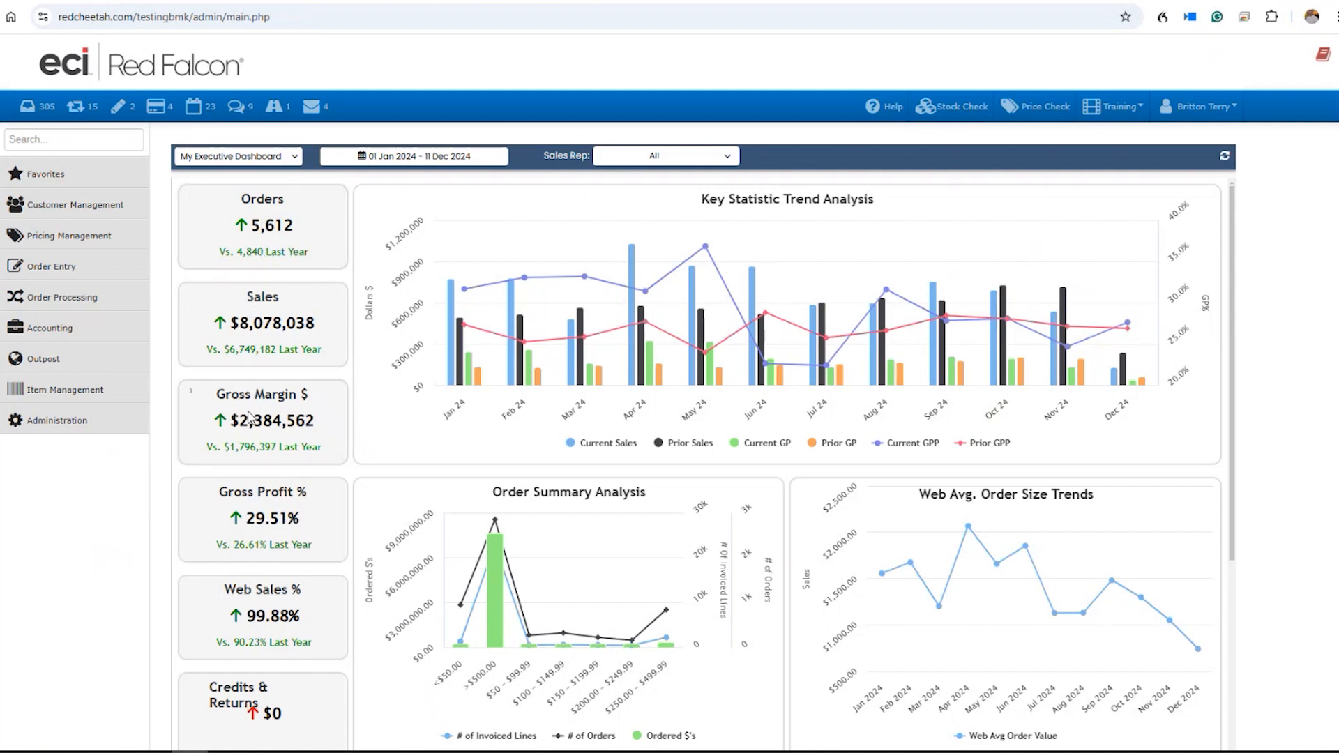
scroll(249, 416, down, 1)
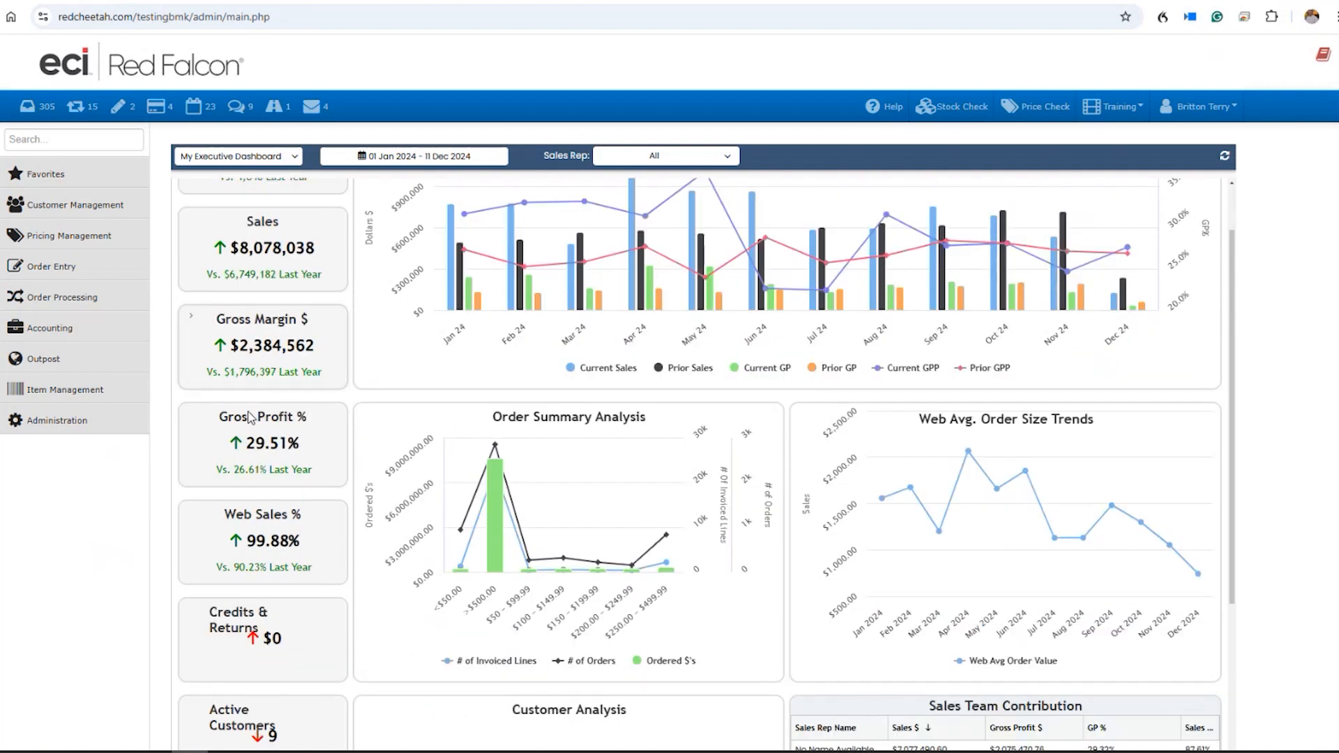
scroll(249, 416, down, 4)
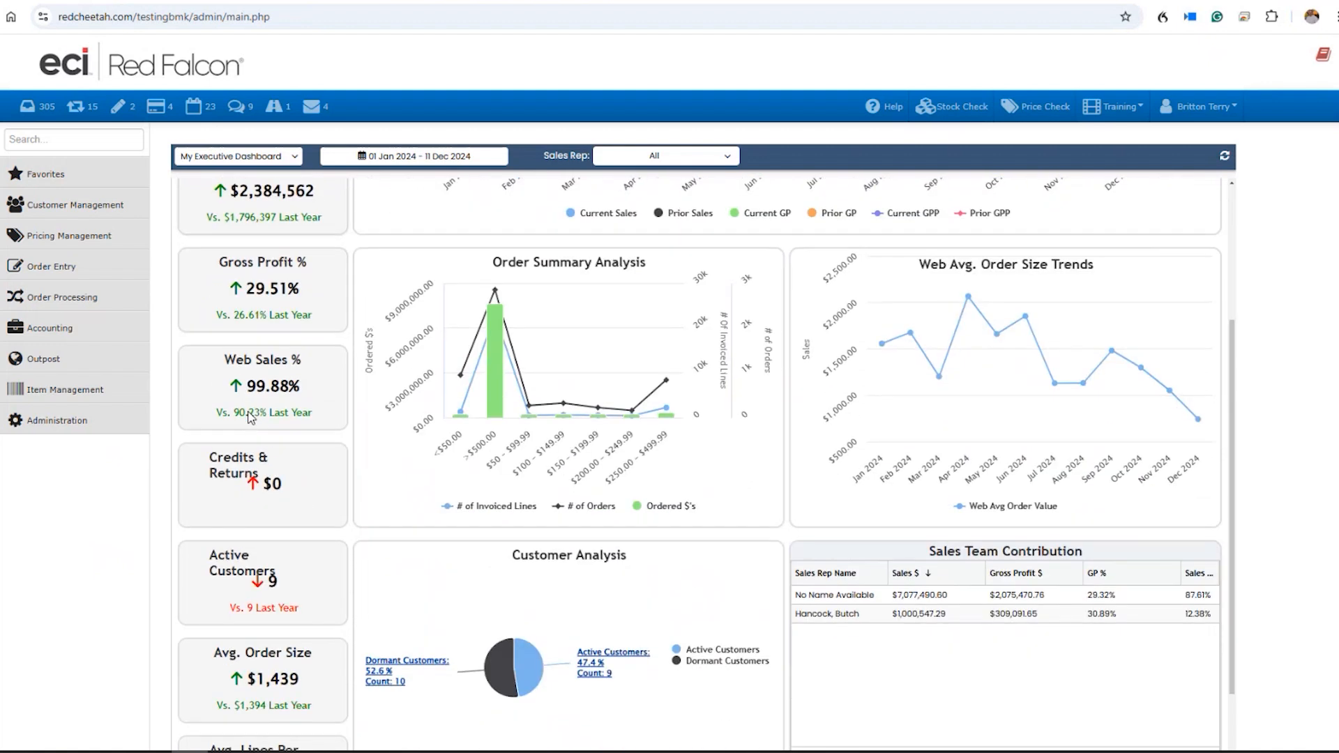
scroll(250, 416, up, 5)
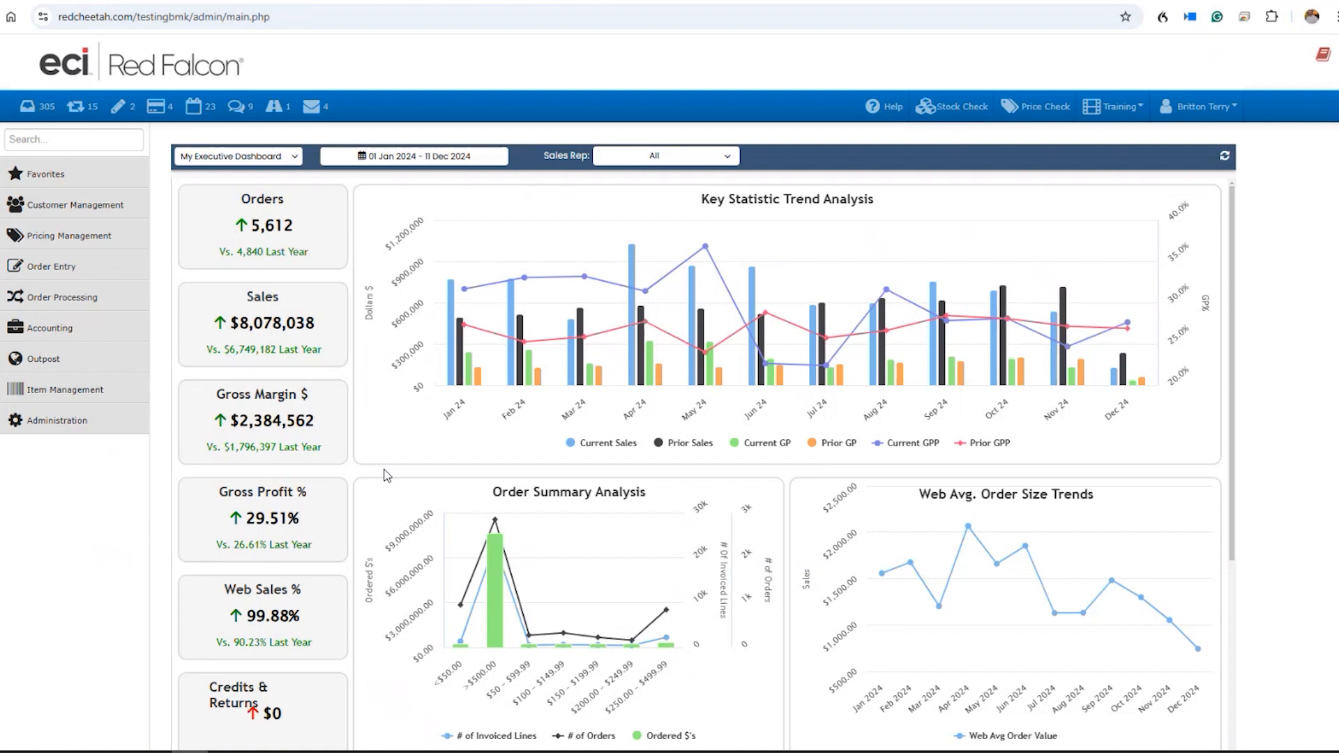
Examine the executive dashboard's Customer Analysis, Sales Team Contribution, Product Category Trends and Key Statistic Trend Analysis
scroll(438, 456, down, 3)
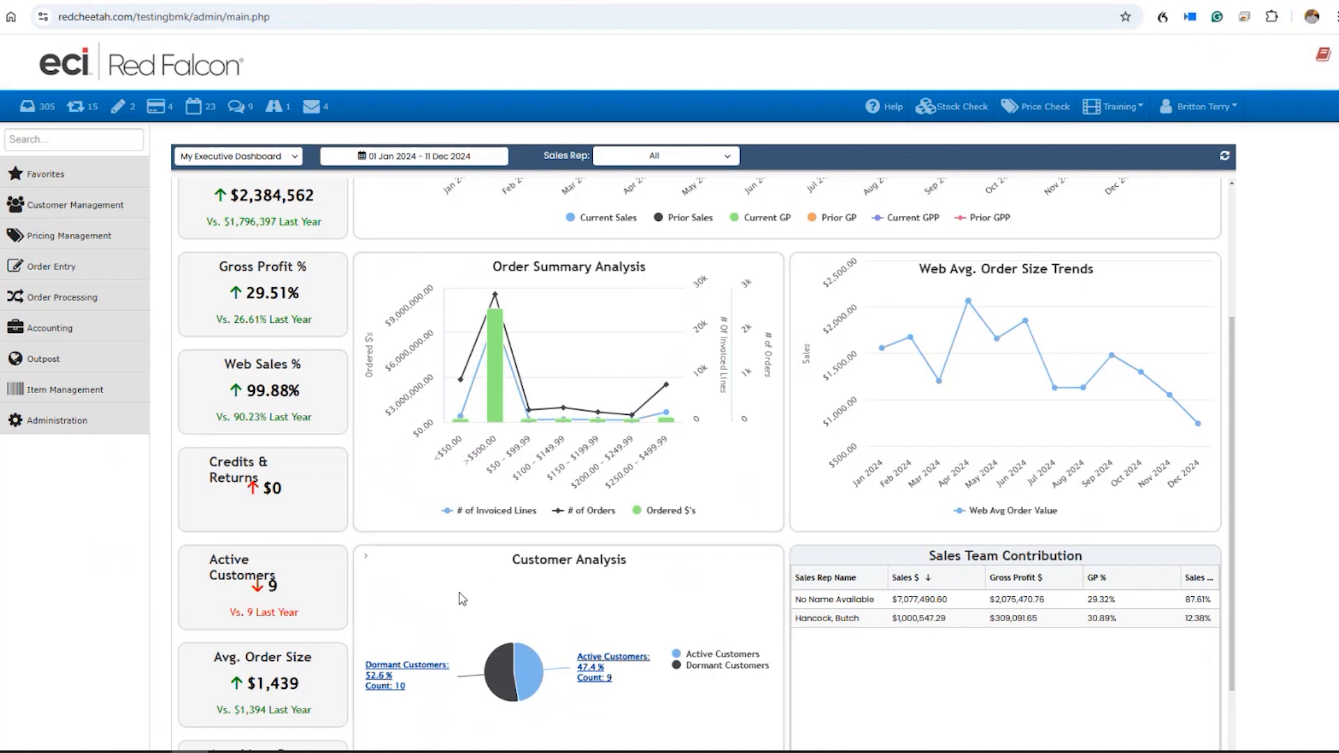
scroll(435, 600, down, 2)
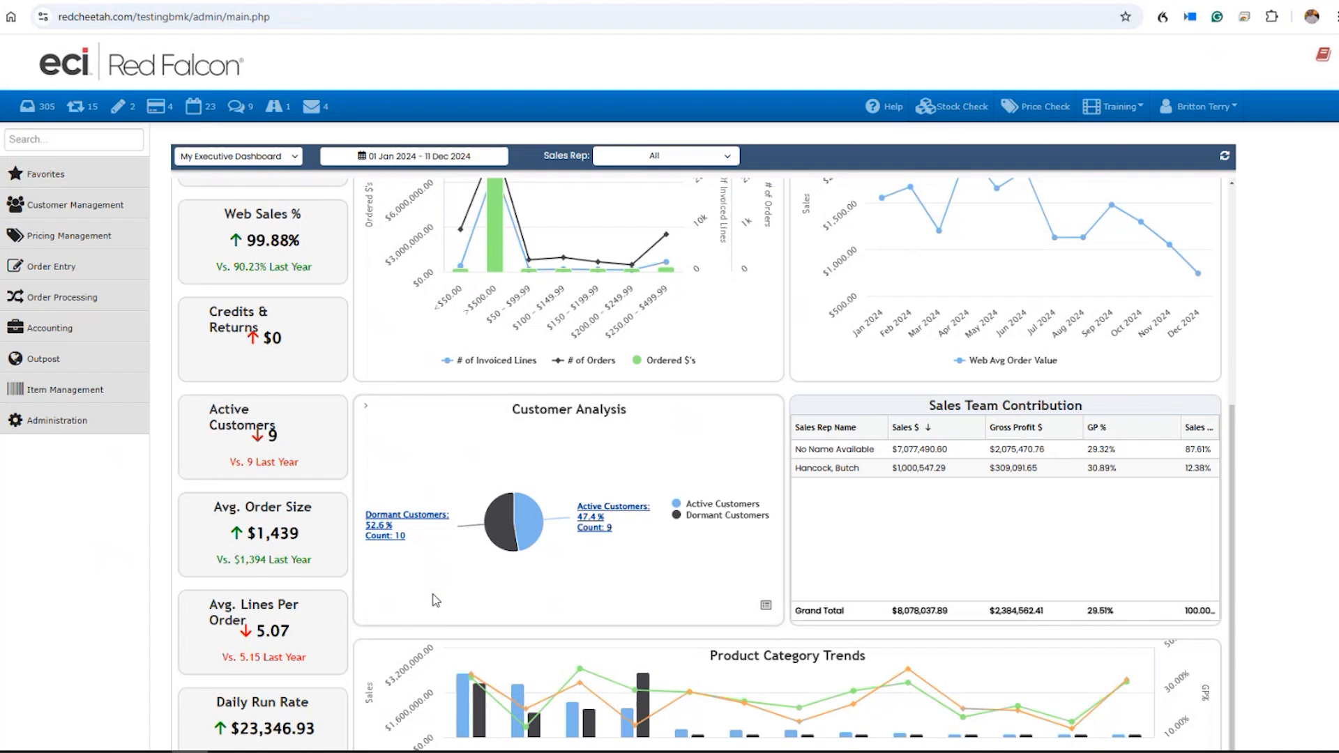
scroll(435, 600, down, 1)
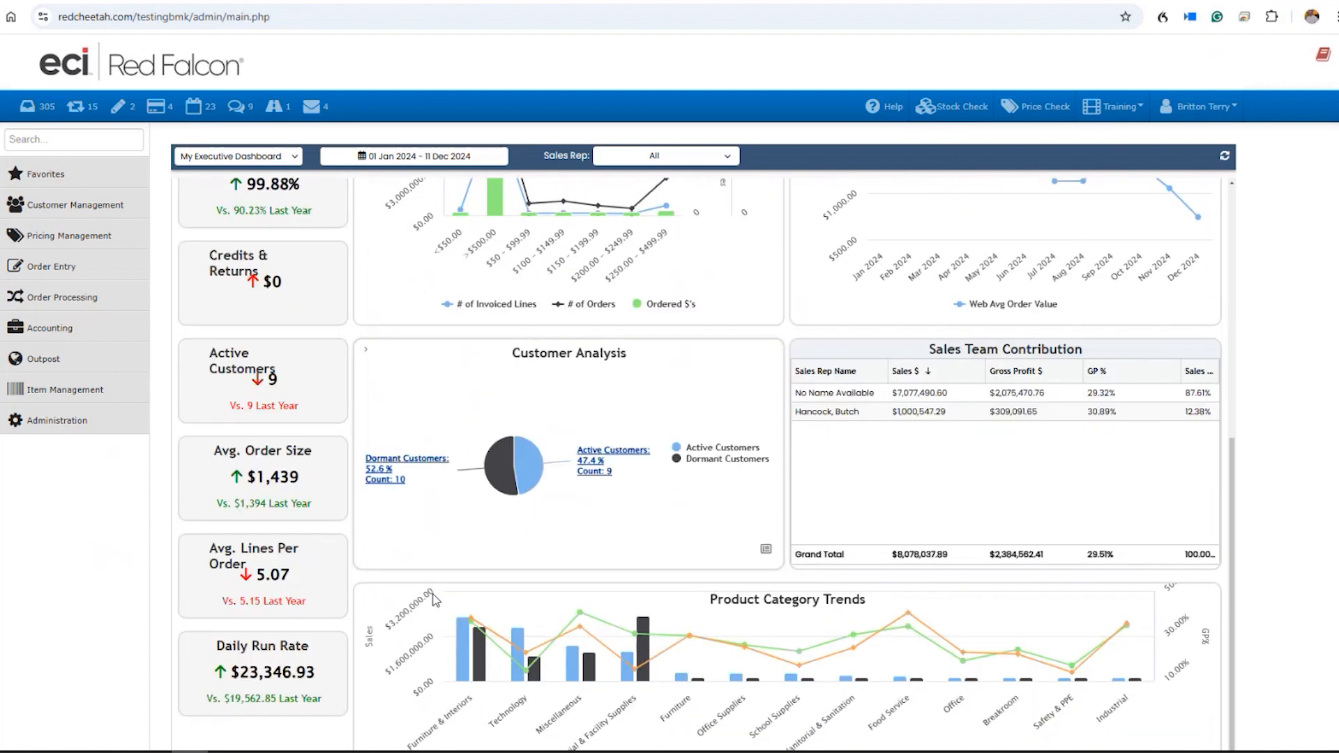
scroll(435, 600, down, 1)
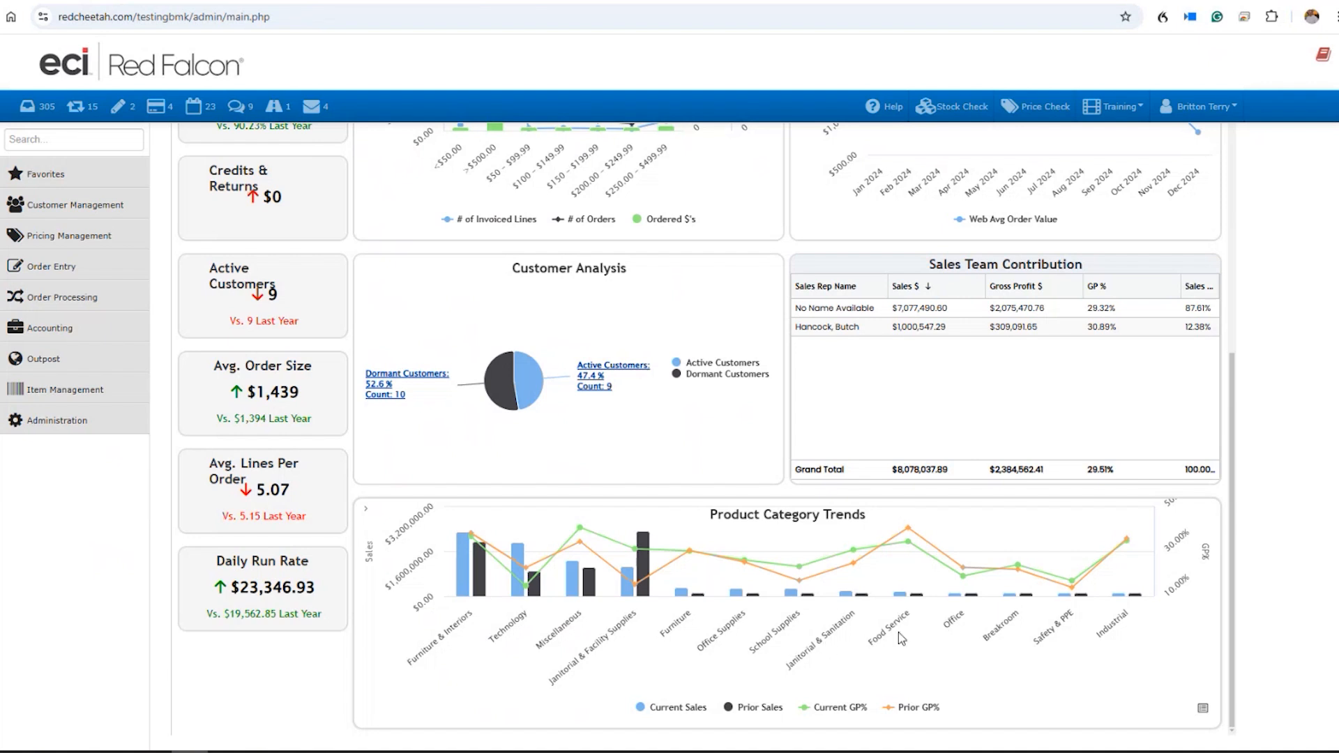
scroll(899, 632, up, 6)
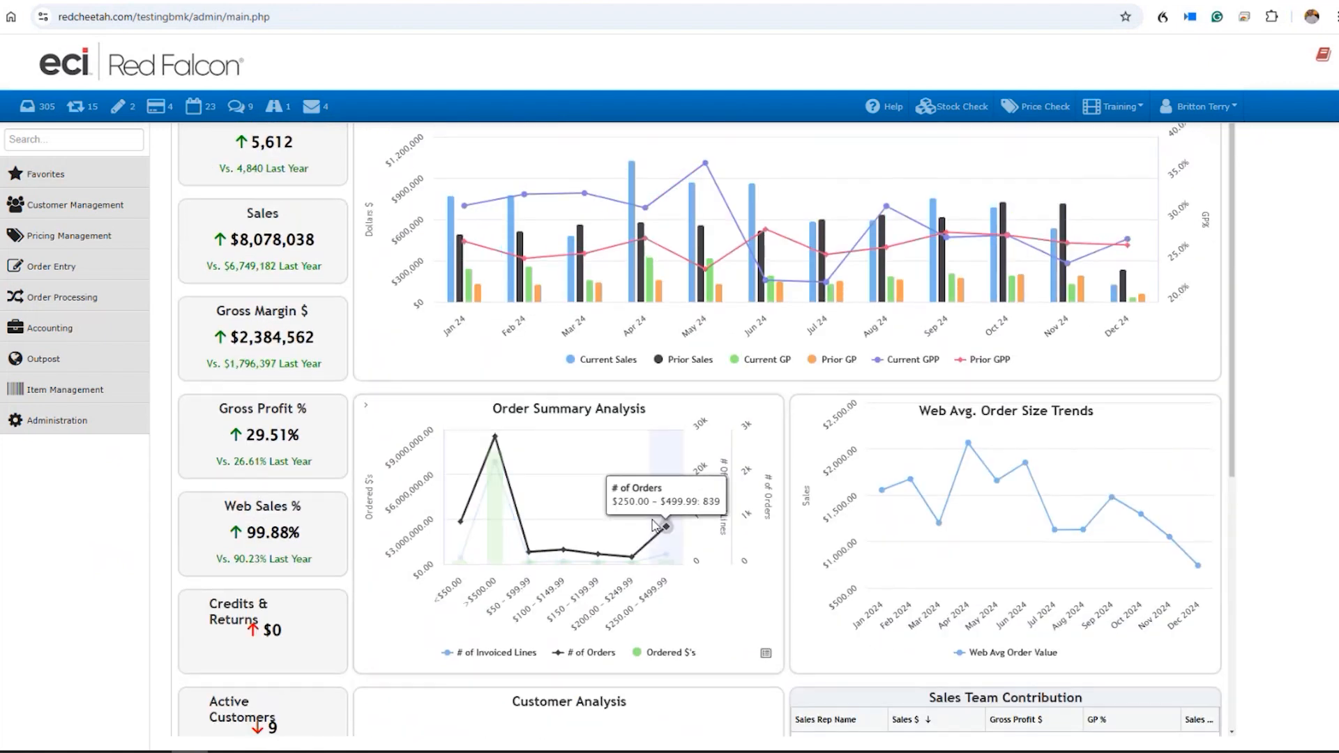
scroll(660, 529, up, 1)
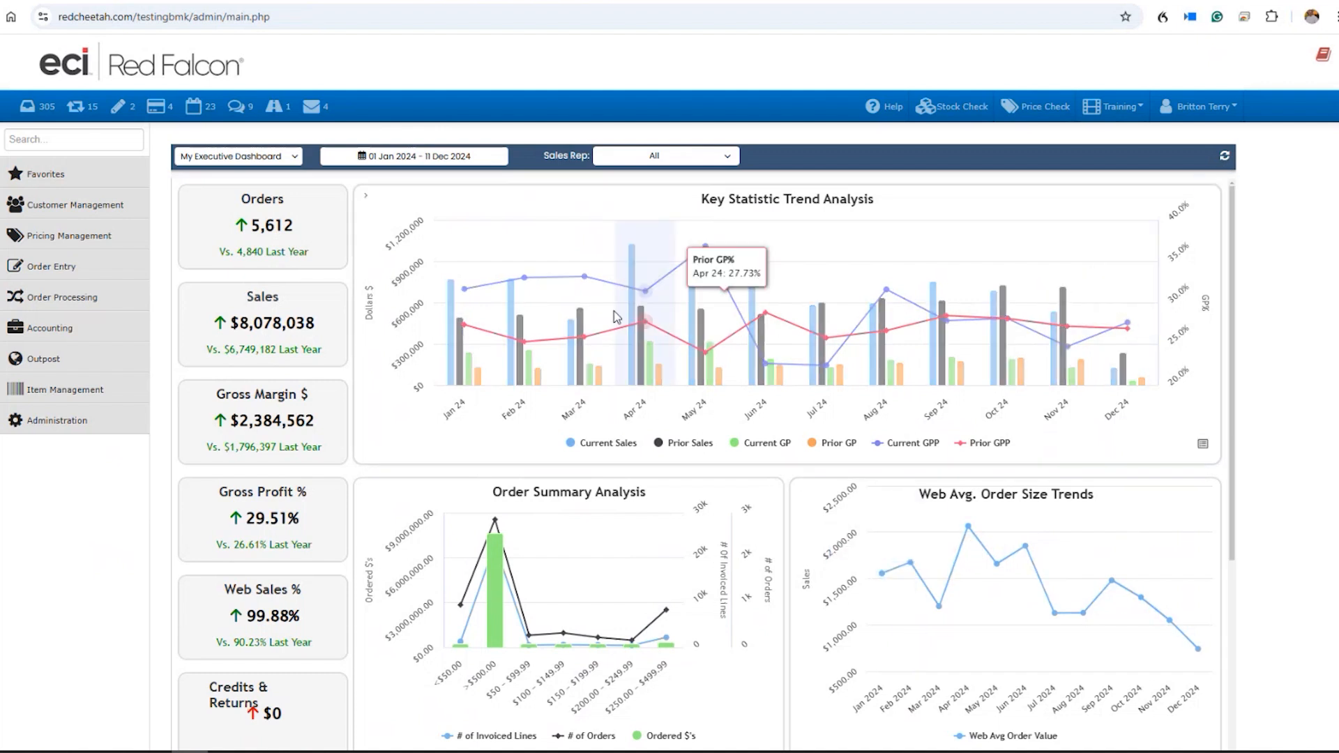
Switch the displayed dashboard to My Sales Dashboard
click(236, 157)
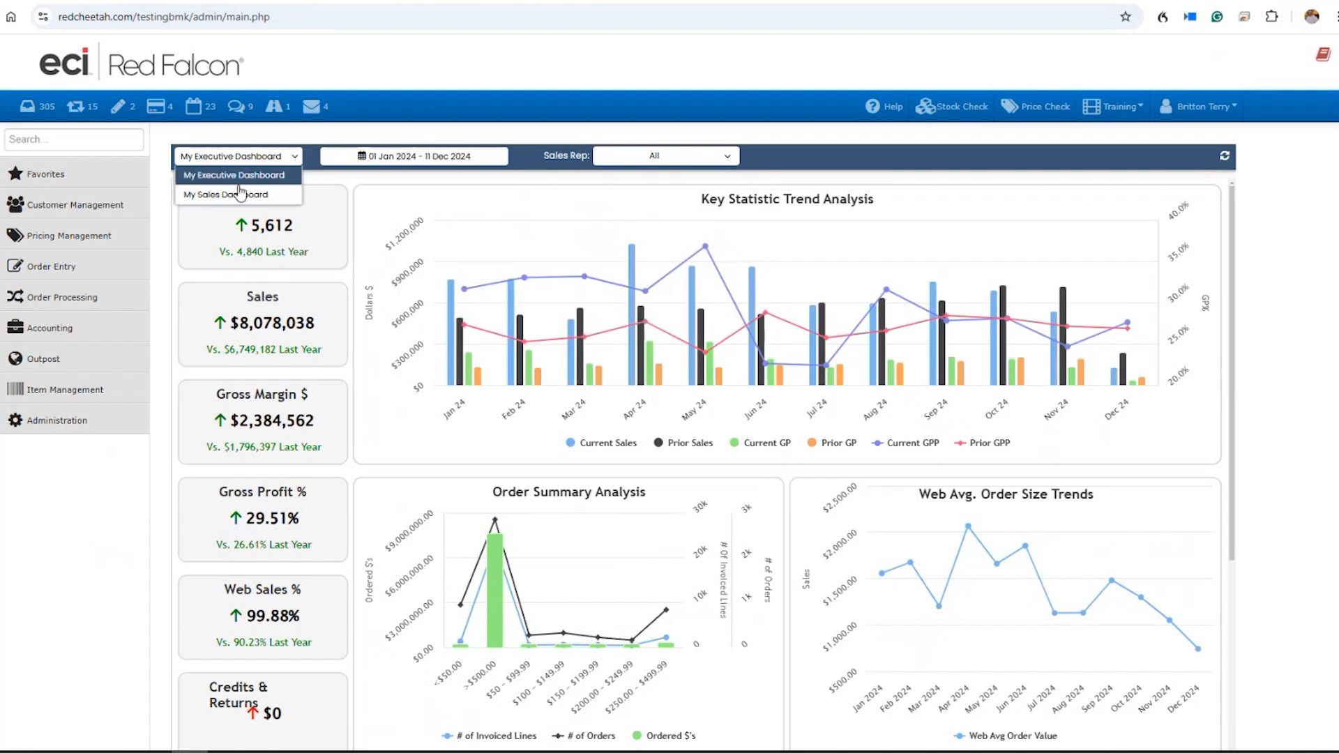
click(237, 194)
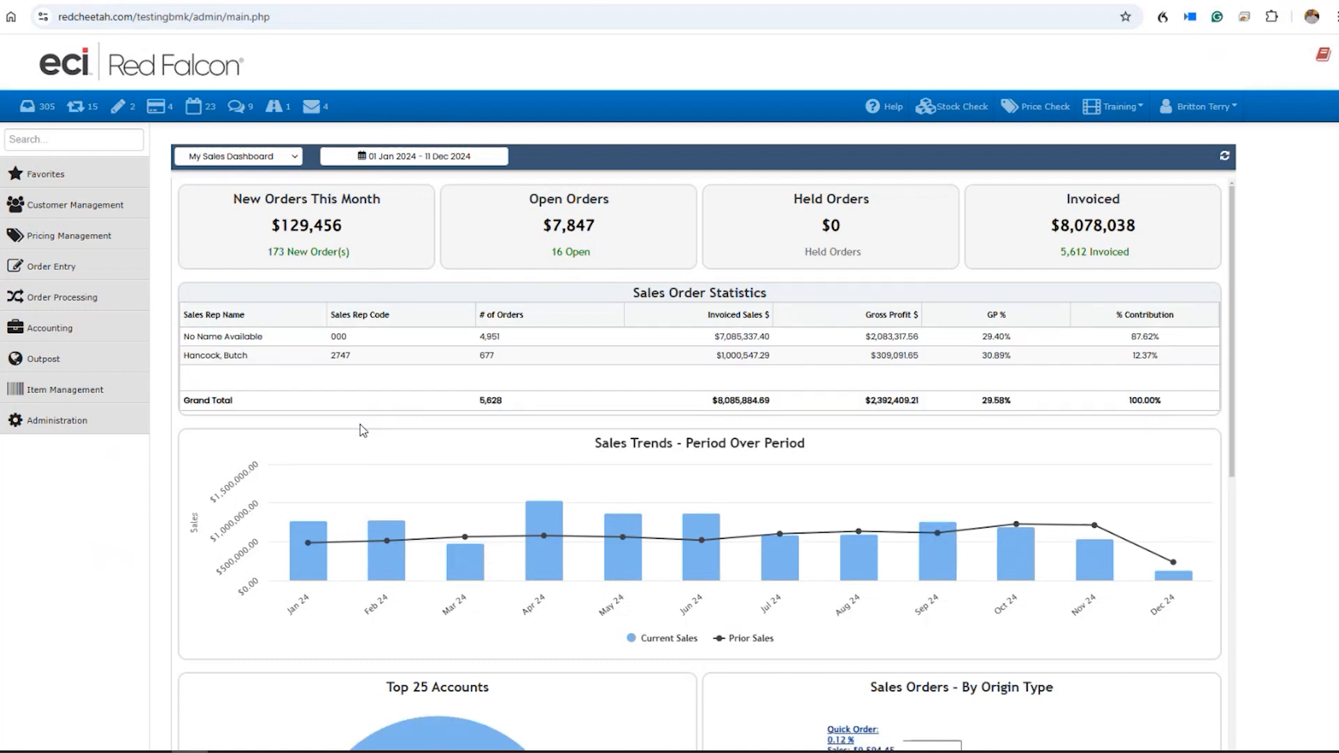
Examine the sales dashboard's period trends, Top 25 Accounts, origin type, monthly web sales and order status charts
scroll(360, 427, down, 3)
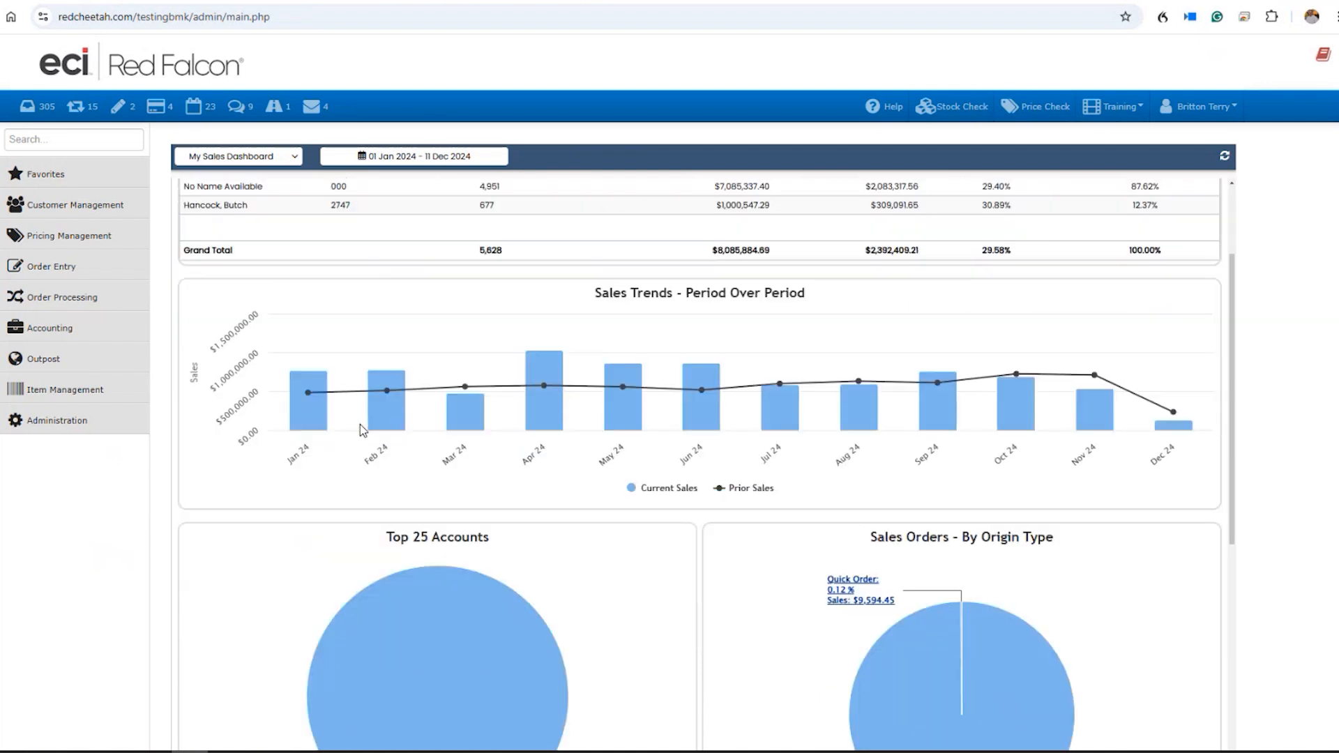
scroll(360, 429, down, 3)
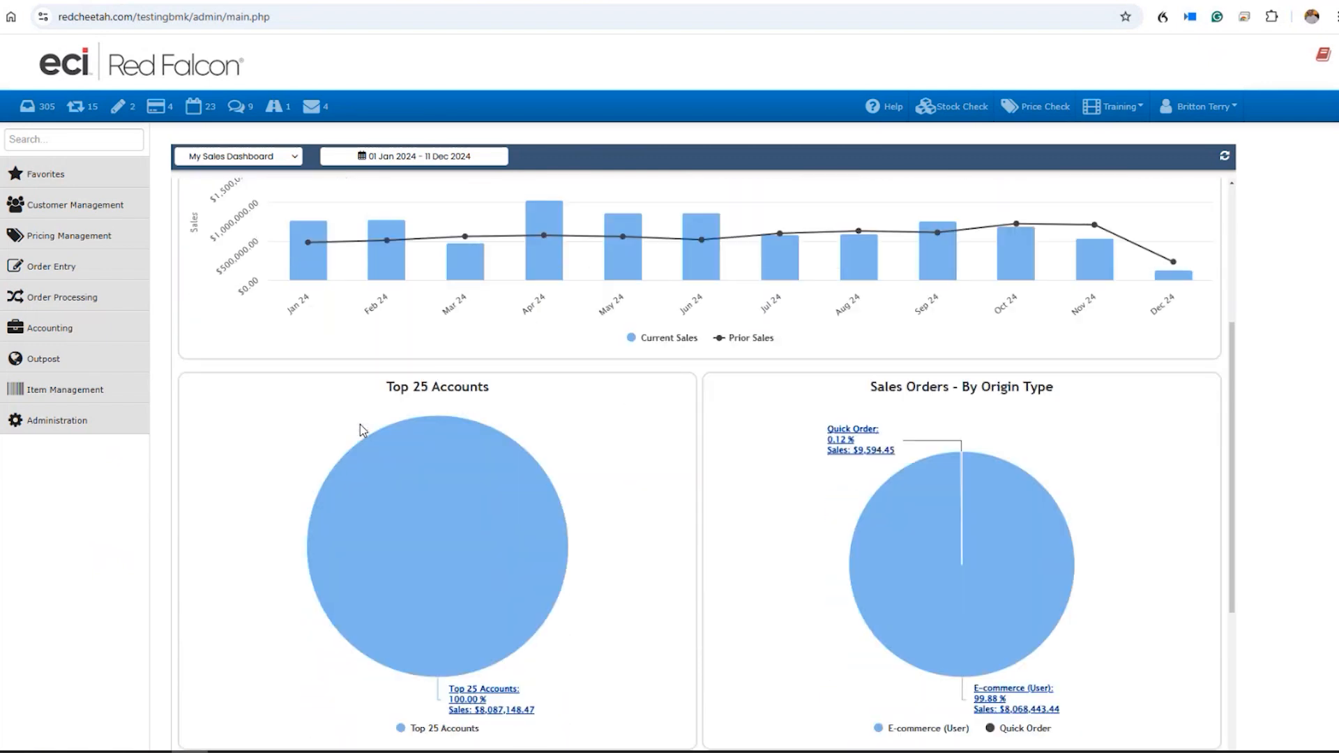
scroll(361, 429, down, 1)
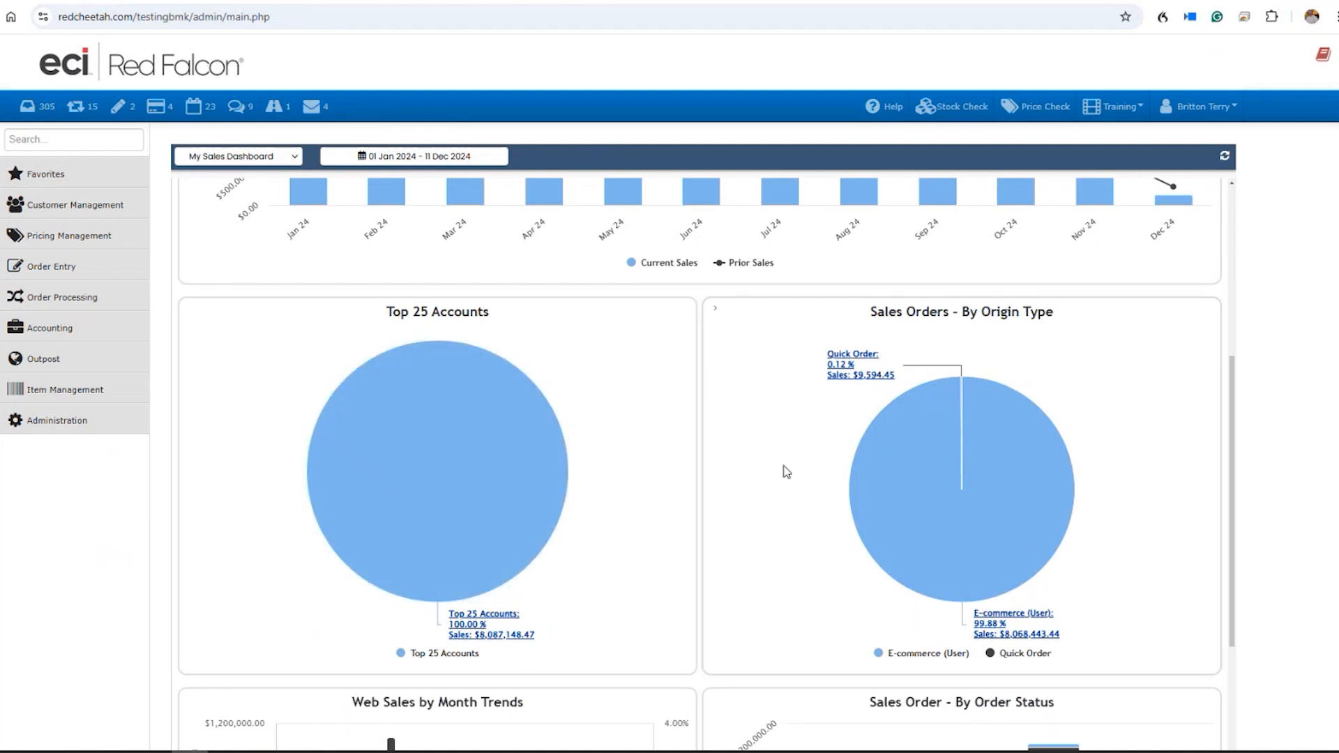
scroll(783, 475, down, 2)
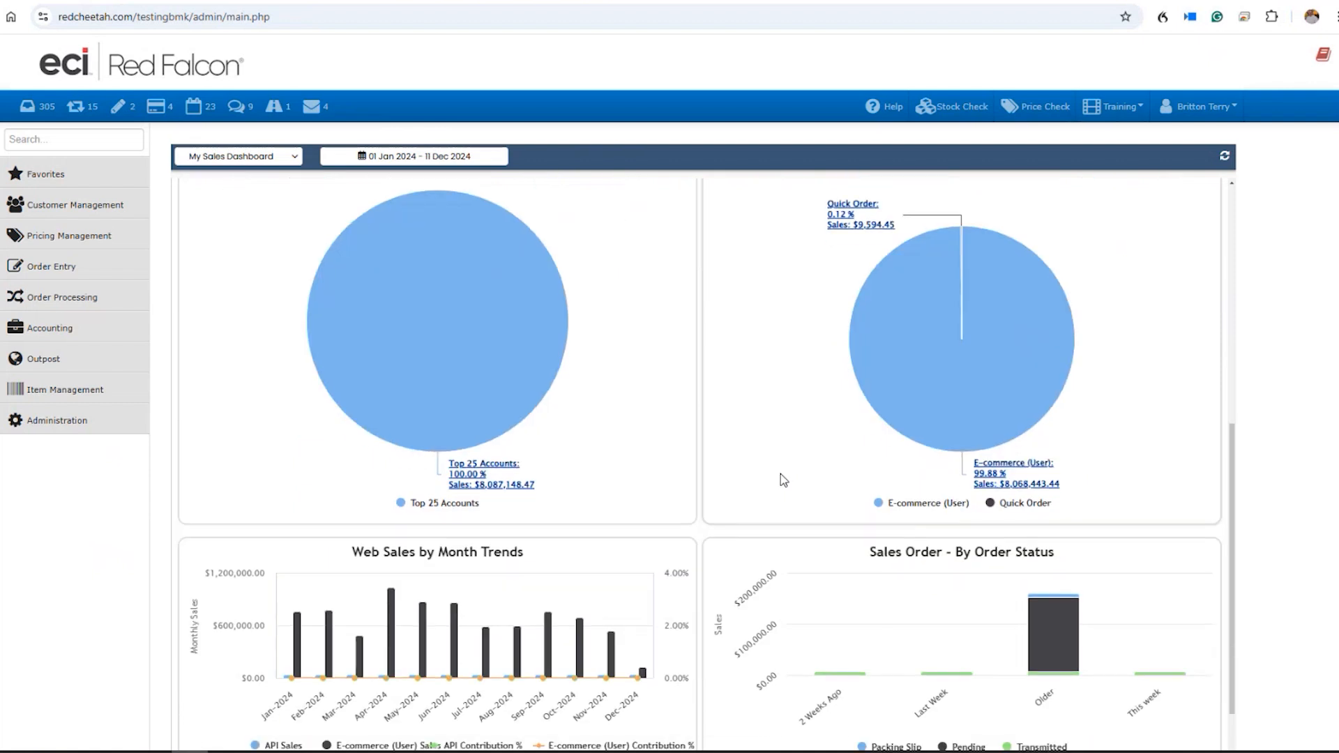
scroll(781, 474, up, 2)
scroll(781, 474, down, 3)
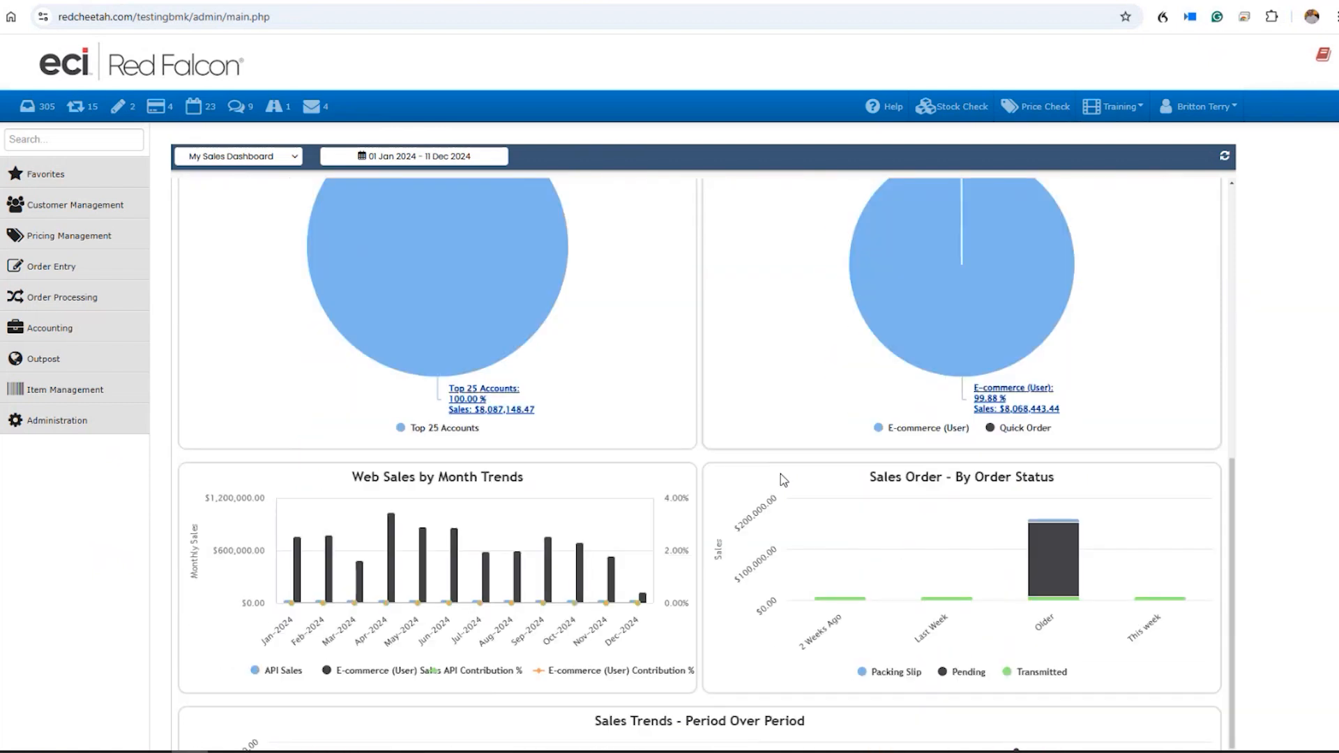
scroll(780, 474, down, 2)
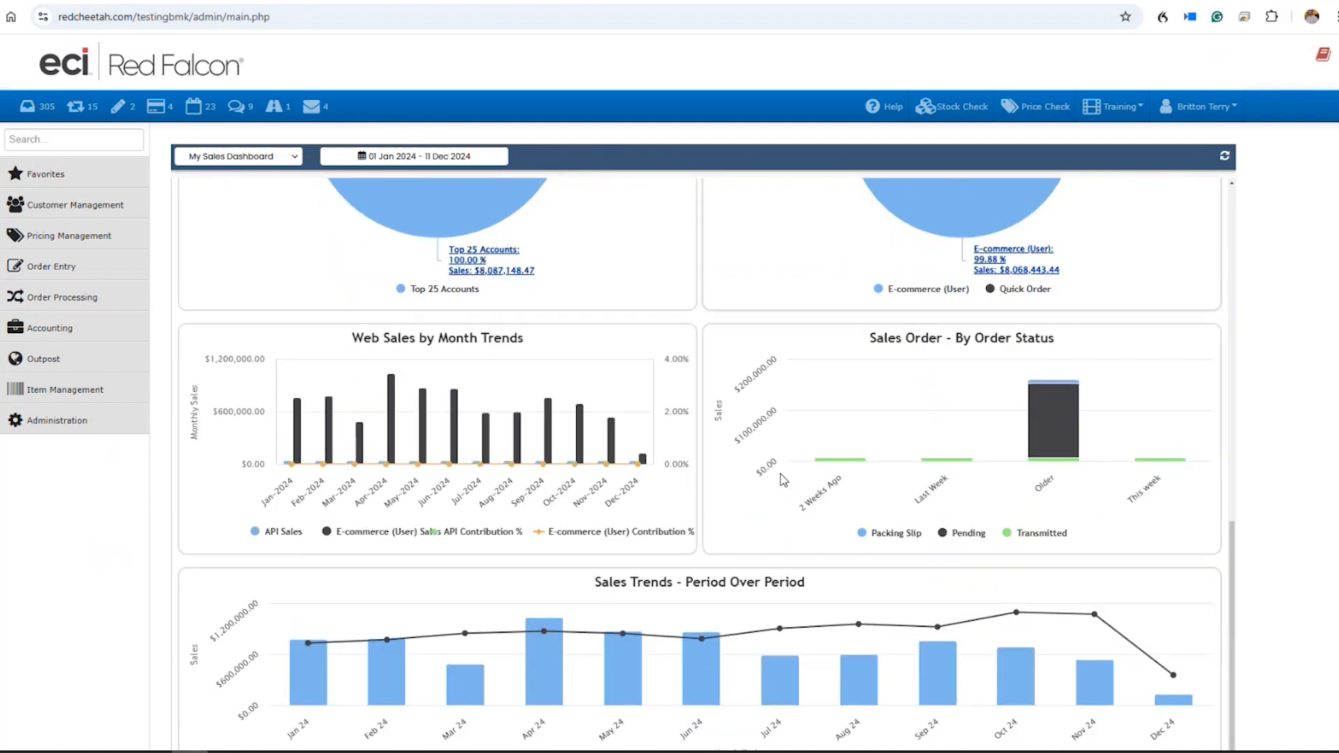
scroll(152, 607, down, 1)
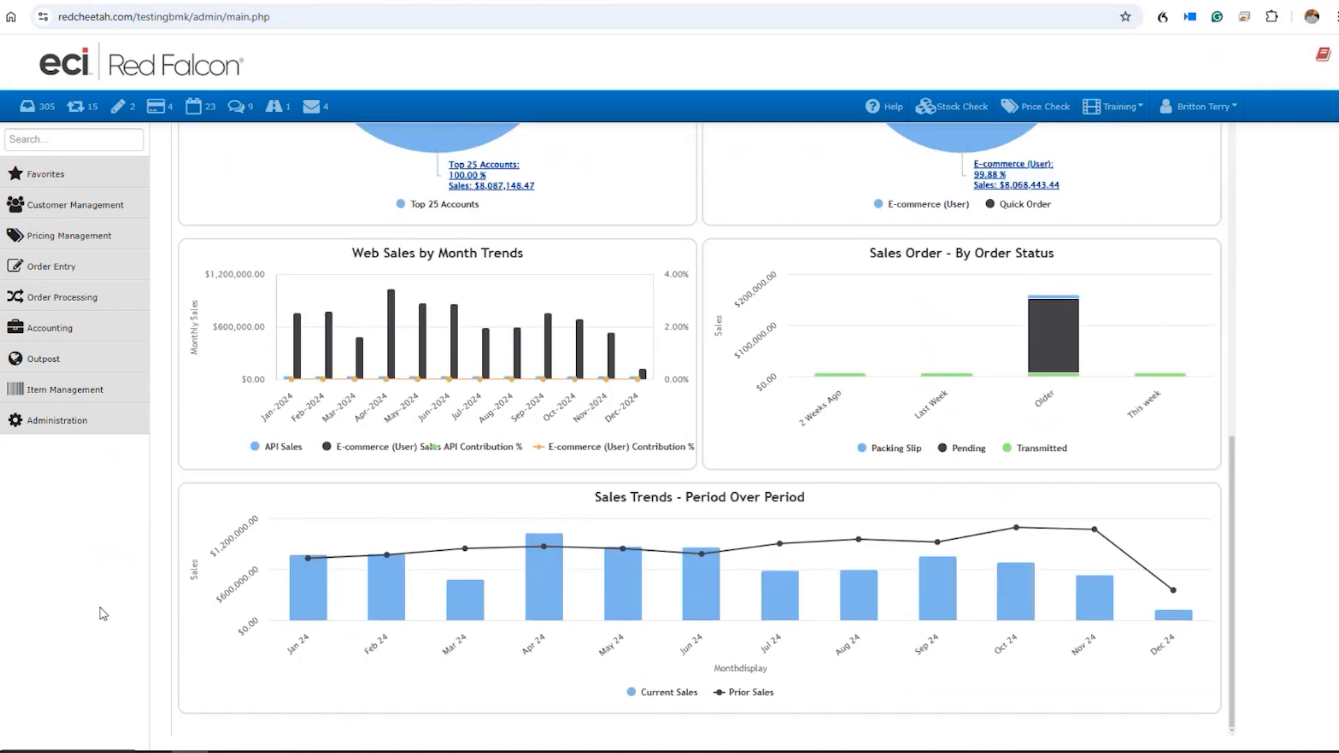
scroll(103, 613, up, 1)
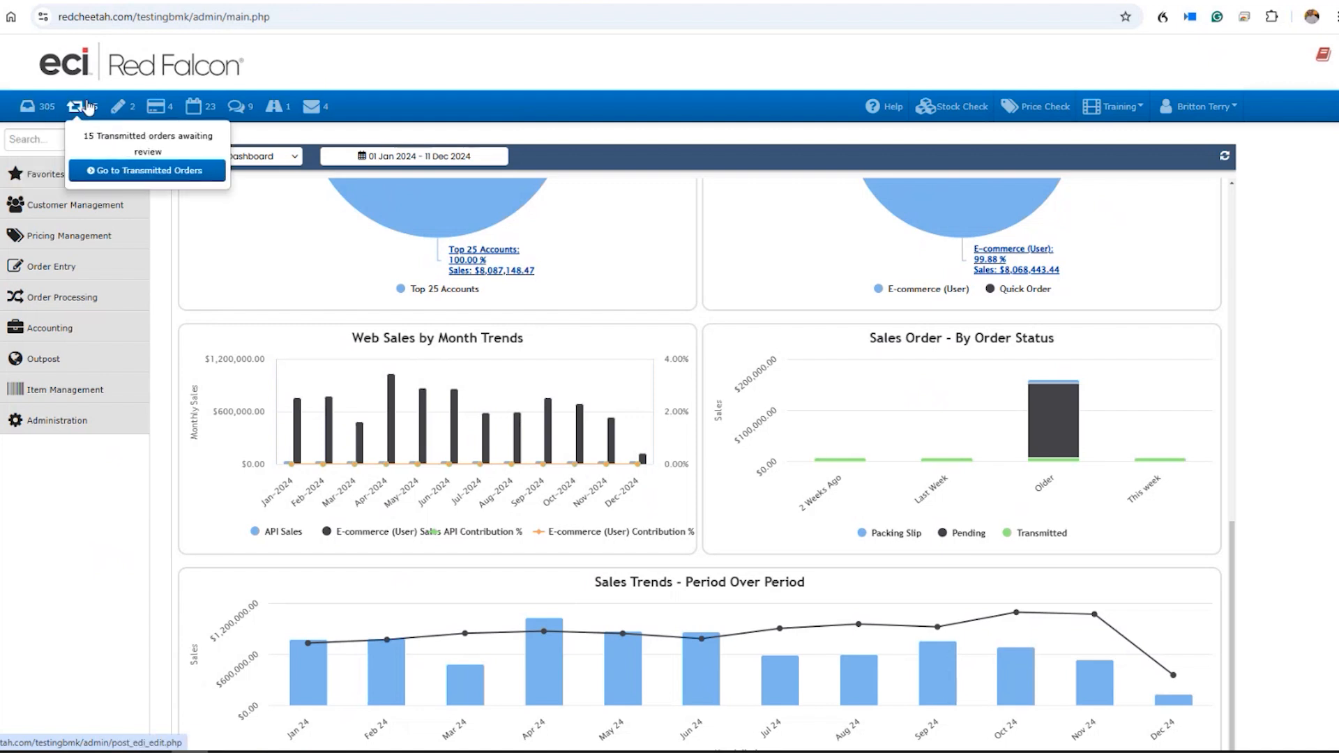
Check what the notification counters stand for, including pending orders, transmitted orders and messages
mouse_move(120, 109)
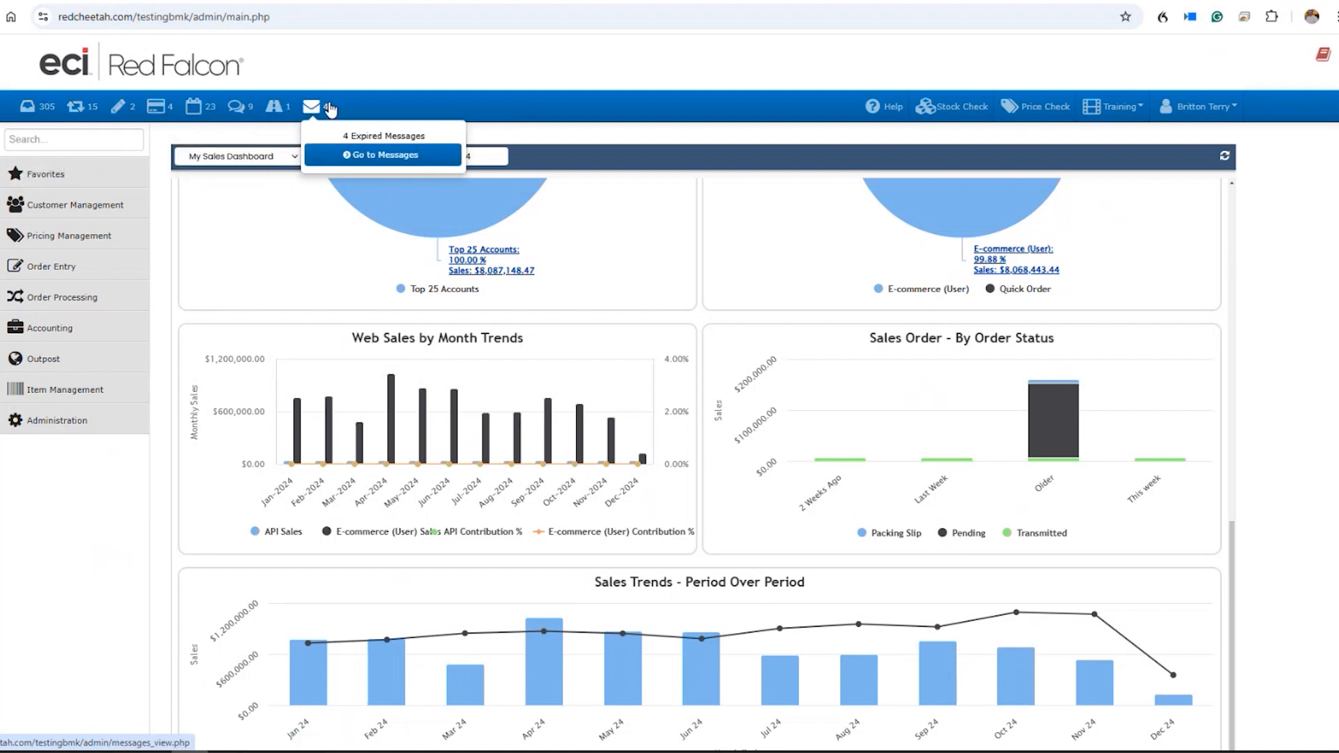
mouse_move(263, 110)
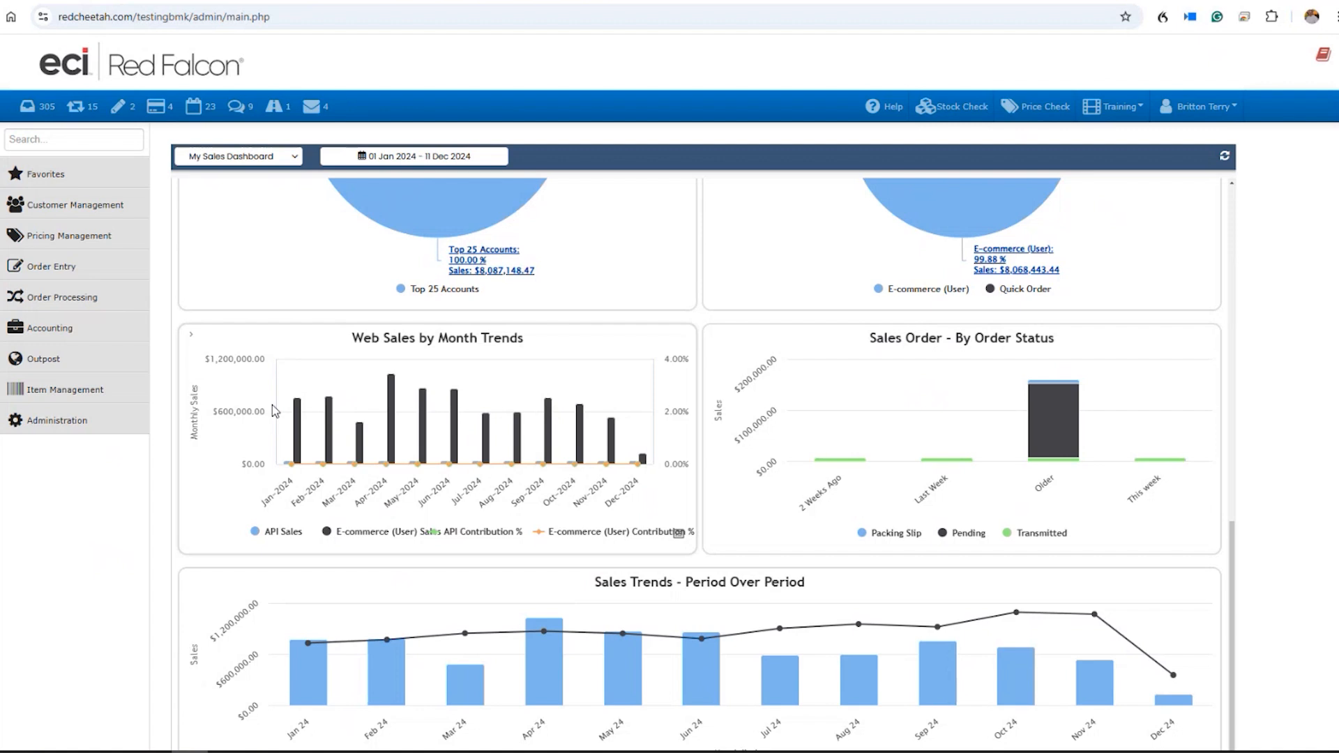
mouse_move(28, 110)
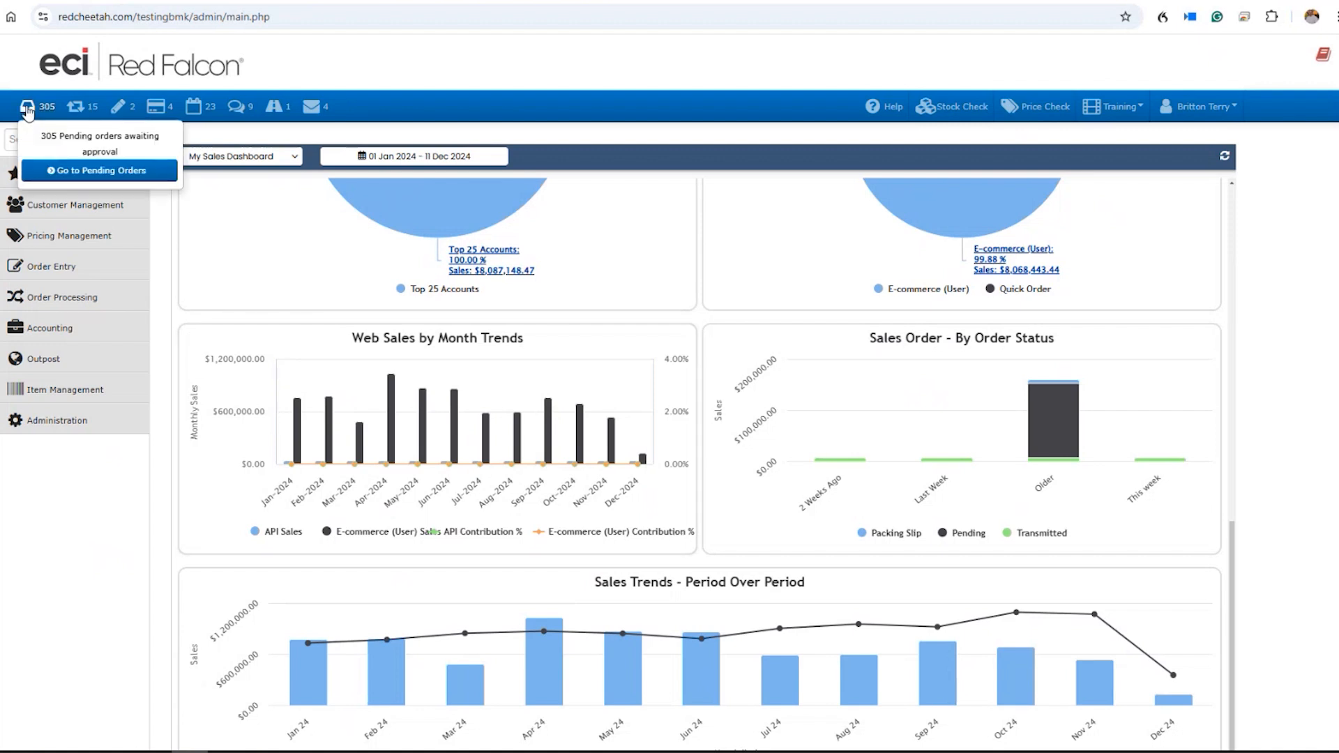
mouse_move(78, 103)
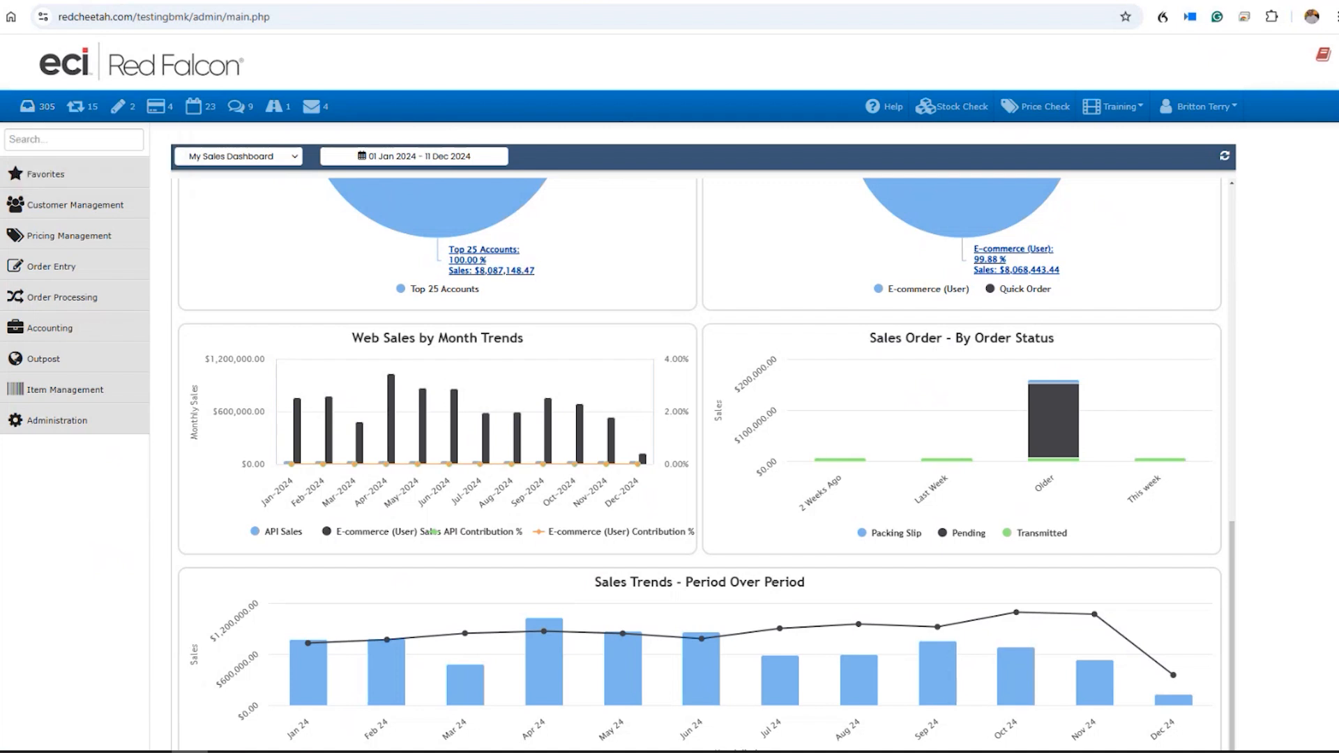
Look through the functions offered under Customer Management and Pricing Management, leaving both sections collapsed
click(58, 210)
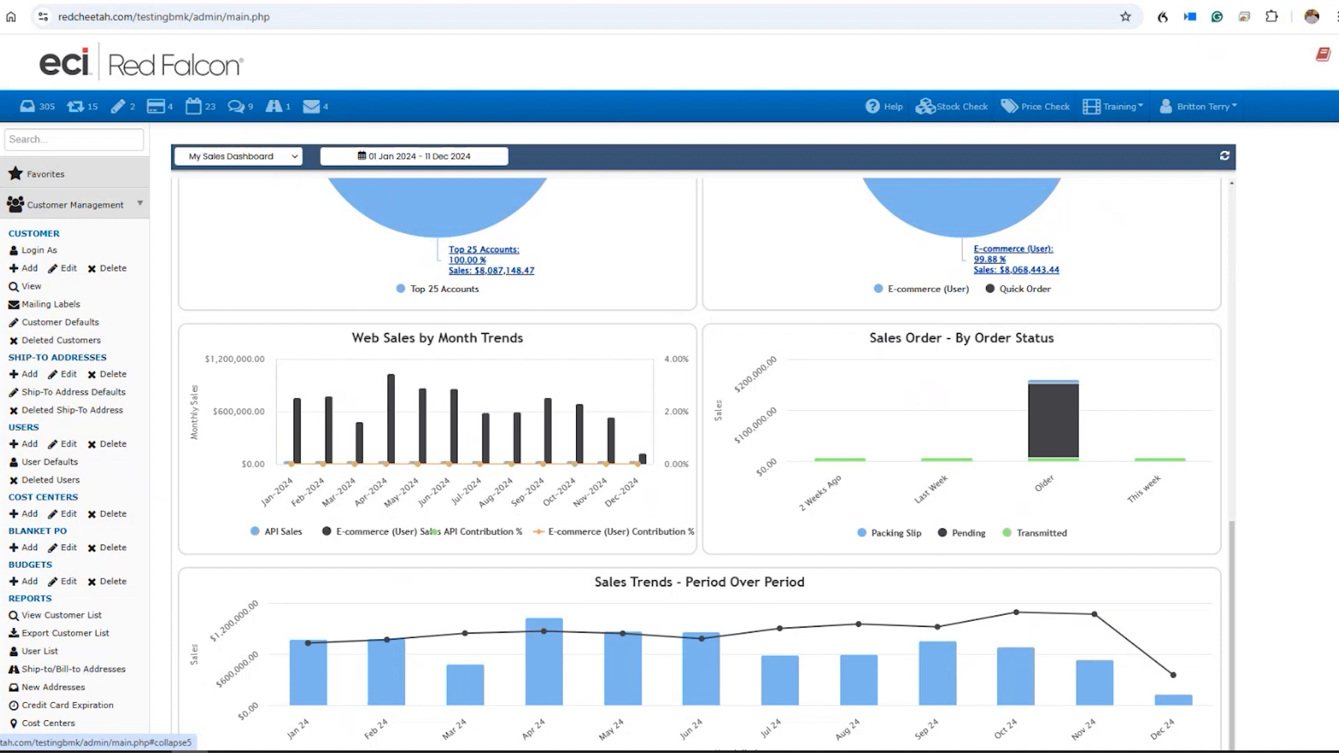
scroll(704, 446, down, 2)
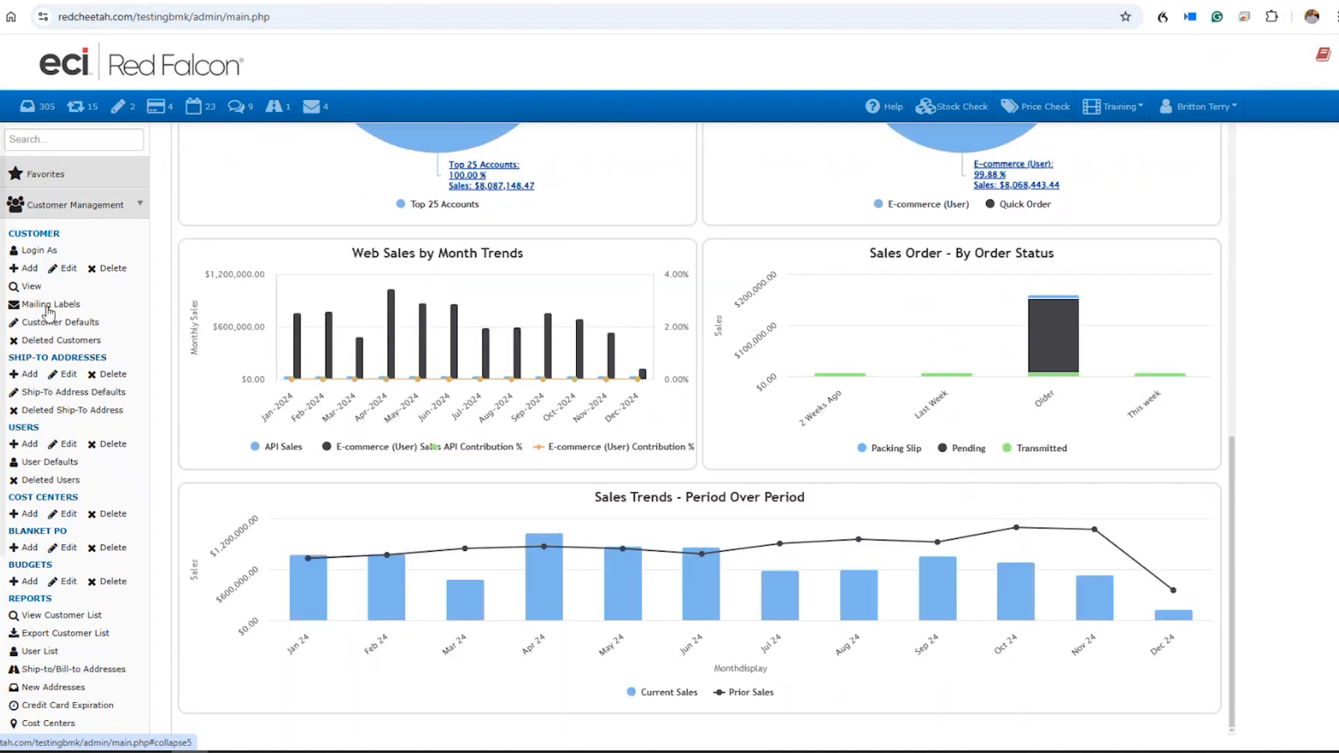
scroll(82, 334, down, 2)
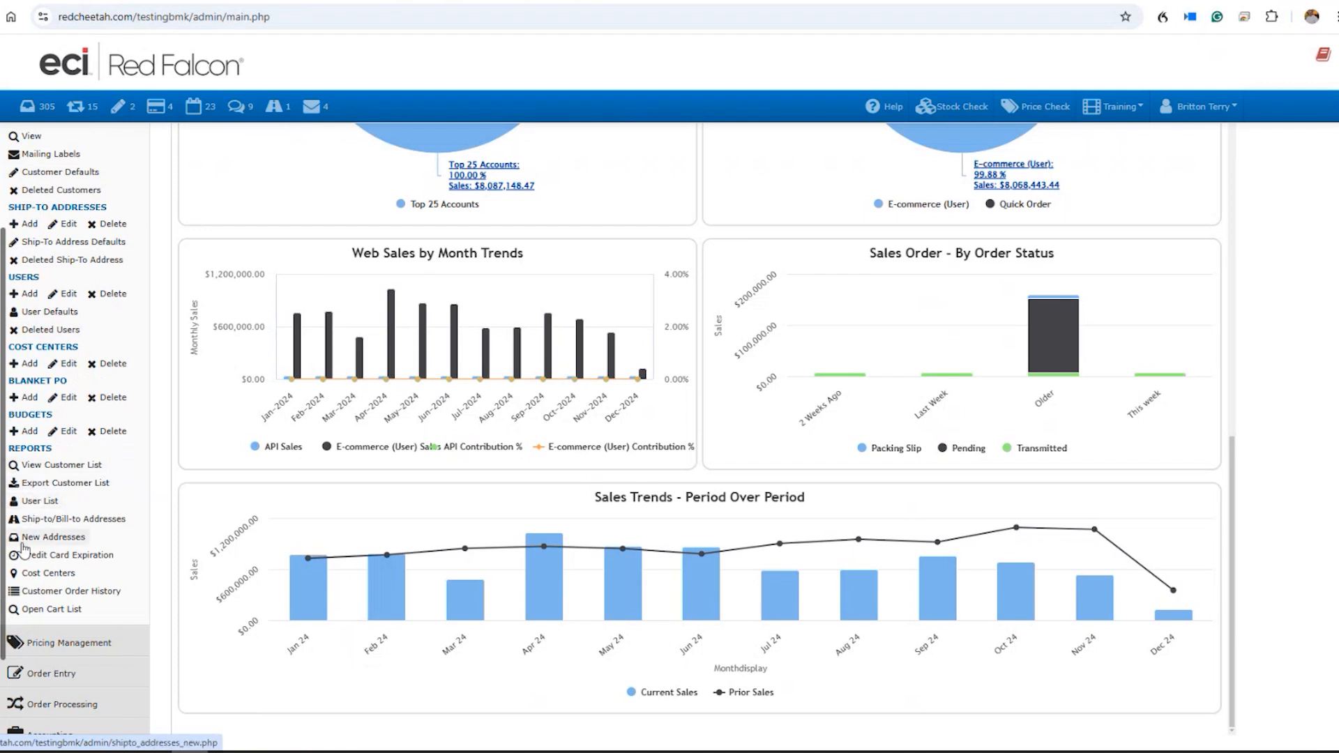
scroll(57, 418, up, 3)
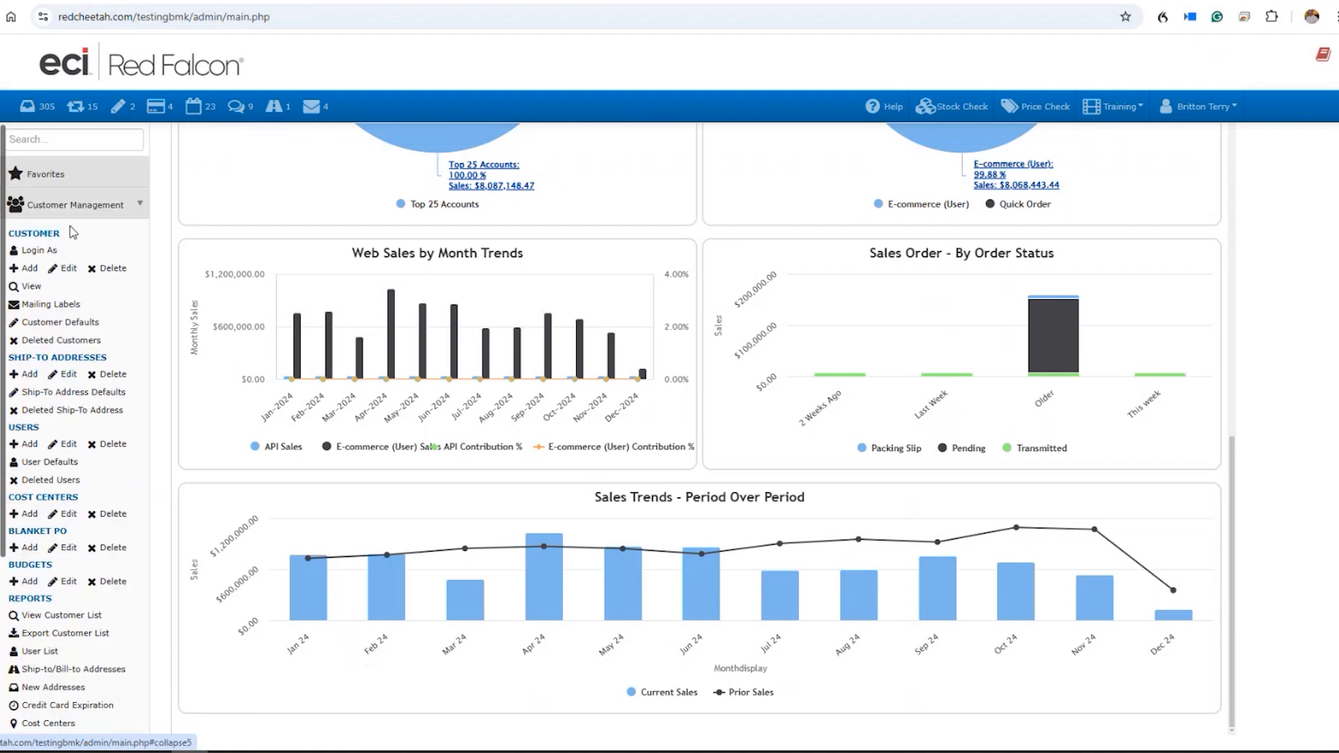
click(74, 218)
click(70, 235)
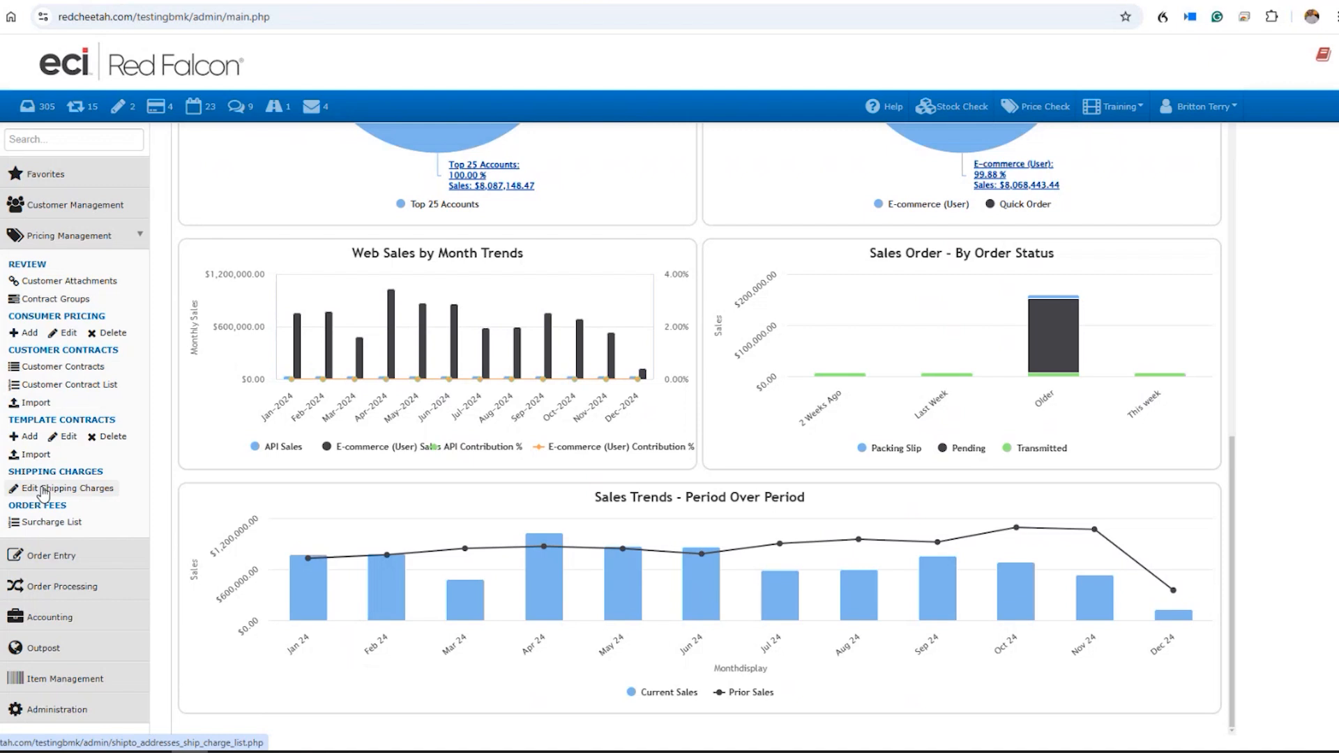
click(55, 244)
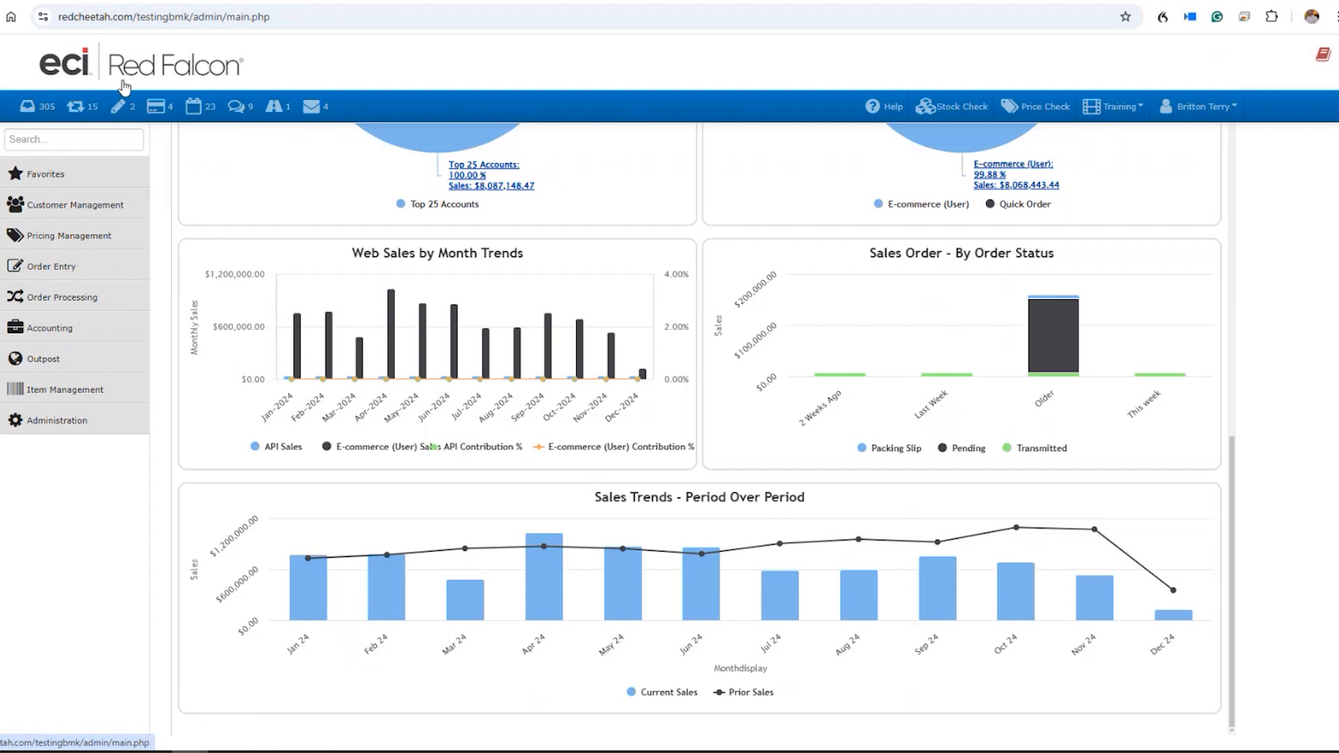
Search the navigation menu for "invoice"
click(49, 140)
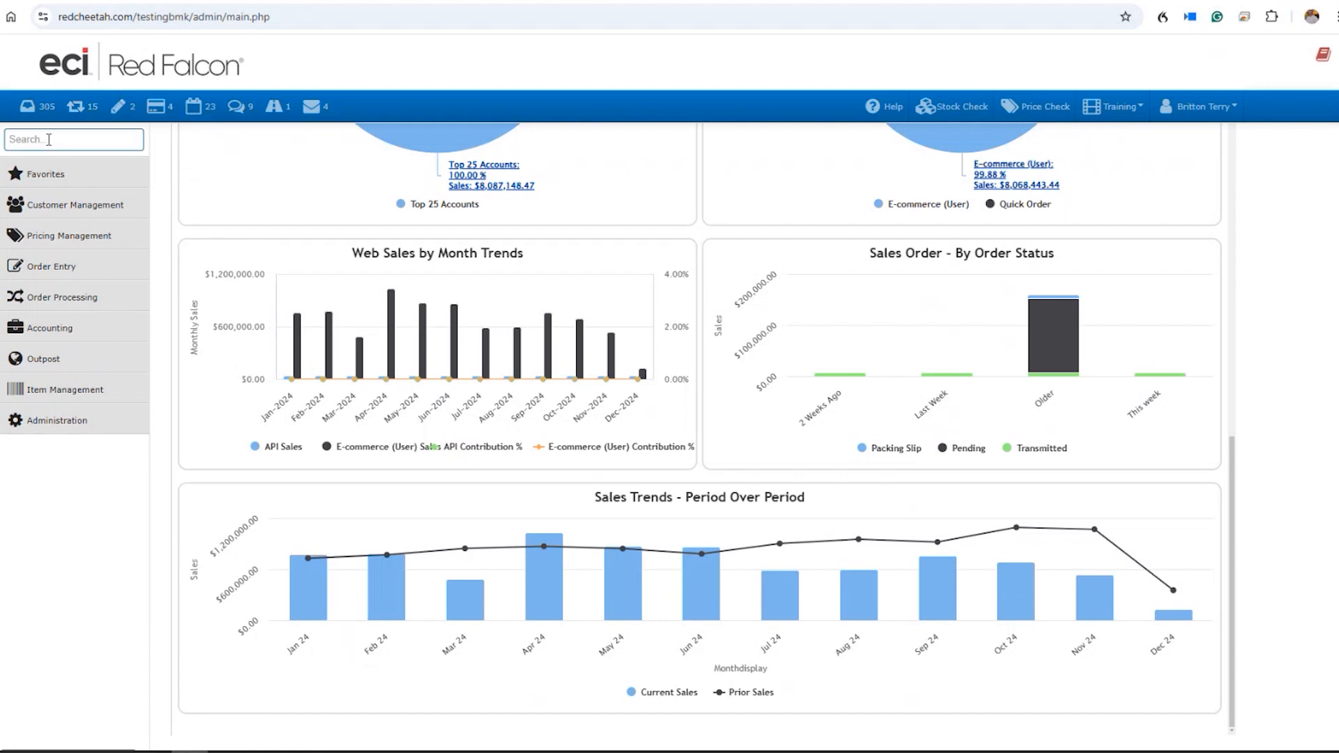
text(invioce)
key(BackSpace)
key(BackSpace)
key(BackSpace)
key(BackSpace)
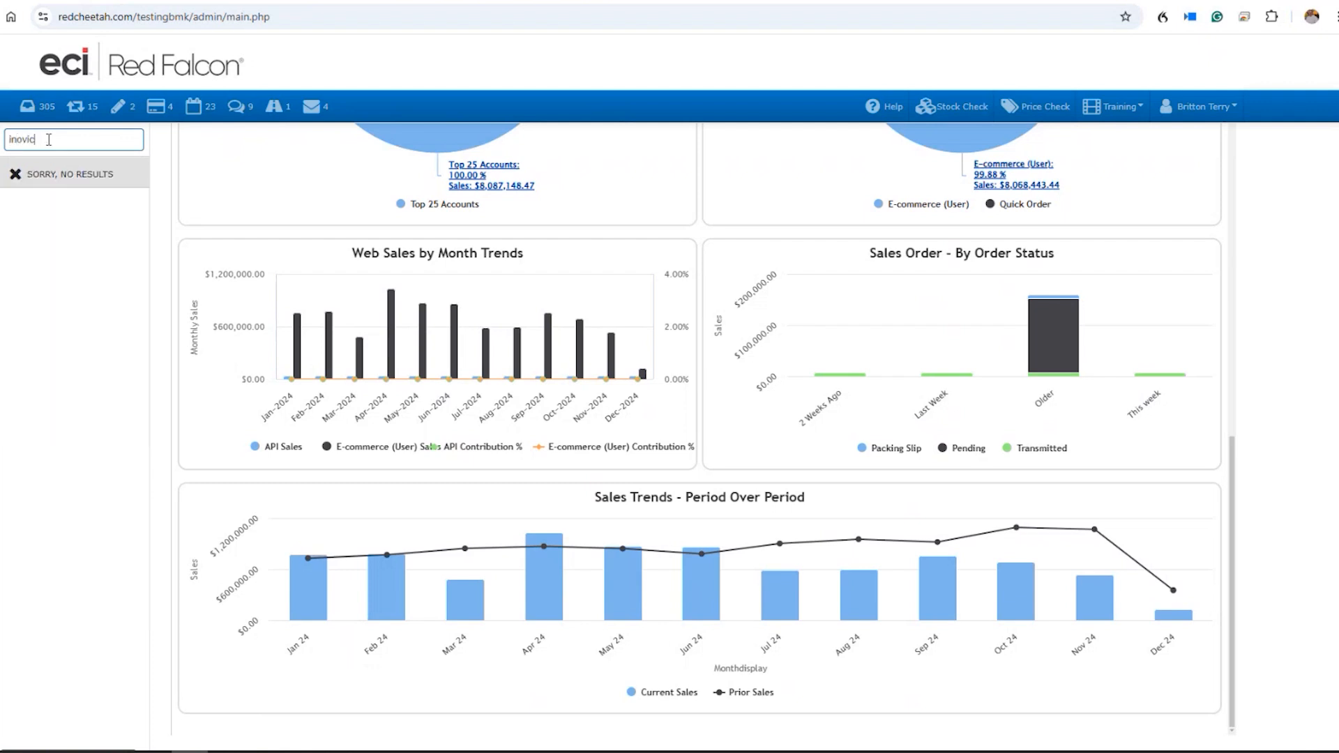
text(oice)
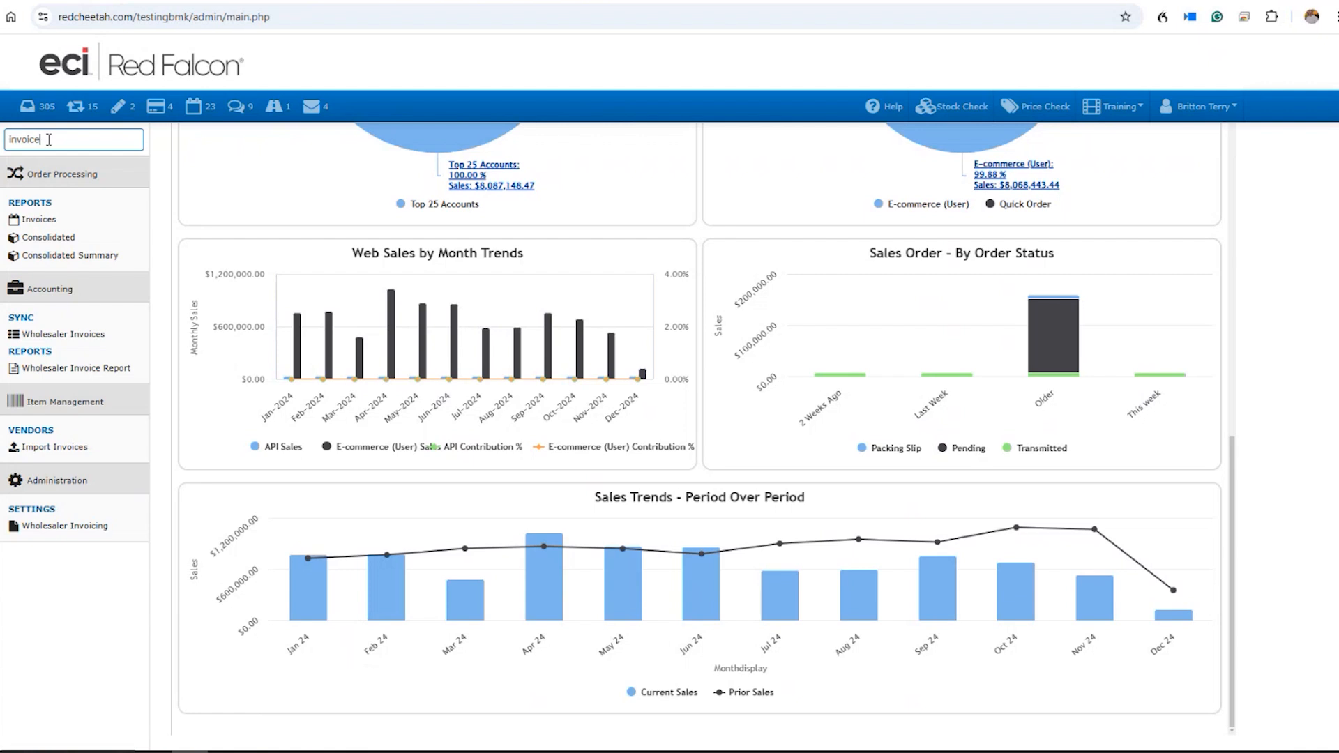
Clear the navigation search and collapse the Pricing Management section
key(BackSpace)
key(BackSpace)
key(BackSpace)
key(BackSpace)
key(BackSpace)
key(BackSpace)
key(BackSpace)
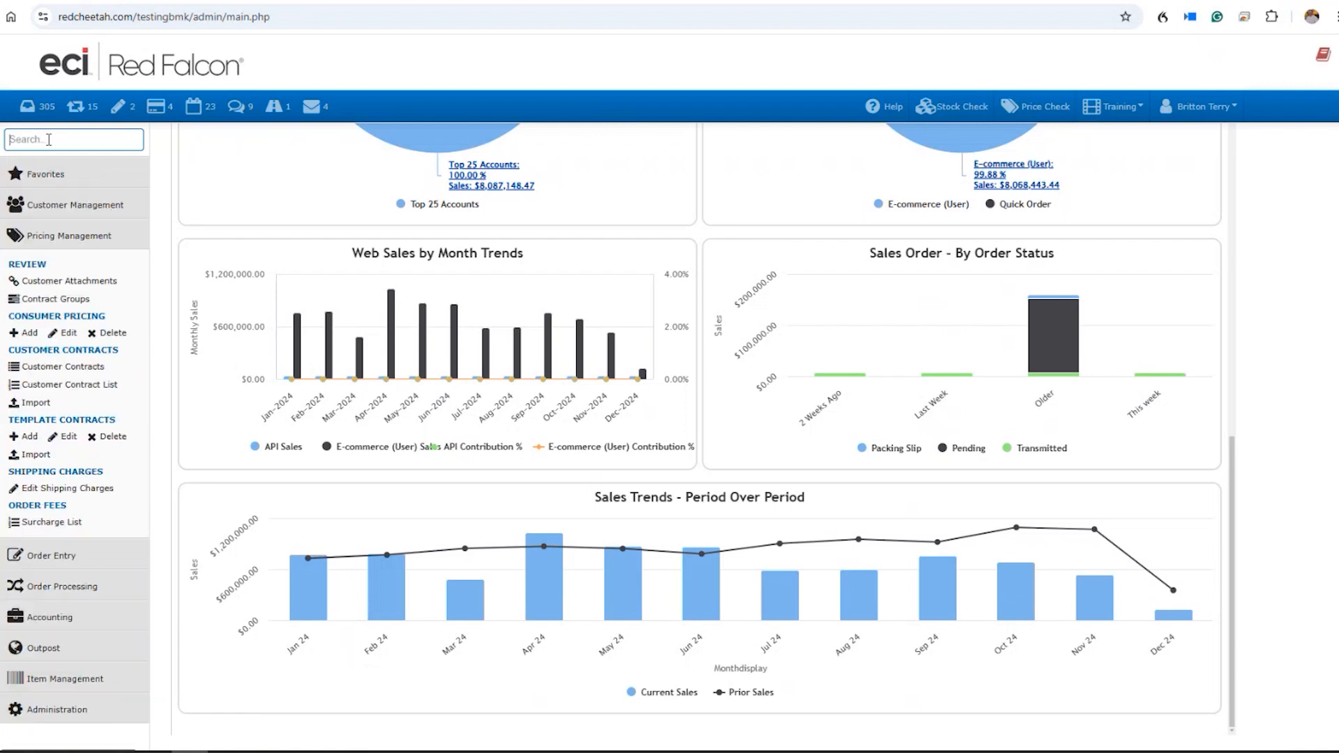
click(21, 236)
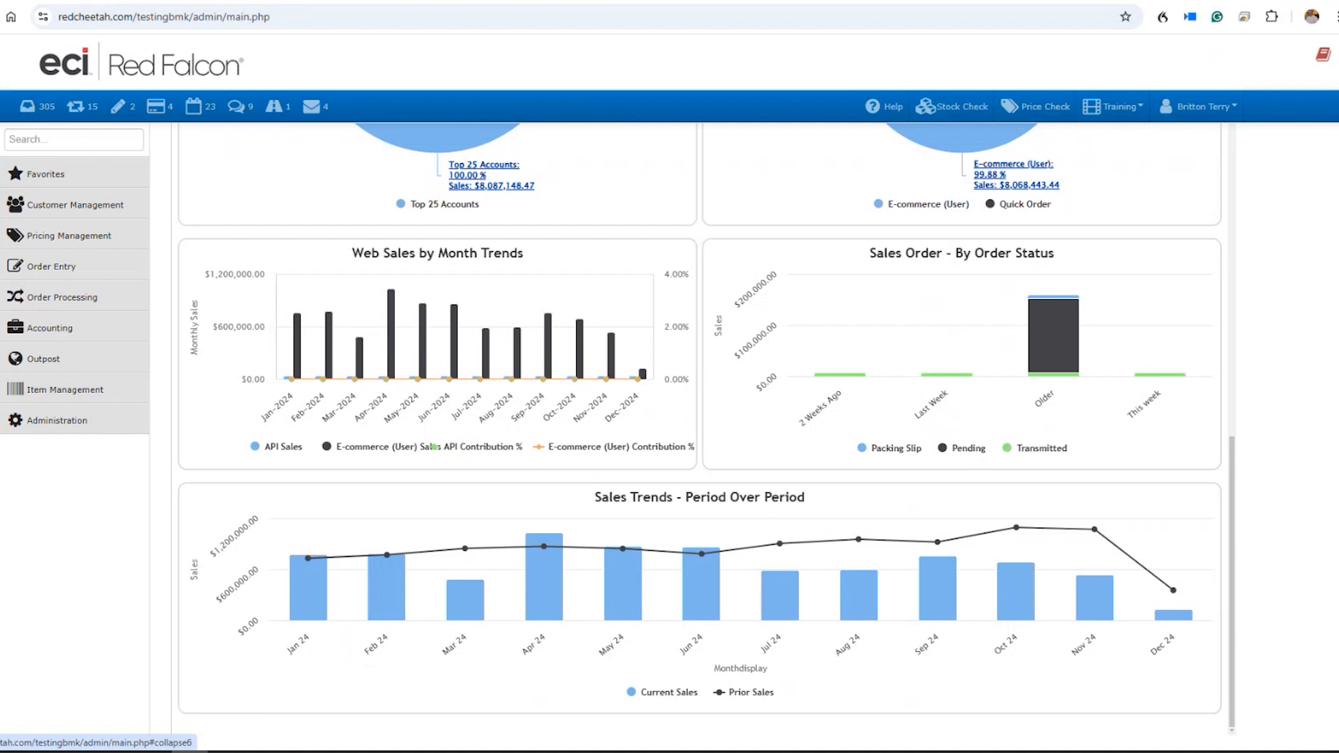
Open the form for adding a customer and review its general information, order minimum, item filtering and accounting settings, then collapse Customer Management
click(33, 205)
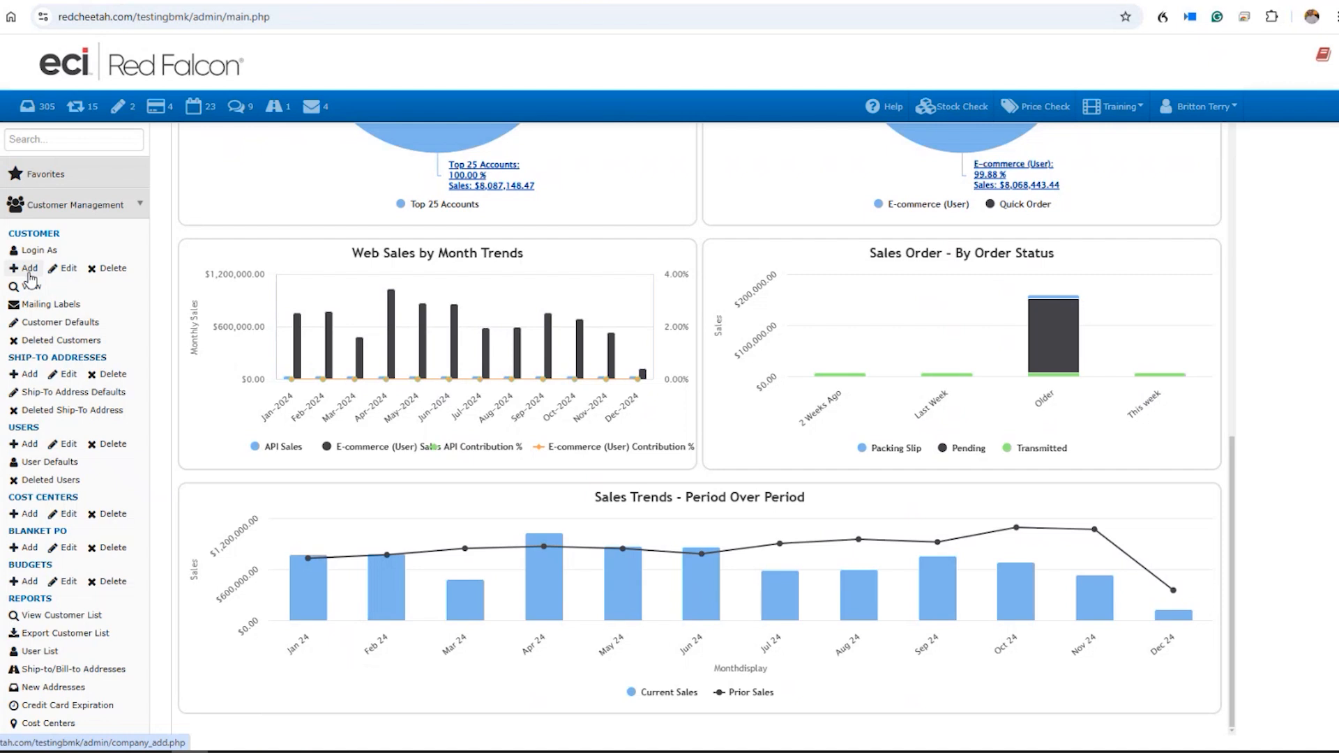
click(30, 272)
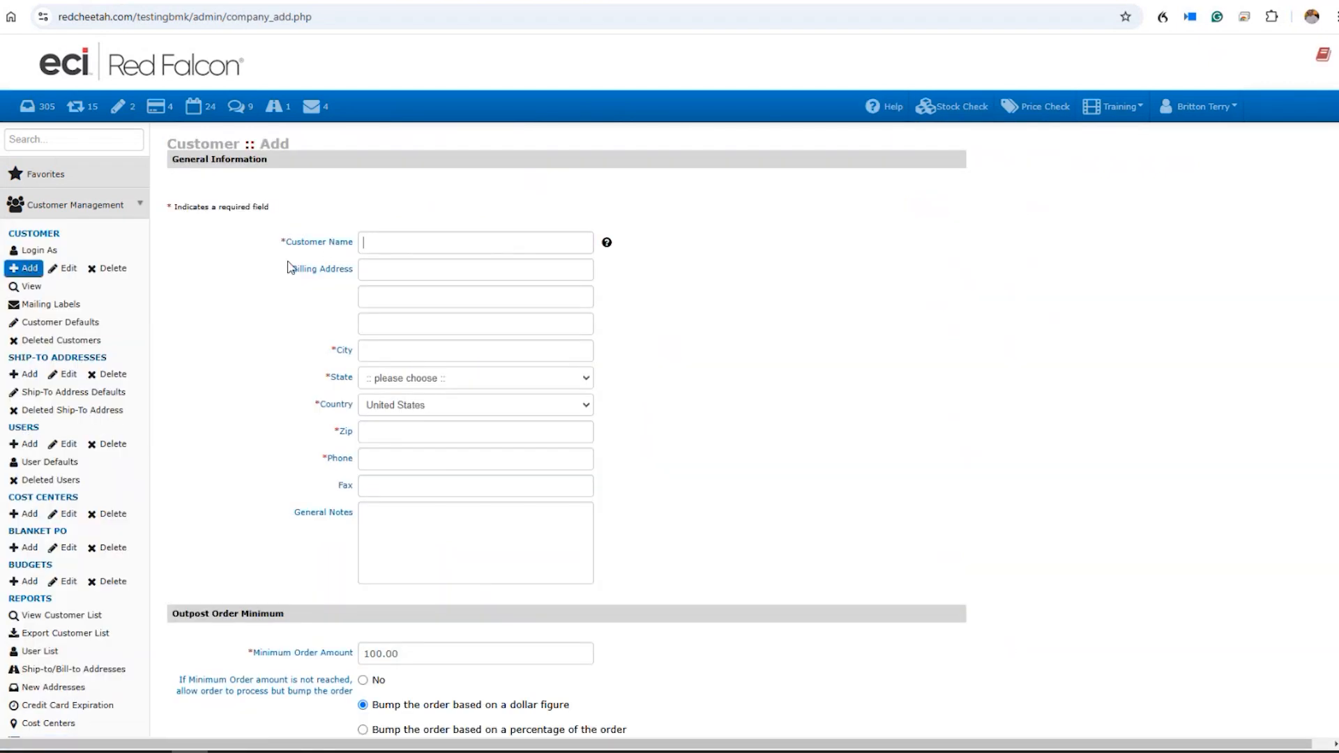
scroll(547, 443, down, 2)
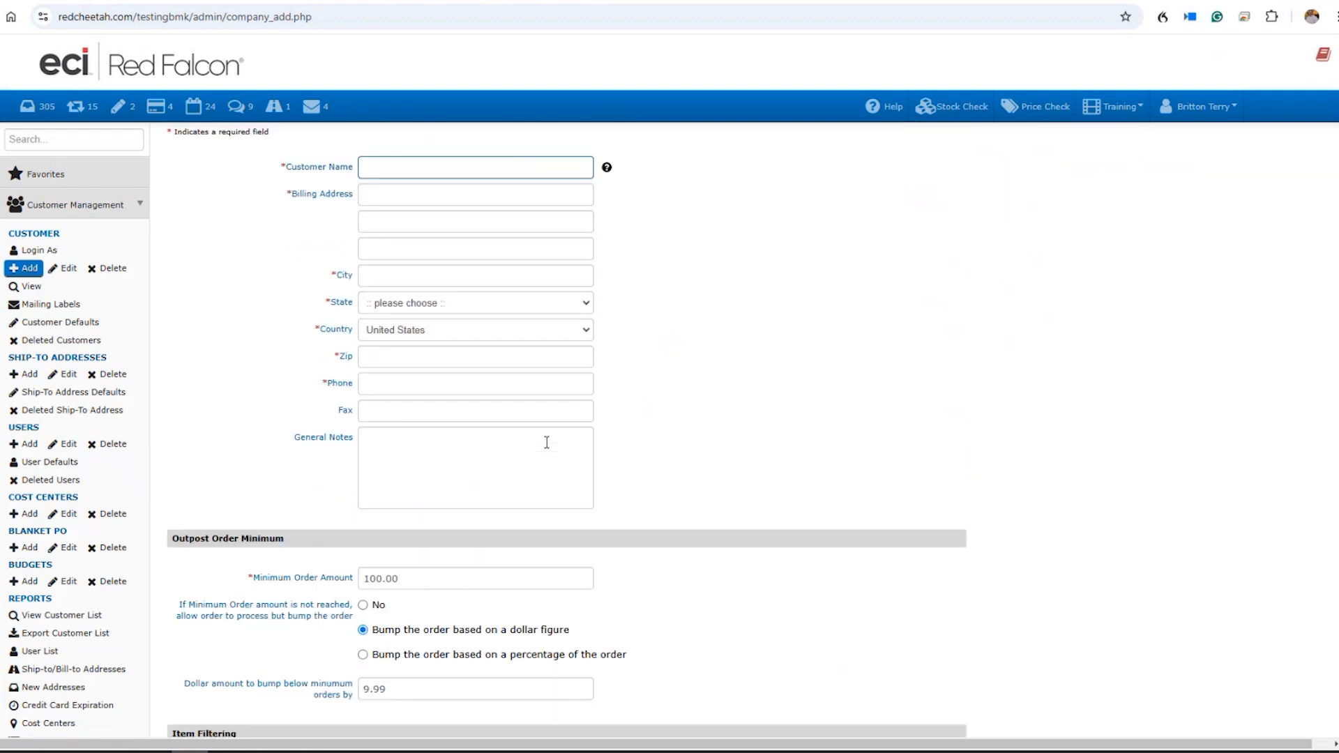
scroll(549, 448, down, 2)
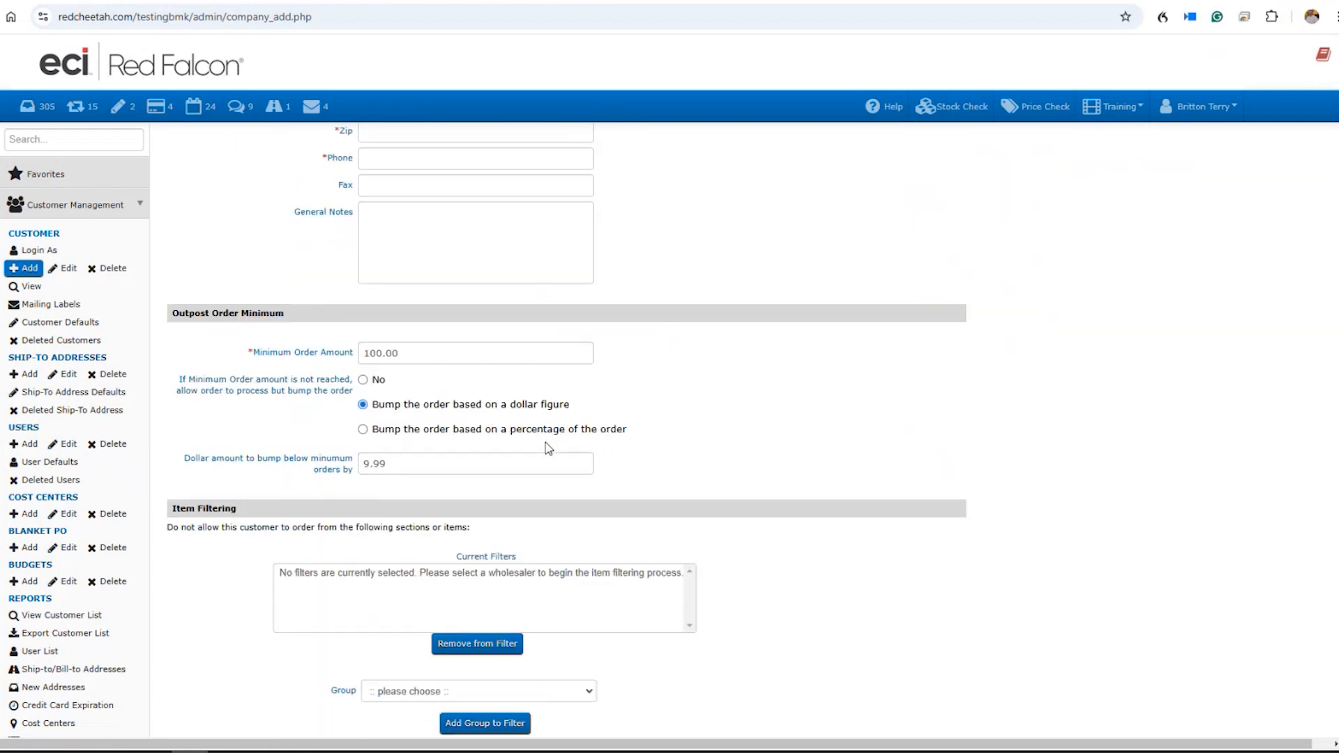
scroll(549, 449, down, 1)
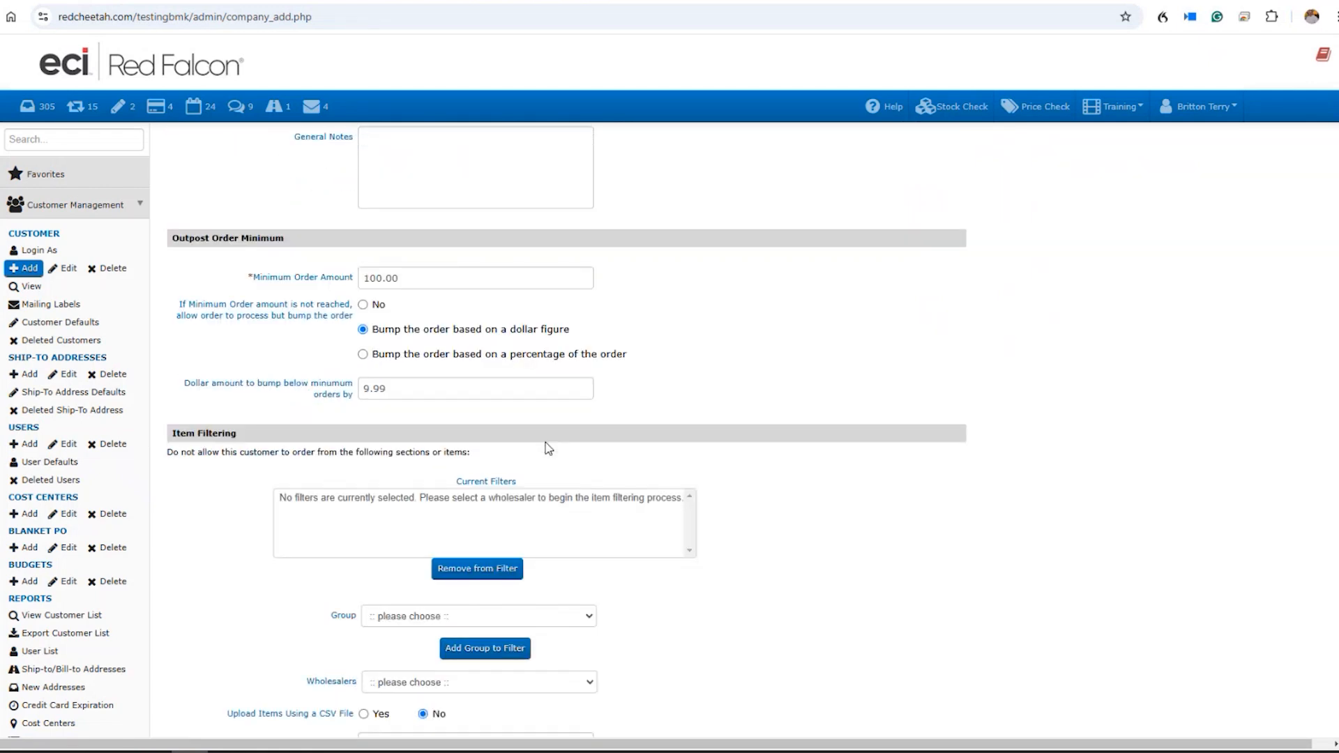
scroll(549, 448, down, 1)
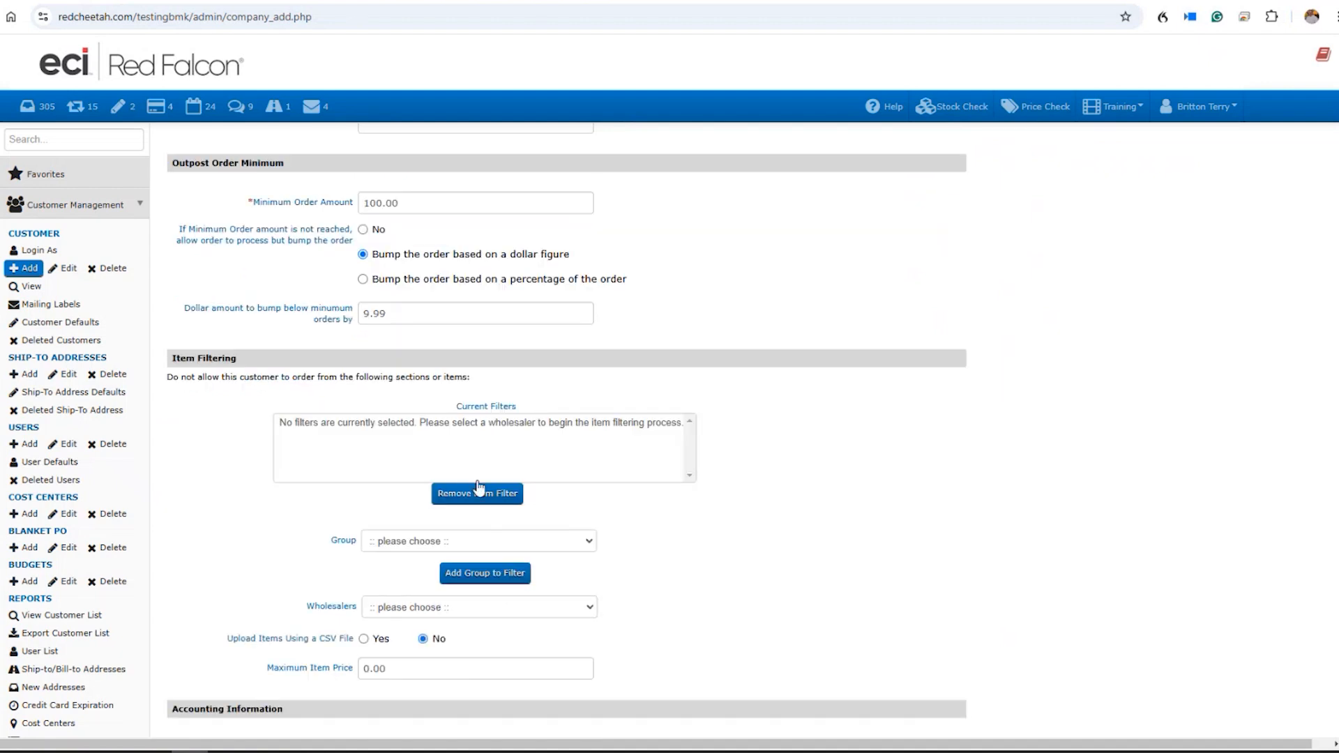
scroll(477, 481, down, 4)
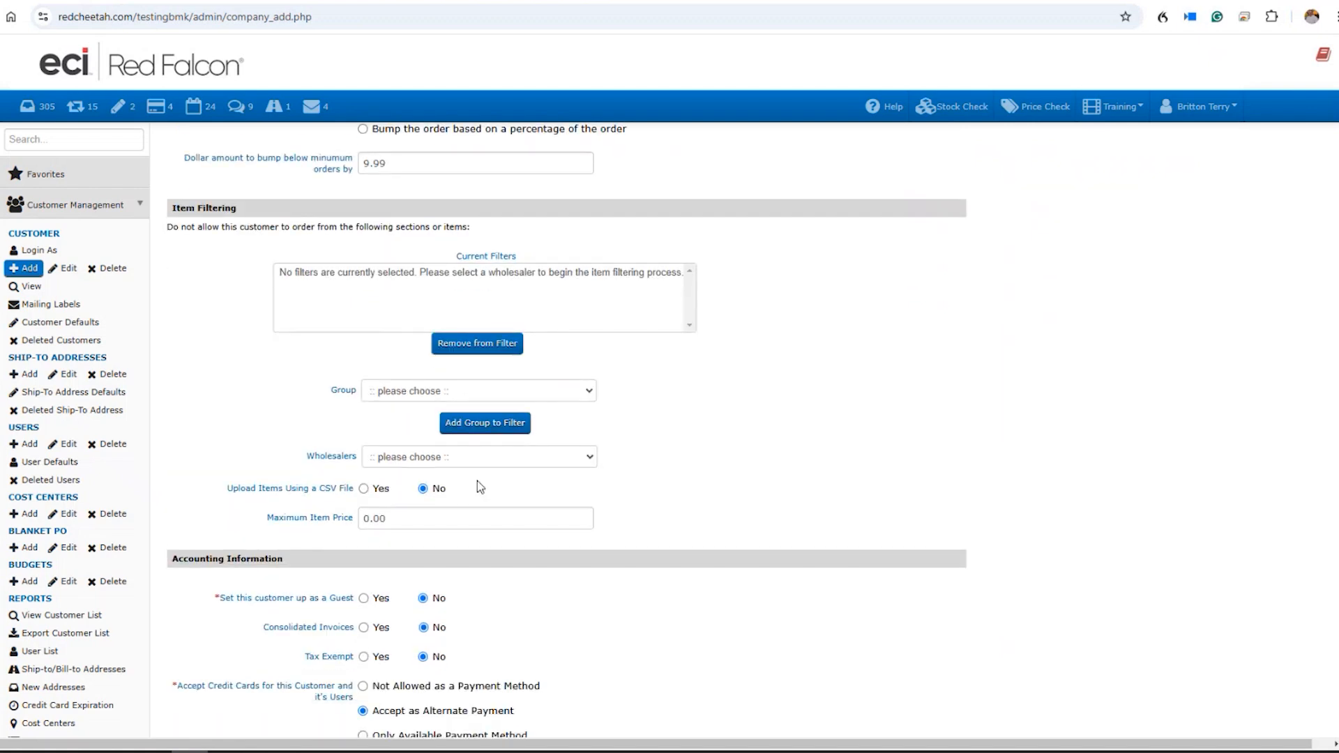
scroll(478, 480, down, 4)
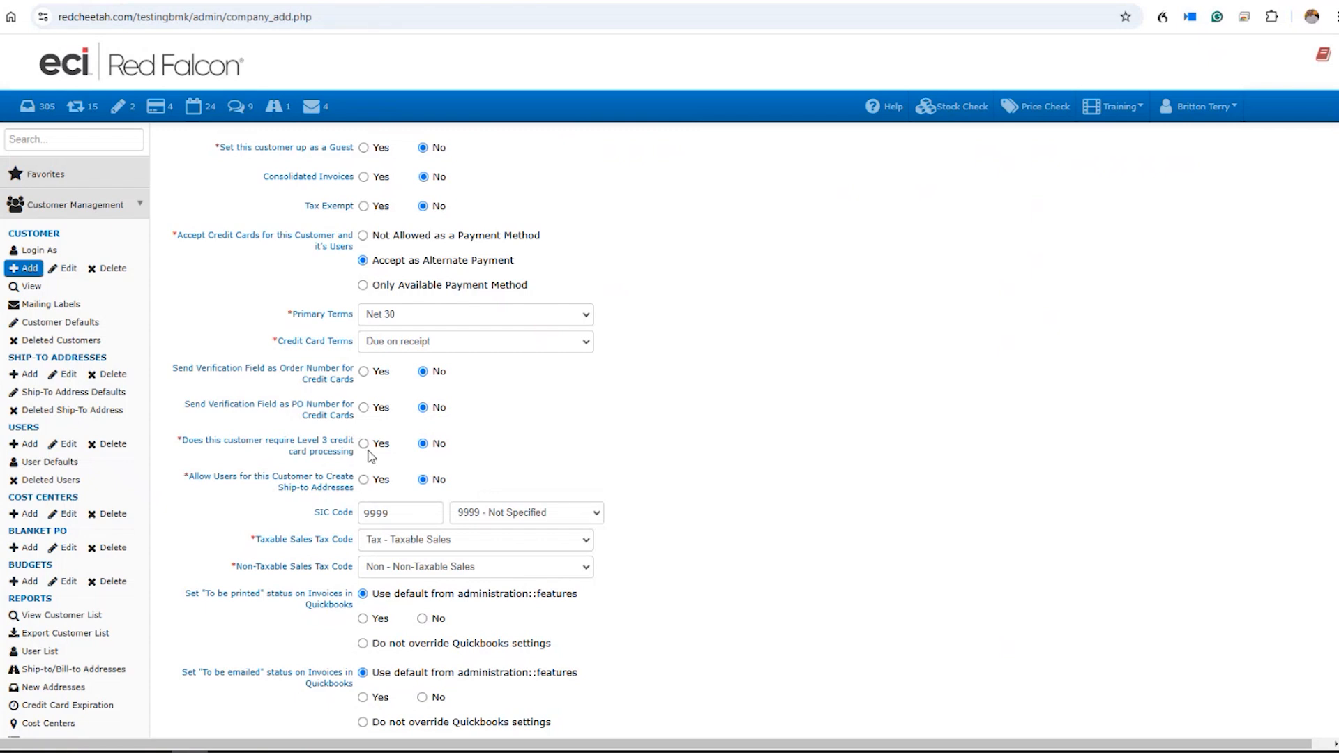
scroll(364, 452, up, 15)
scroll(362, 451, up, 1)
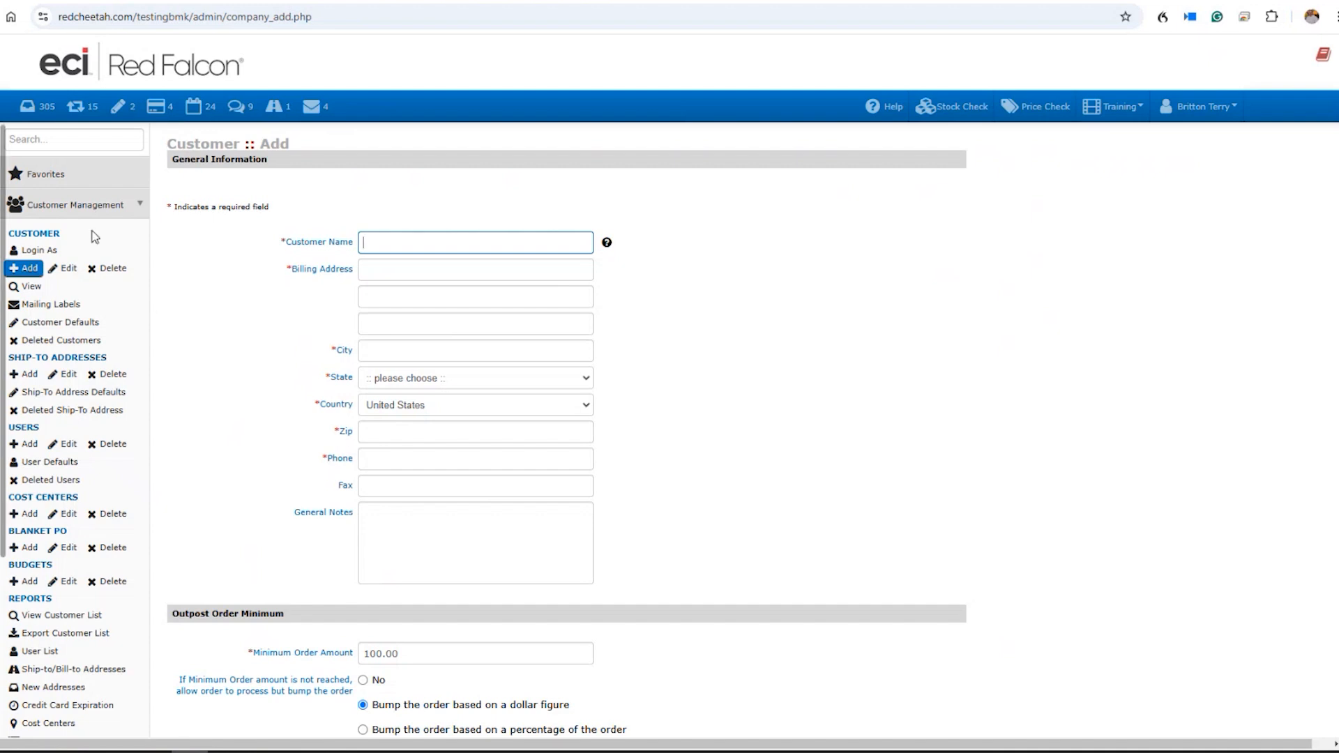
click(75, 206)
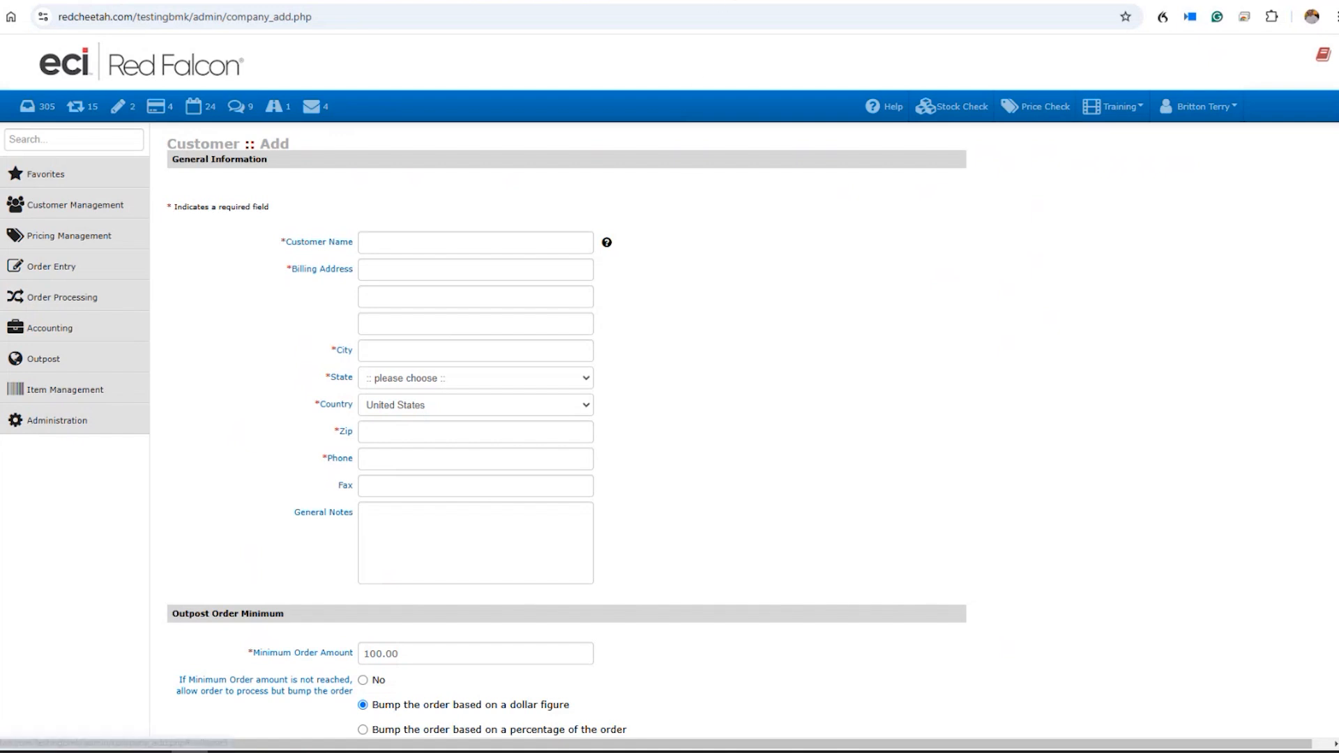
Switch briefly to the PowerPoint overview's Supplier Integrations slide and return to Red Falcon's customer form
click(735, 1)
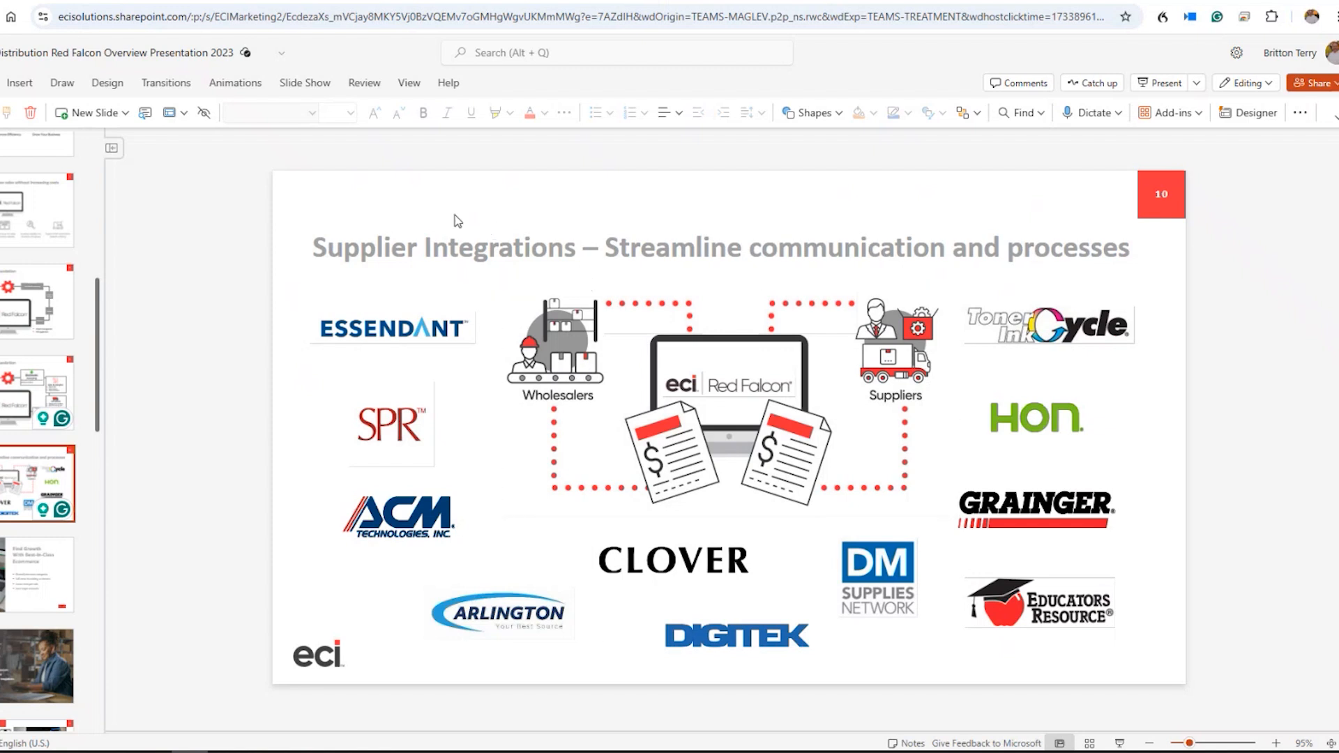
click(64, 2)
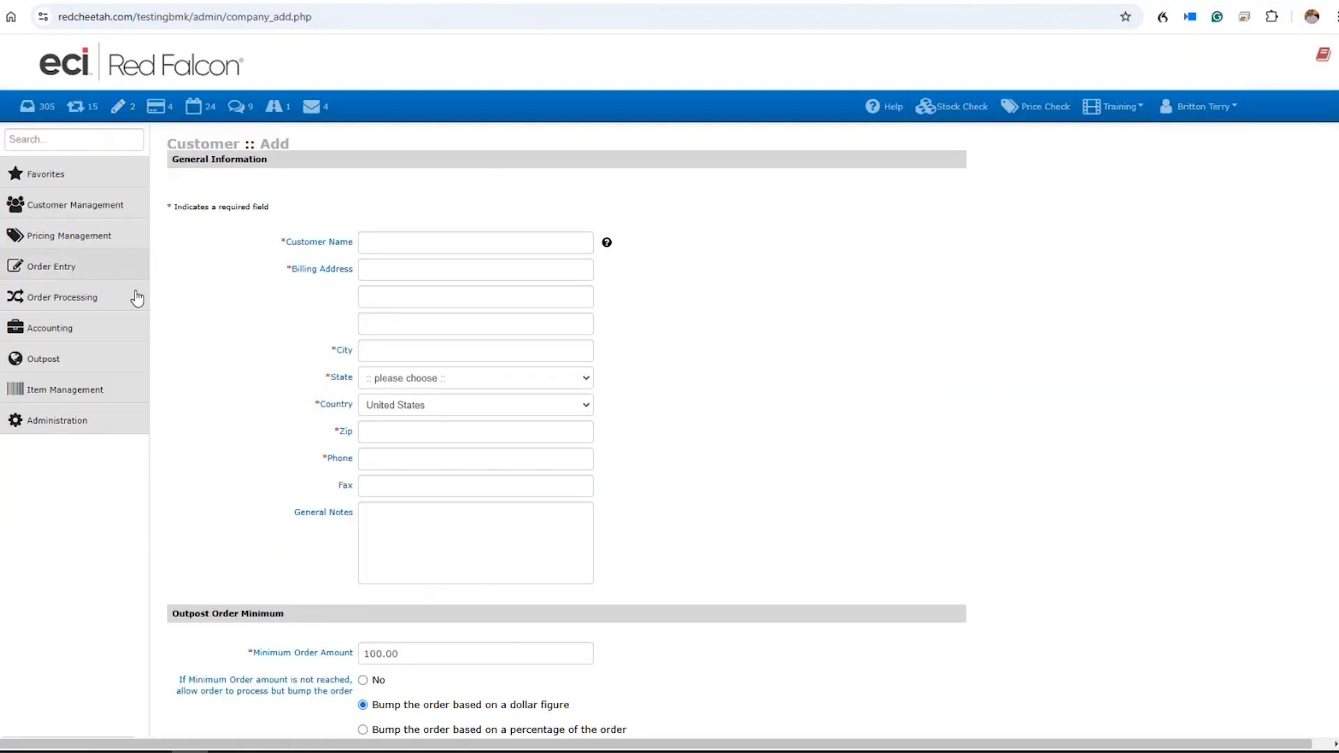
Review the add-item form's description, image and attribute fields and the item import page, then collapse Item Management
click(70, 395)
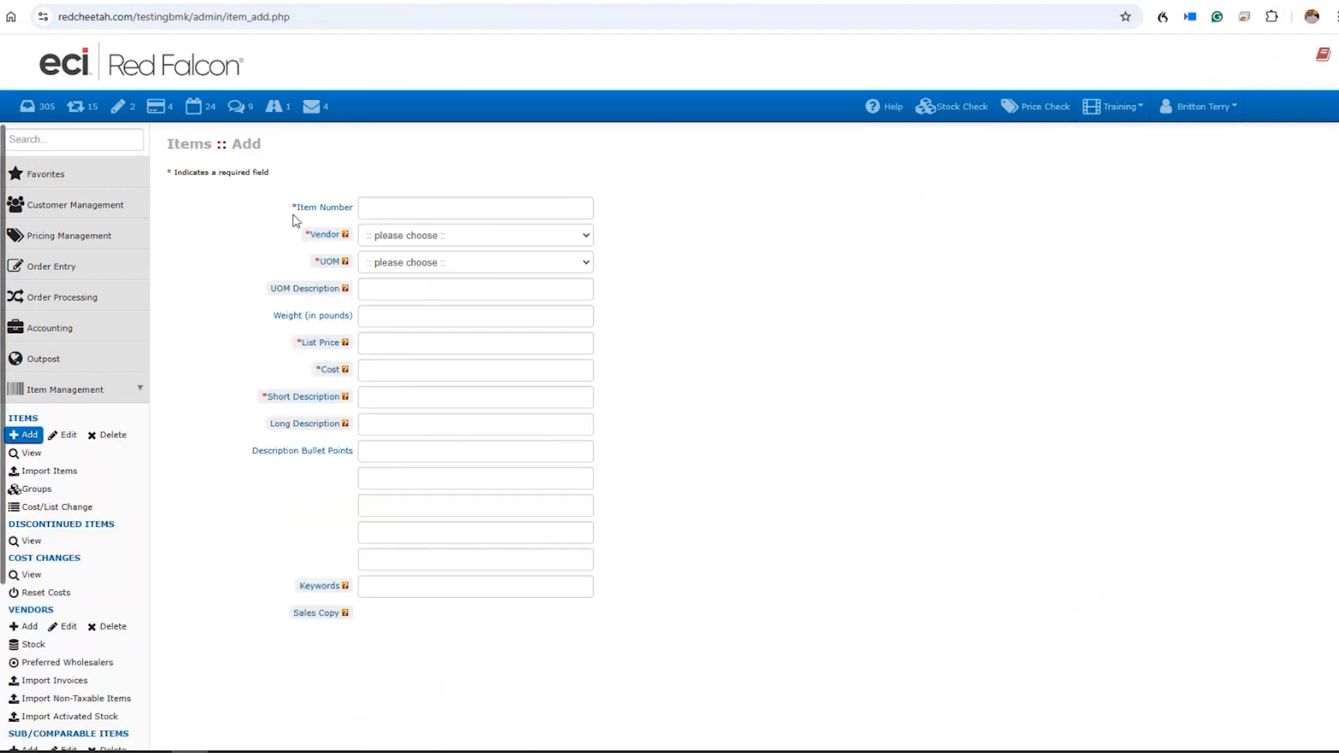
mouse_move(267, 396)
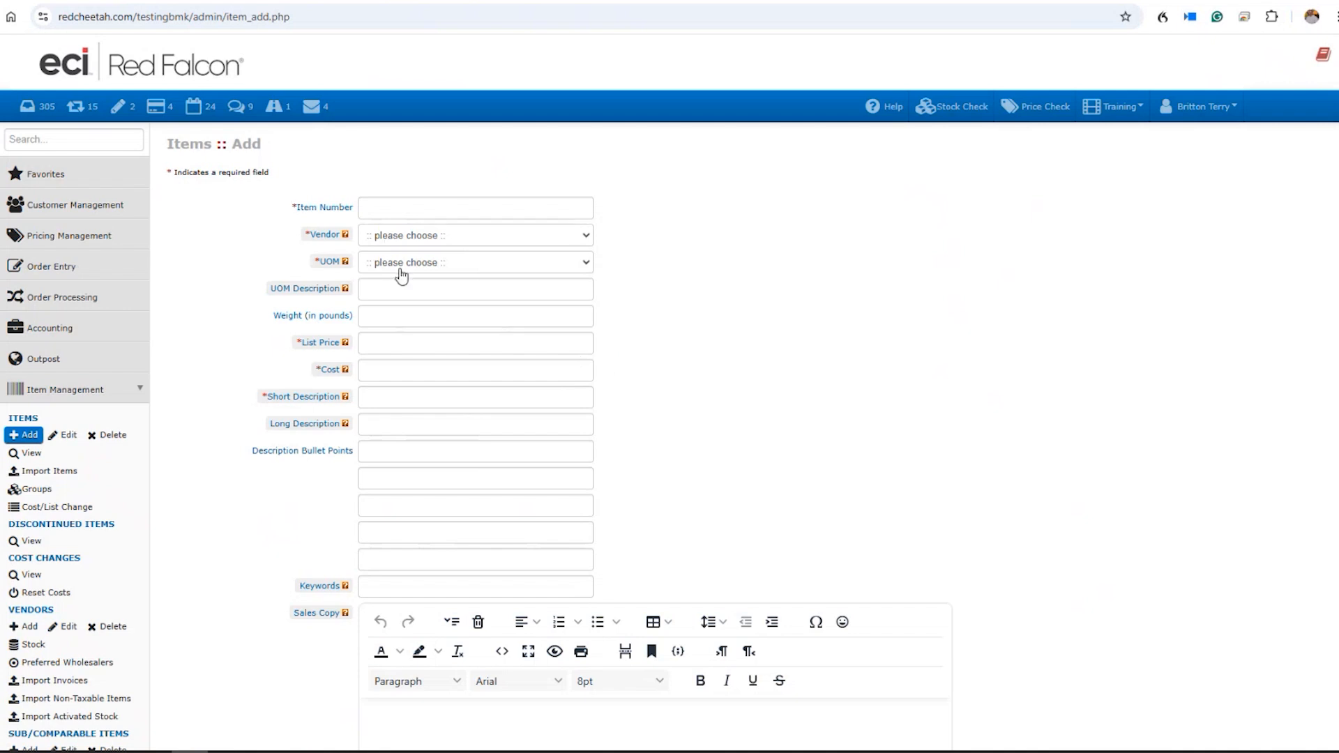
scroll(441, 454, down, 2)
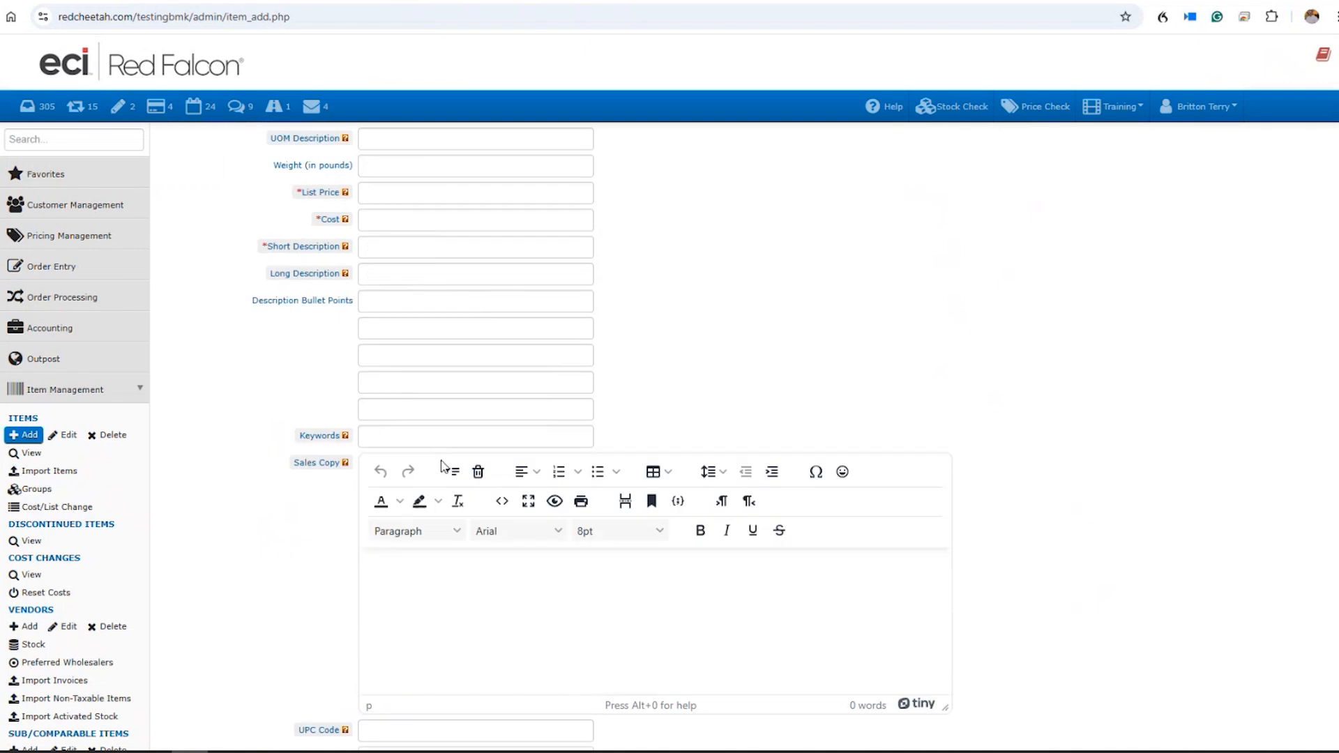
scroll(442, 466, down, 2)
scroll(442, 465, down, 6)
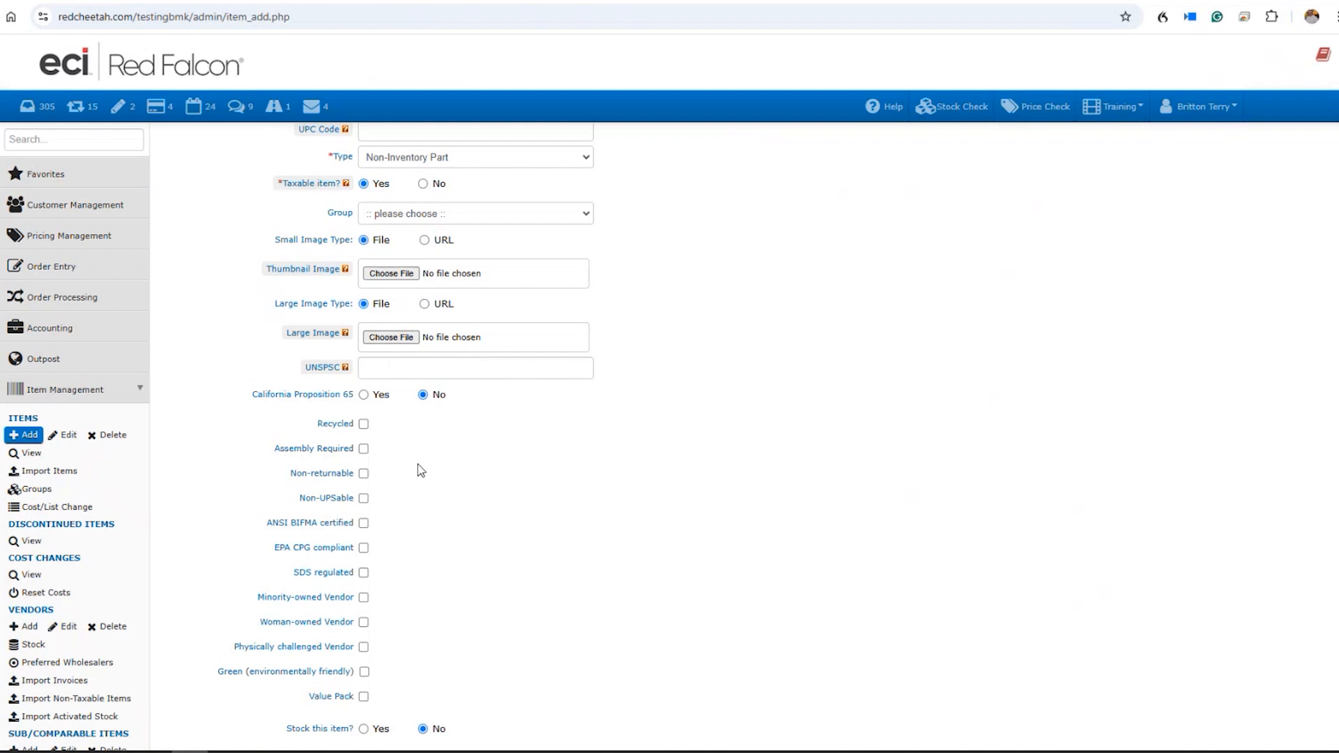
scroll(417, 466, up, 10)
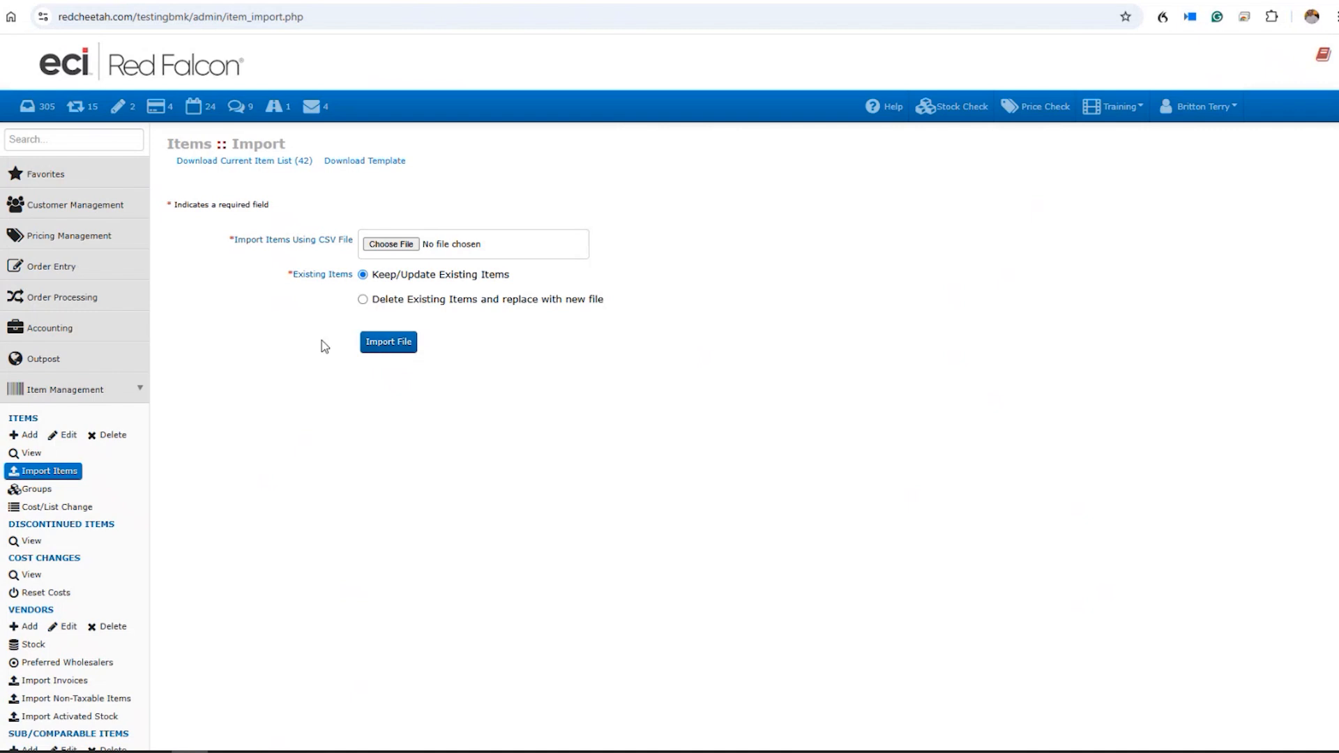
click(77, 395)
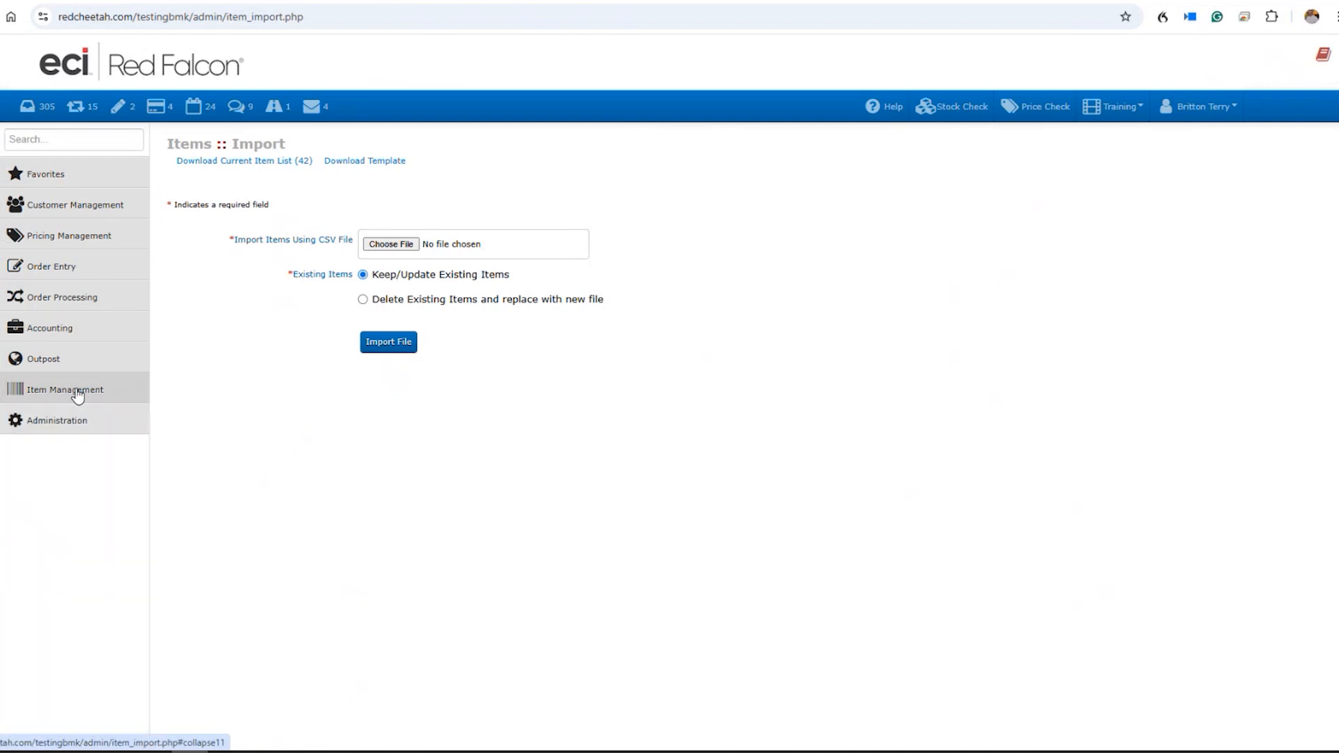
Open the General Pricing group for editing under Consumer Pricing in Pricing Management
click(61, 239)
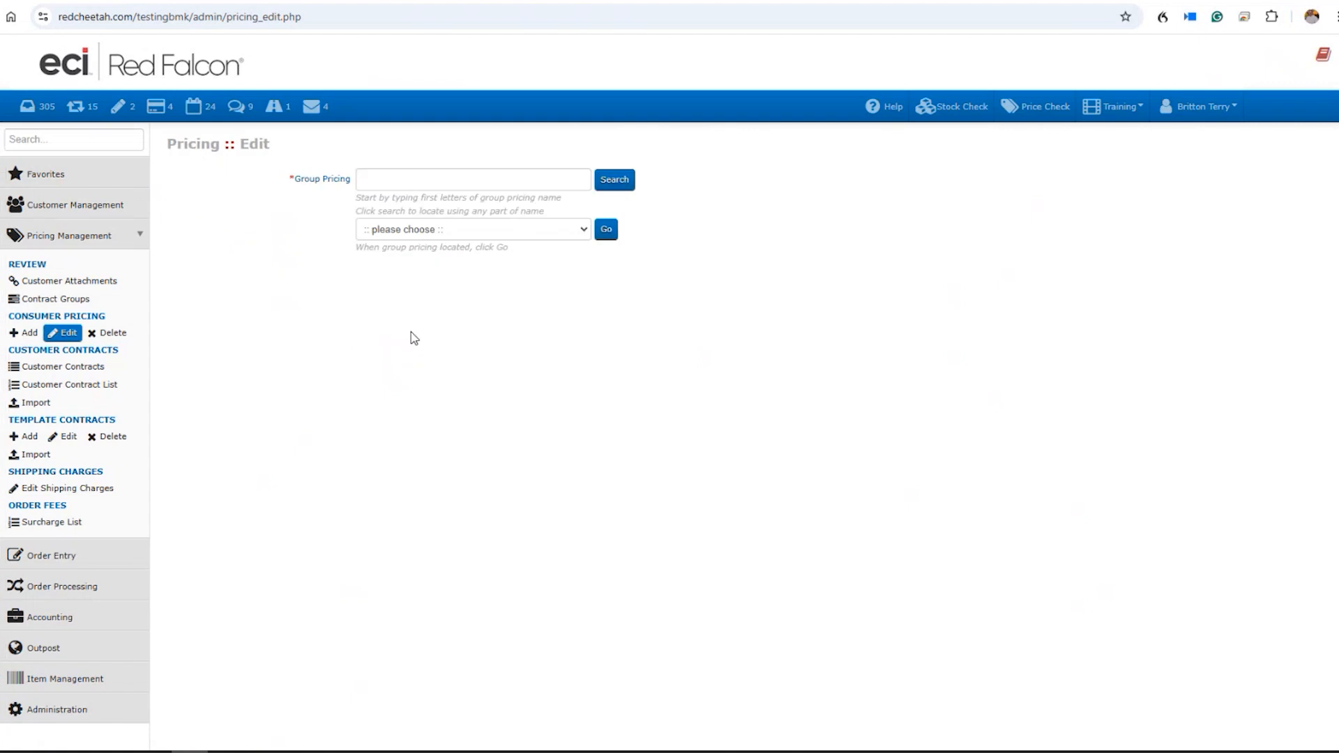
click(428, 237)
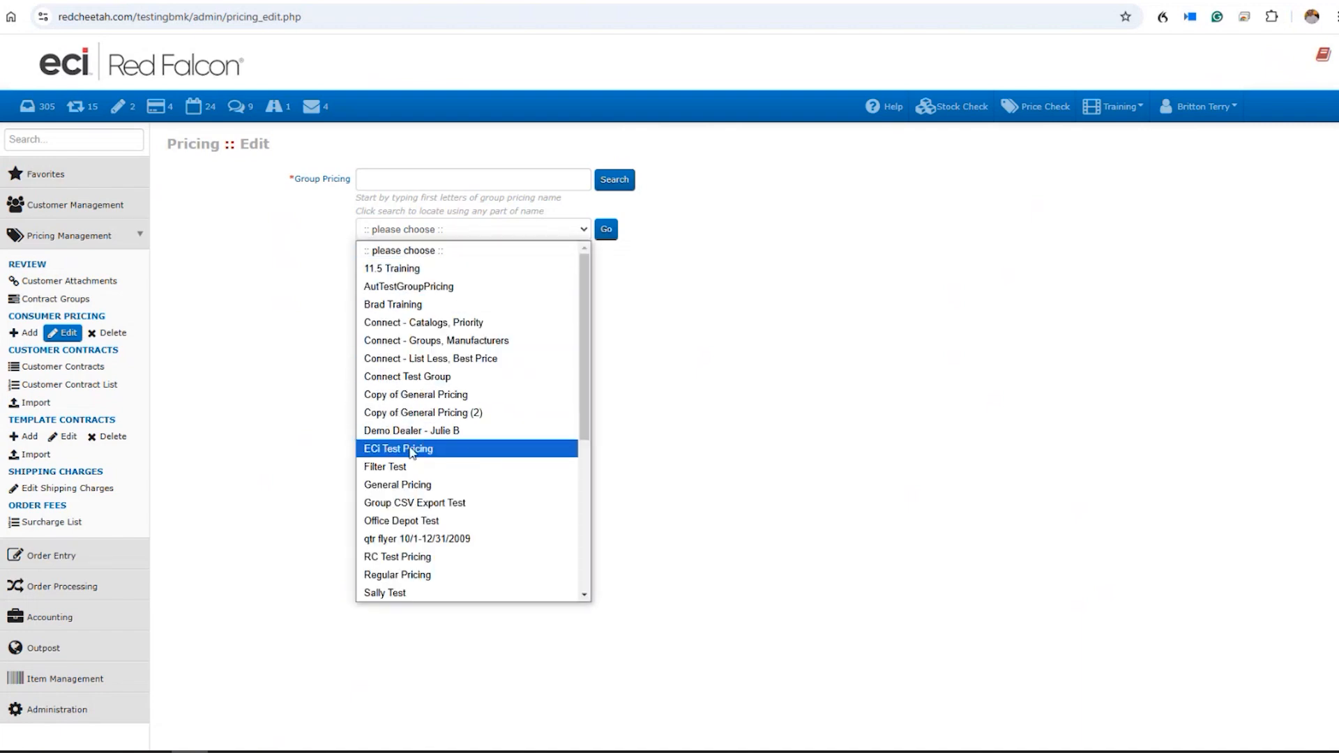
click(416, 492)
click(605, 233)
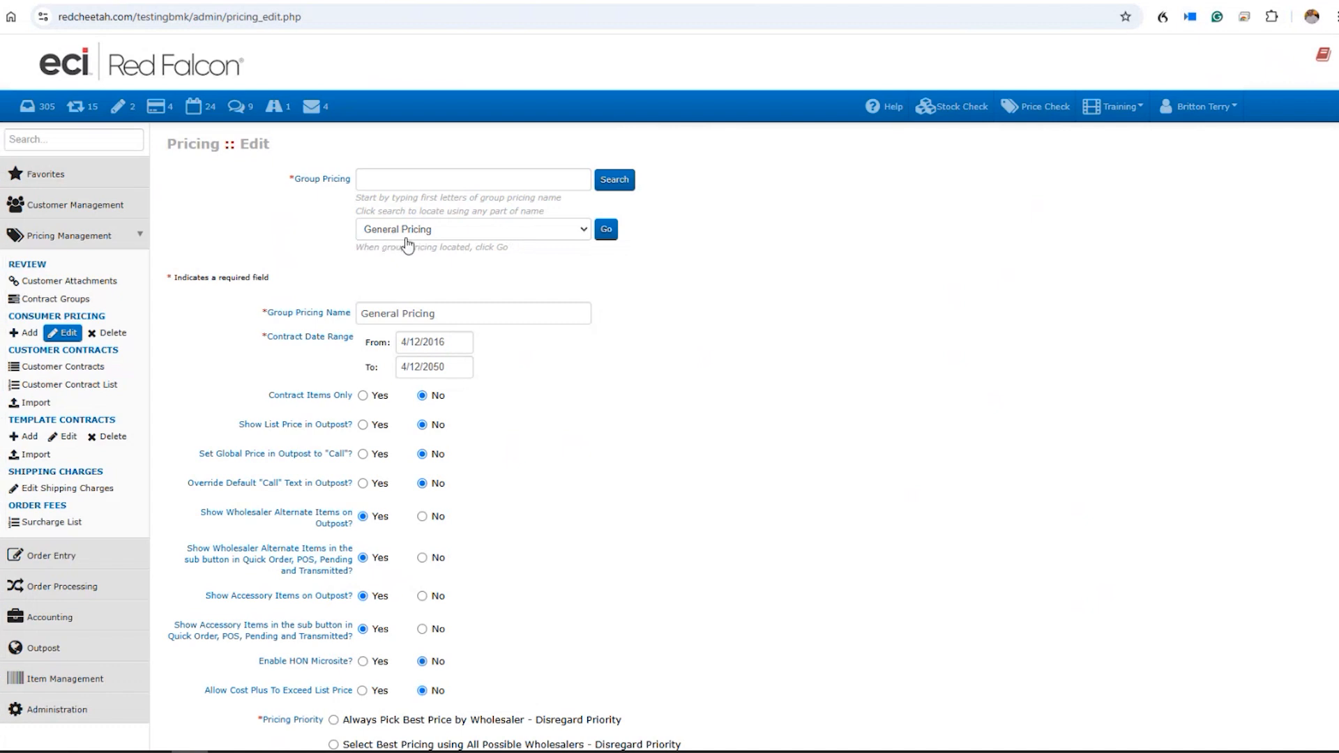
Examine General Pricing's Outpost display options, pricing priority choices and ranked wholesaler and contract pricing rows
scroll(256, 357, down, 1)
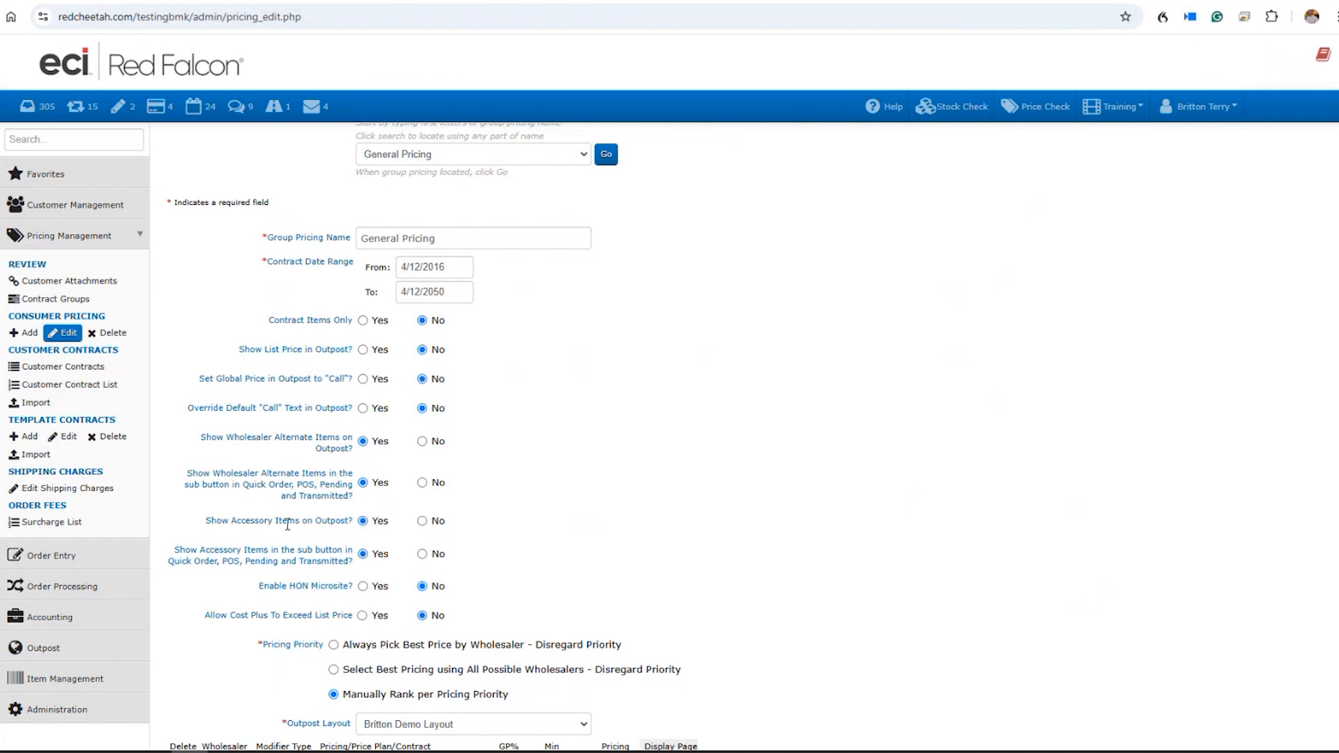
scroll(339, 441, down, 2)
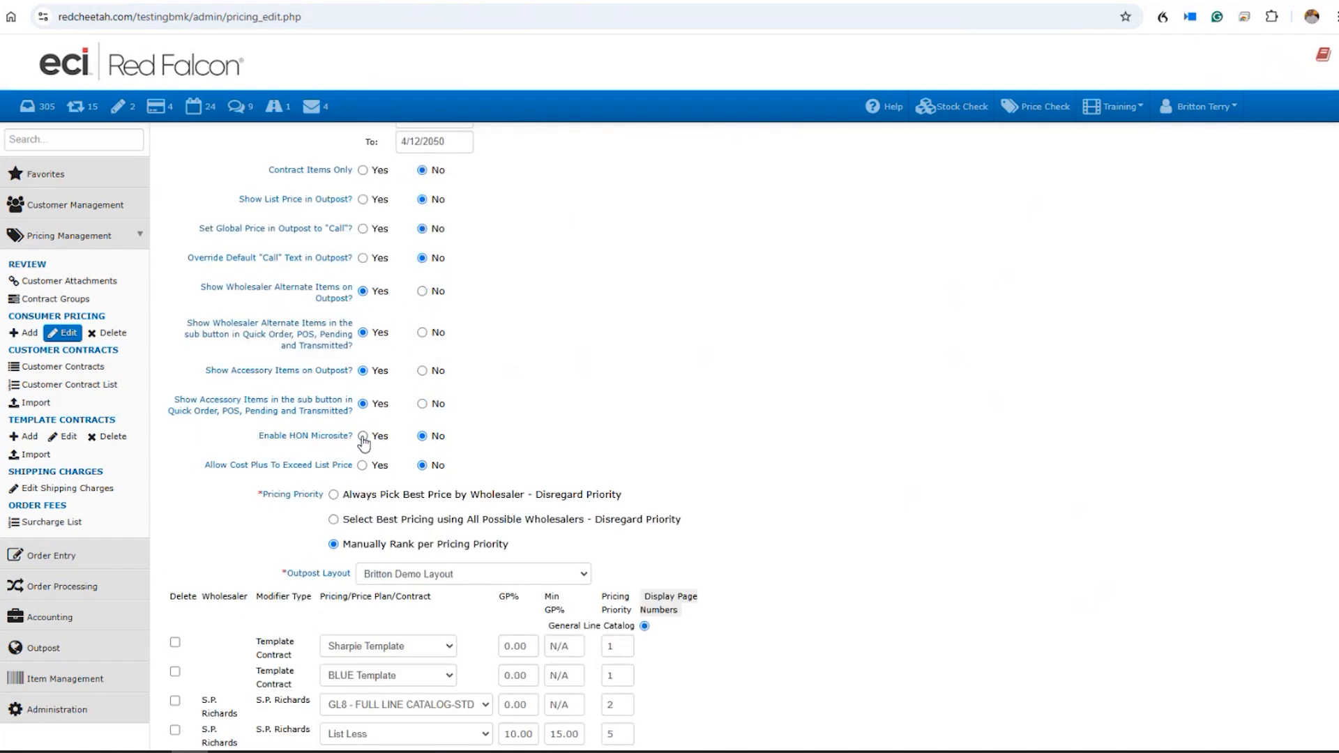
scroll(363, 443, up, 1)
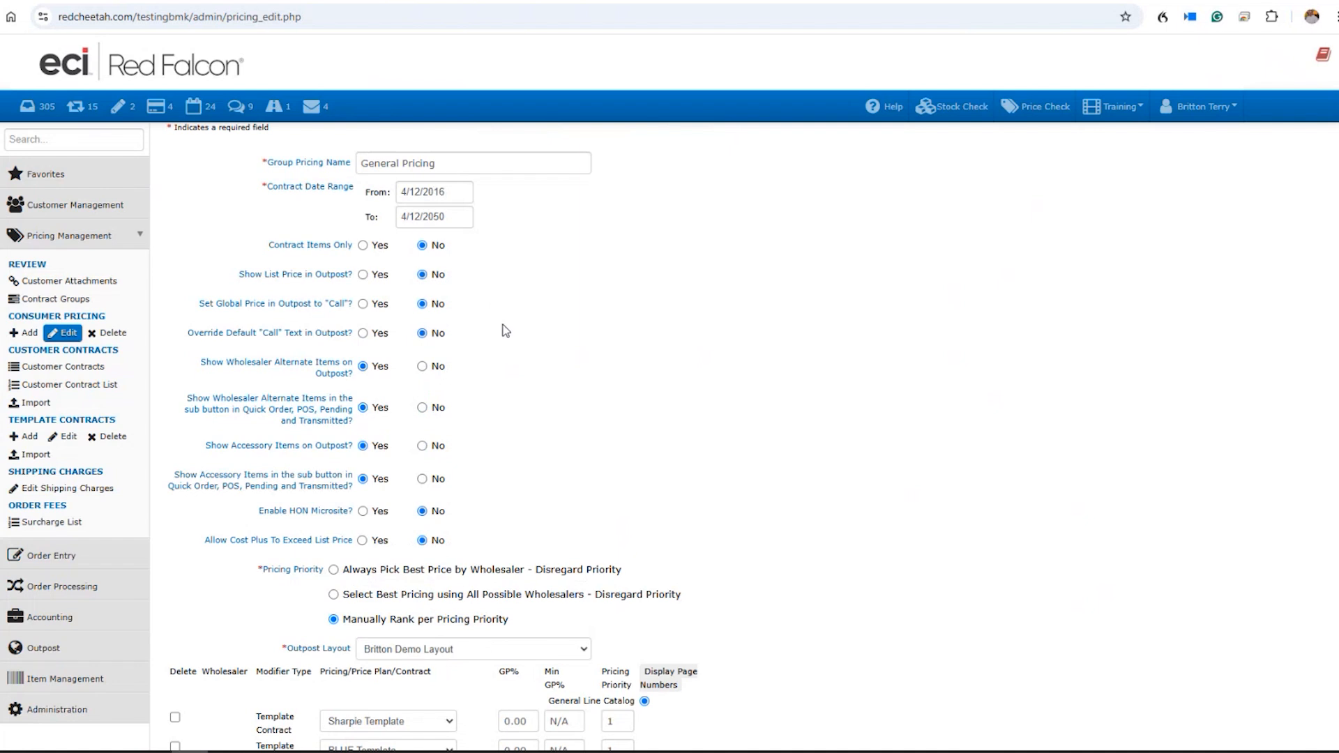
drag(276, 573, 303, 573)
scroll(742, 518, down, 1)
scroll(742, 518, down, 3)
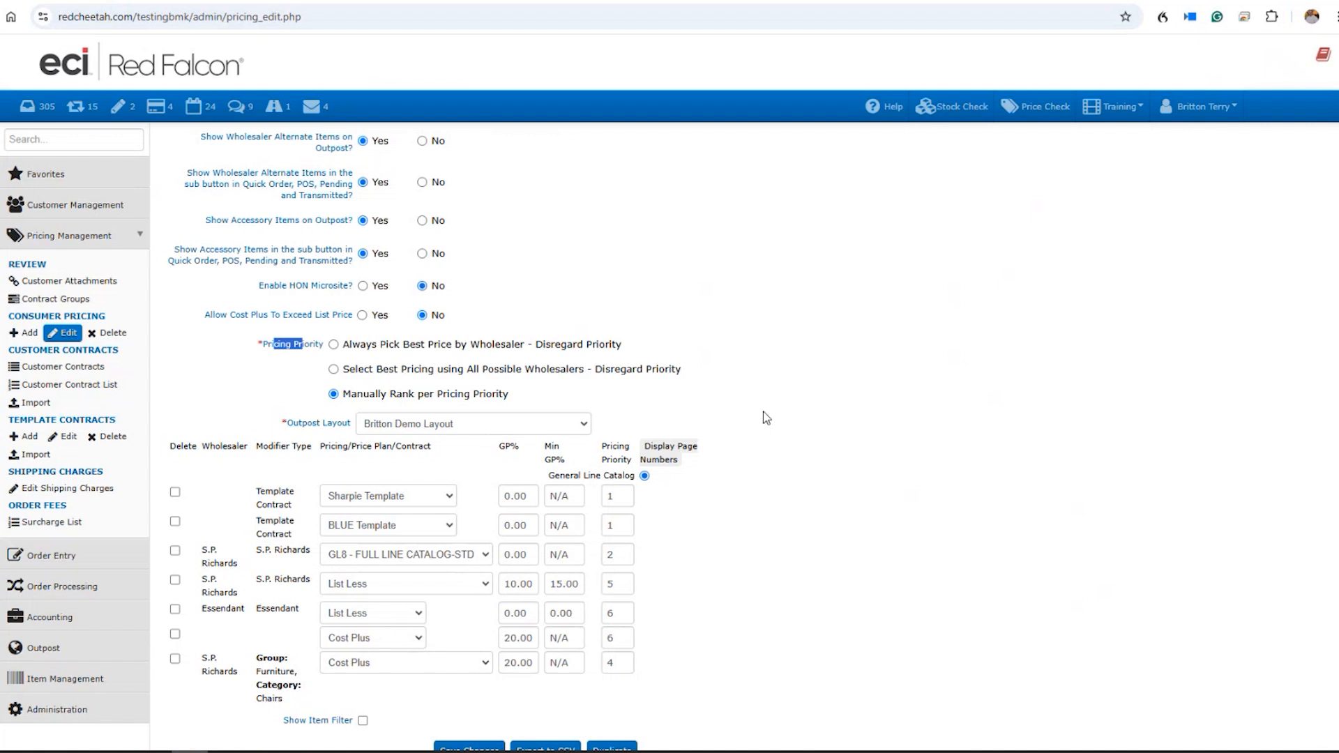
scroll(763, 411, down, 2)
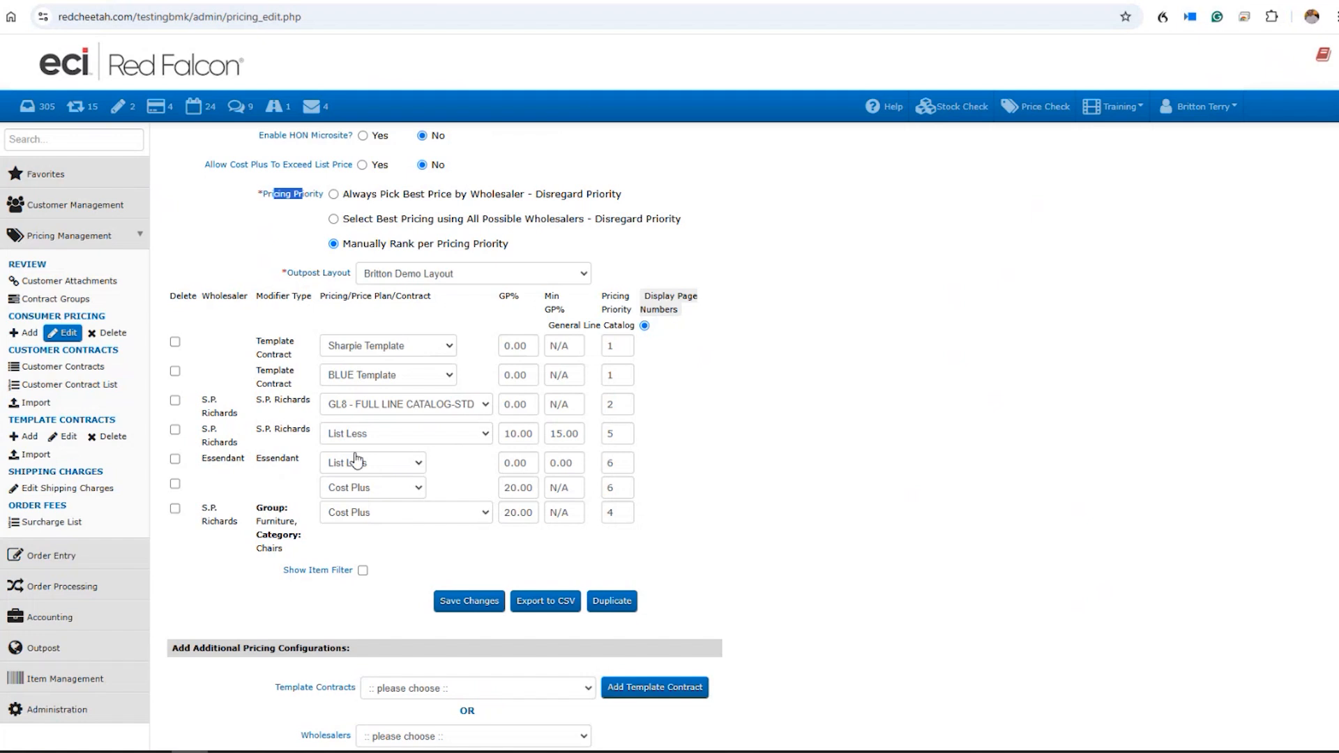
View the available price plans for the S.P. Richards List Less row and look over General Pricing's settings again
click(373, 435)
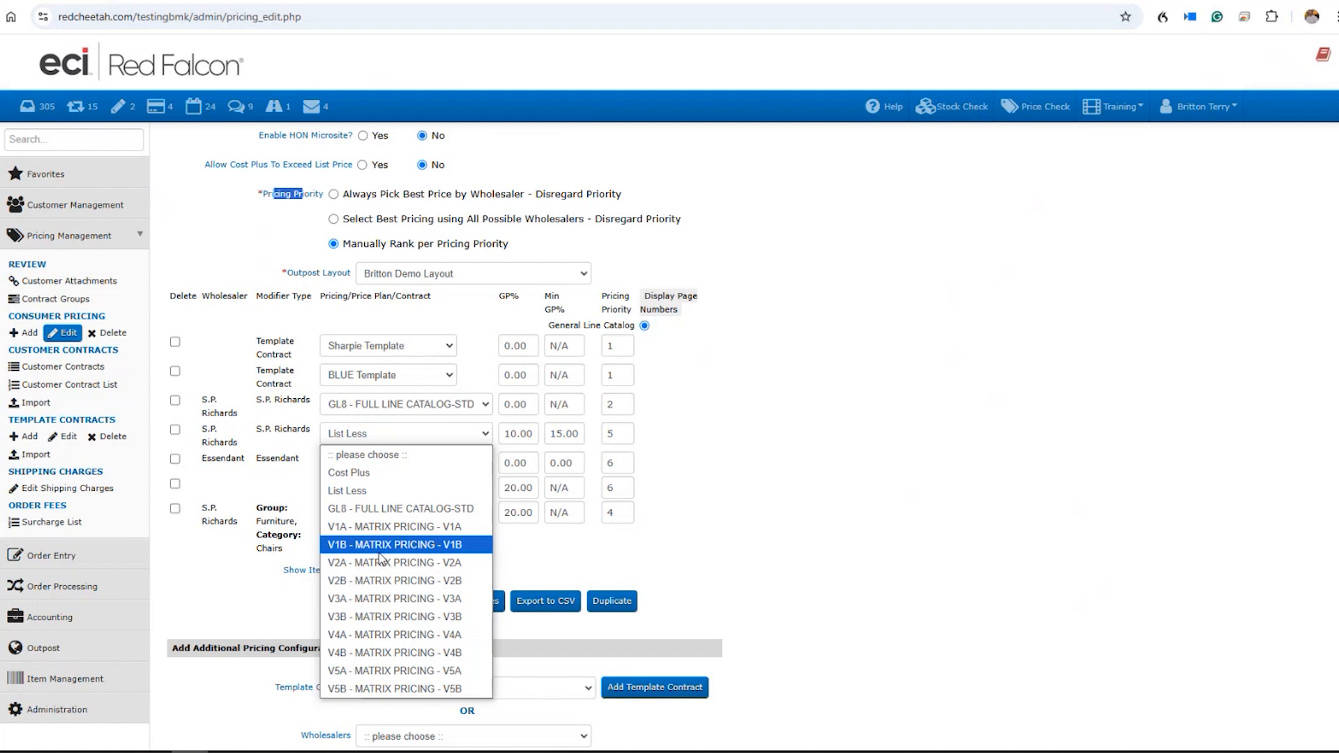
click(947, 492)
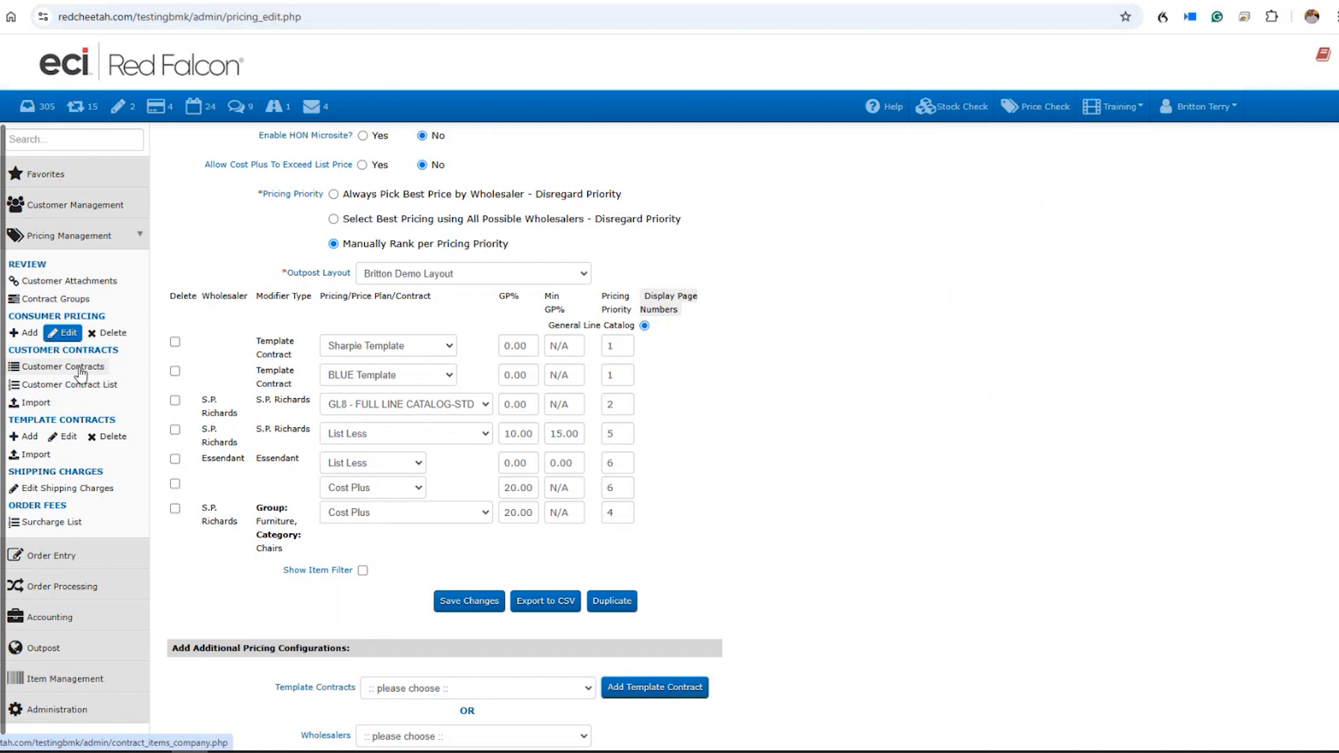
scroll(367, 211, up, 6)
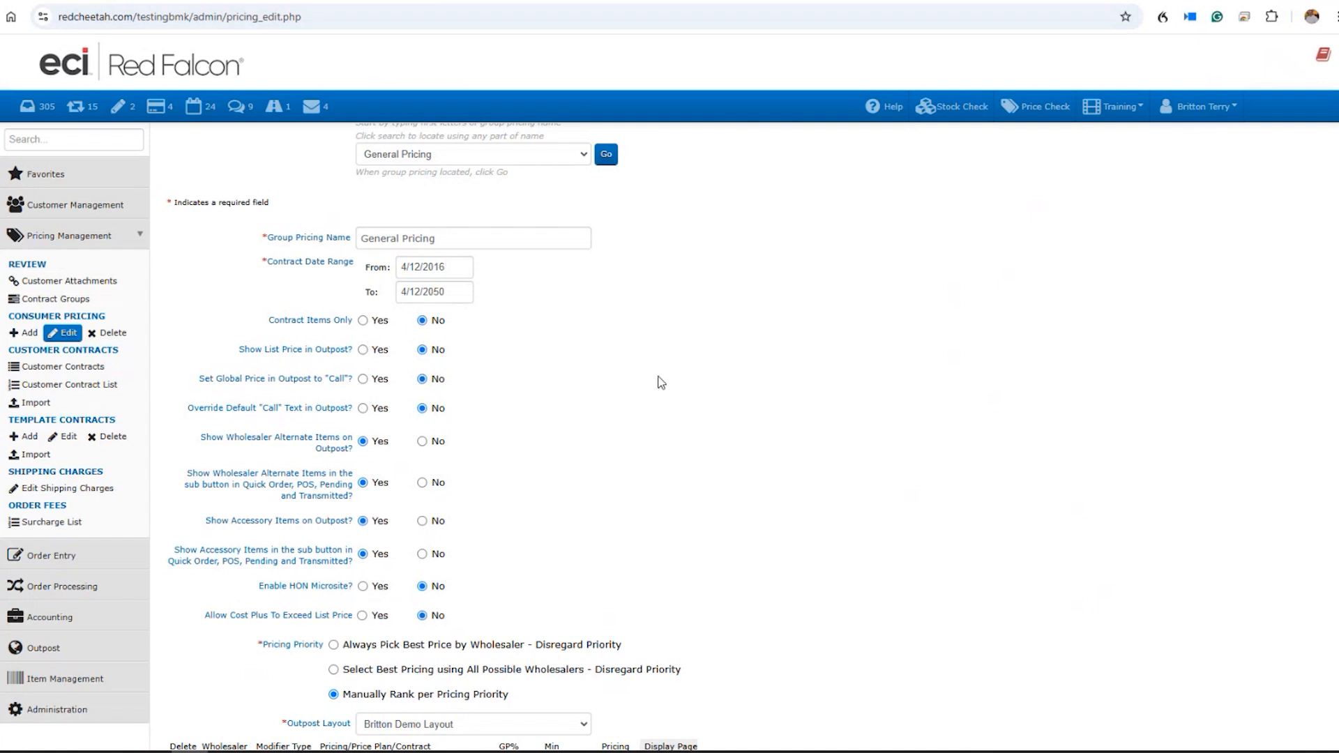
scroll(661, 383, down, 4)
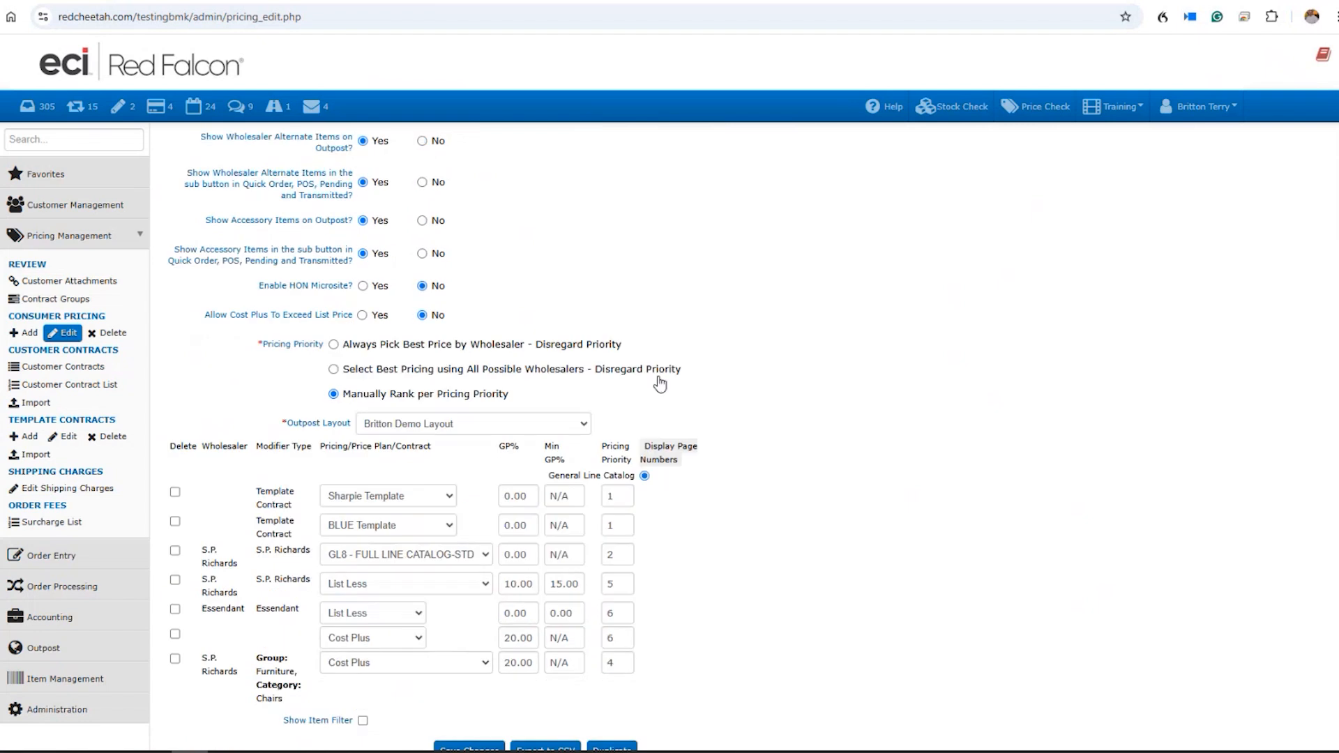
scroll(660, 382, down, 1)
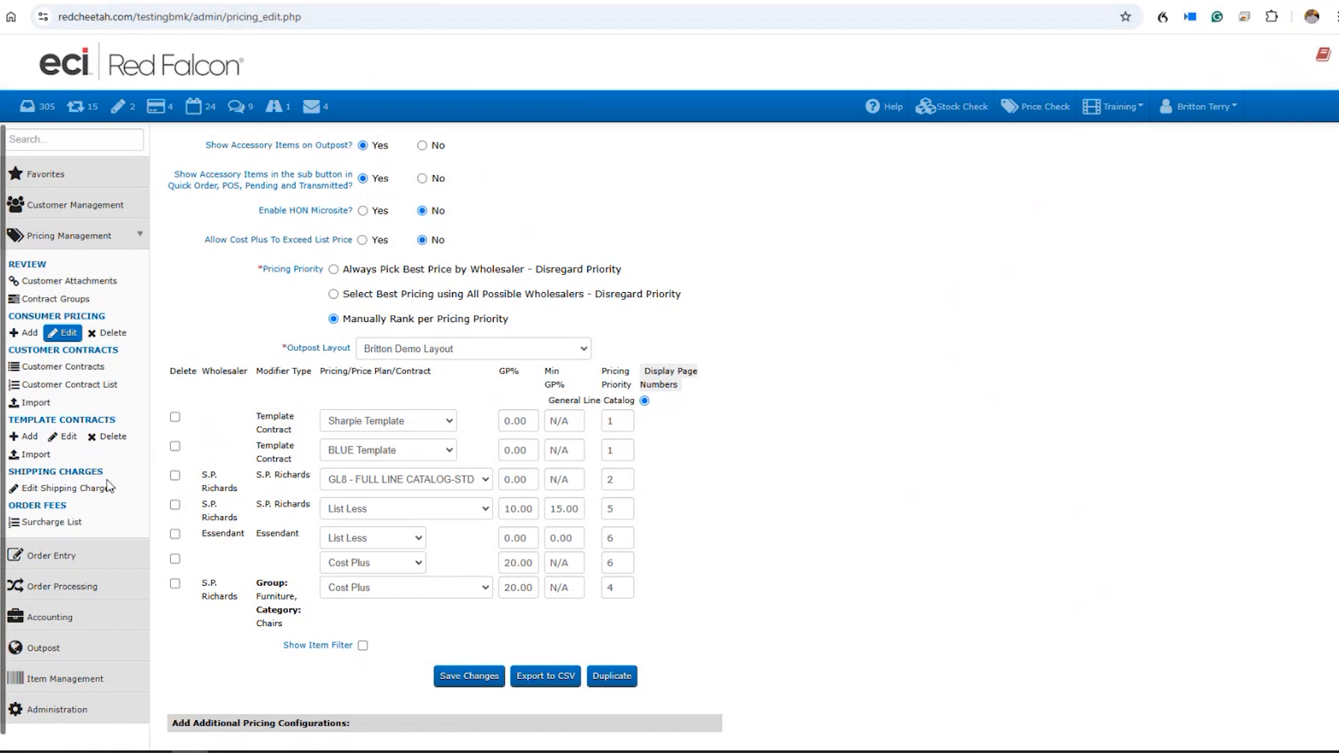
Open the Under 10% GP Fee shipping charge to view its charge methods, then collapse Pricing Management
click(74, 491)
click(673, 311)
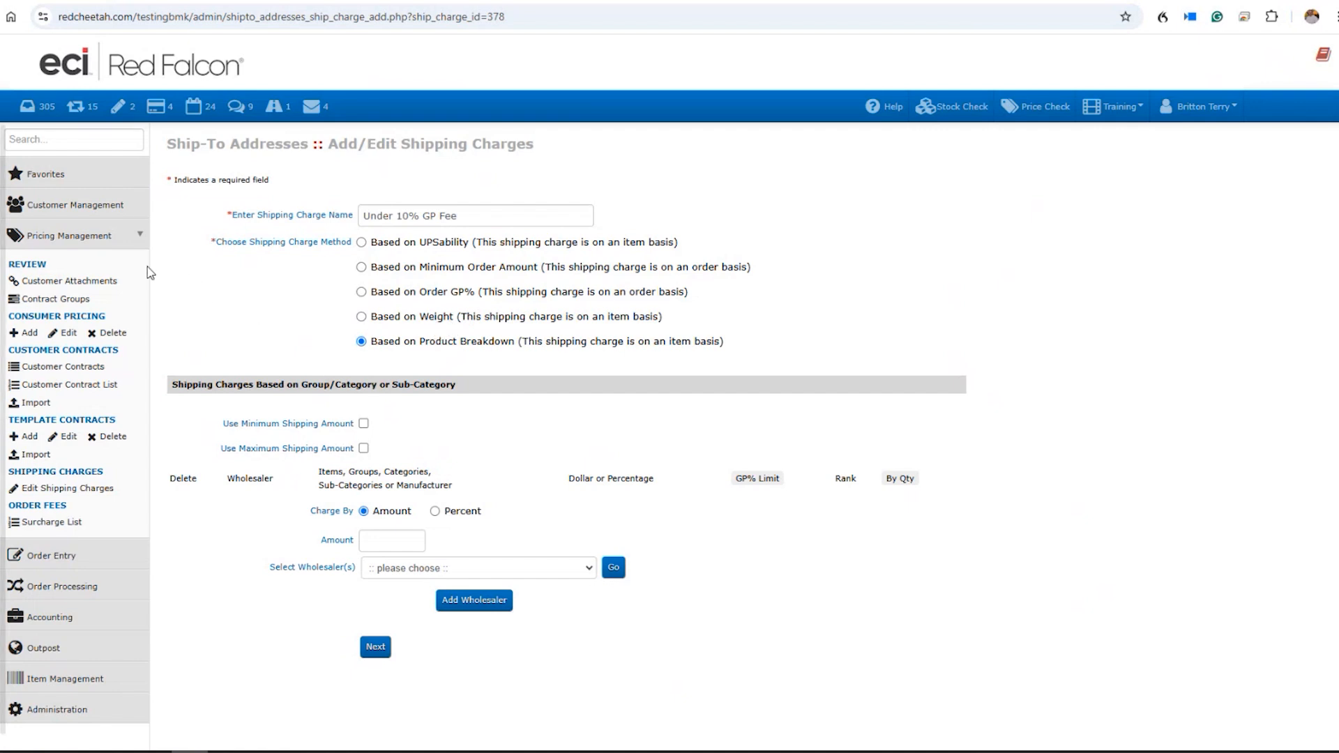
click(70, 236)
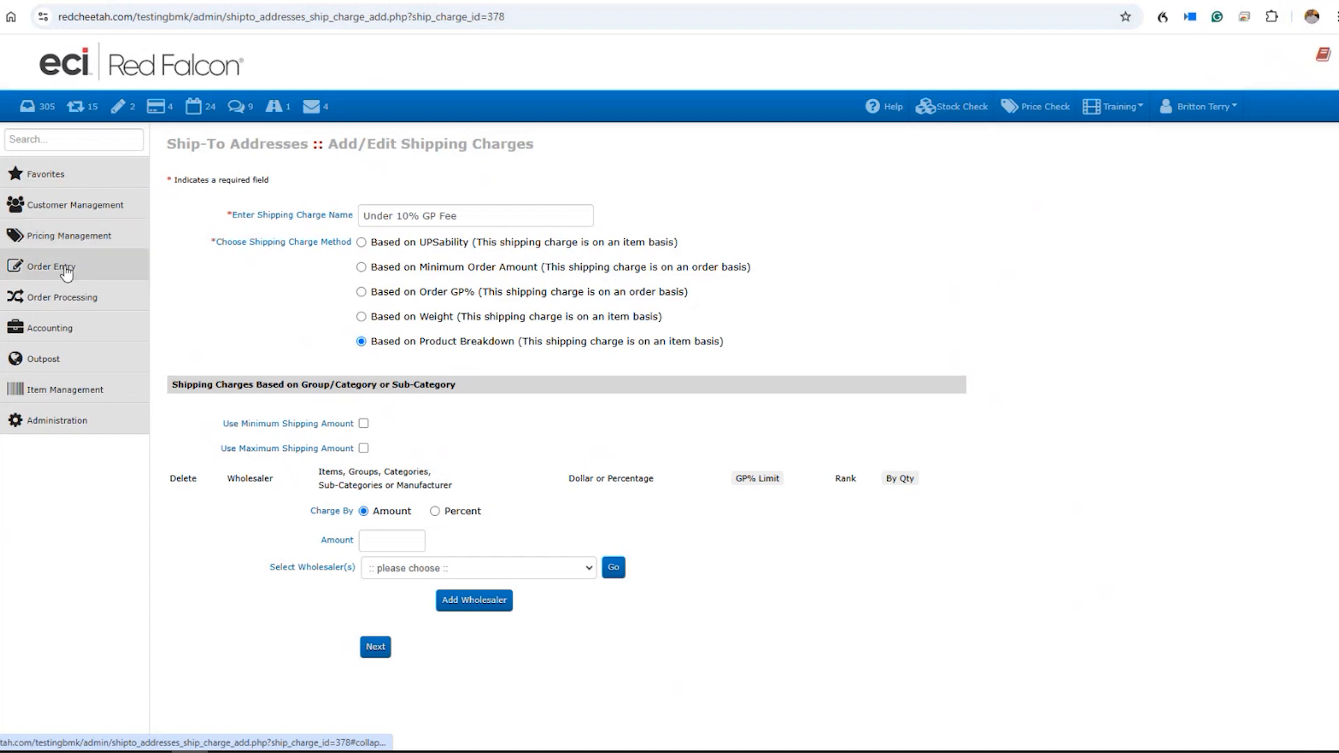
Start a Quick Order for the customer DEMO ACCOUNT - RF Demo, Inc
click(67, 271)
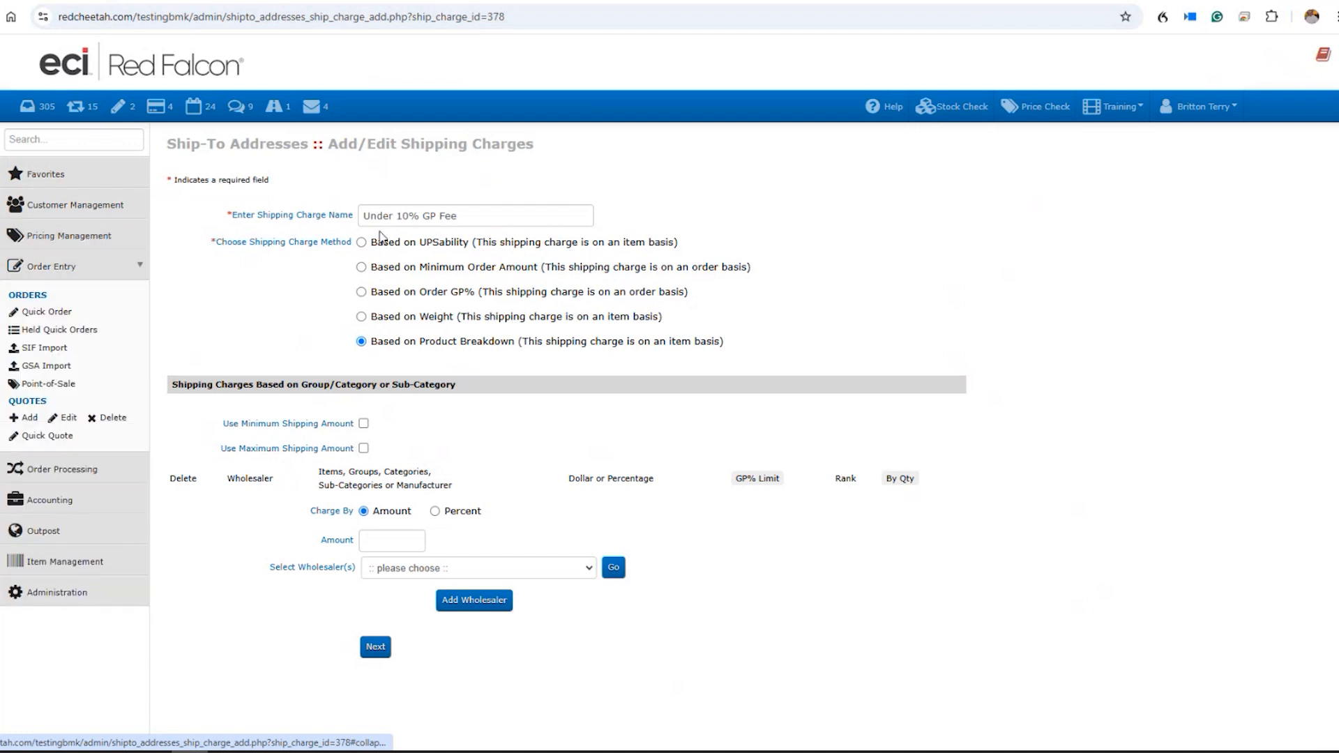
click(64, 314)
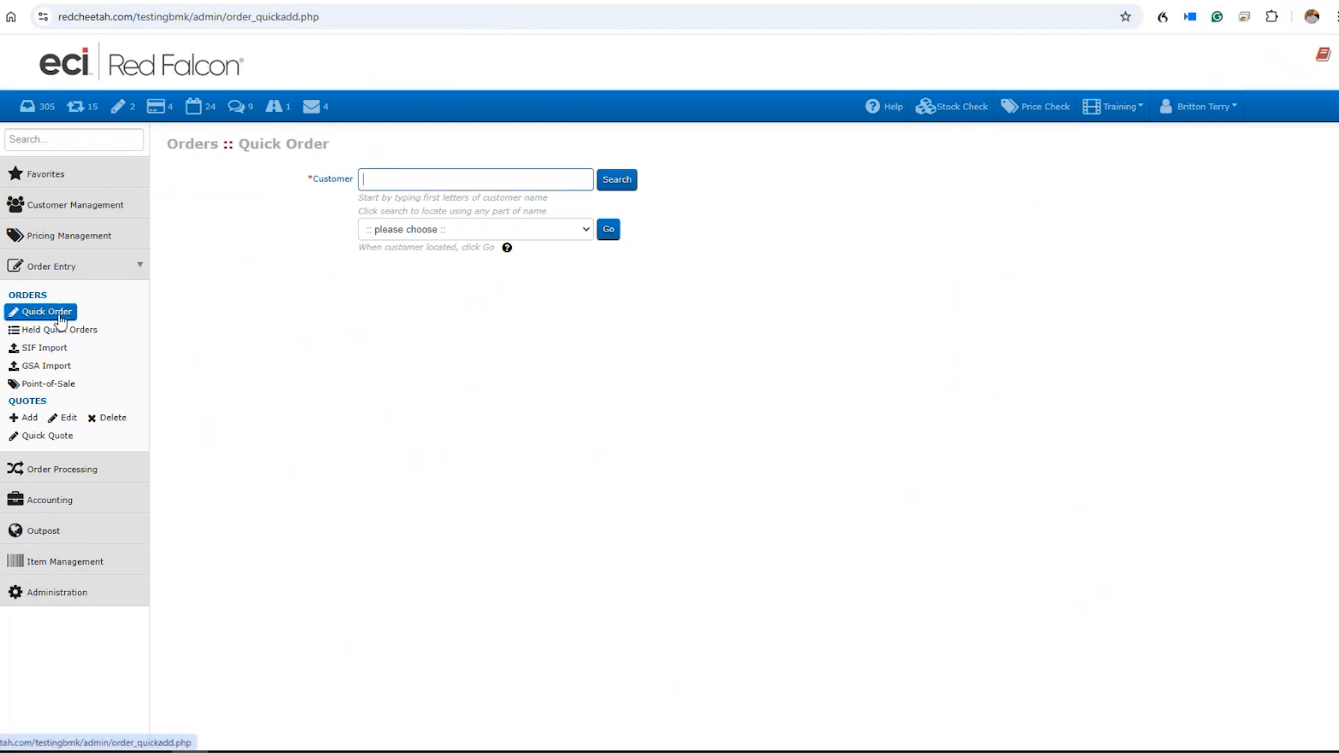
click(431, 234)
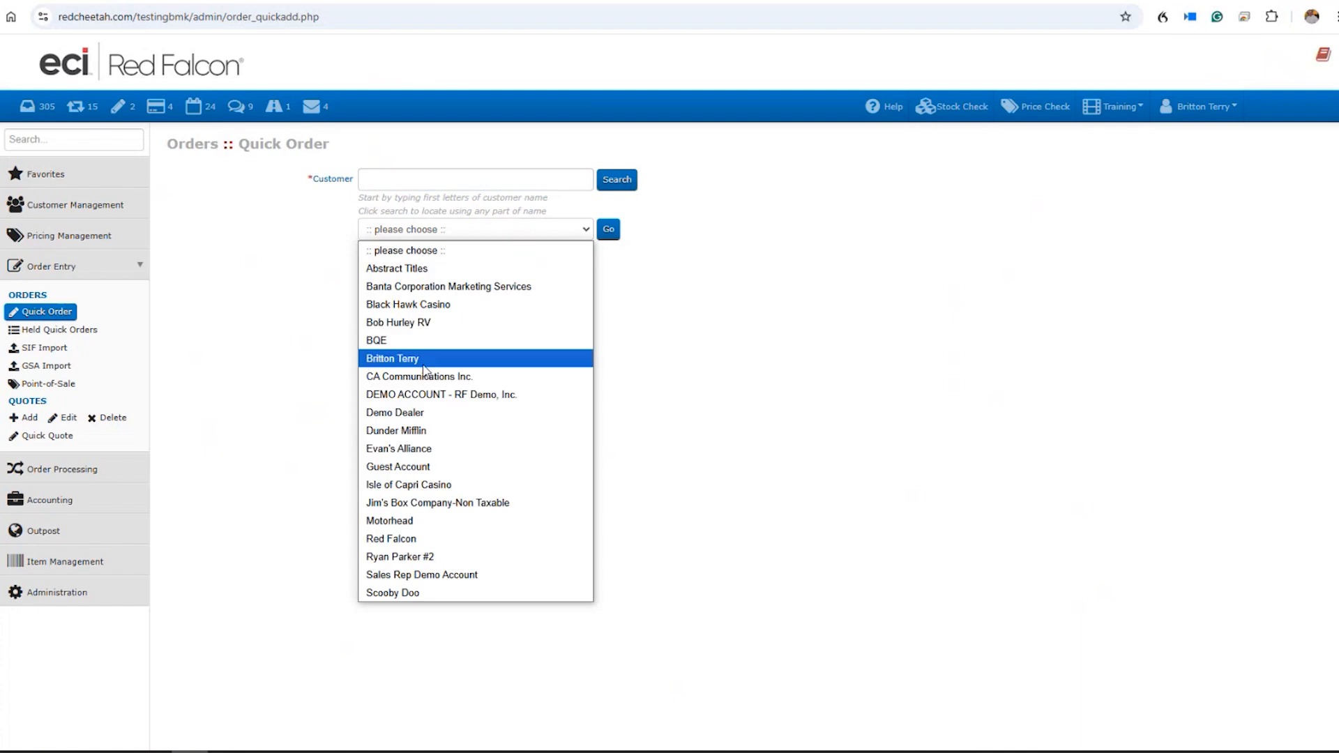
click(446, 394)
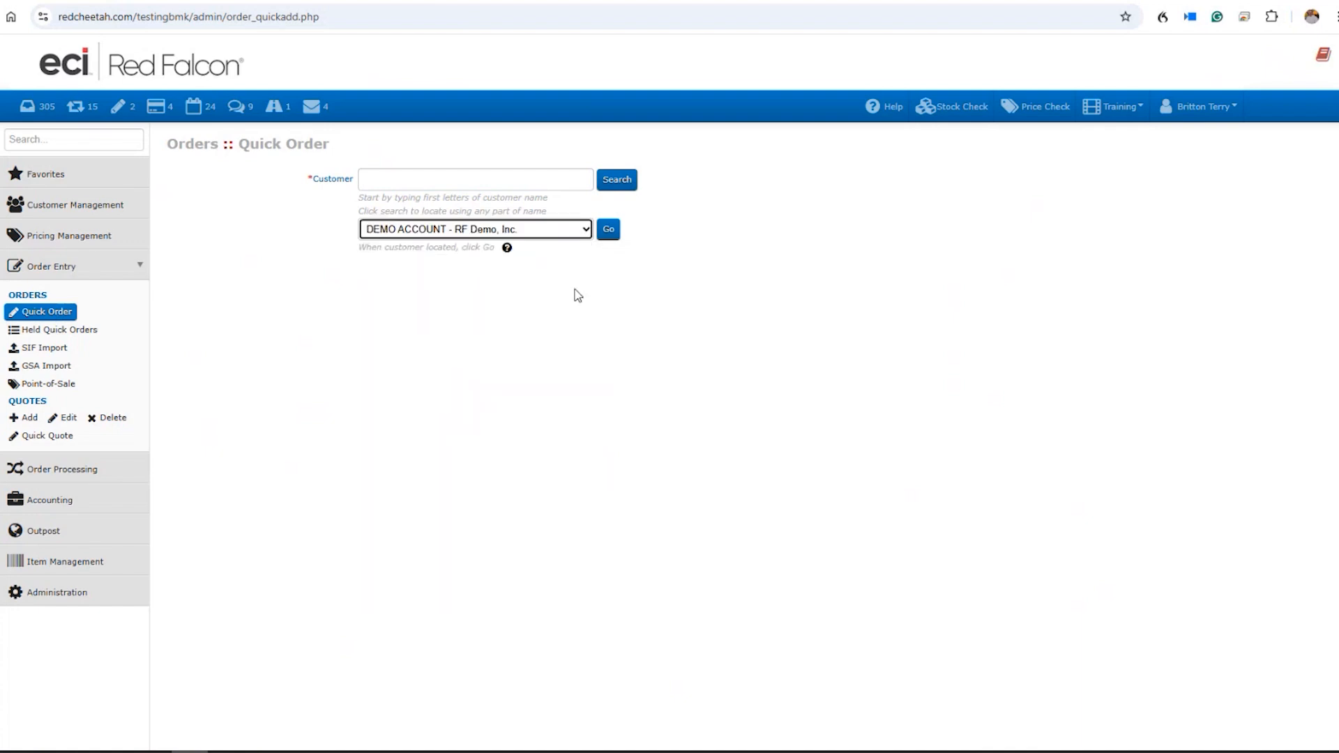
click(601, 236)
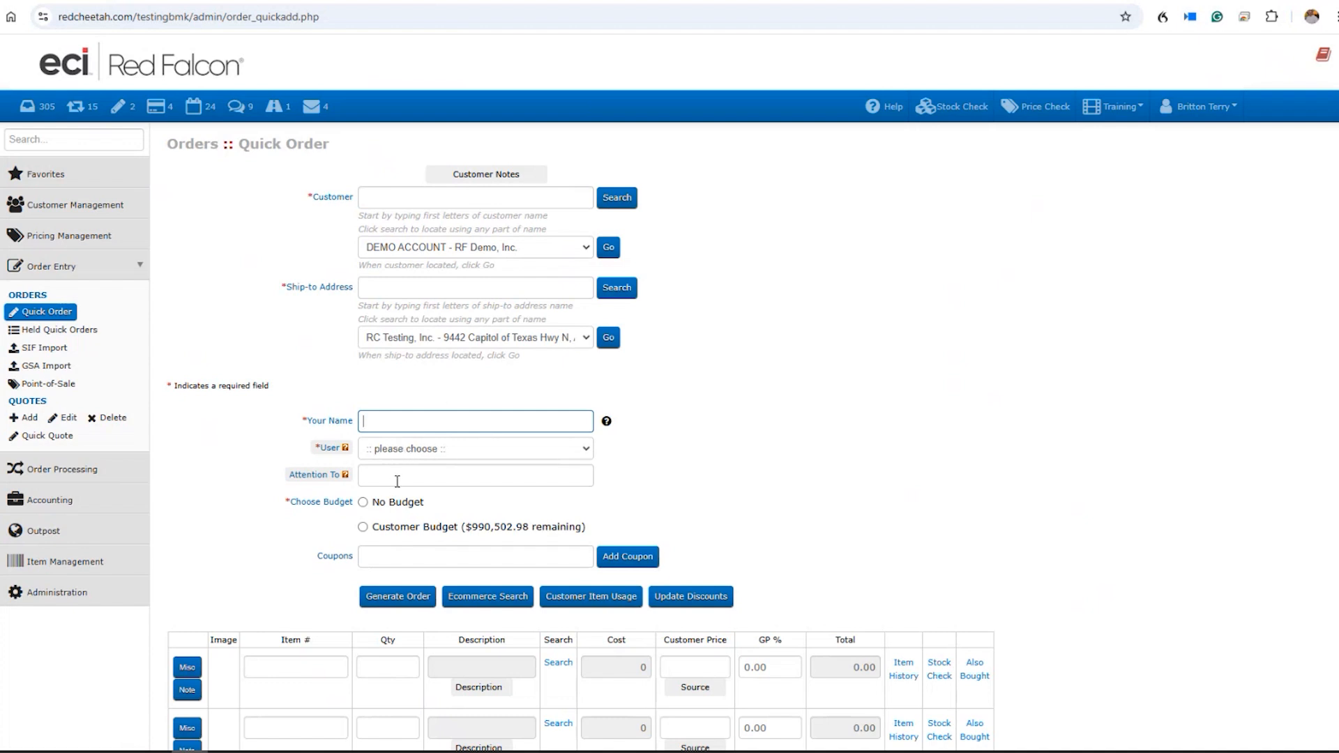
Enter item SAN30001B with quantity 12 on the first order line
scroll(395, 467, down, 1)
scroll(395, 467, down, 1)
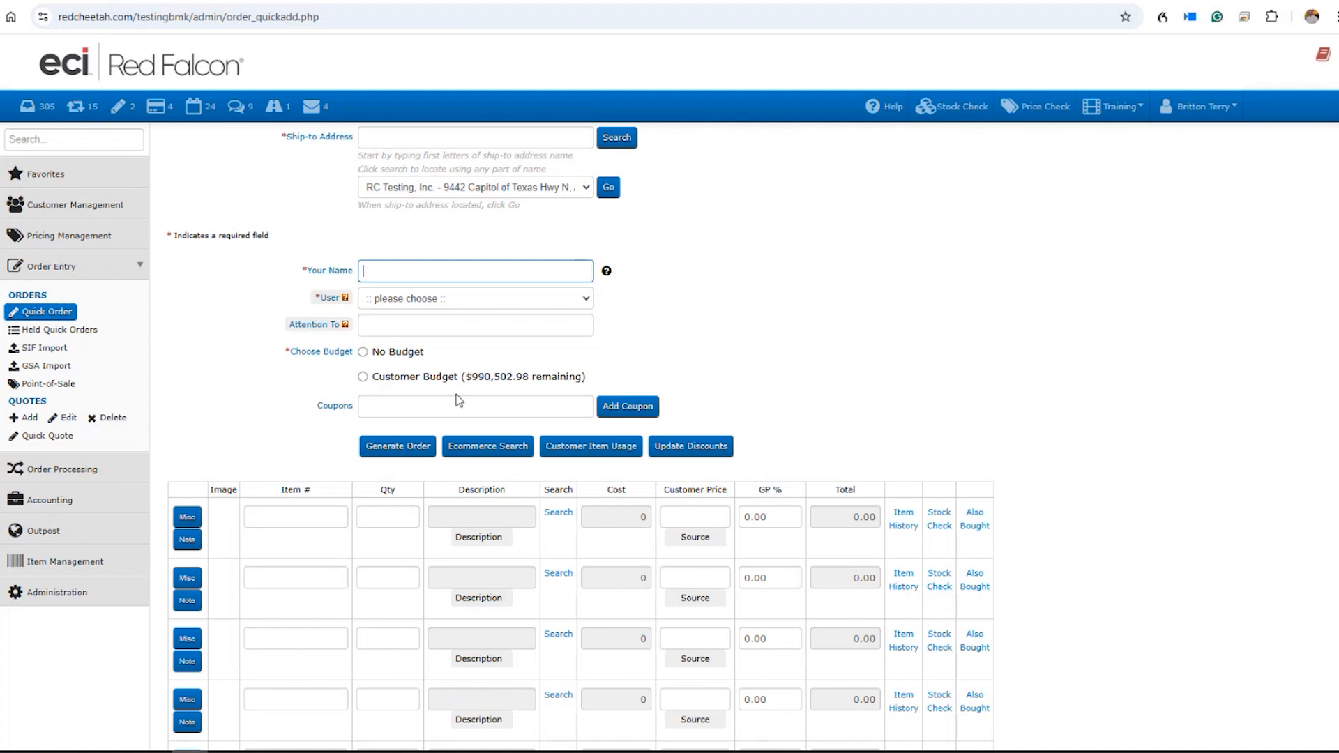
click(312, 516)
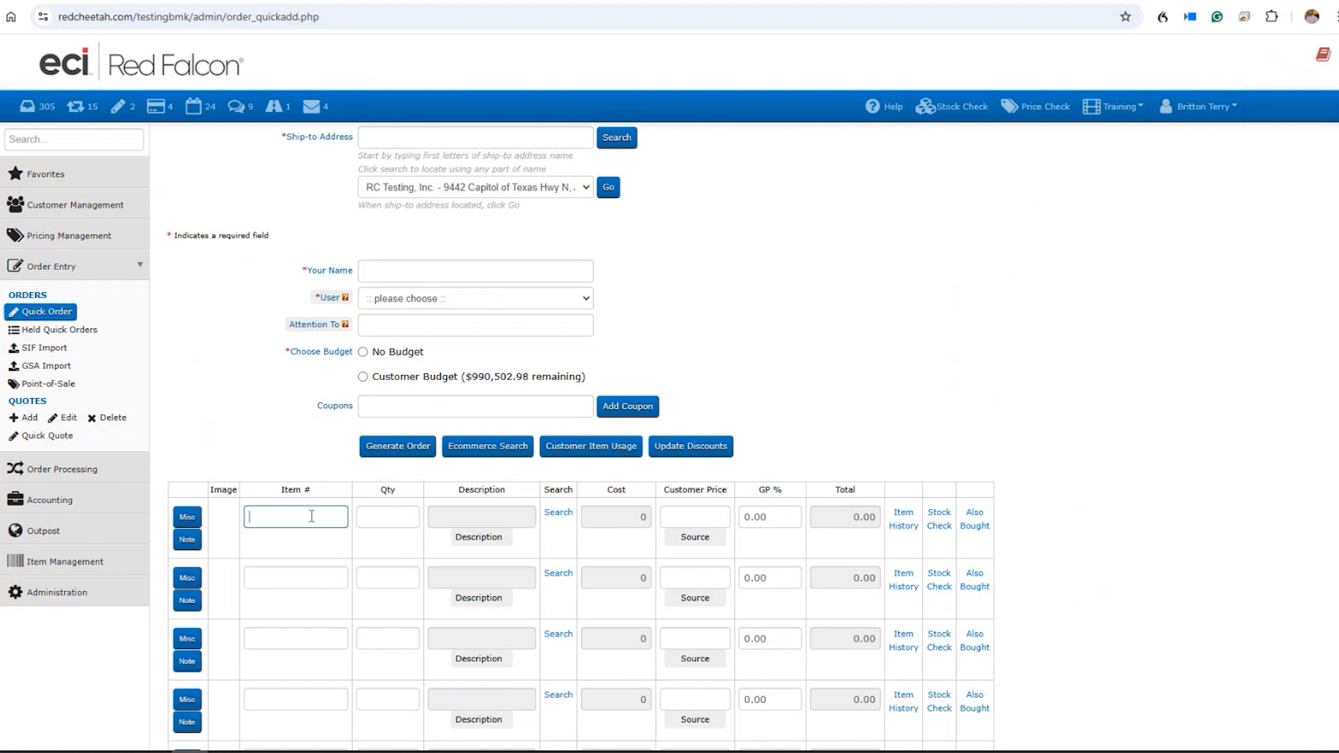
text(san30001b)
key(Tab)
text(12)
key(Tab)
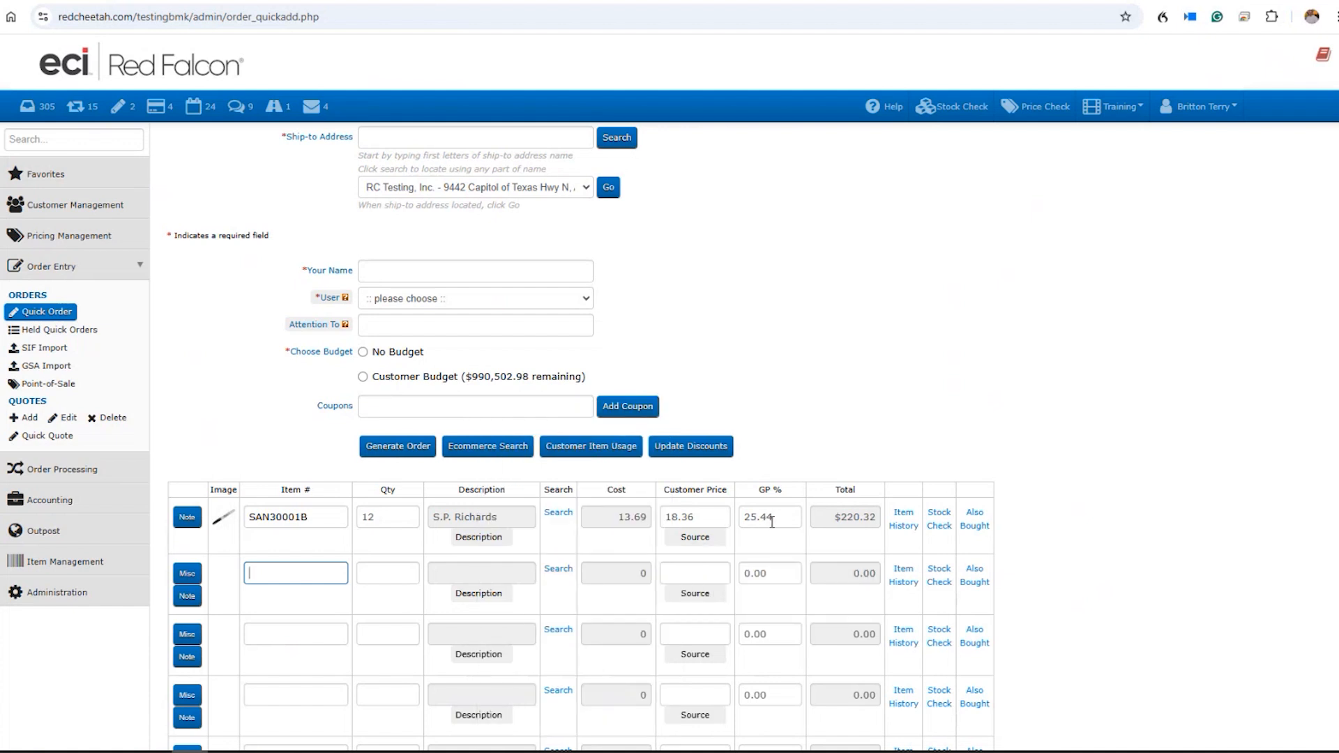
Set the customer price of item SAN30001B to 17
click(694, 517)
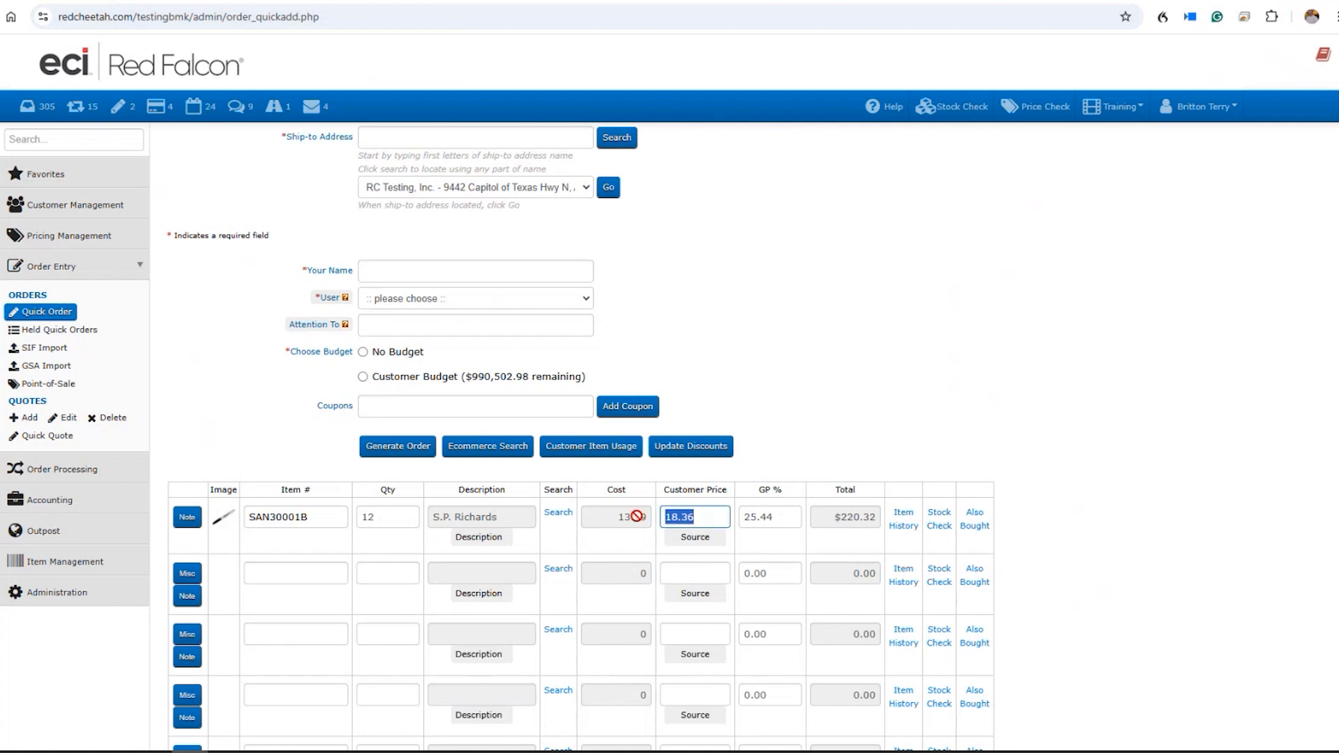
text(17)
key(Return)
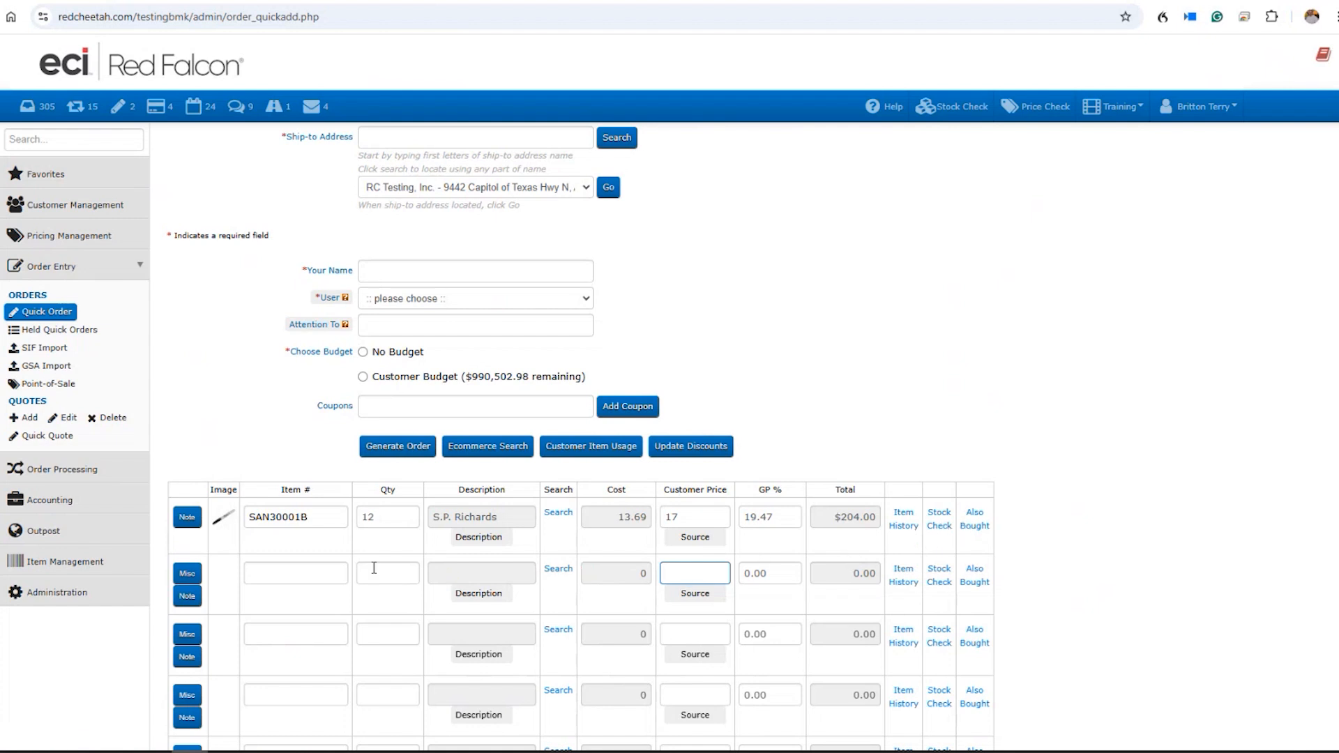
Search for "windex" from the second order line, select item SJN305498CT and set its quantity to 2
click(303, 572)
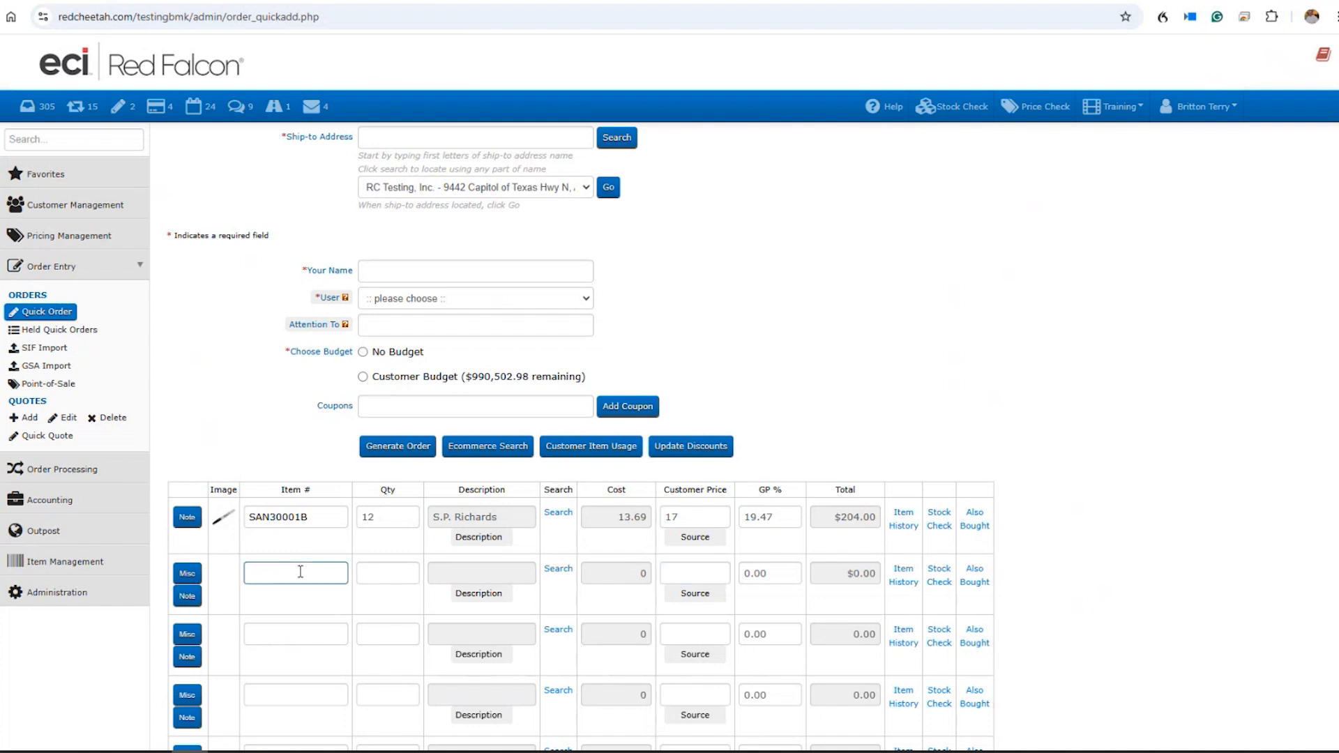
text(windex)
click(565, 573)
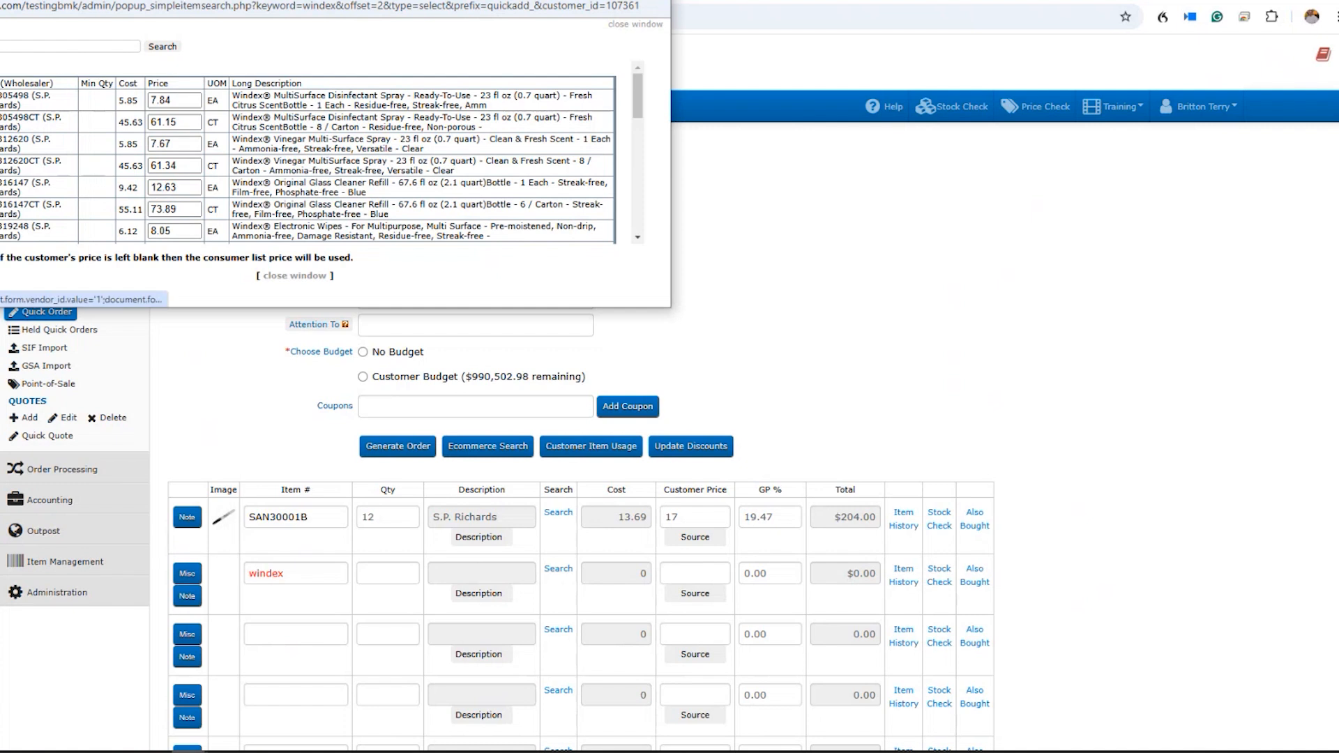
click(9, 126)
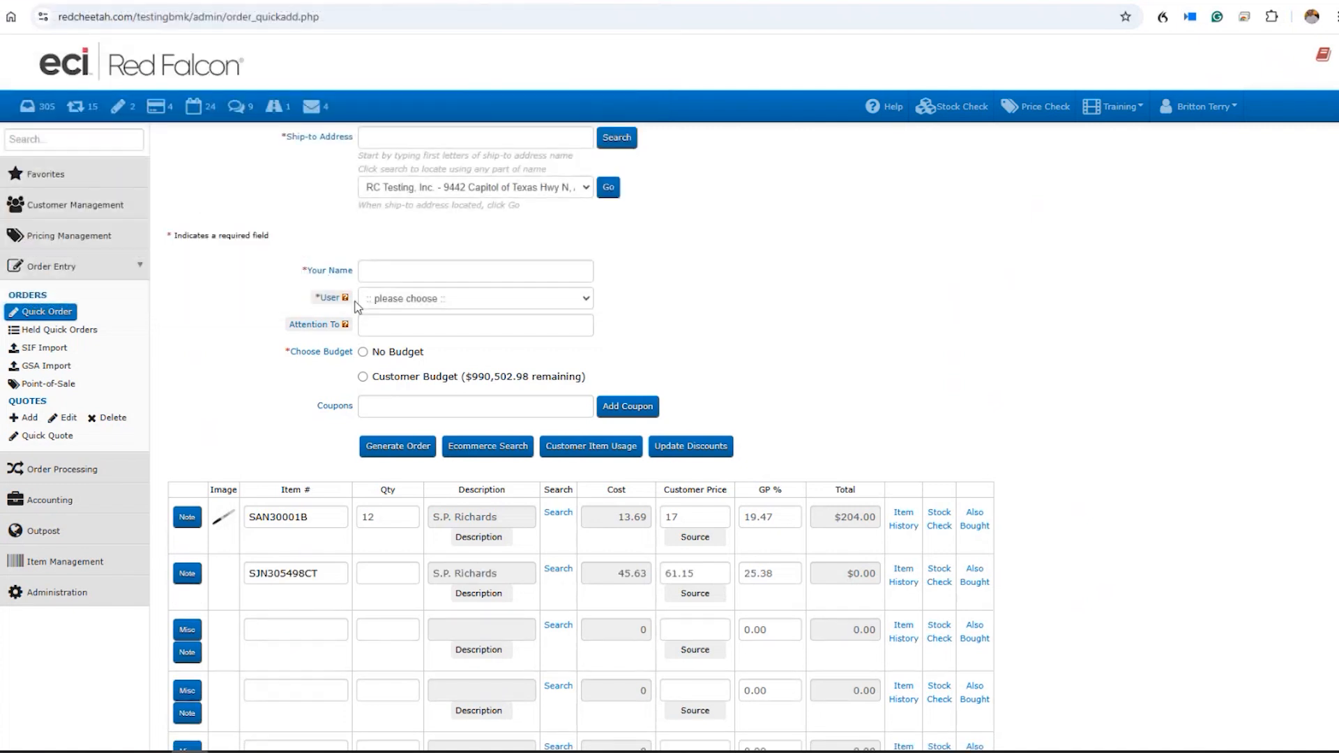
click(400, 572)
text(2)
key(Tab)
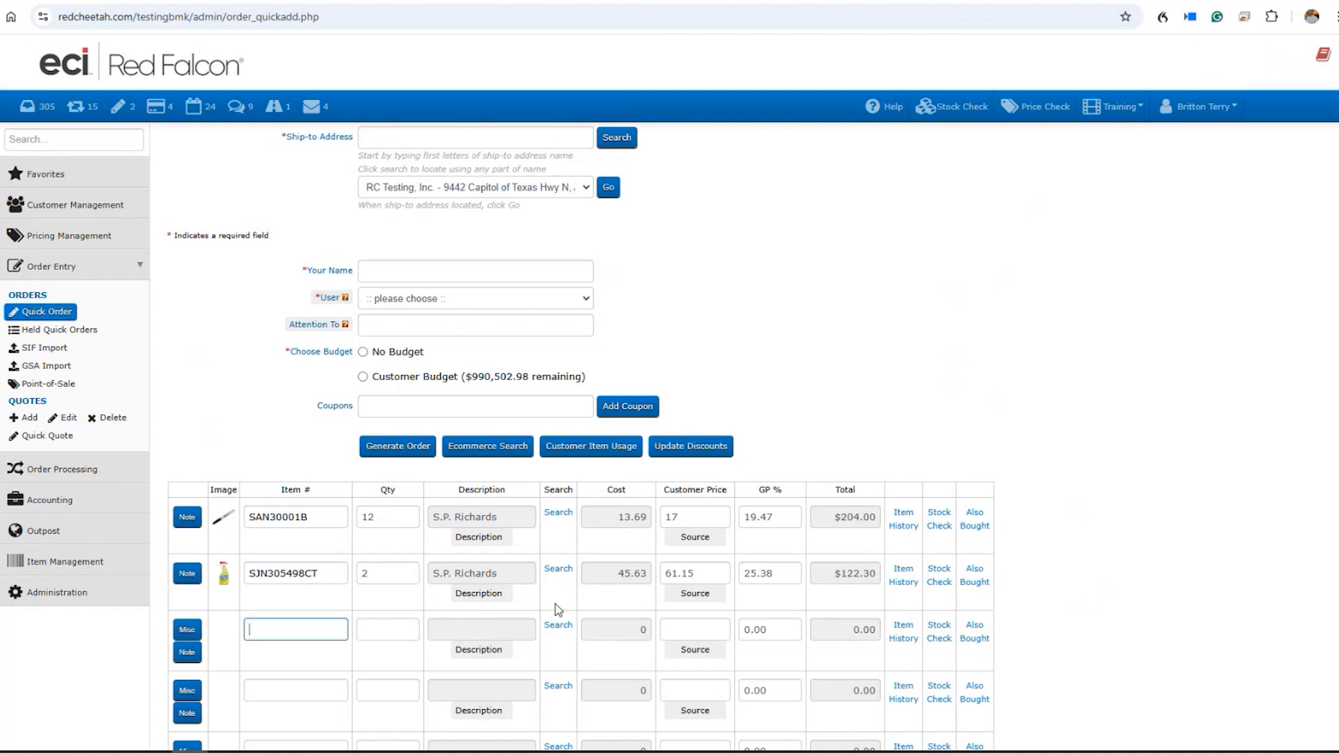
Enter "windex" on the third order line and run an ecommerce search for "windex"
text(windex)
click(493, 452)
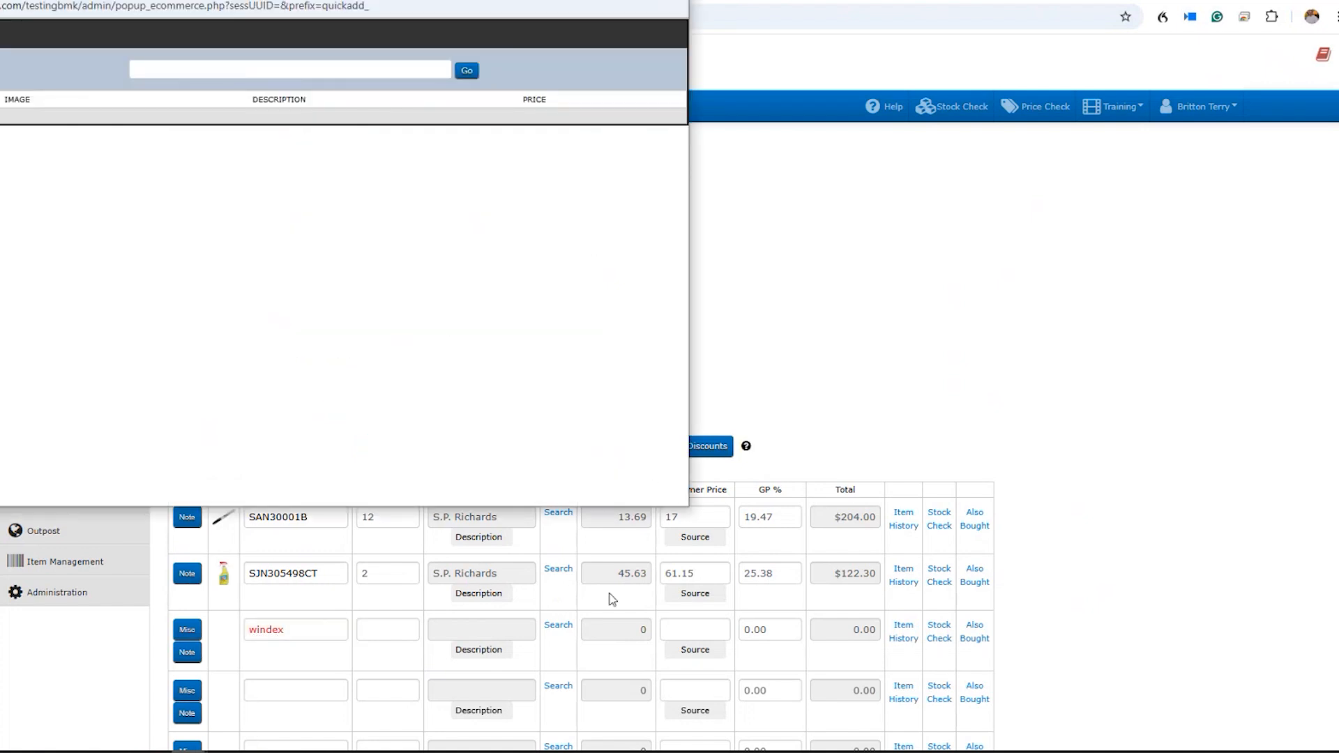
click(239, 72)
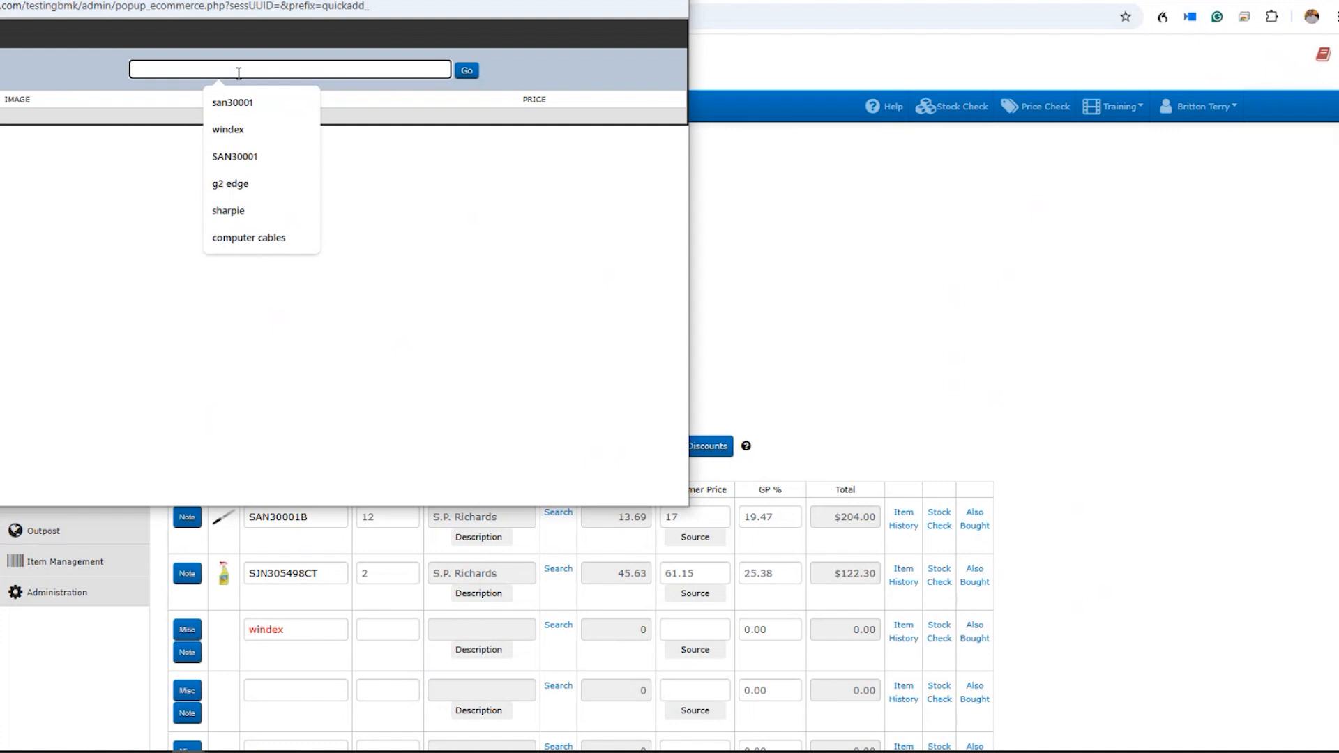
text(windex)
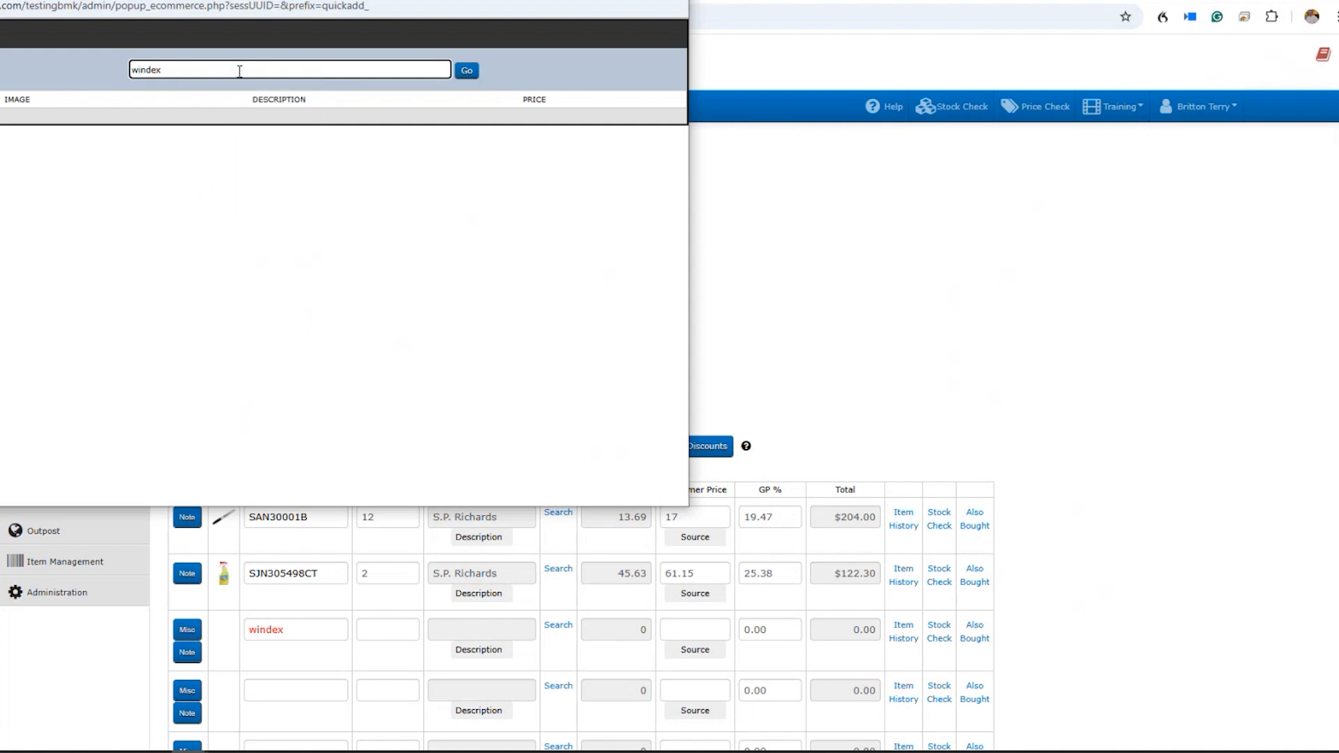
click(467, 72)
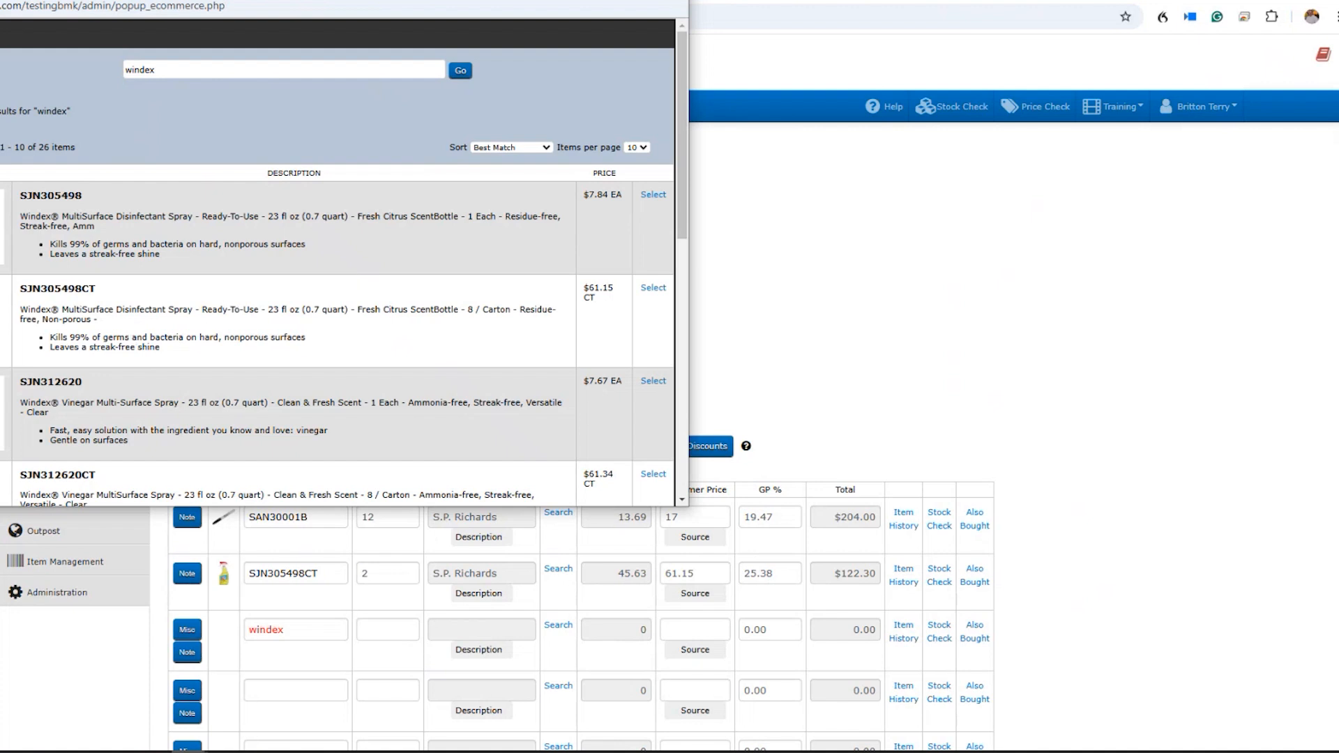
Add item SJN305498CT from the ecommerce search results to the order and set its quantity to 1
scroll(173, 328, down, 4)
scroll(173, 324, down, 3)
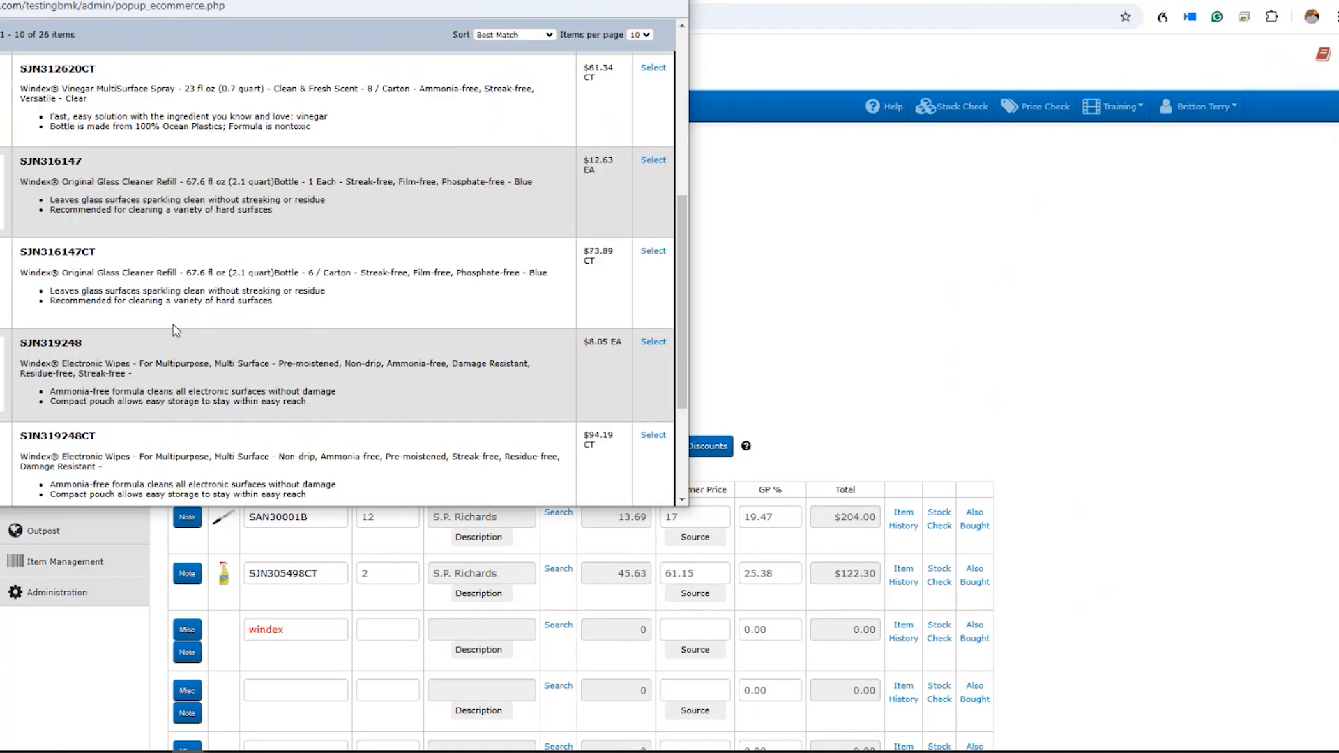
scroll(173, 324, up, 2)
scroll(173, 324, up, 2)
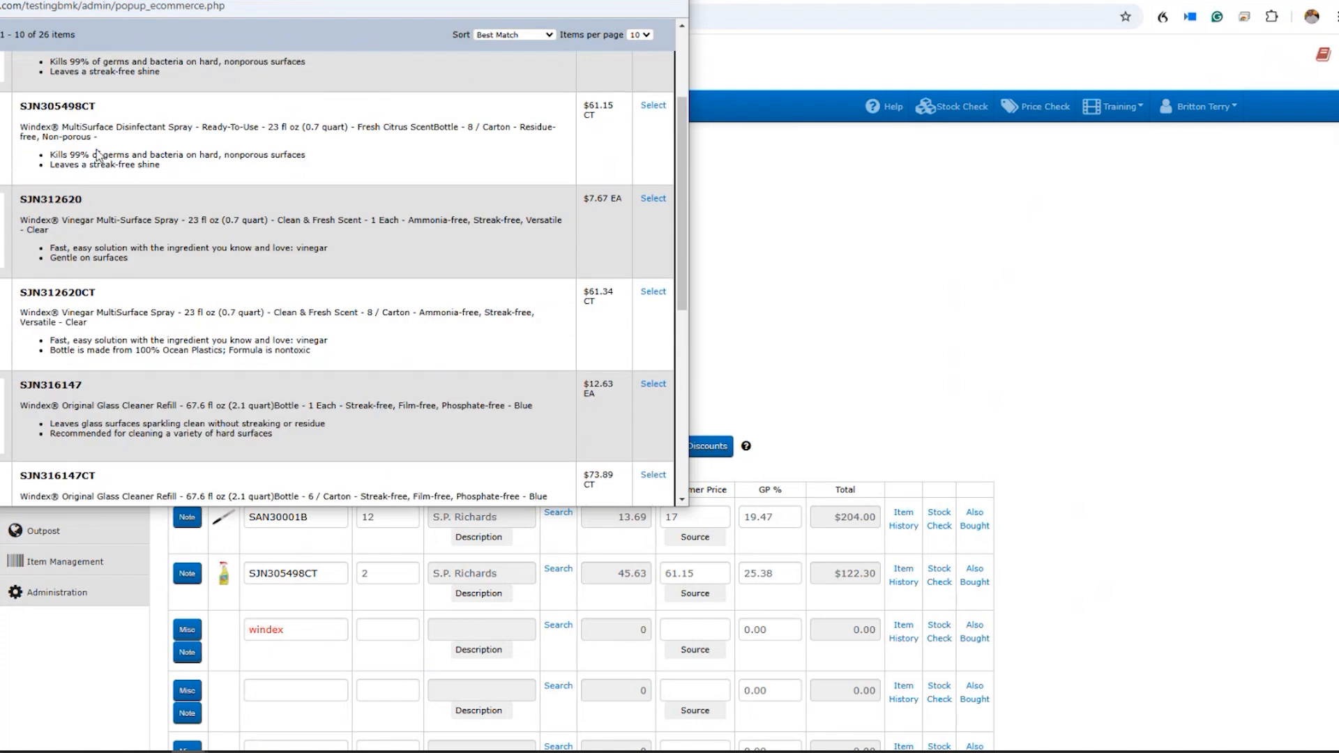
click(654, 106)
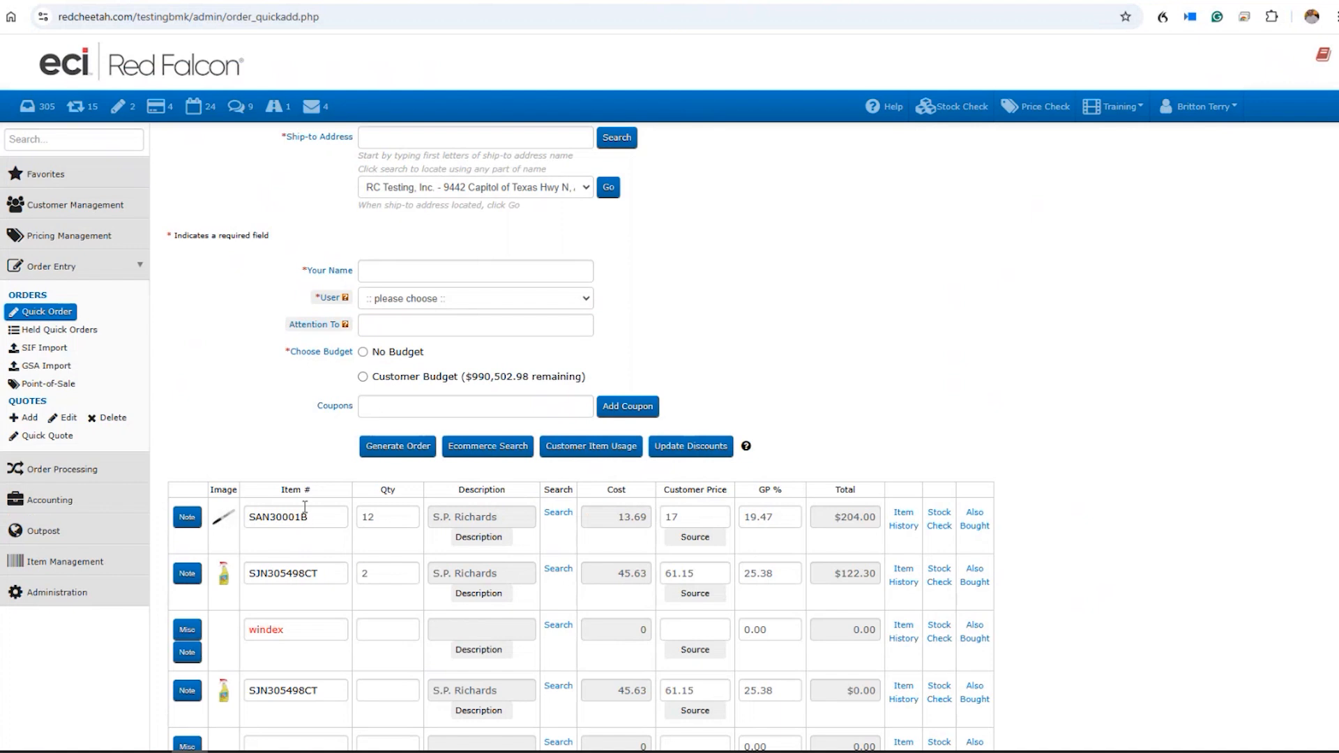
scroll(305, 507, down, 2)
click(375, 543)
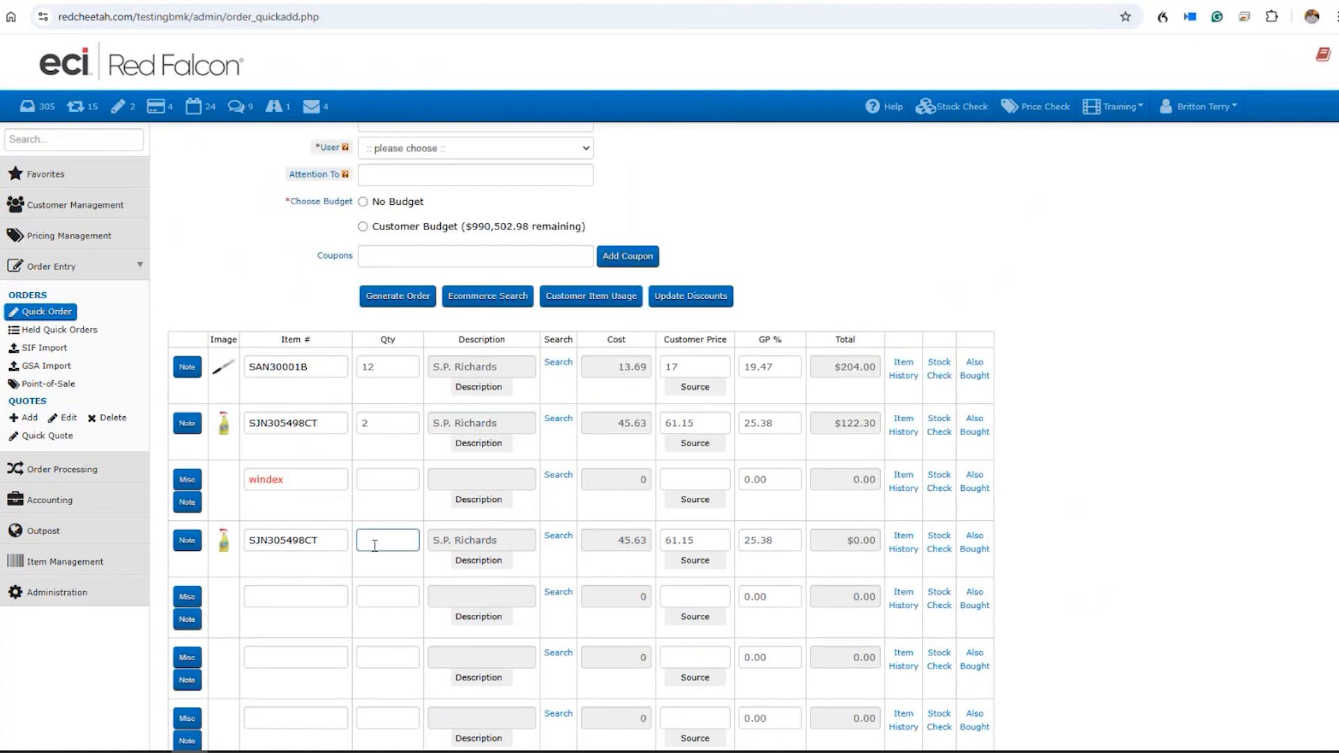
text(1)
Start a miscellaneous item on the fifth order line with item Misc - Breakroom, vendor Costco and description Fridge
click(316, 599)
click(187, 597)
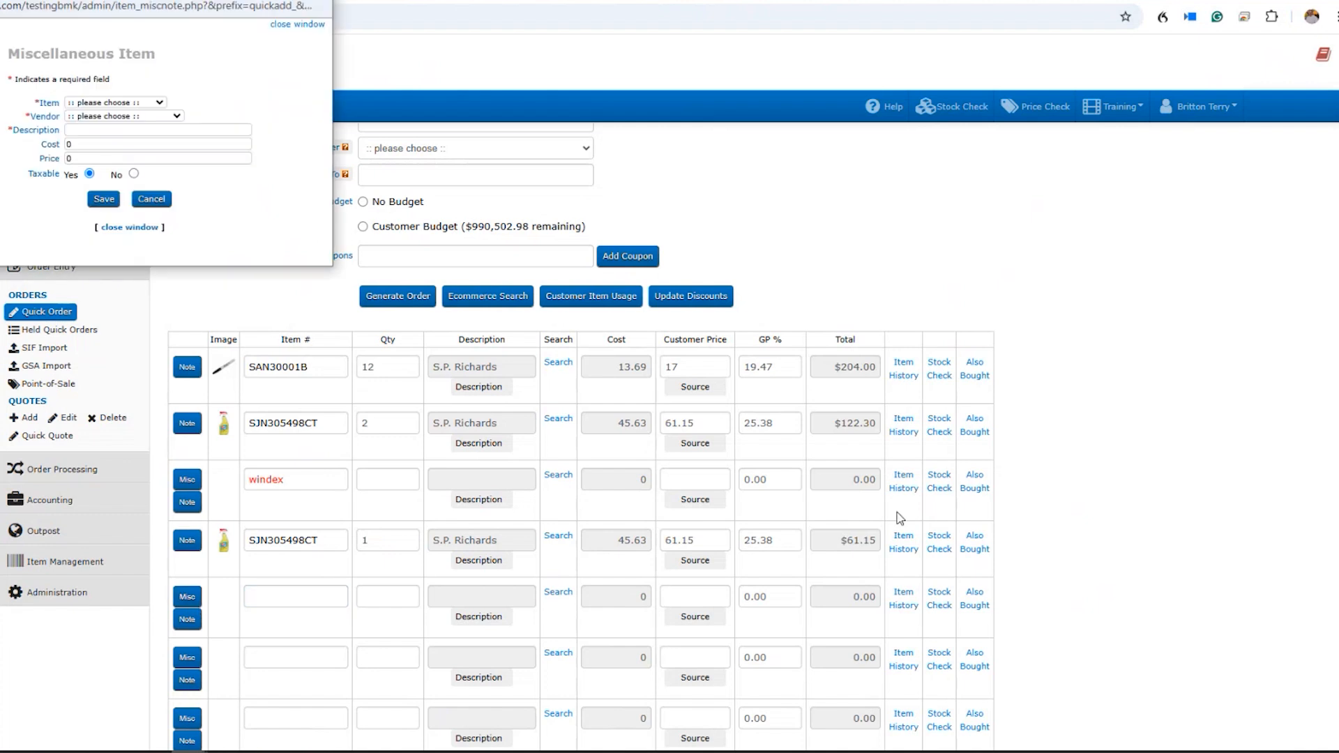
click(110, 105)
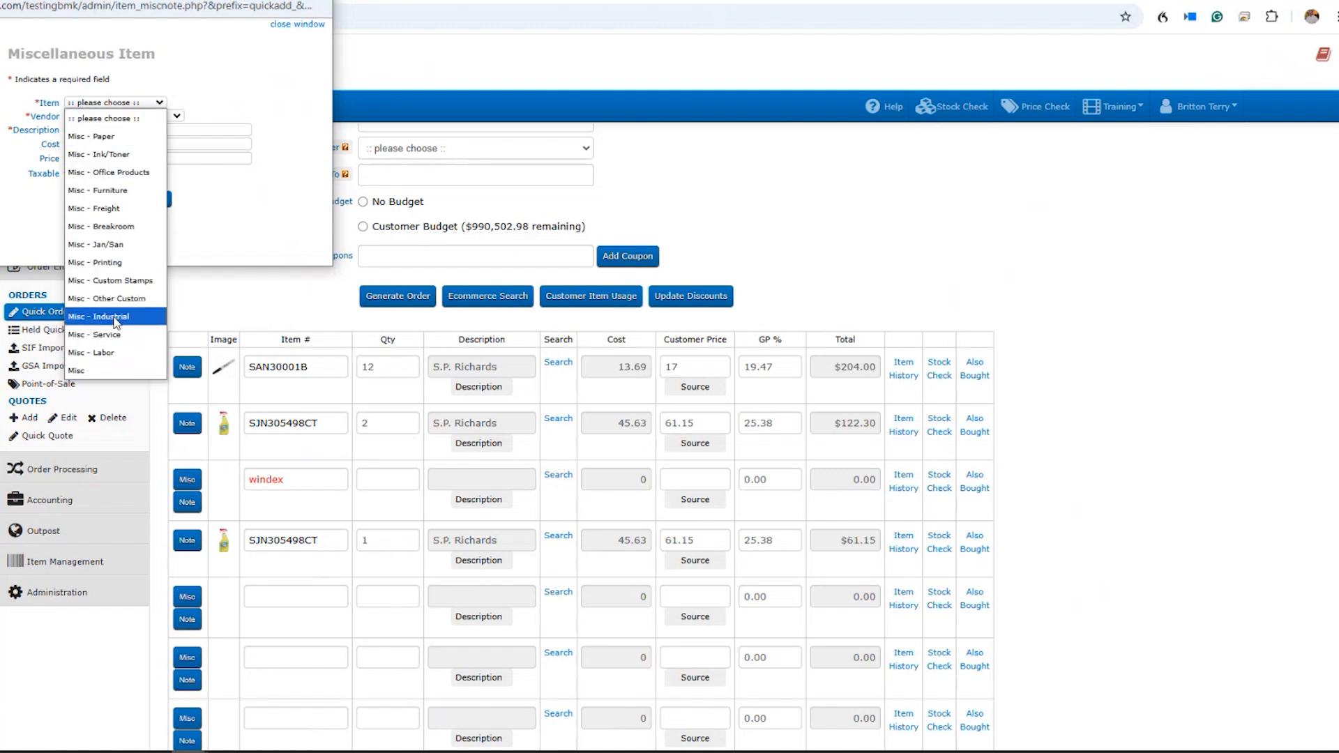
click(104, 226)
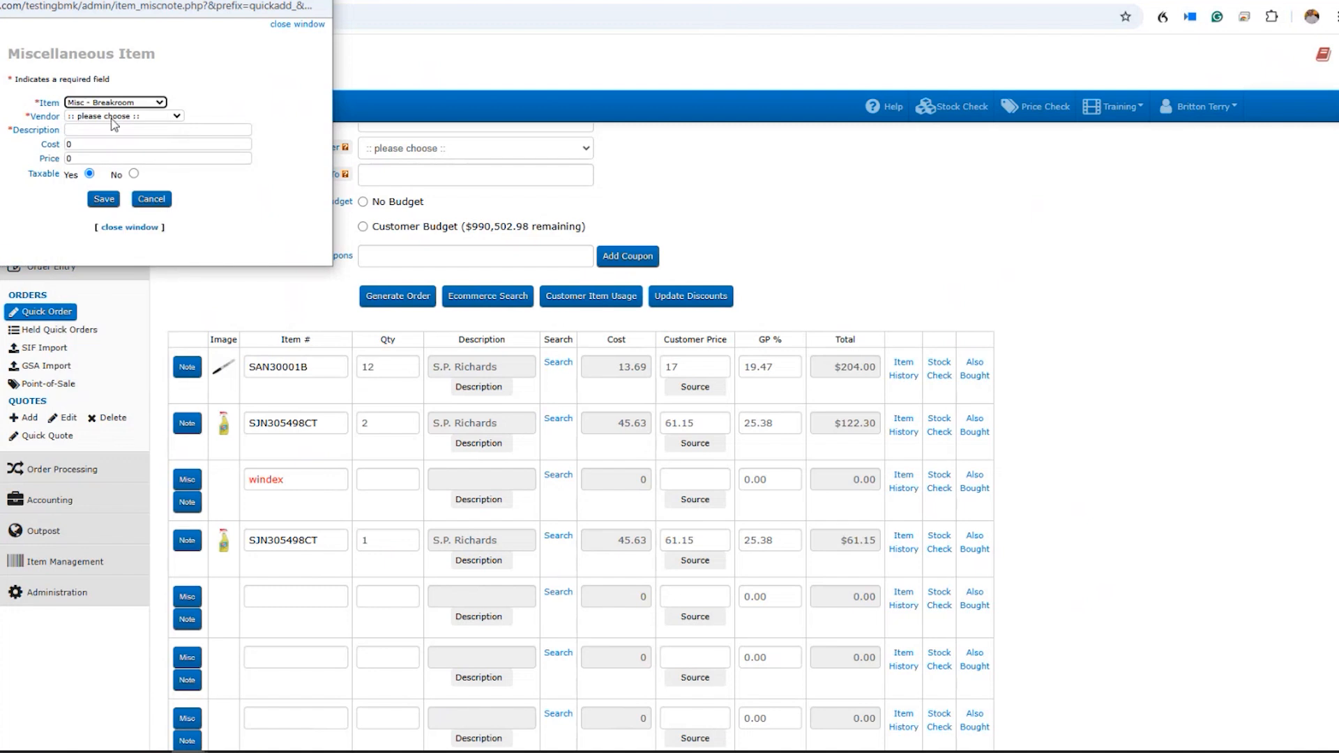
click(113, 118)
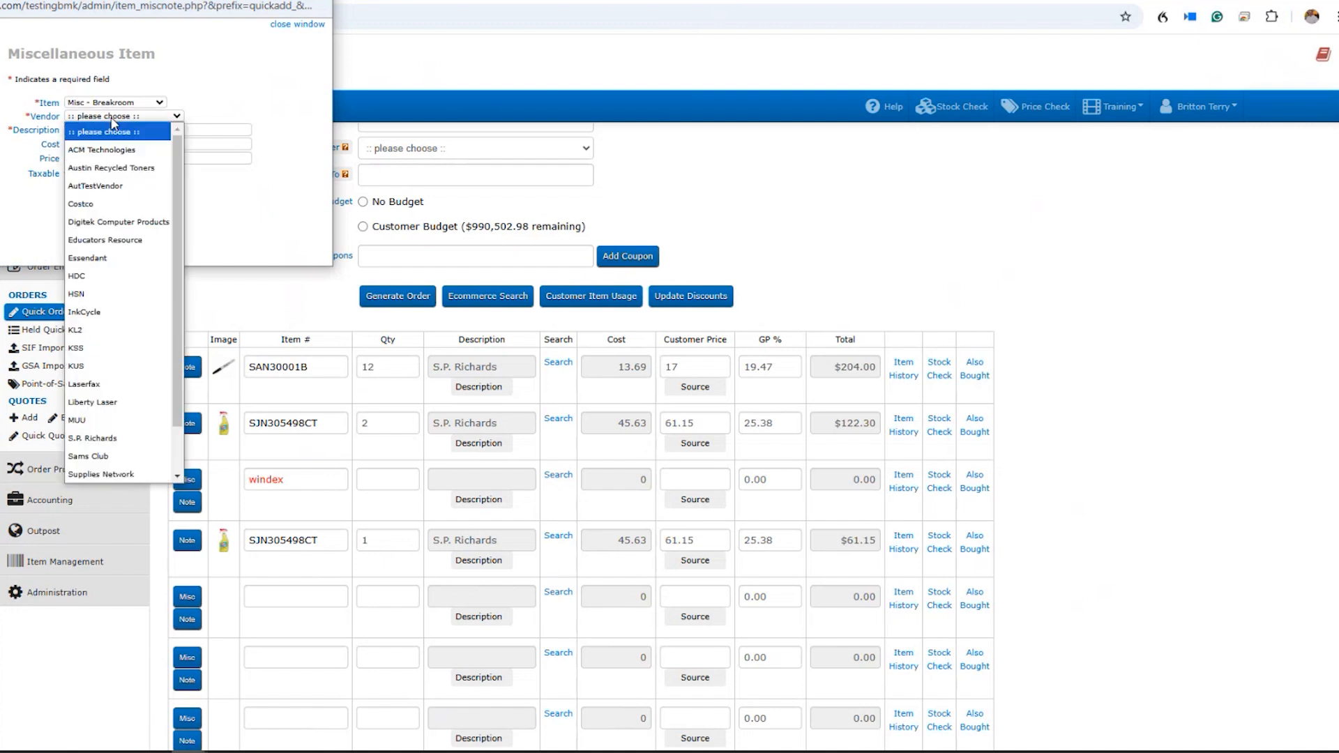
click(122, 208)
click(101, 133)
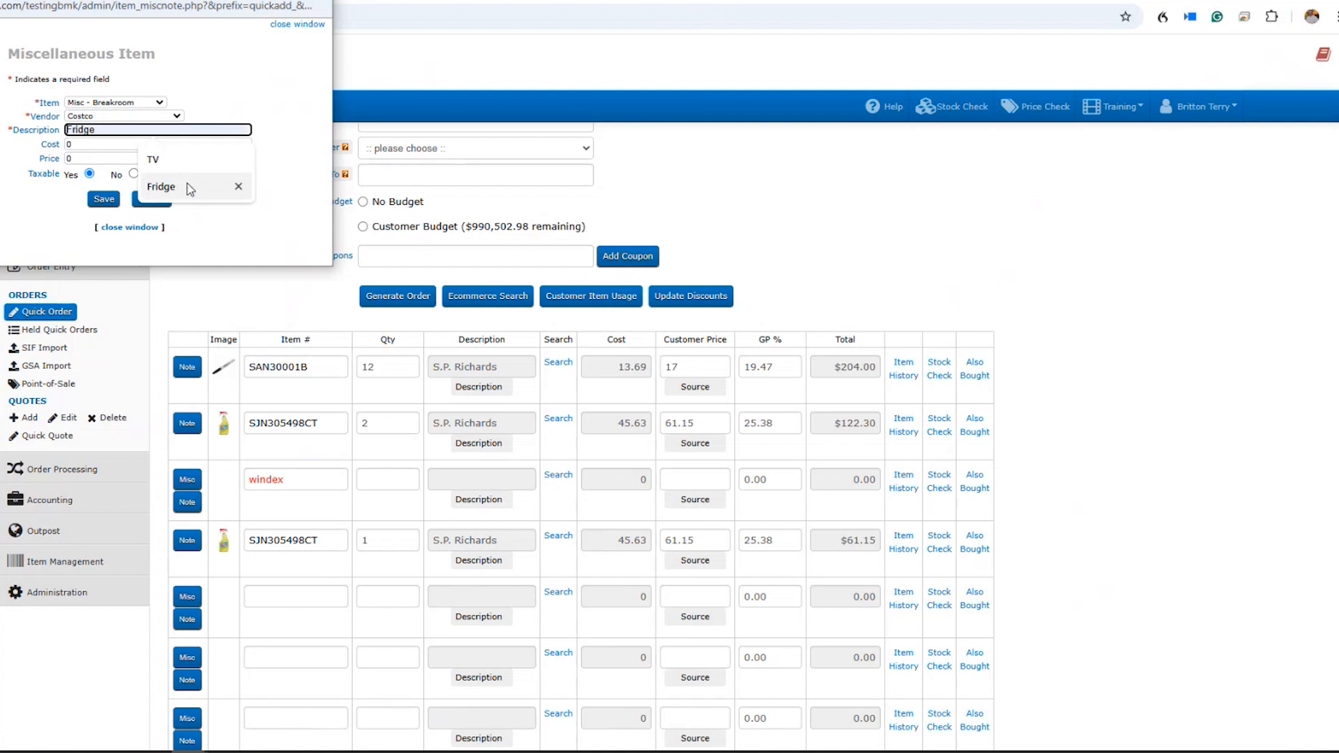
click(186, 186)
Give the miscellaneous fridge item cost 285 and price 450, make it non-taxable, and save it with quantity 1
click(132, 149)
key(BackSpace)
text(285)
key(Tab)
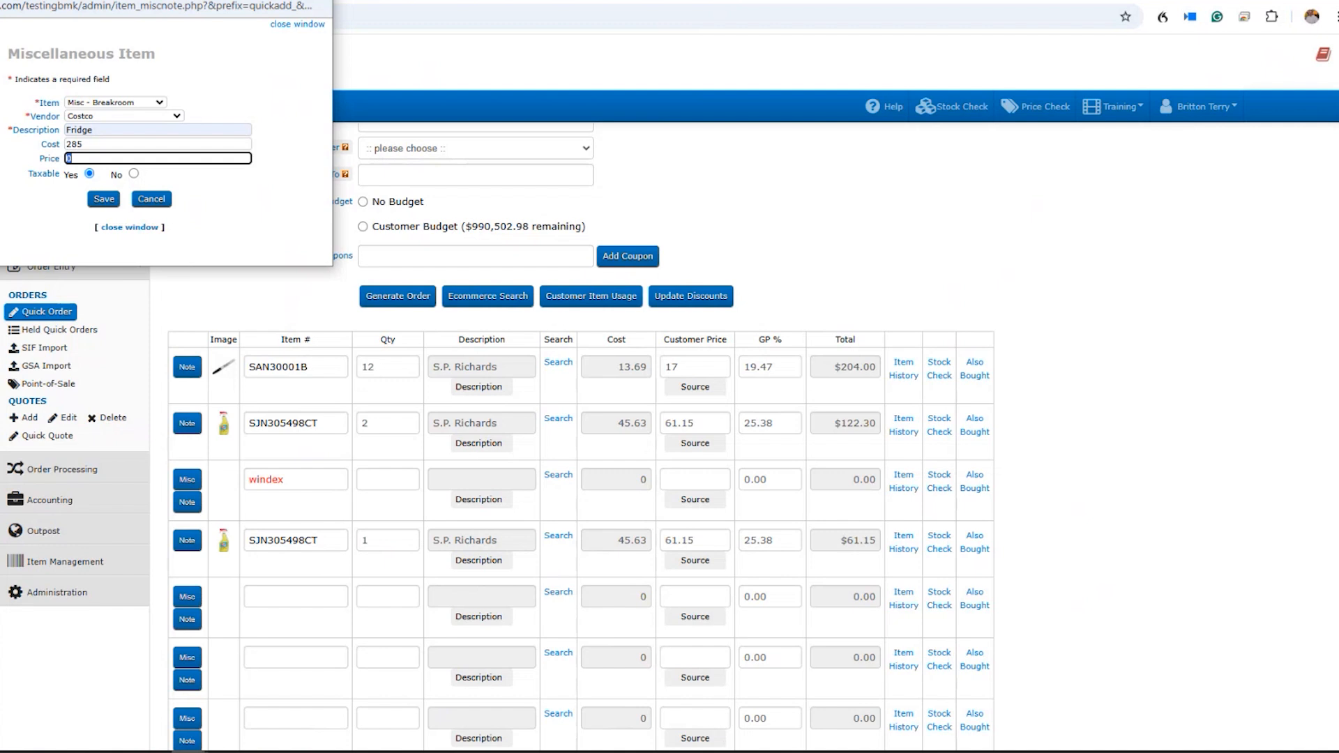
text(50)
click(135, 174)
click(103, 199)
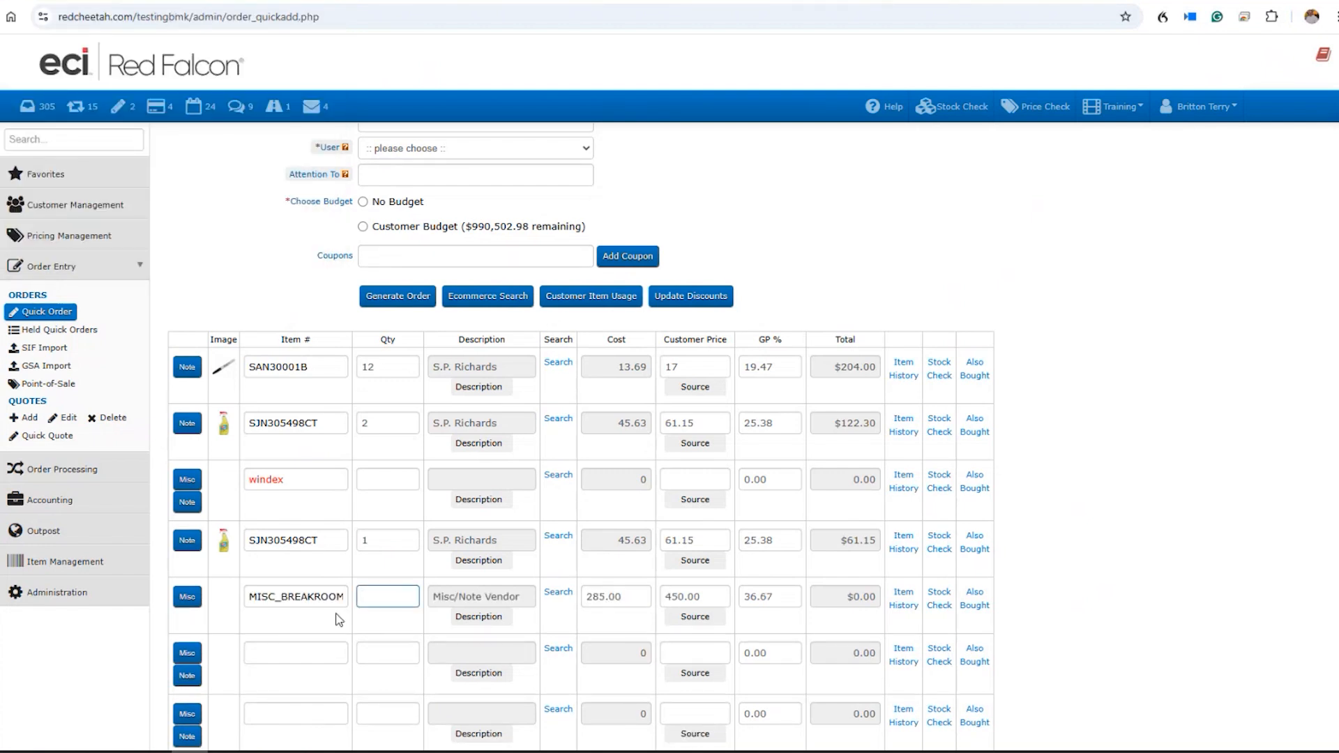
text(1)
key(Return)
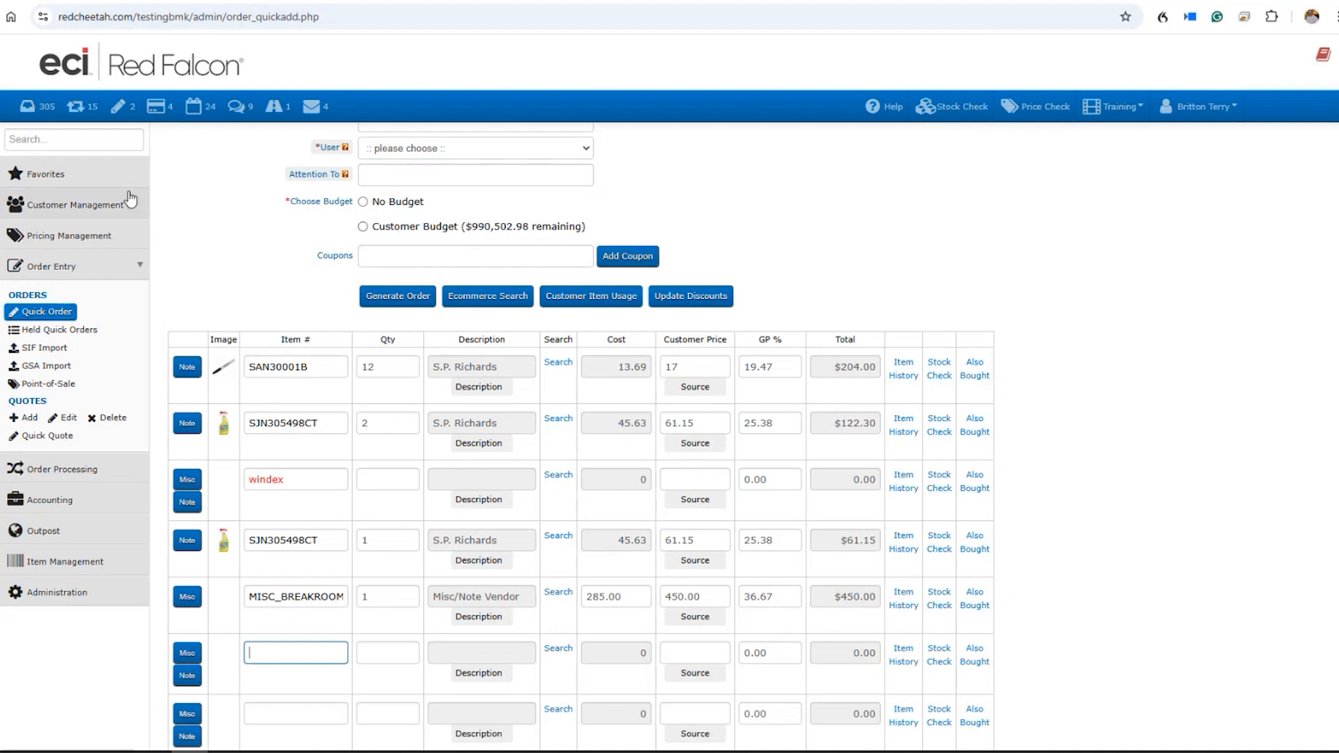
Log in to the storefront as the Admin Level 1 user of customer DEMO ACCOUNT - RF Demo, Inc
click(75, 216)
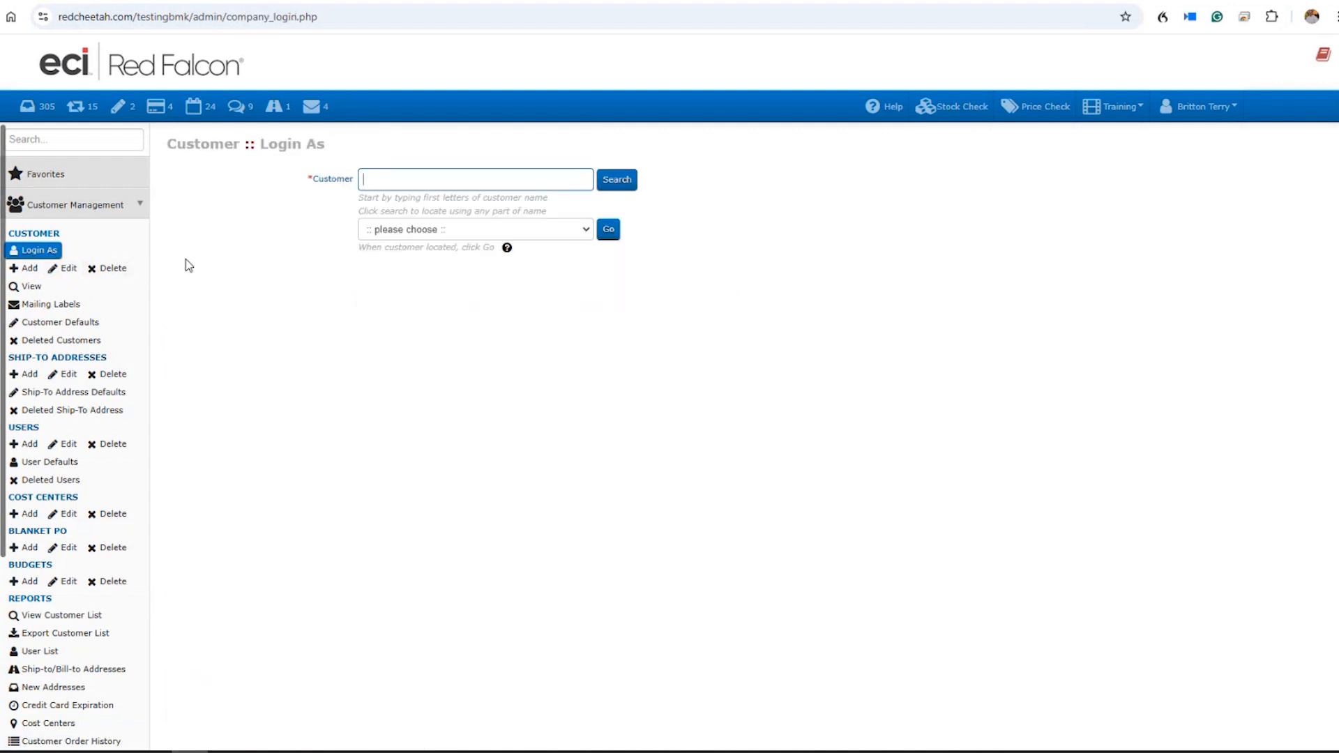
click(405, 235)
click(422, 416)
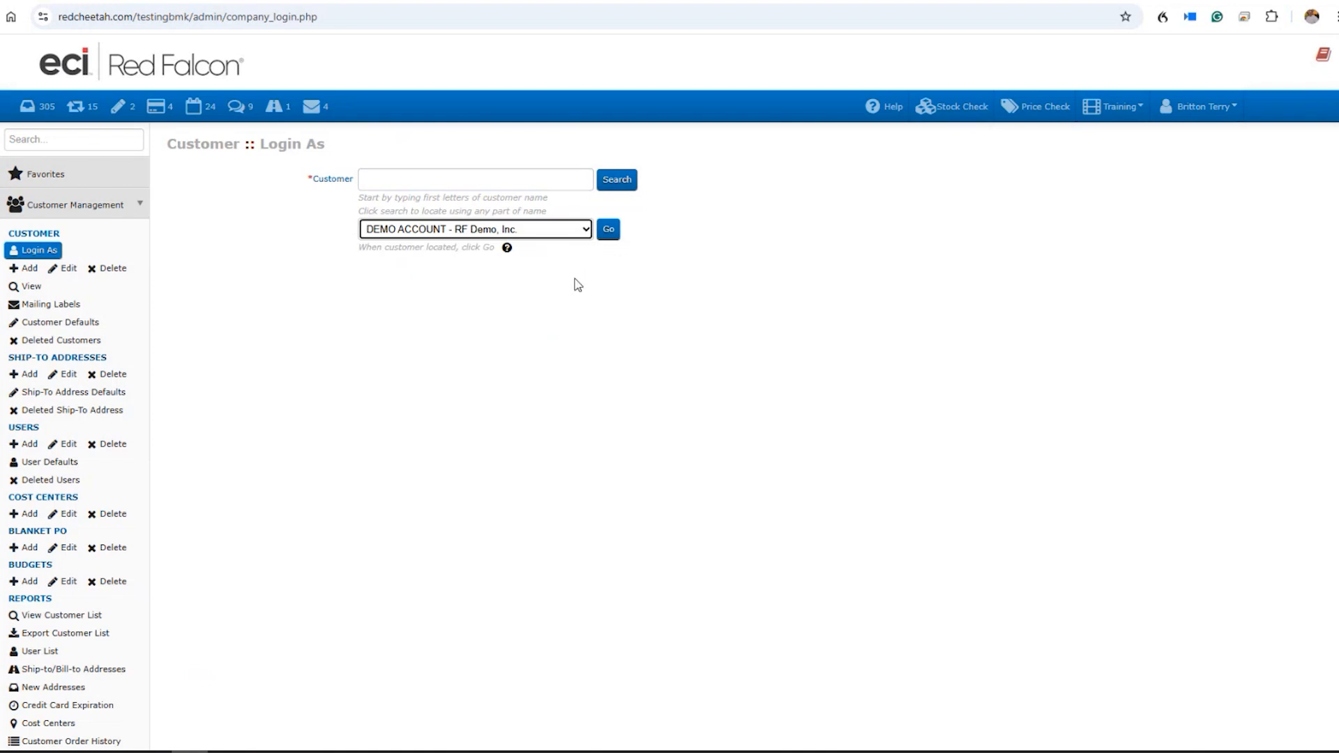
click(607, 237)
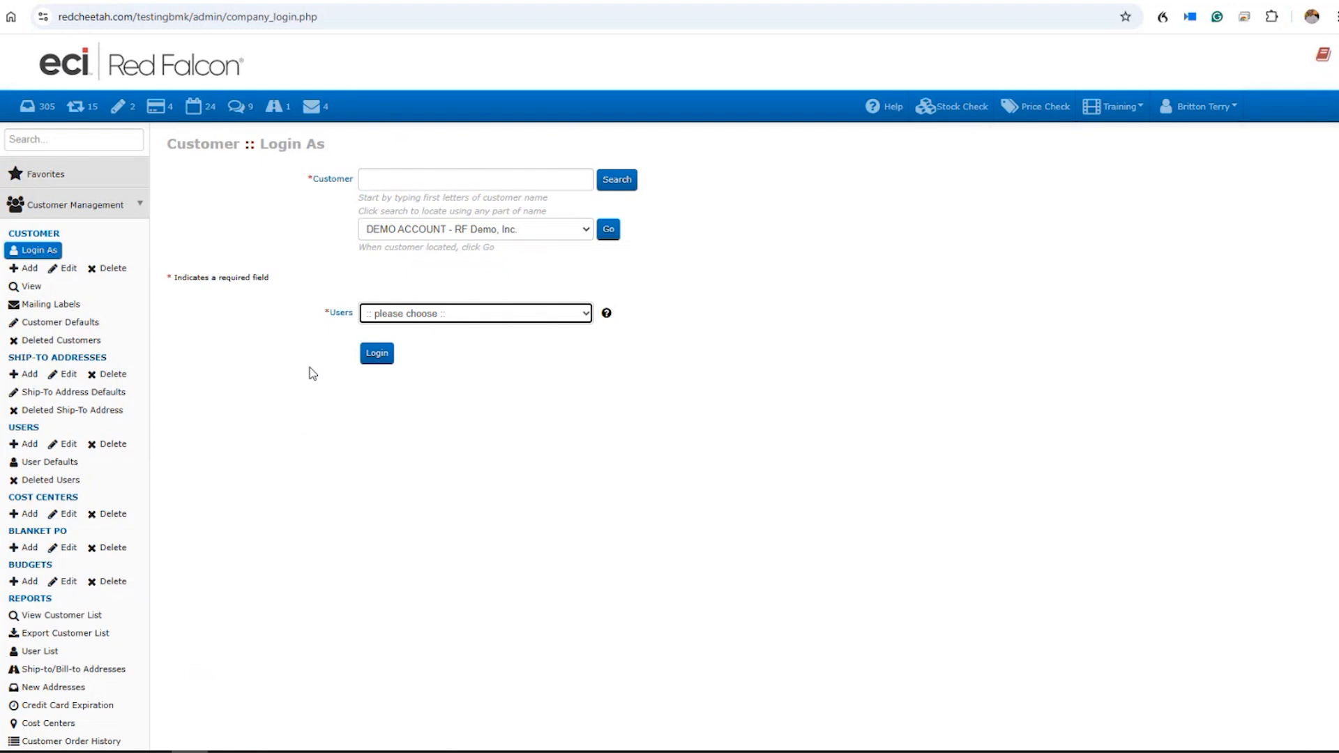
click(408, 323)
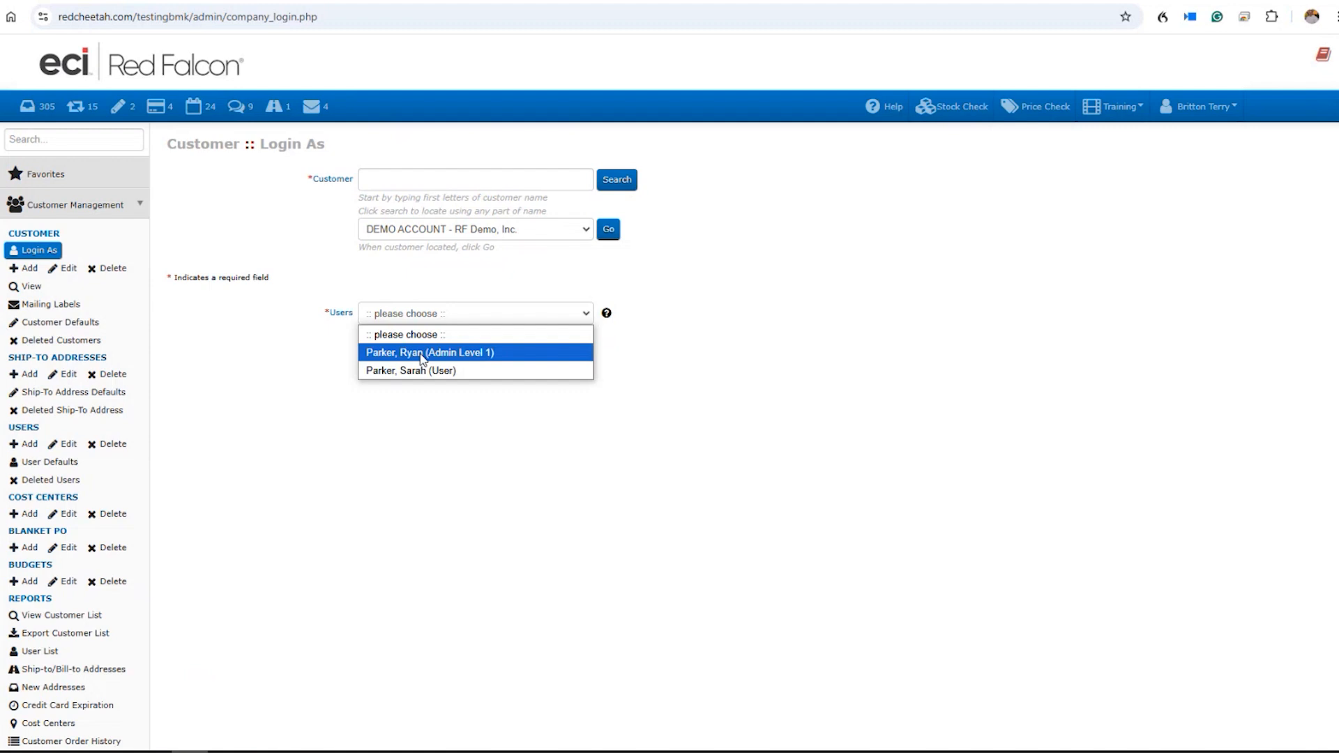
click(421, 353)
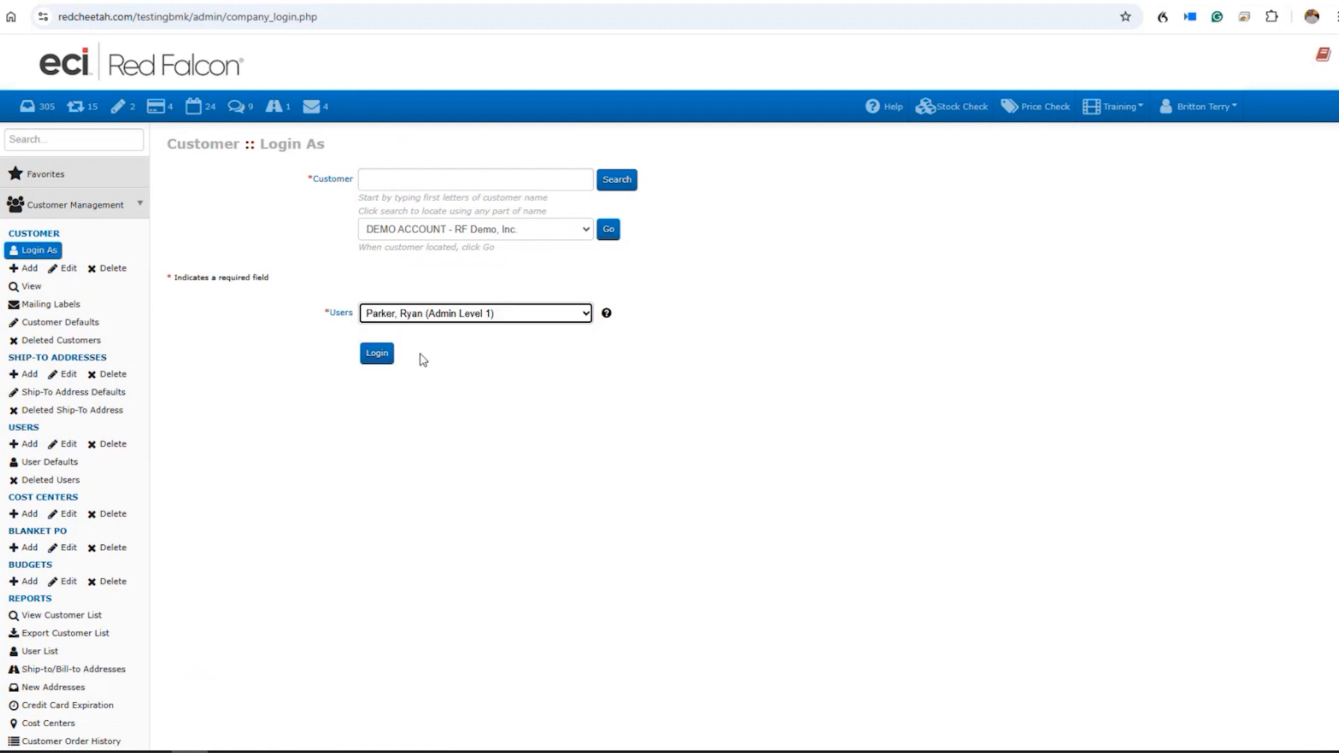
click(388, 363)
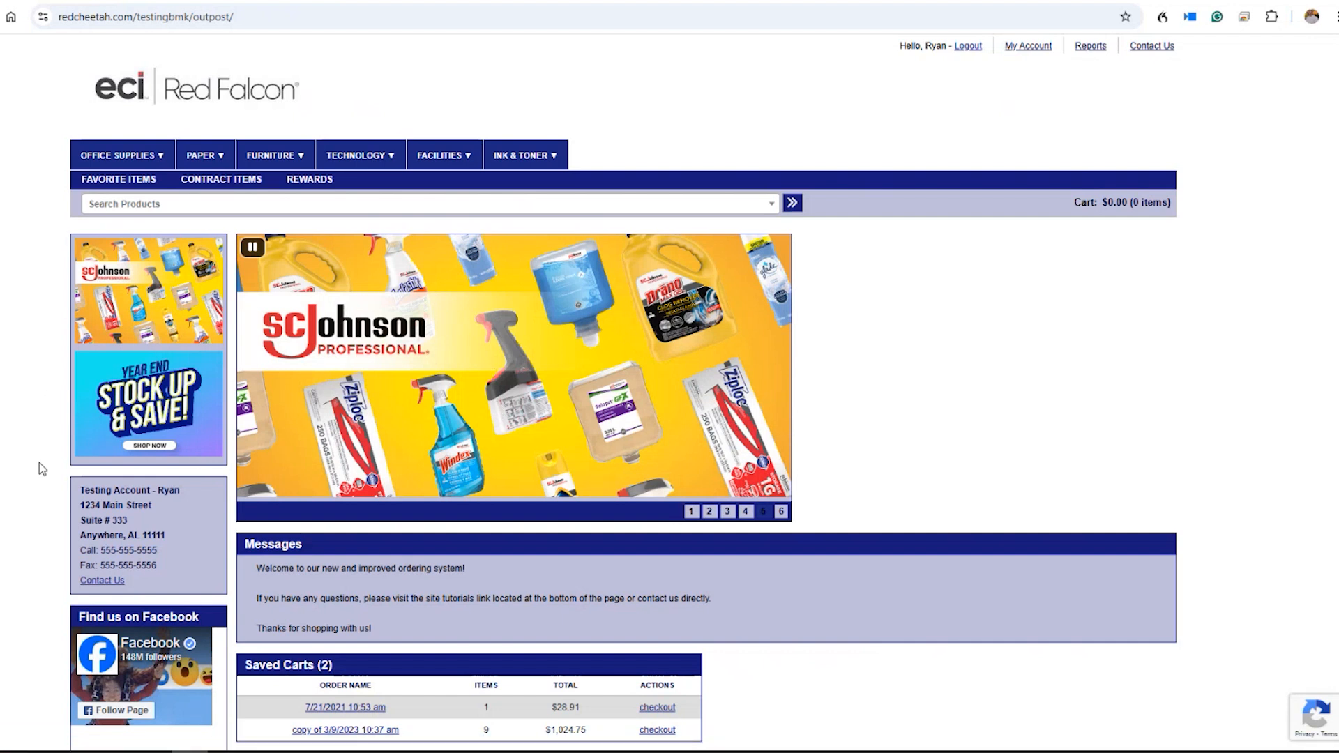
Examine the storefront home page from the banners to the Order Manager and compare it with the Plankenhorn's storefront
scroll(72, 489, down, 2)
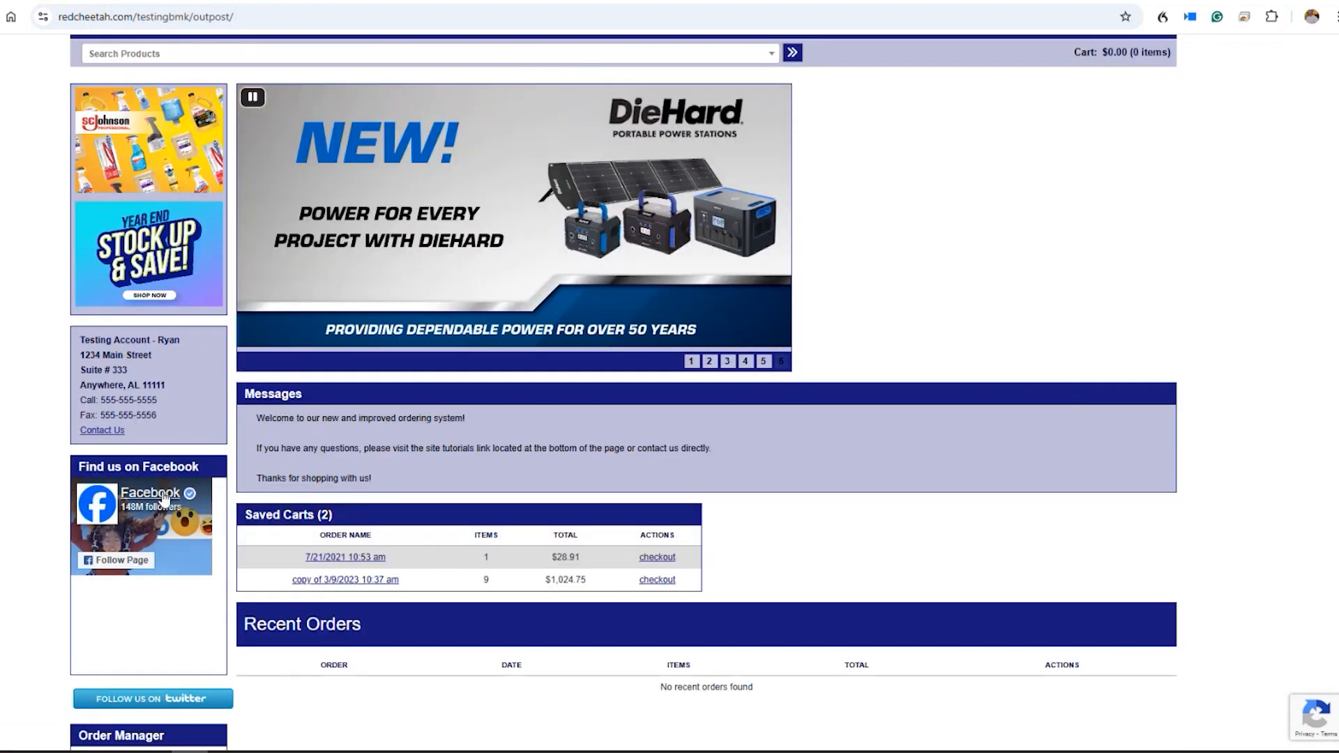
scroll(157, 555, down, 2)
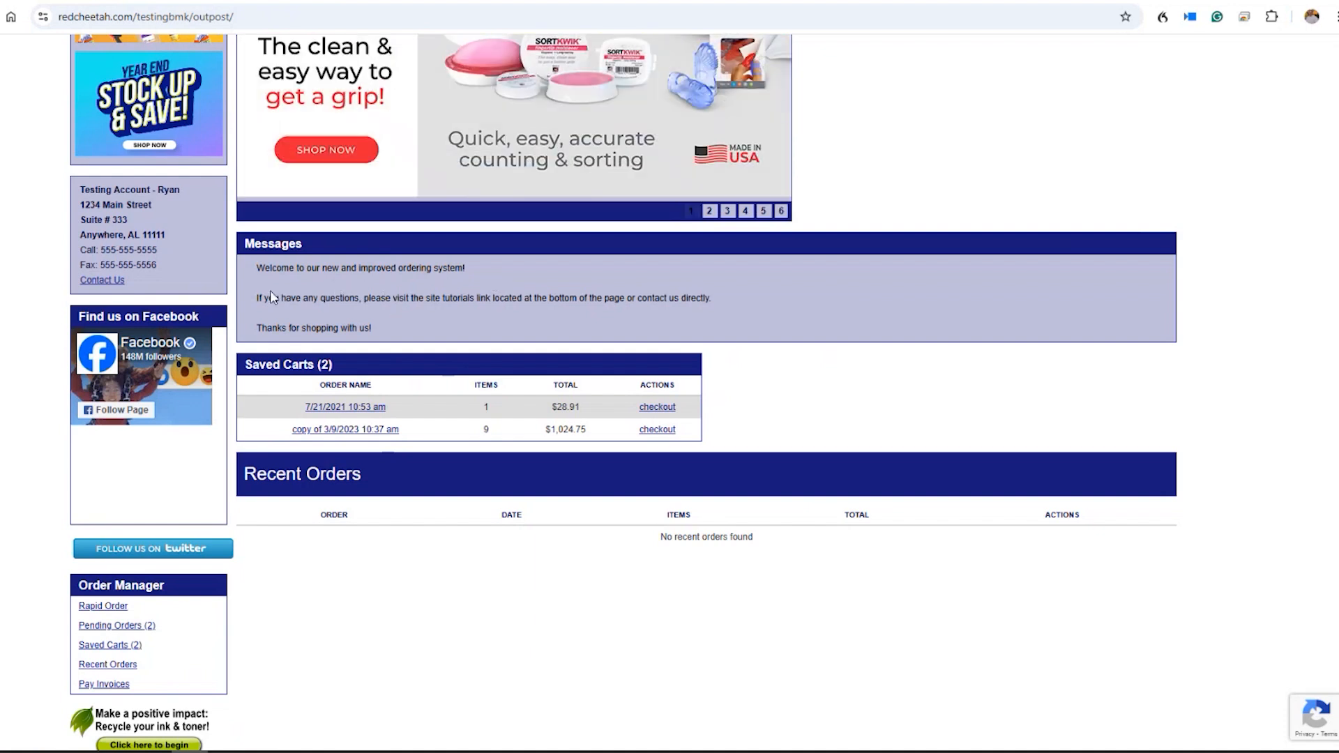
scroll(24, 362, down, 2)
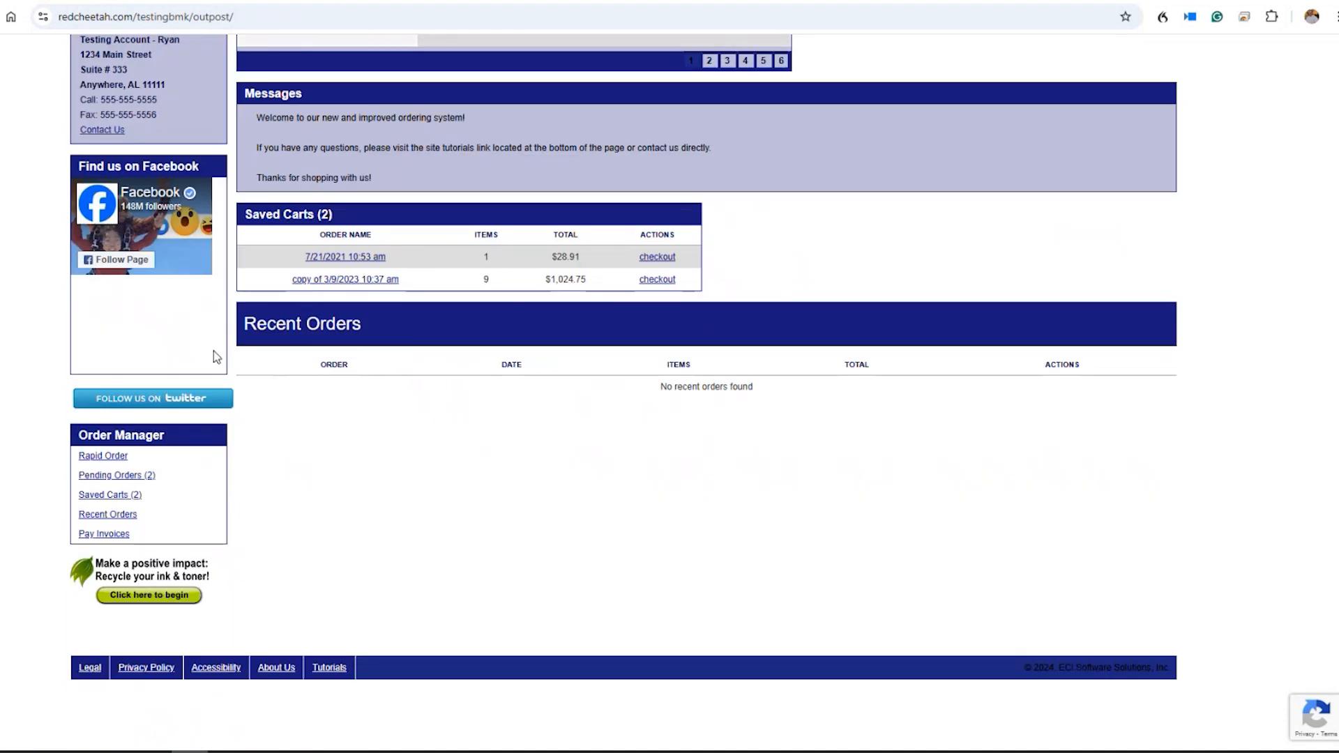
scroll(53, 377, down, 1)
scroll(50, 378, up, 6)
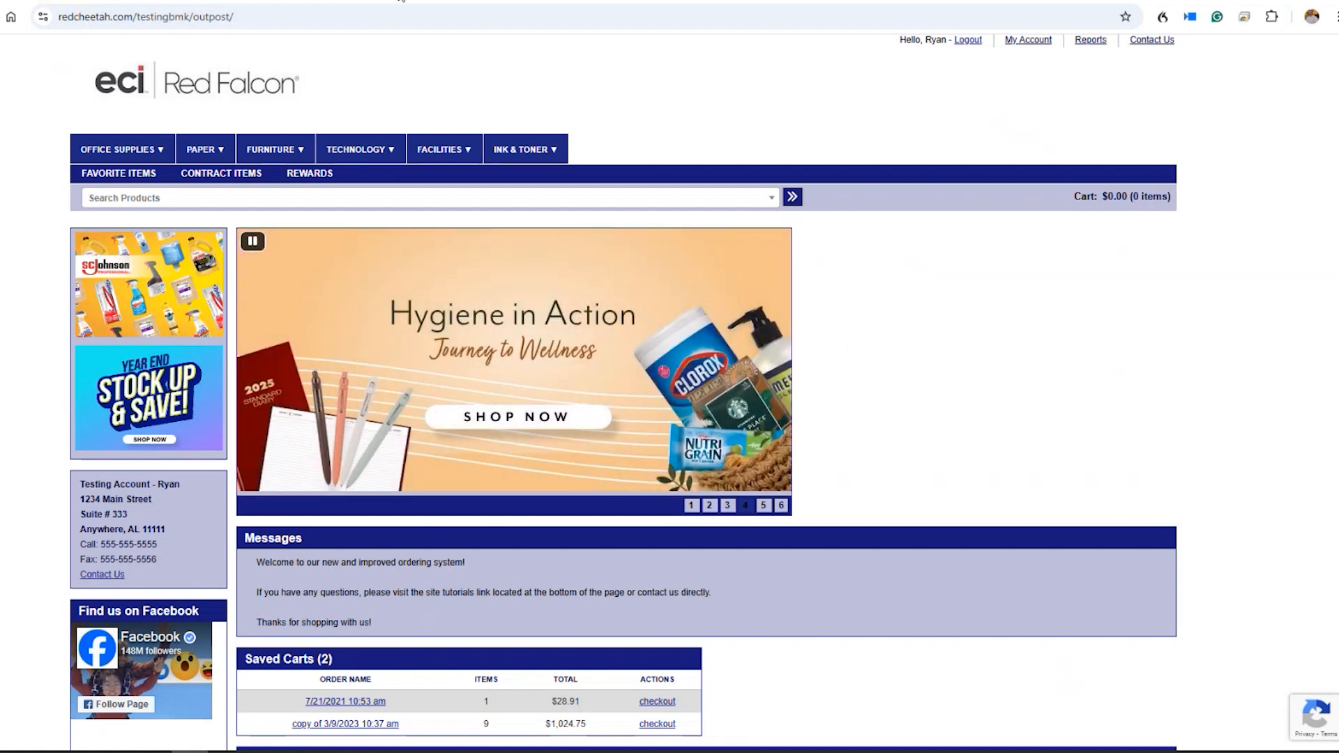
click(401, 1)
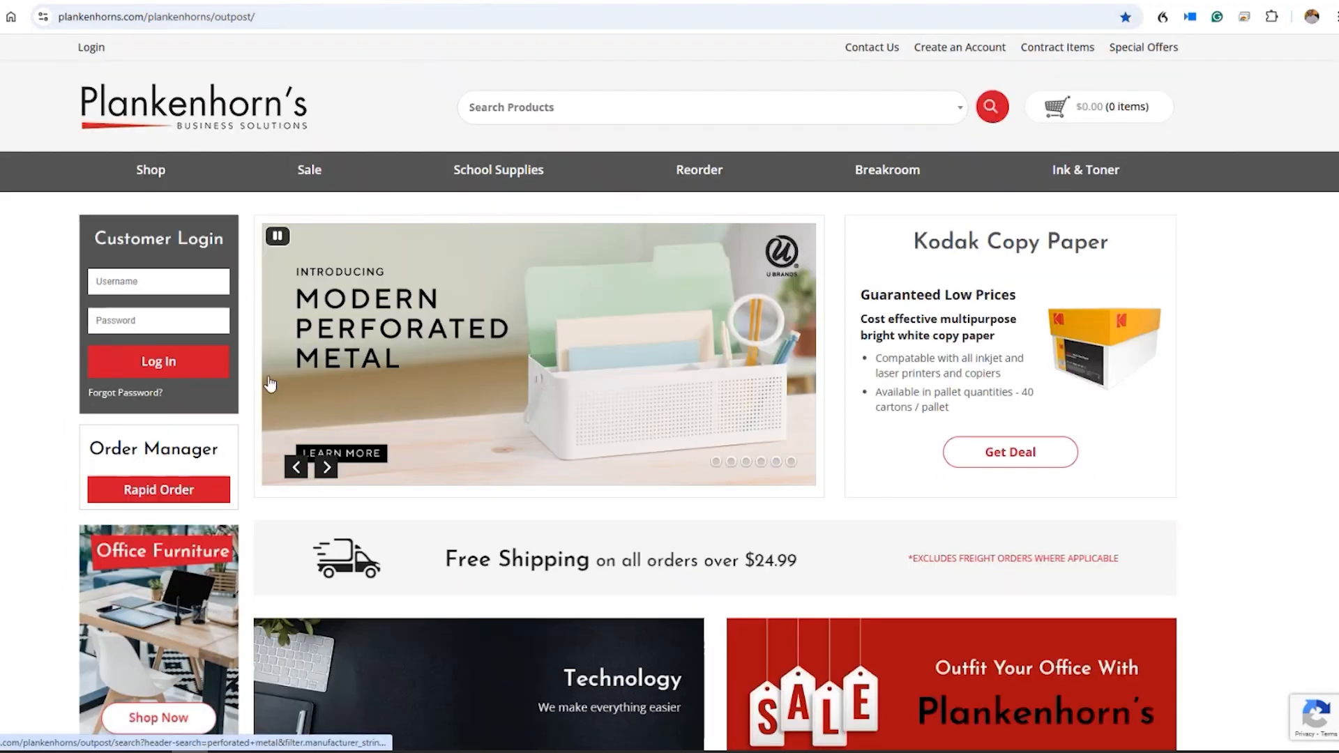
click(63, 2)
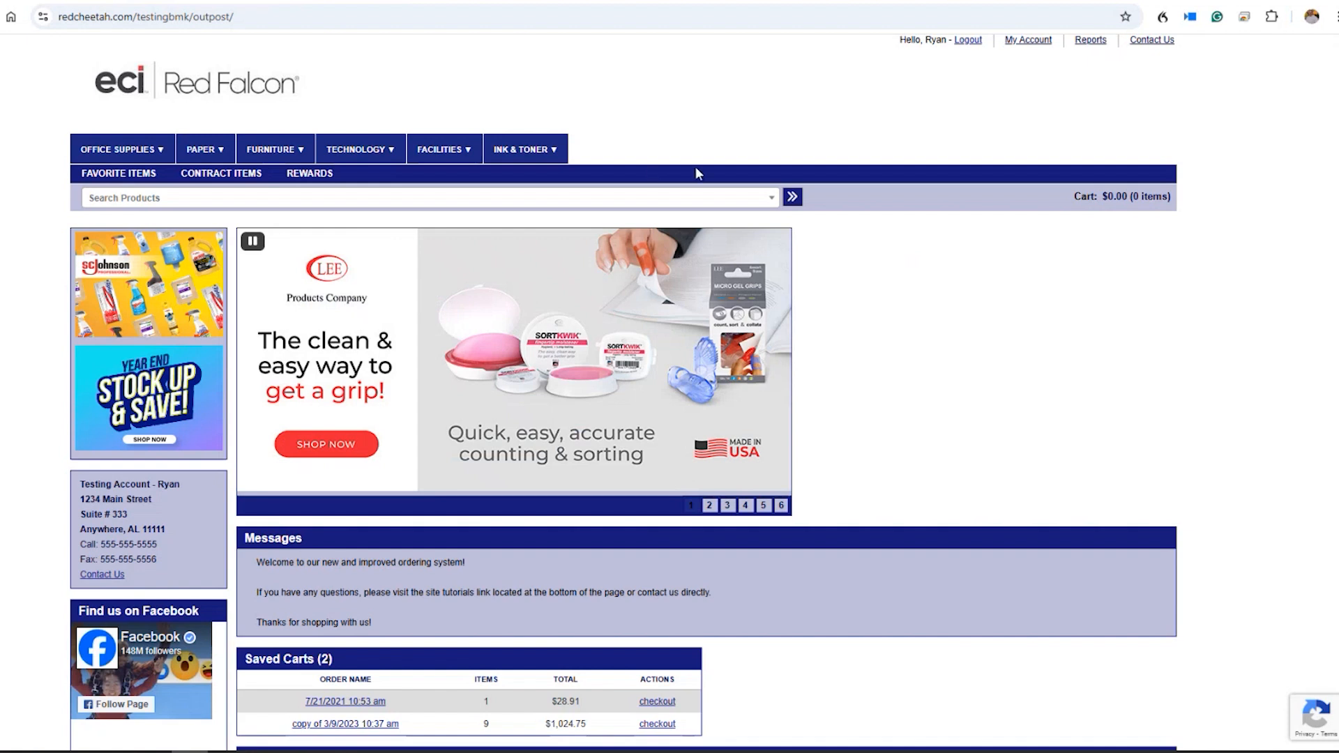
Try "copy paper" in the storefront product search, and replace it with "co" to bring up suggestions
click(457, 204)
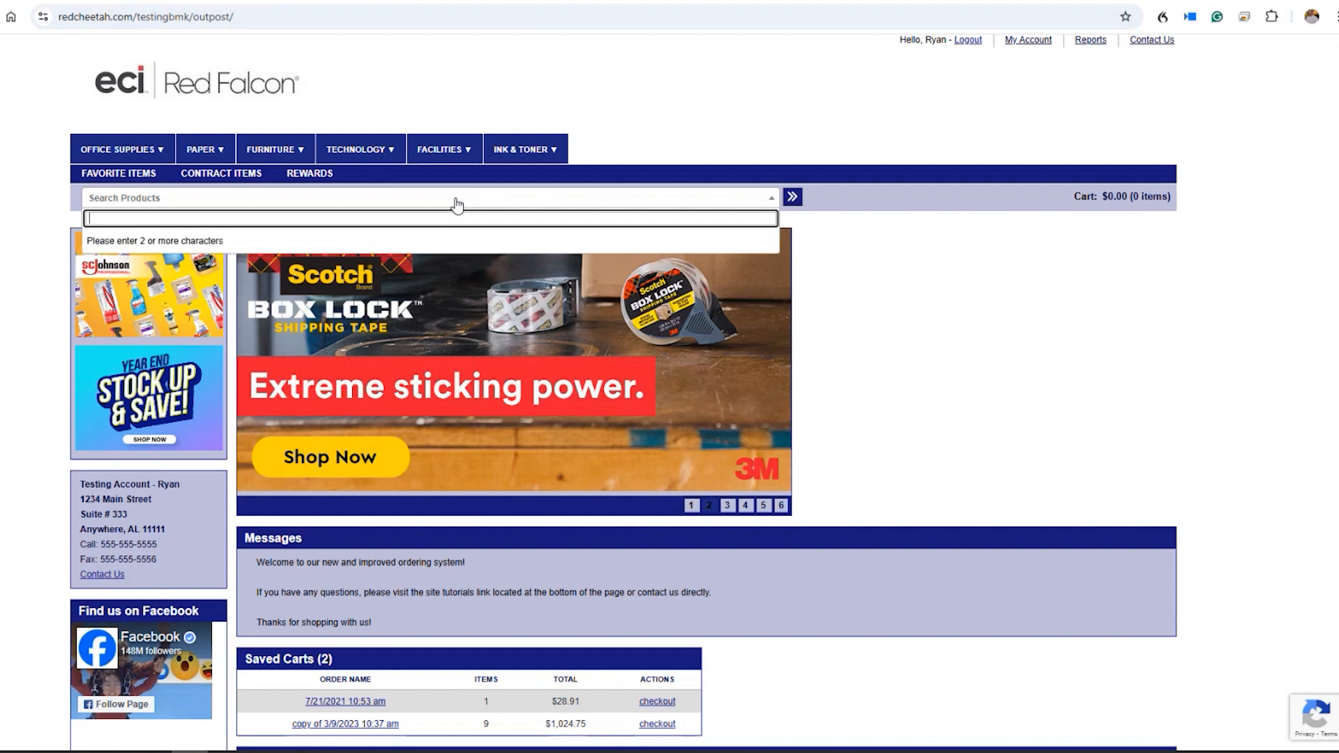
text(copy paper)
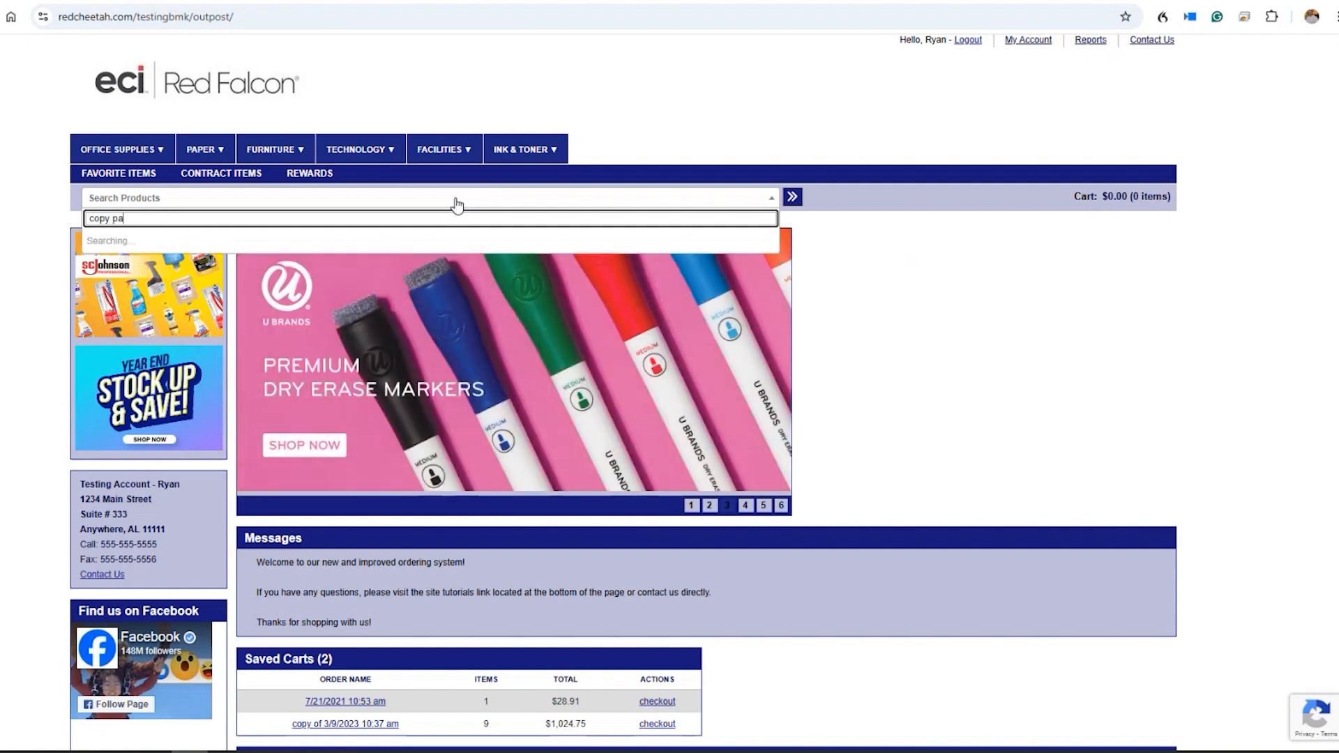
key(BackSpace)
key(BackSpace)
key(BackSpace)
key(BackSpace)
key(BackSpace)
key(BackSpace)
key(BackSpace)
key(BackSpace)
key(BackSpace)
key(BackSpace)
text(co)
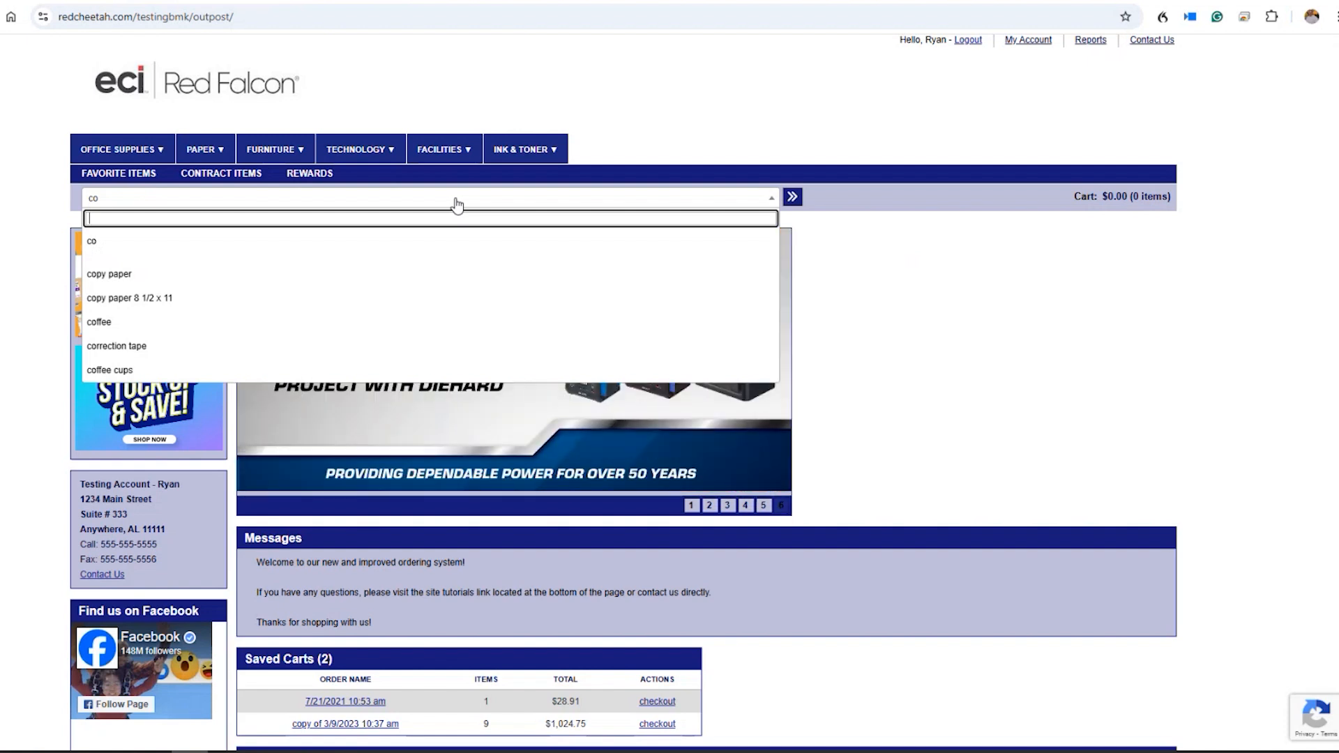
Look up item number san30001b in the storefront product search
text(san)
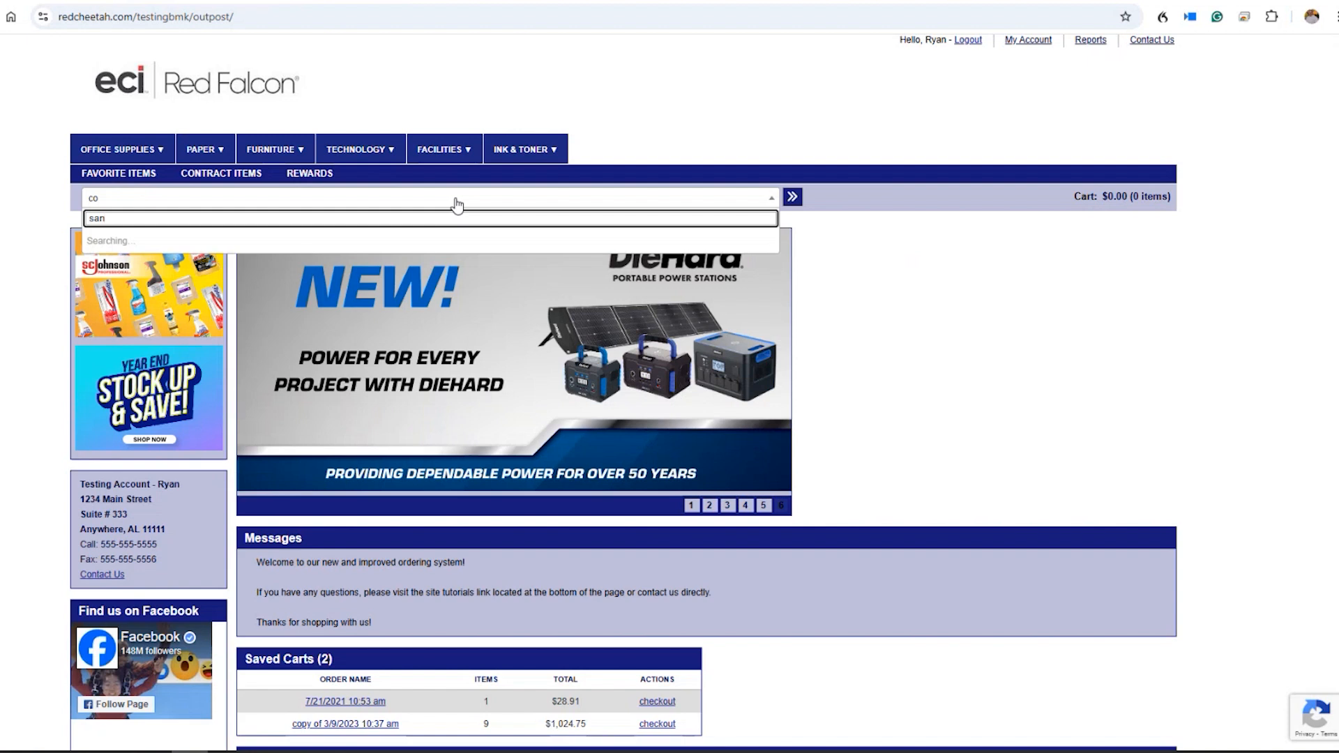
text(300)
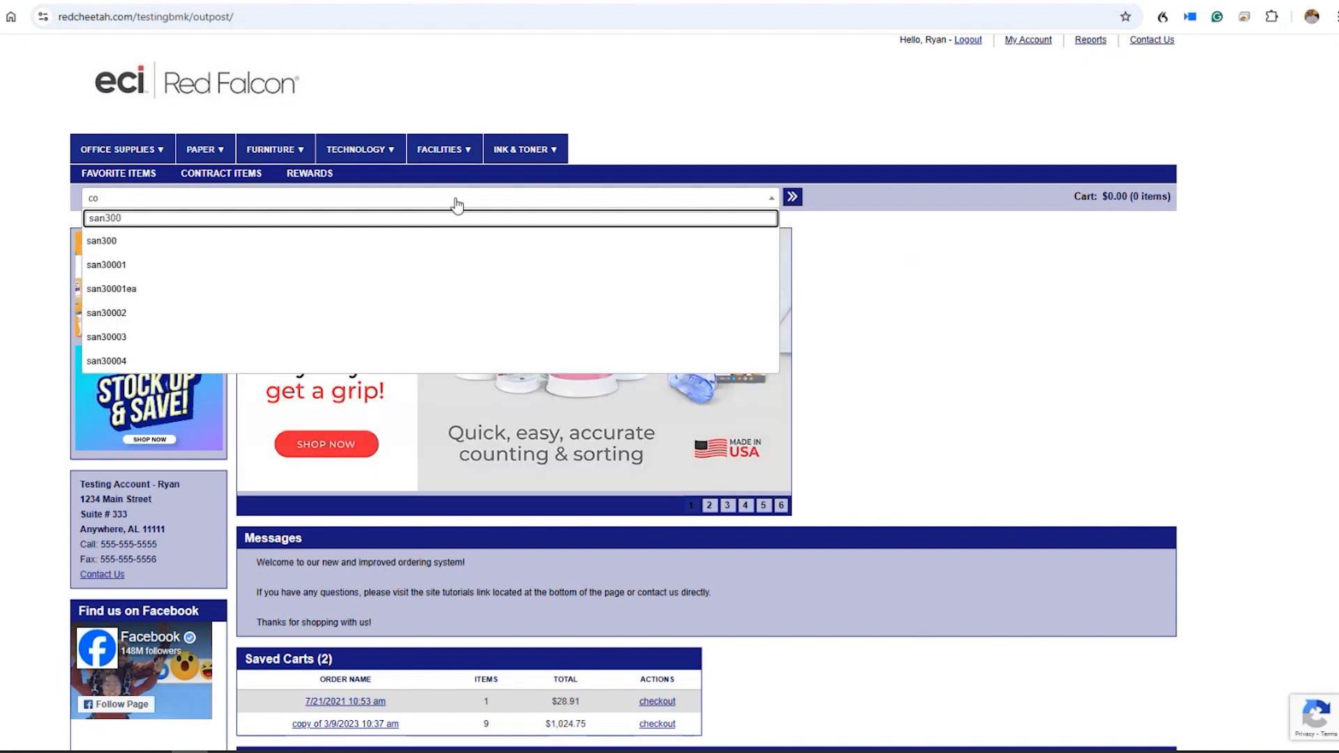
text(01b)
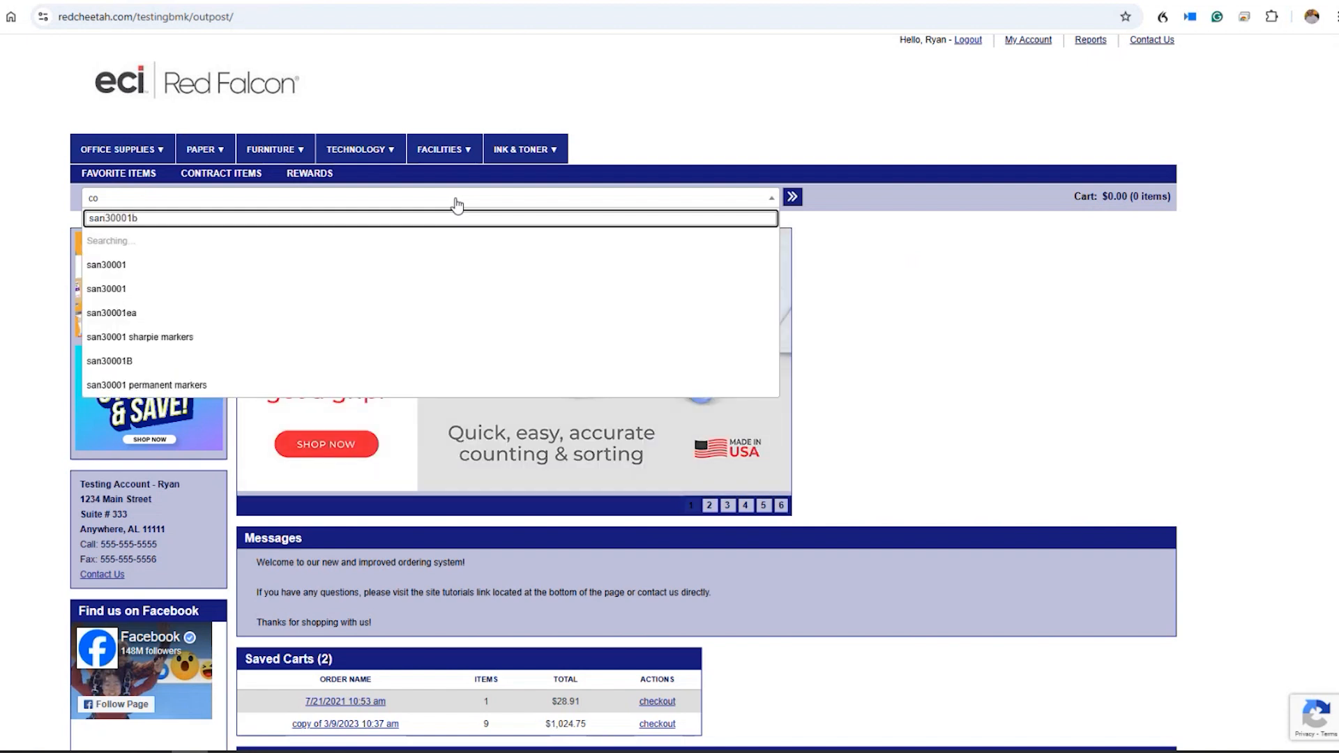
Replace the item number in the storefront product search with "copy" and run the suggested search "copy paper"
key(BackSpace)
key(BackSpace)
key(BackSpace)
key(BackSpace)
key(BackSpace)
key(BackSpace)
key(BackSpace)
key(BackSpace)
key(BackSpace)
text(cp)
text(py)
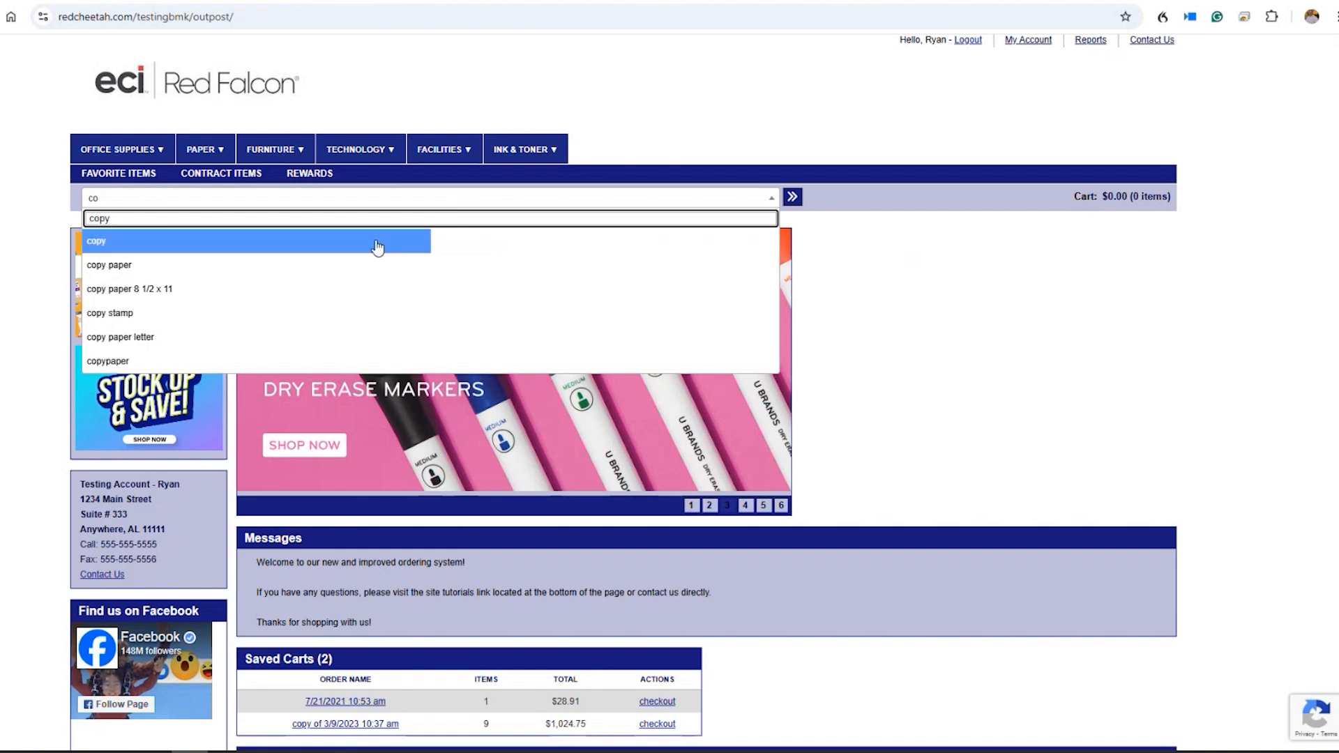
click(374, 265)
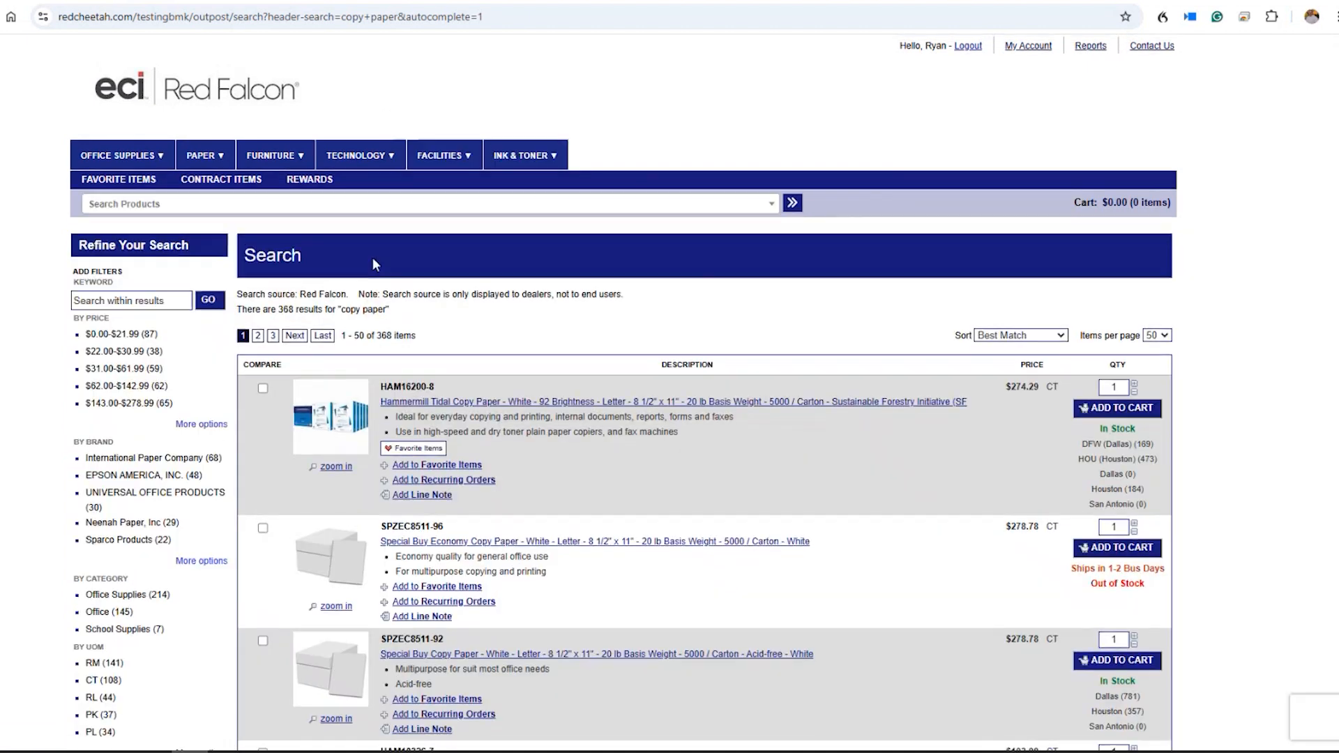
Examine the copy paper results, the refinement filters and the available sort orders
scroll(78, 362, down, 5)
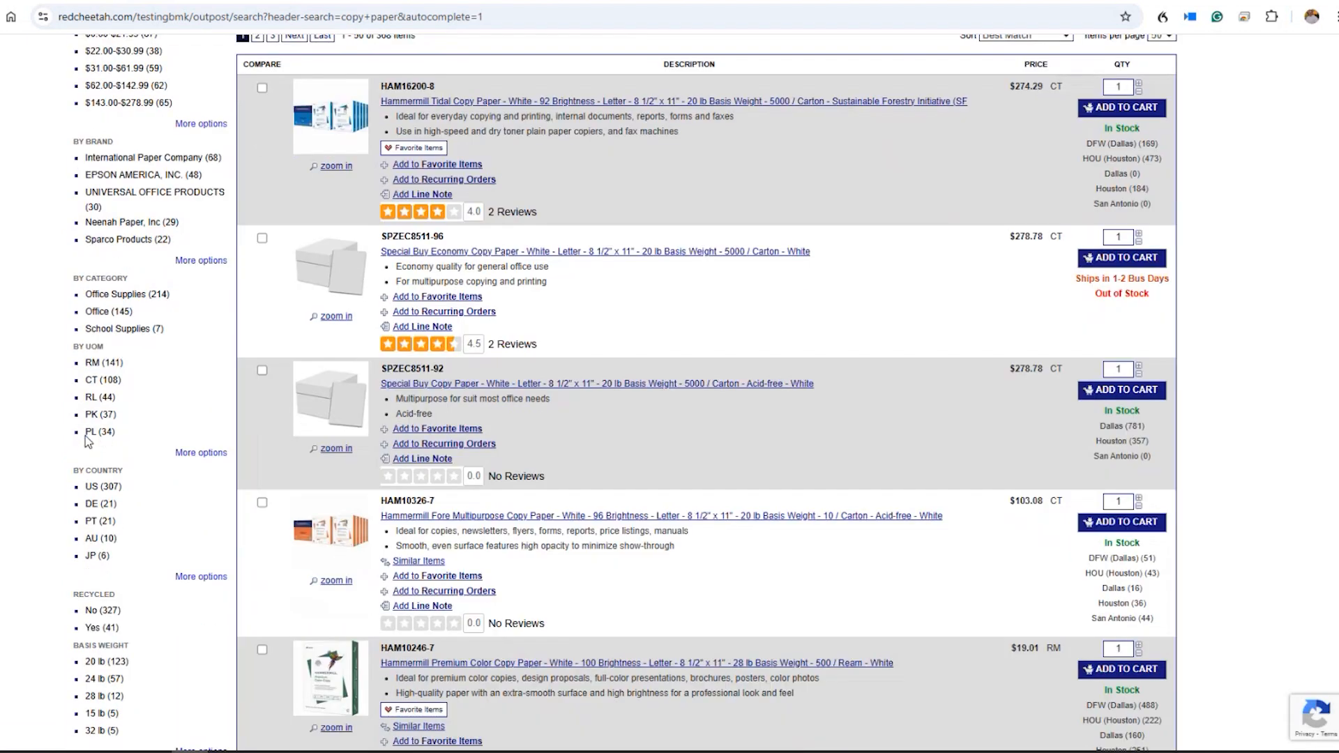
scroll(88, 441, down, 6)
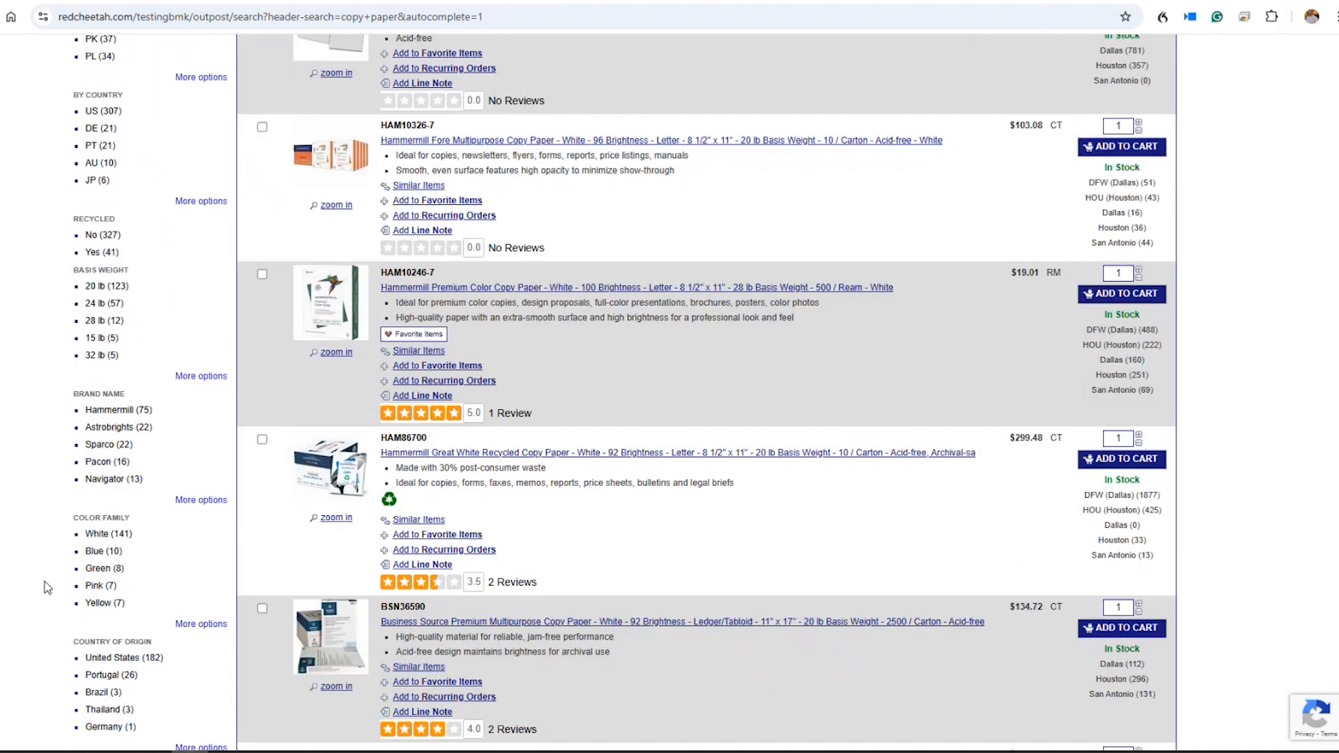
scroll(45, 581, up, 11)
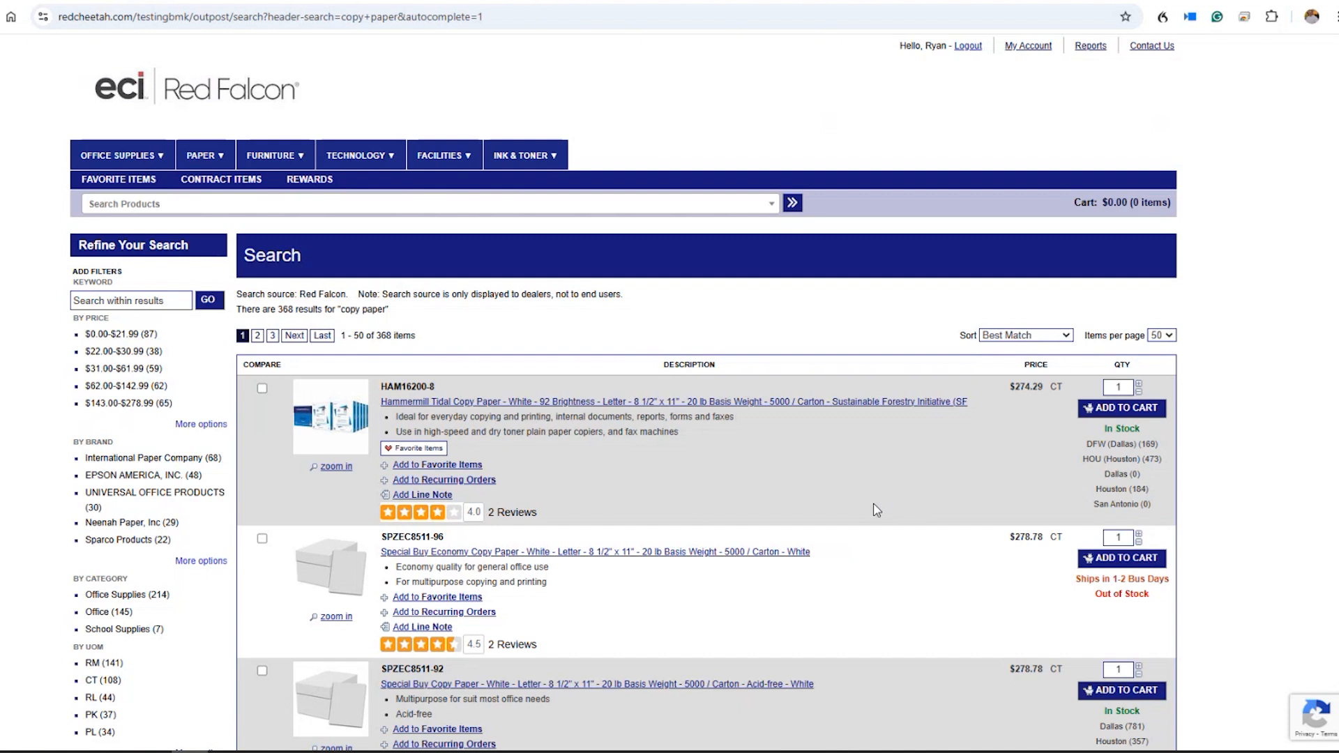
scroll(877, 509, down, 1)
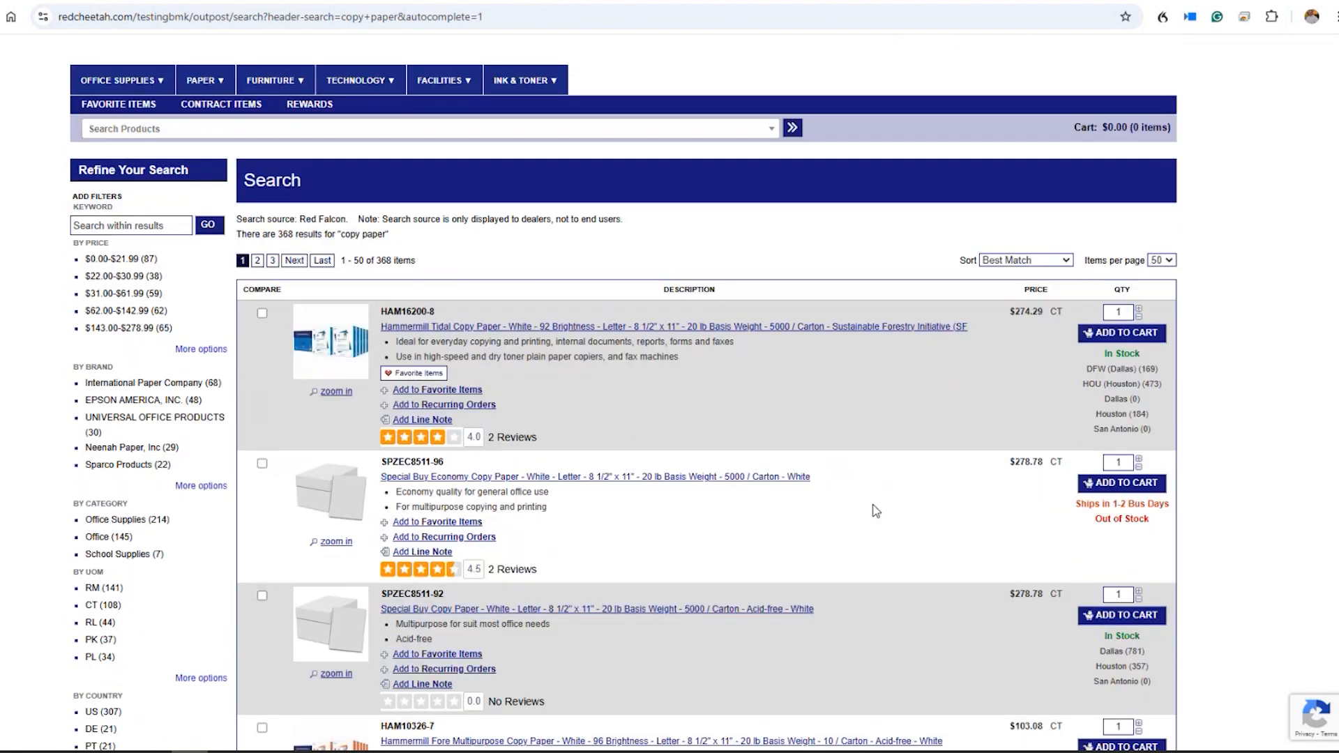
click(1021, 262)
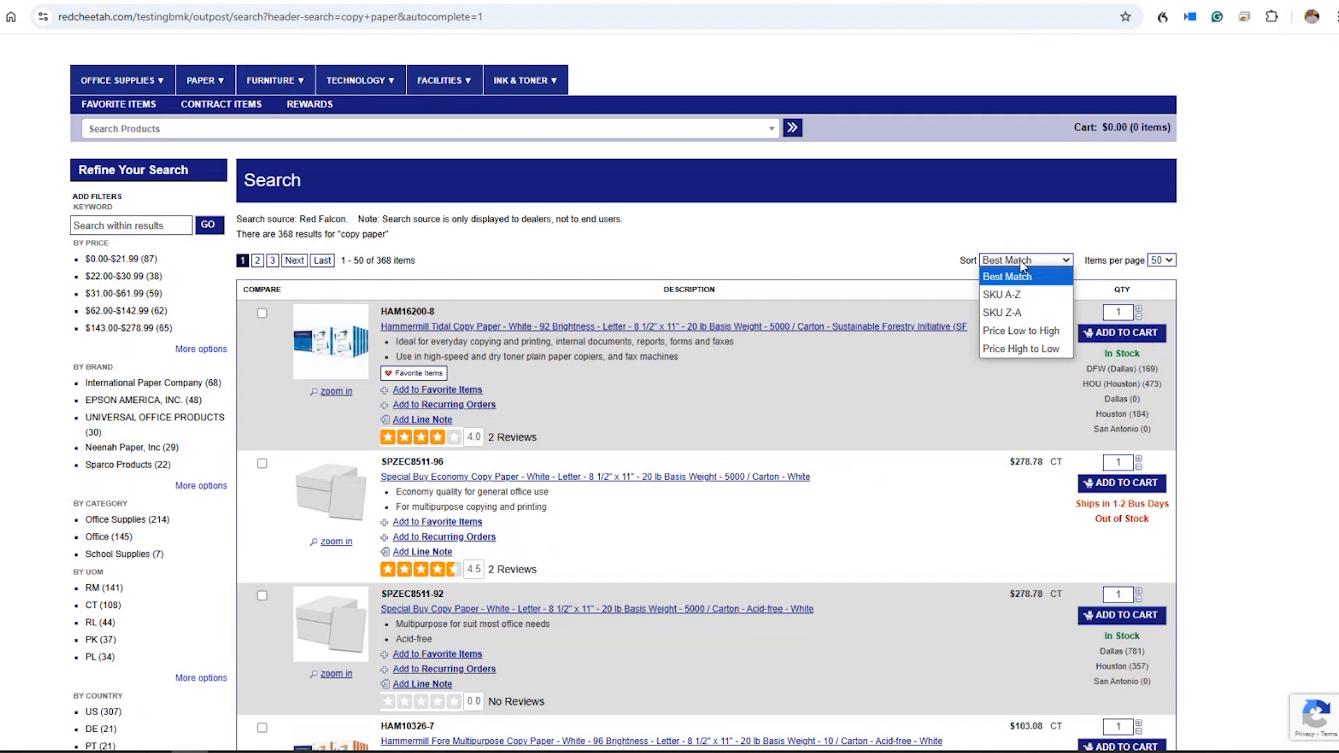
click(919, 218)
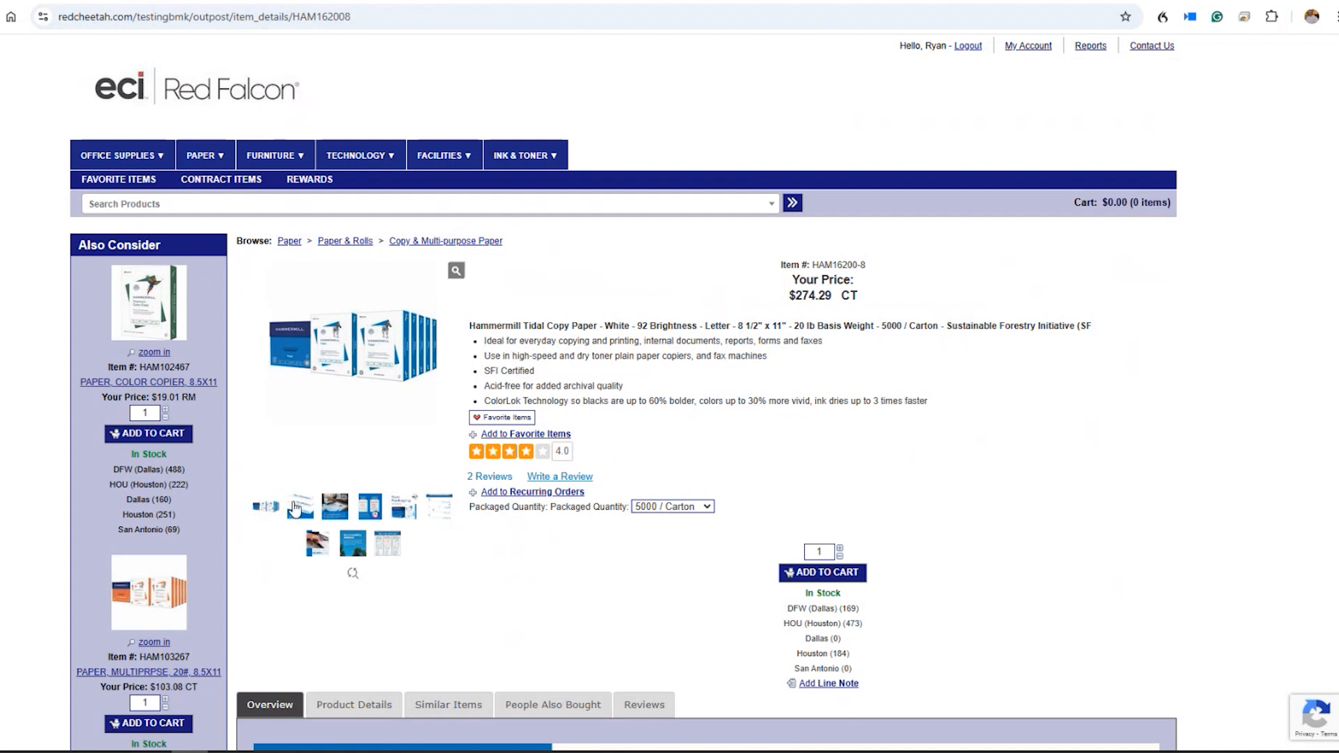
Examine the item page of the Hammermill Tidal copy paper HAM16200-8, including its product pictures and Overview content
mouse_move(337, 349)
scroll(9, 380, down, 2)
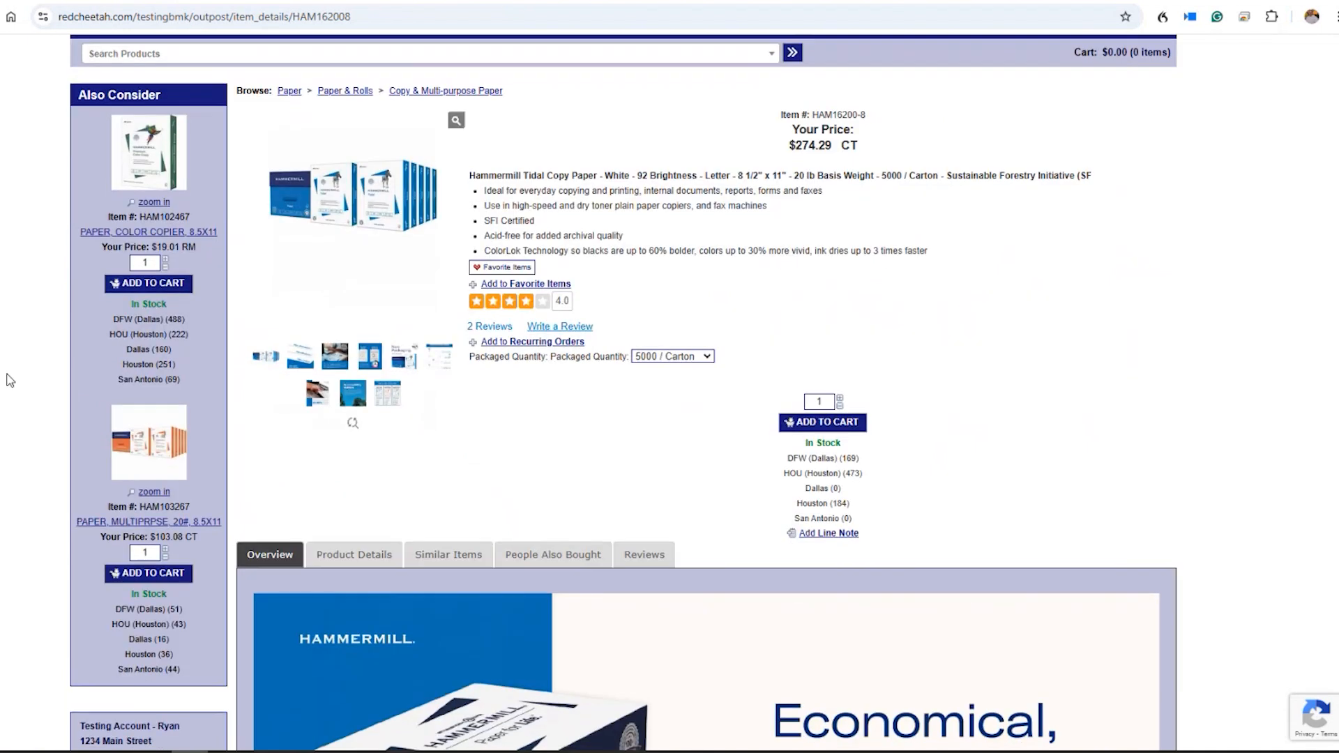
scroll(10, 381, down, 2)
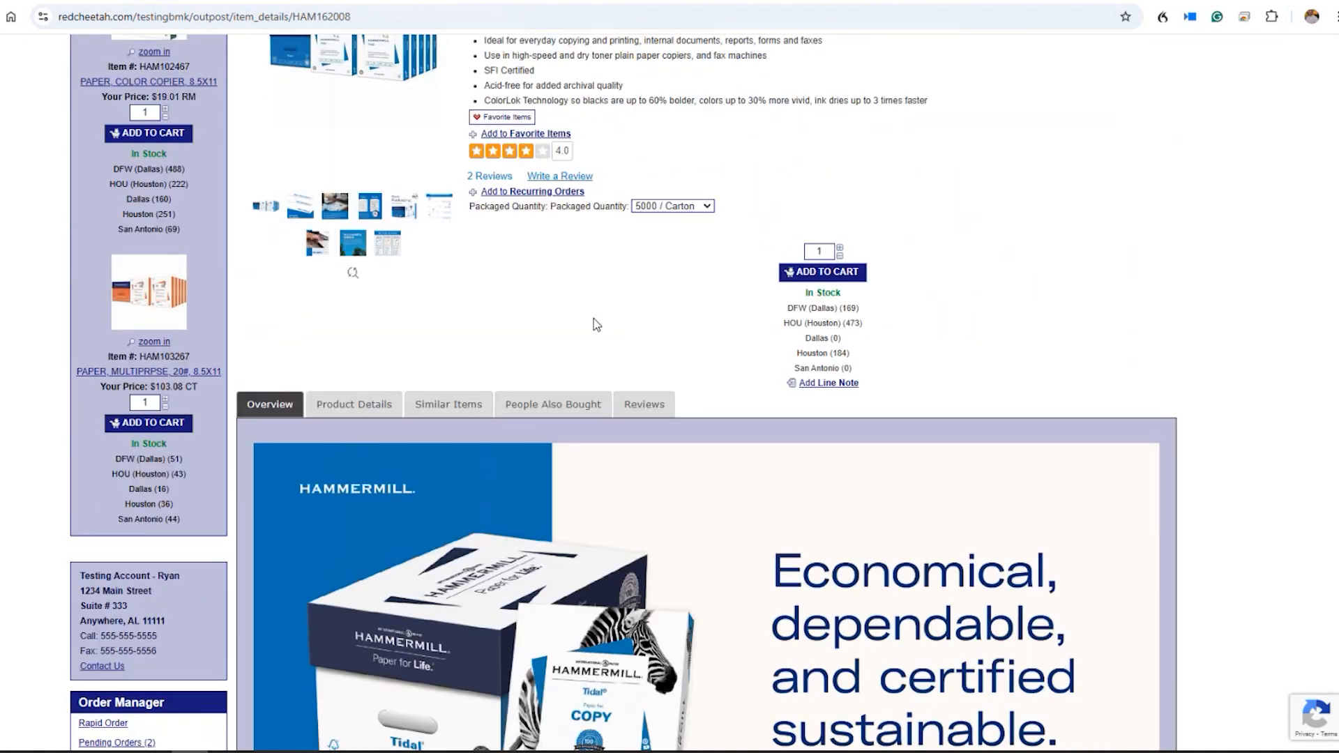
scroll(589, 317, up, 2)
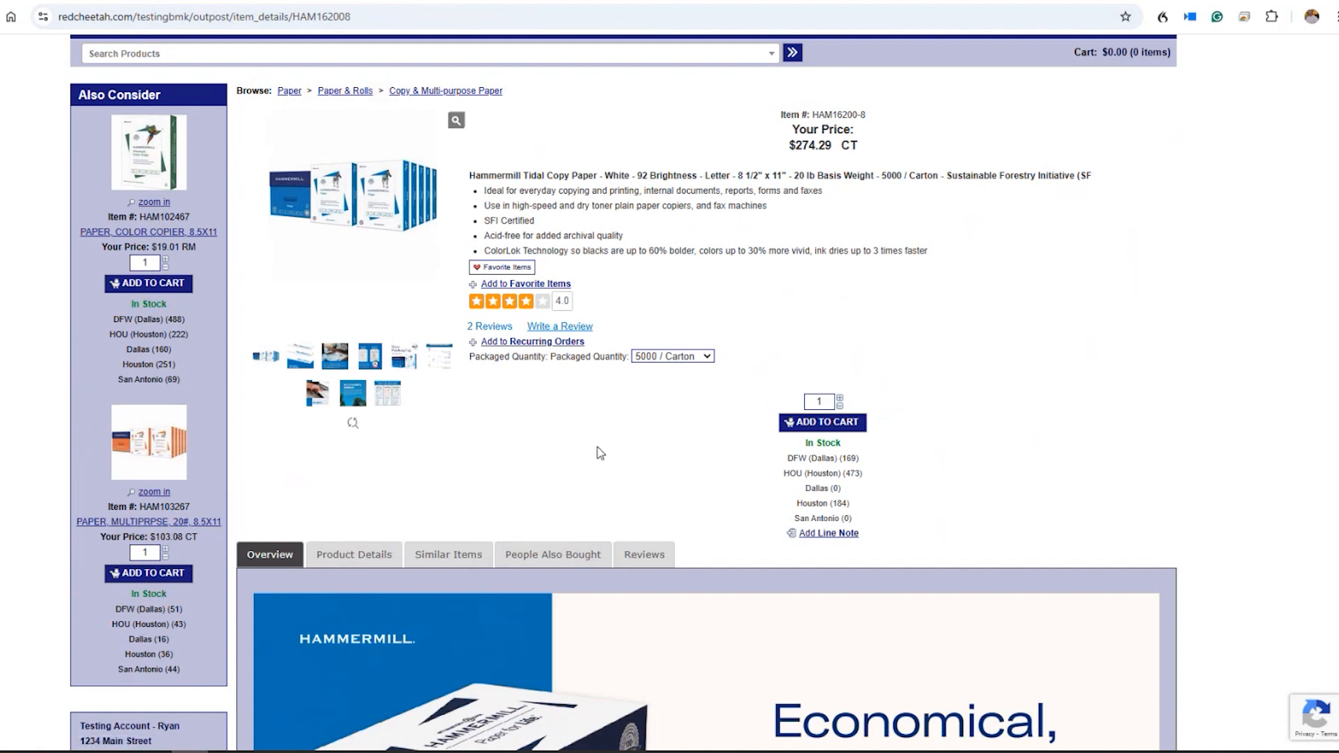
scroll(600, 453, down, 4)
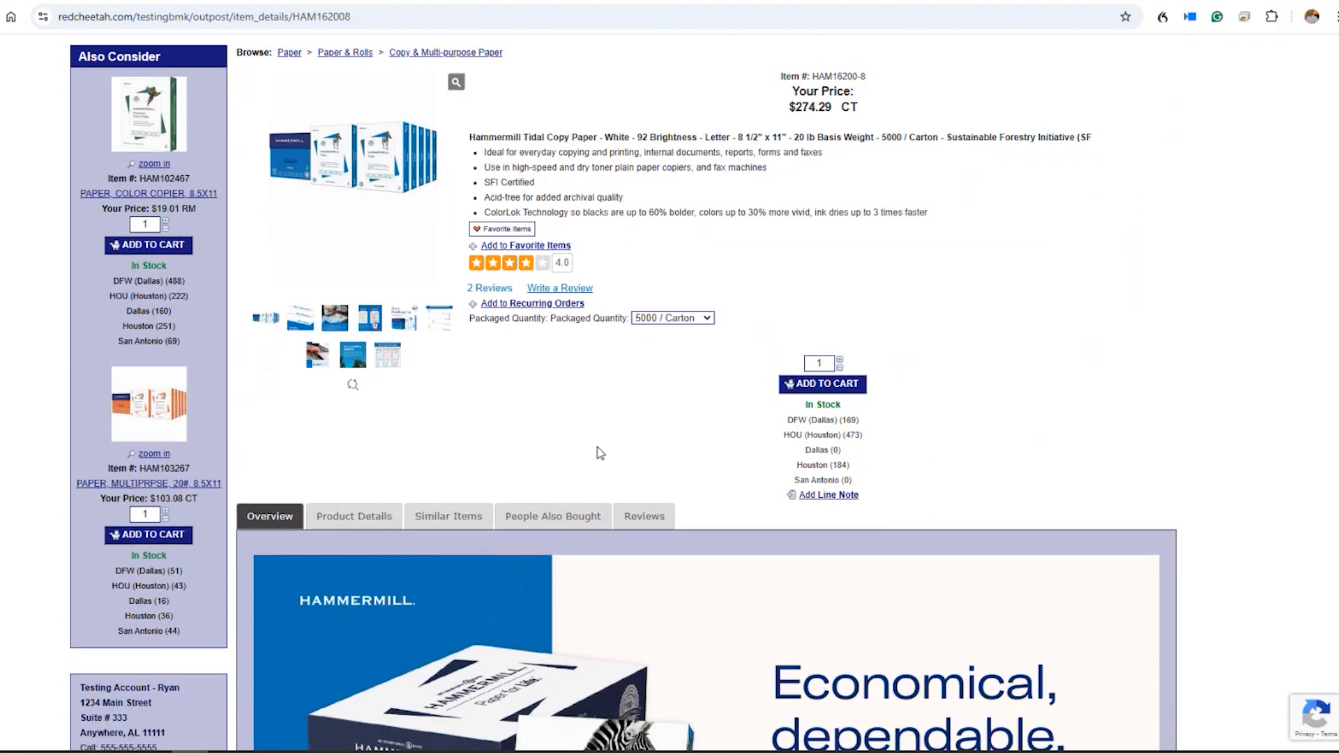
scroll(598, 452, down, 2)
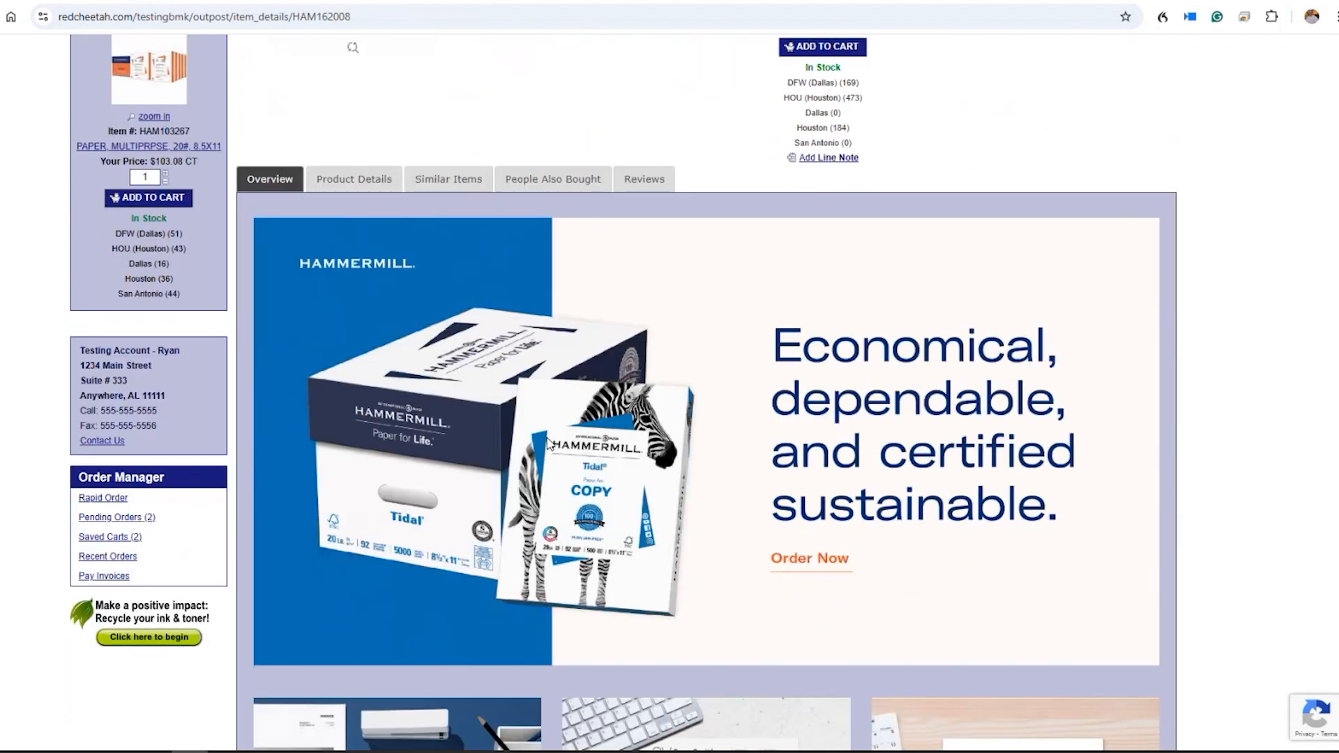
scroll(496, 425, down, 2)
scroll(497, 433, down, 2)
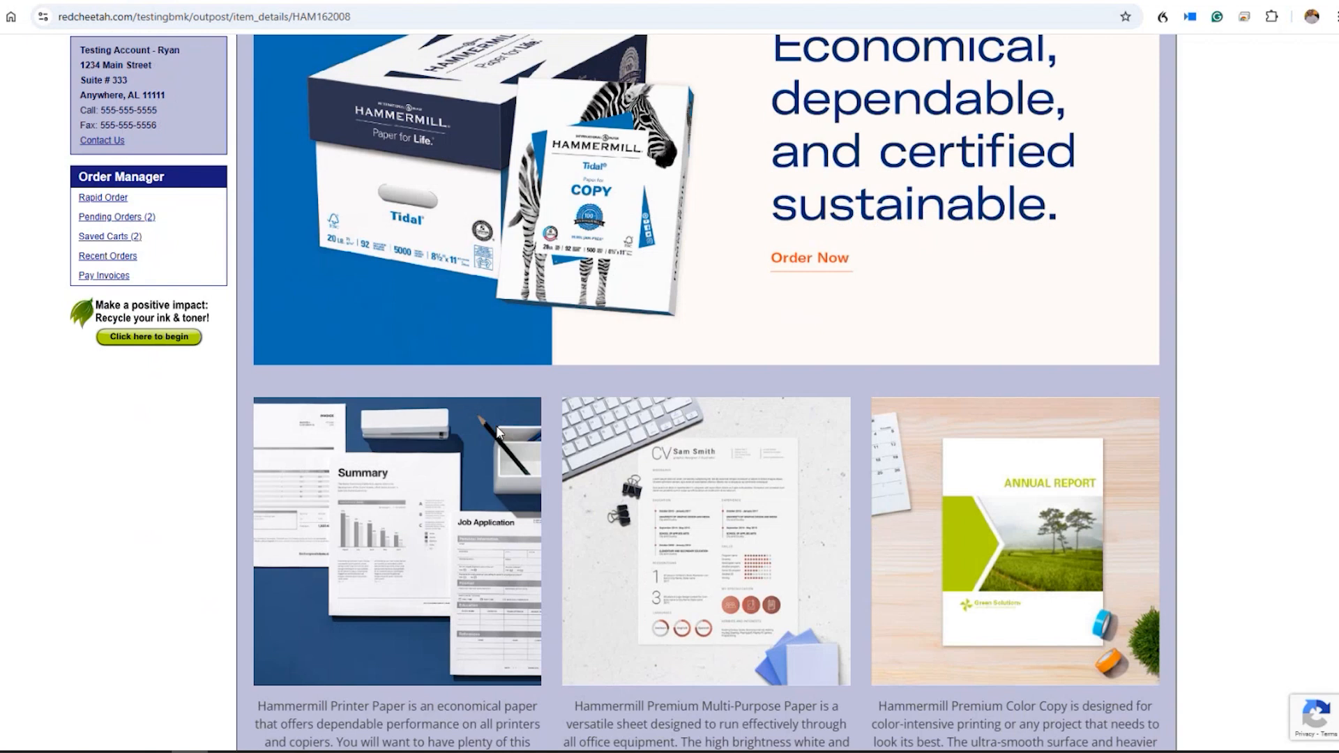
scroll(497, 432, down, 2)
scroll(500, 433, down, 2)
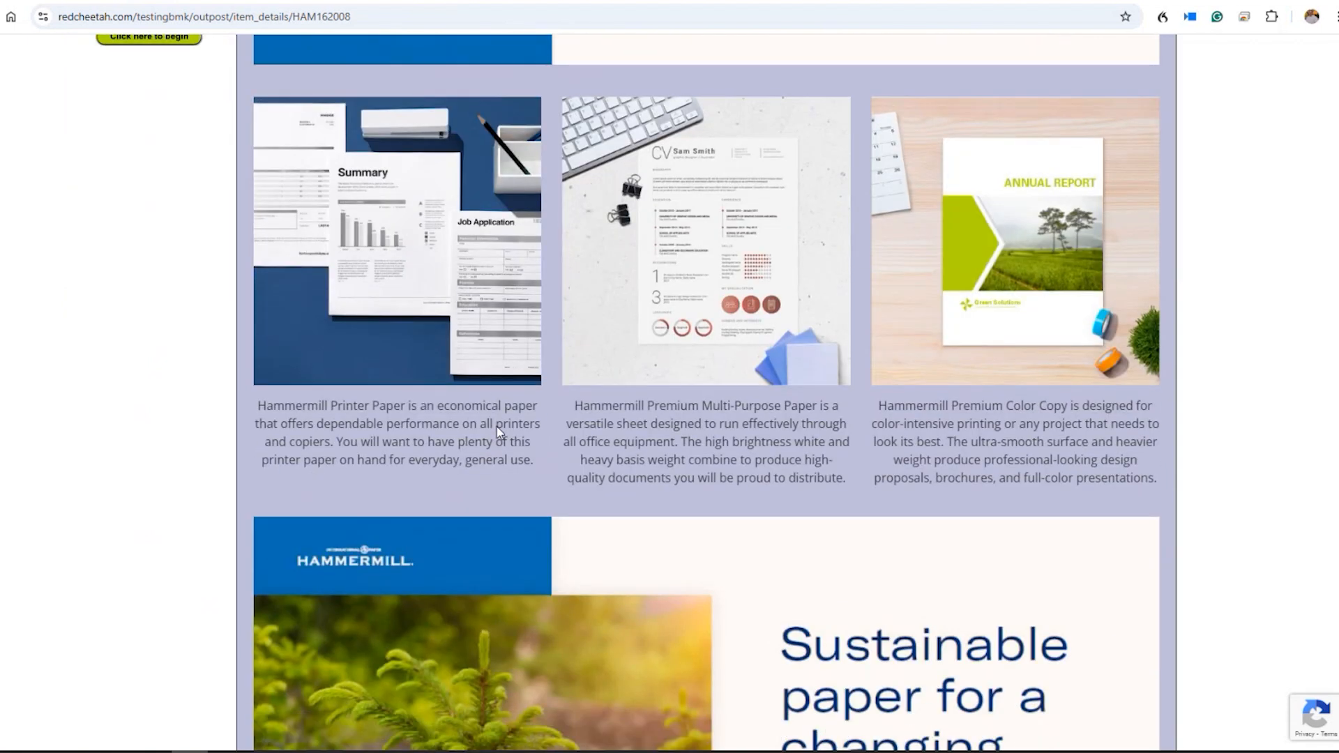
scroll(499, 433, down, 6)
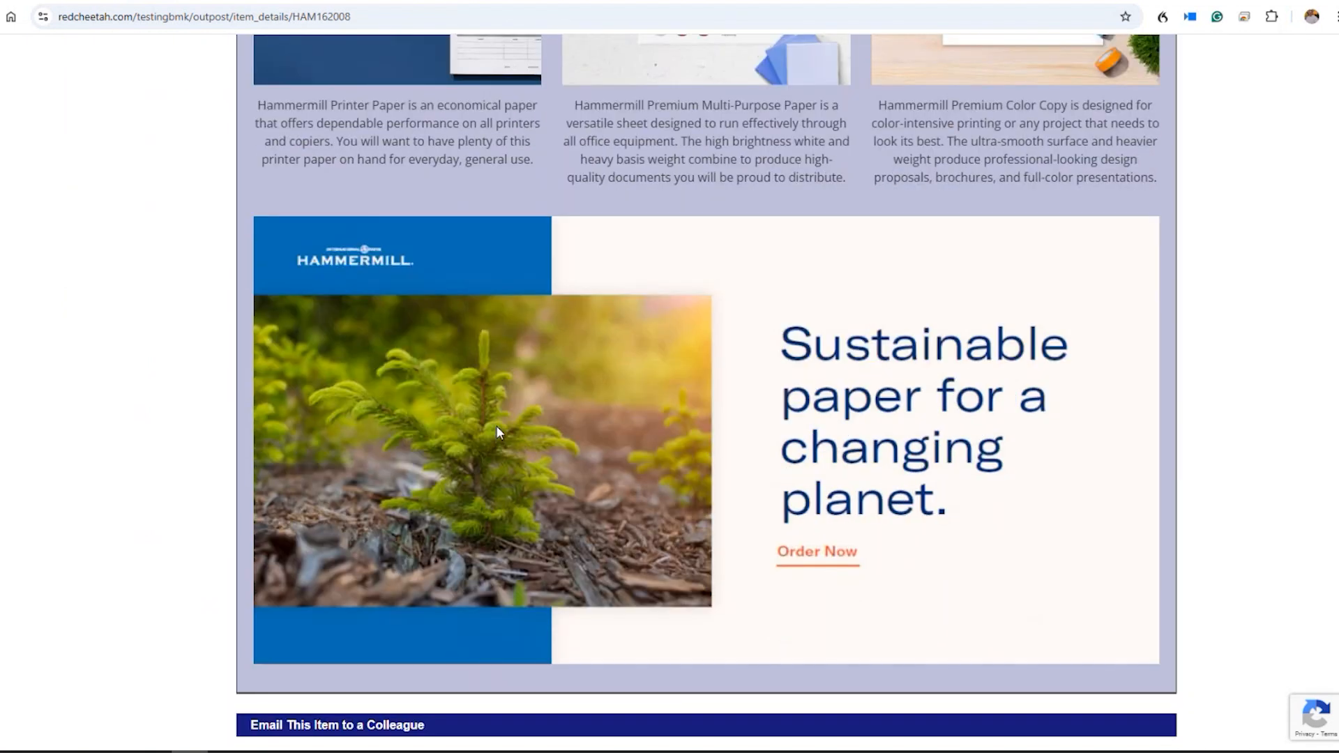
scroll(498, 431, up, 16)
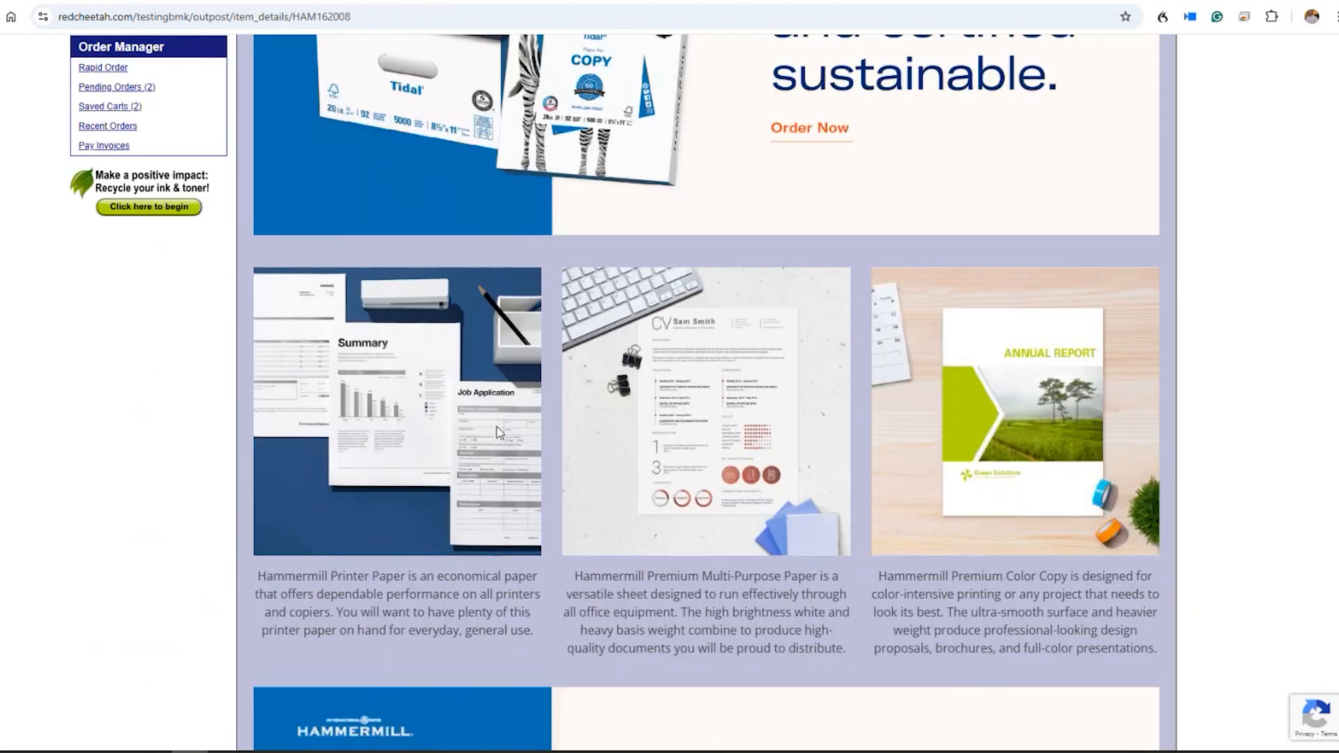
scroll(495, 433, up, 2)
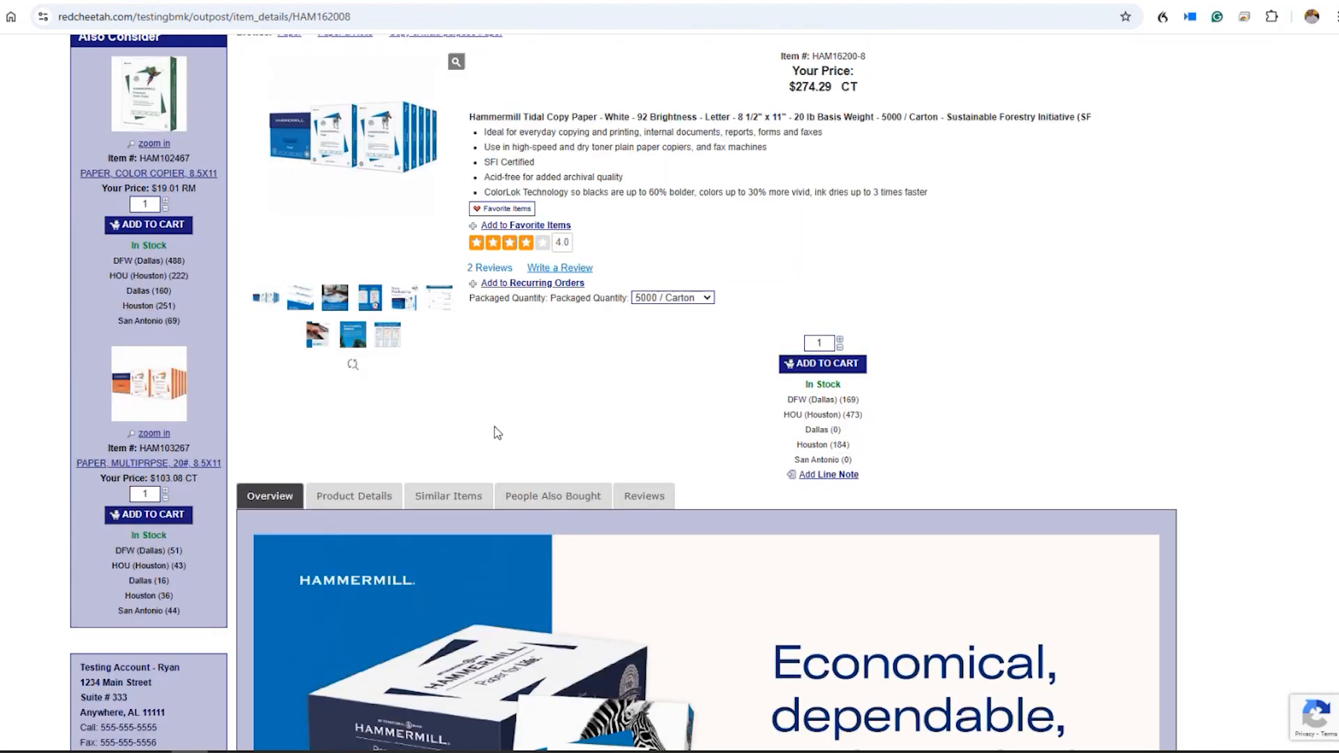
Review the product details, similar items and customer reviews of the Hammermill Tidal copy paper
click(380, 496)
click(444, 496)
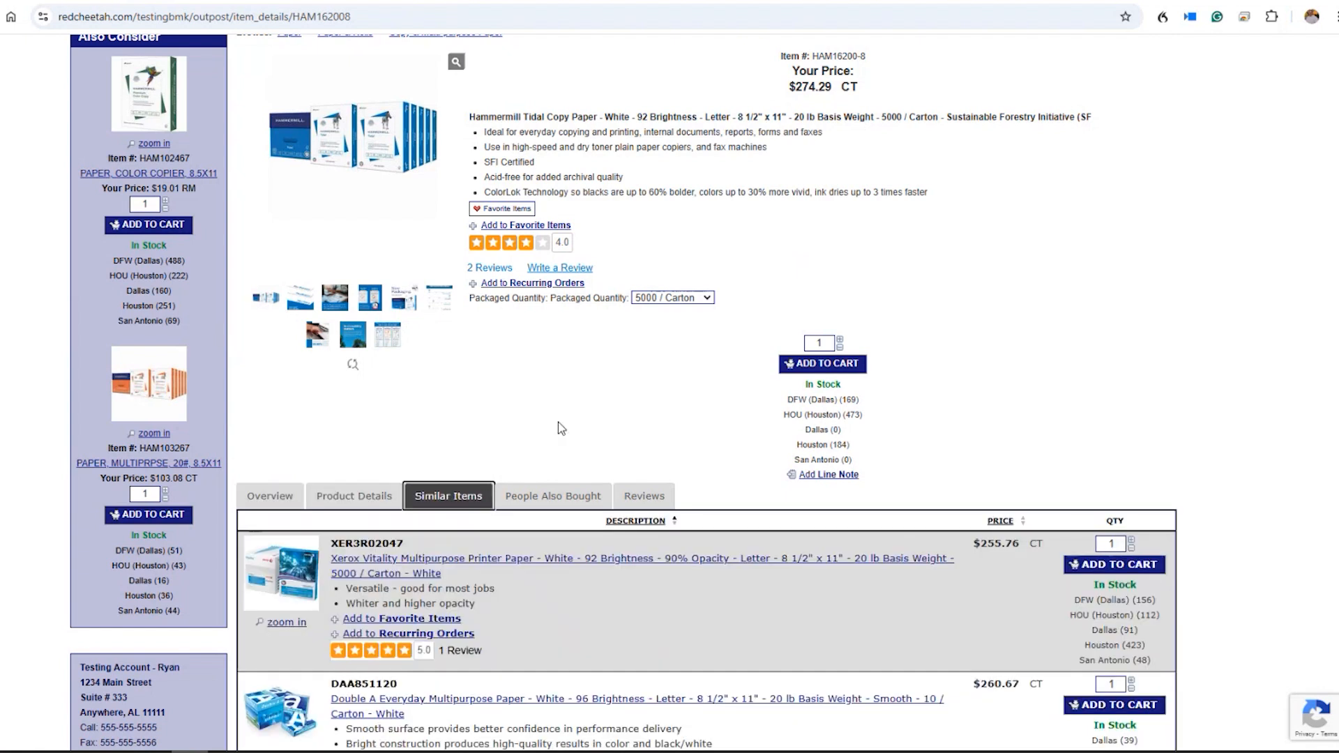
scroll(558, 422, down, 2)
click(644, 348)
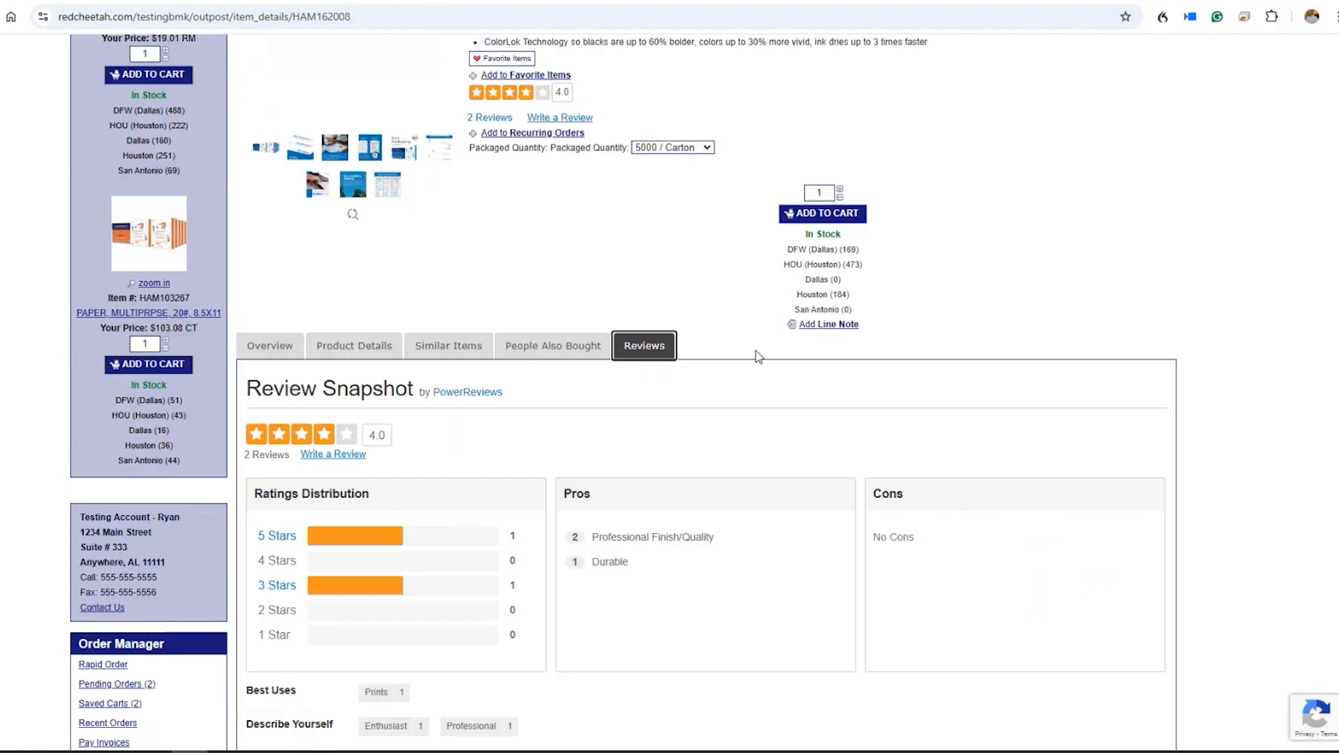
Add a line note to HAM16200-8 with the recipient's first name followed by "in accounting"
click(821, 324)
text(Dain)
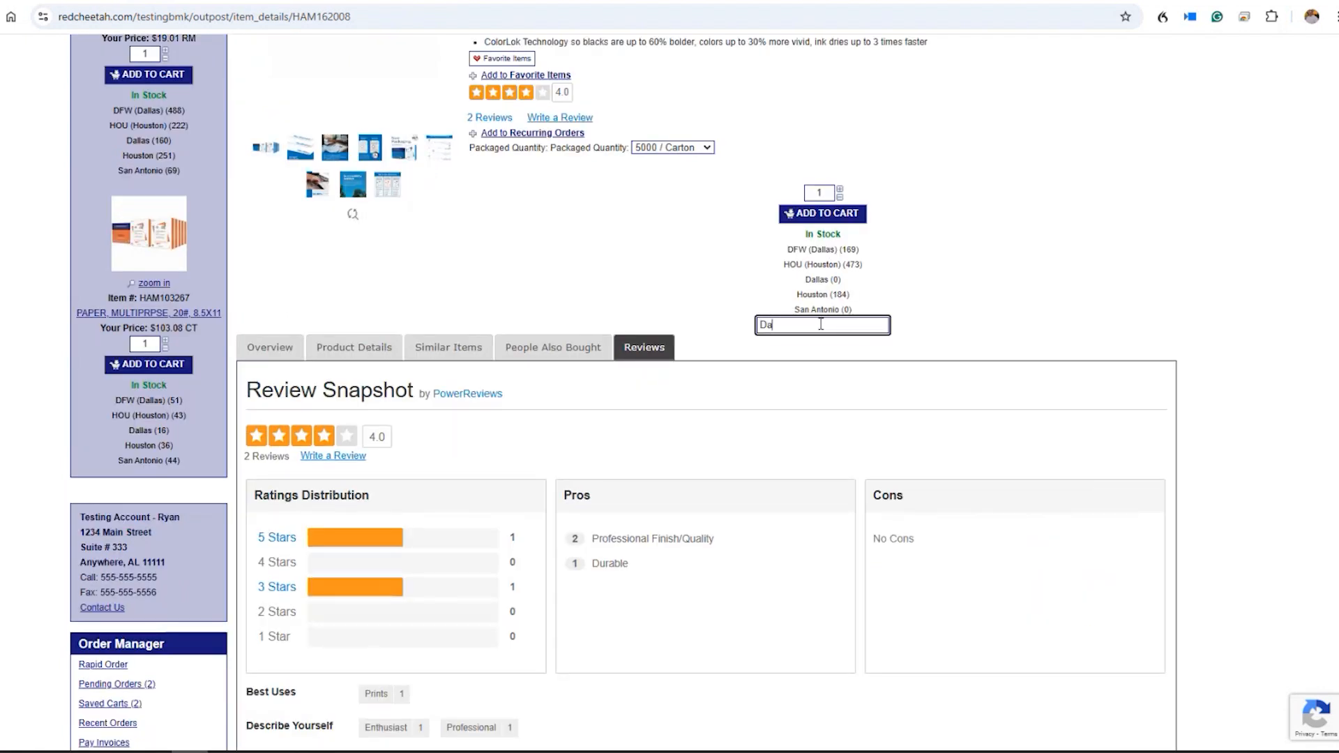
key(BackSpace)
key(BackSpace)
key(BackSpace)
text(n in accounting)
click(947, 300)
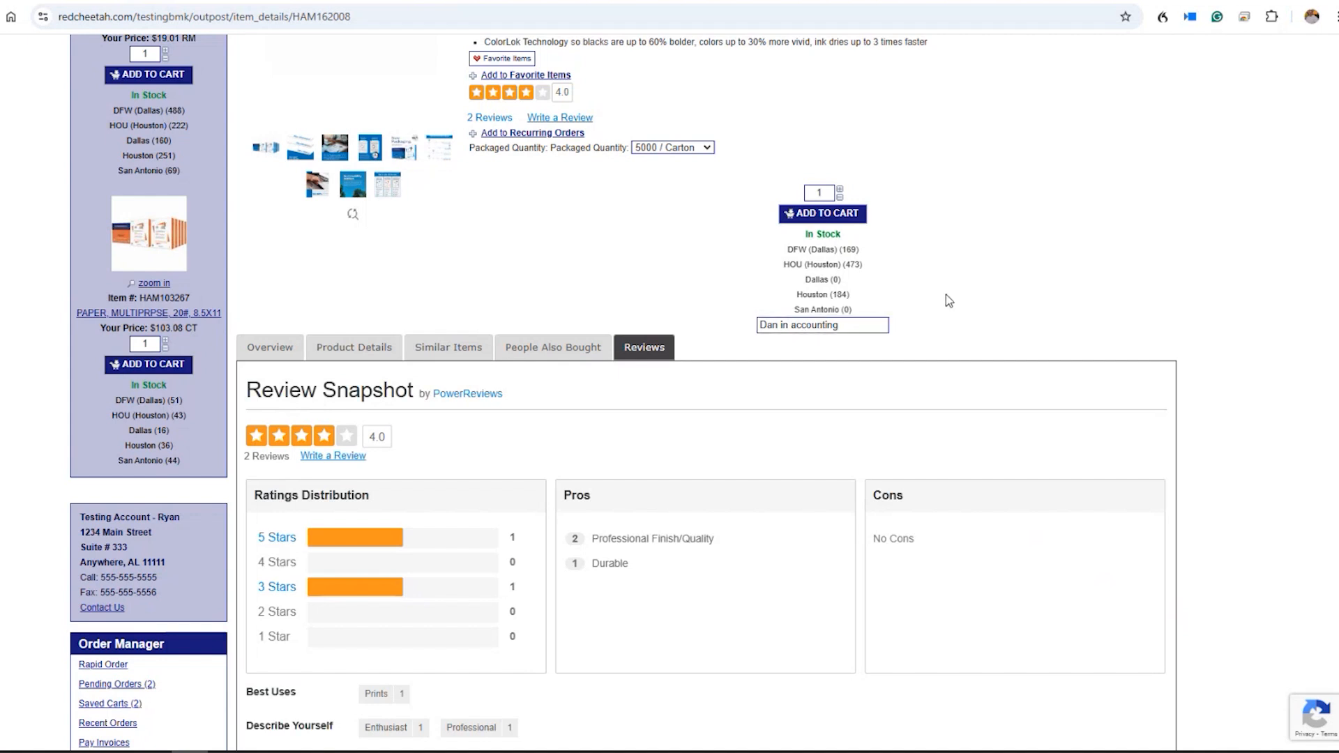
Set the quantity of HAM16200-8 to 2 and add it to the cart
scroll(945, 295, up, 1)
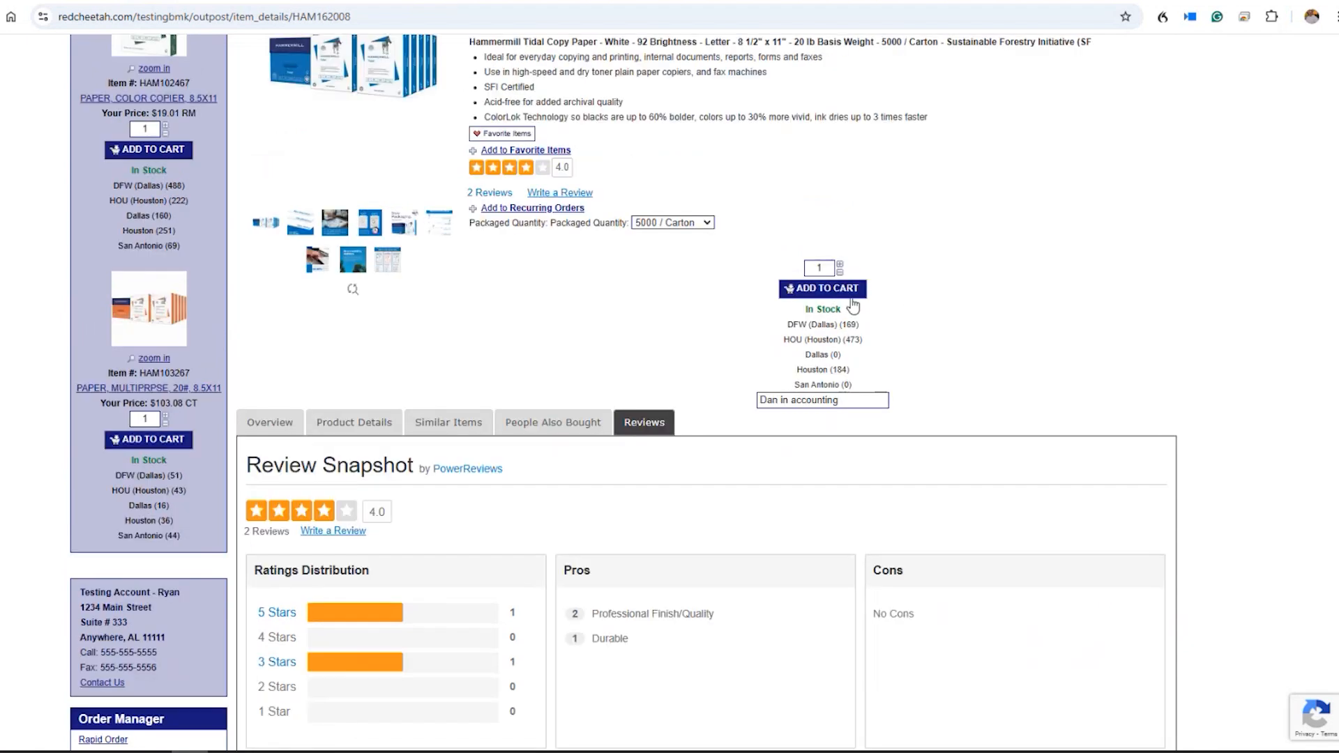
click(841, 264)
click(847, 293)
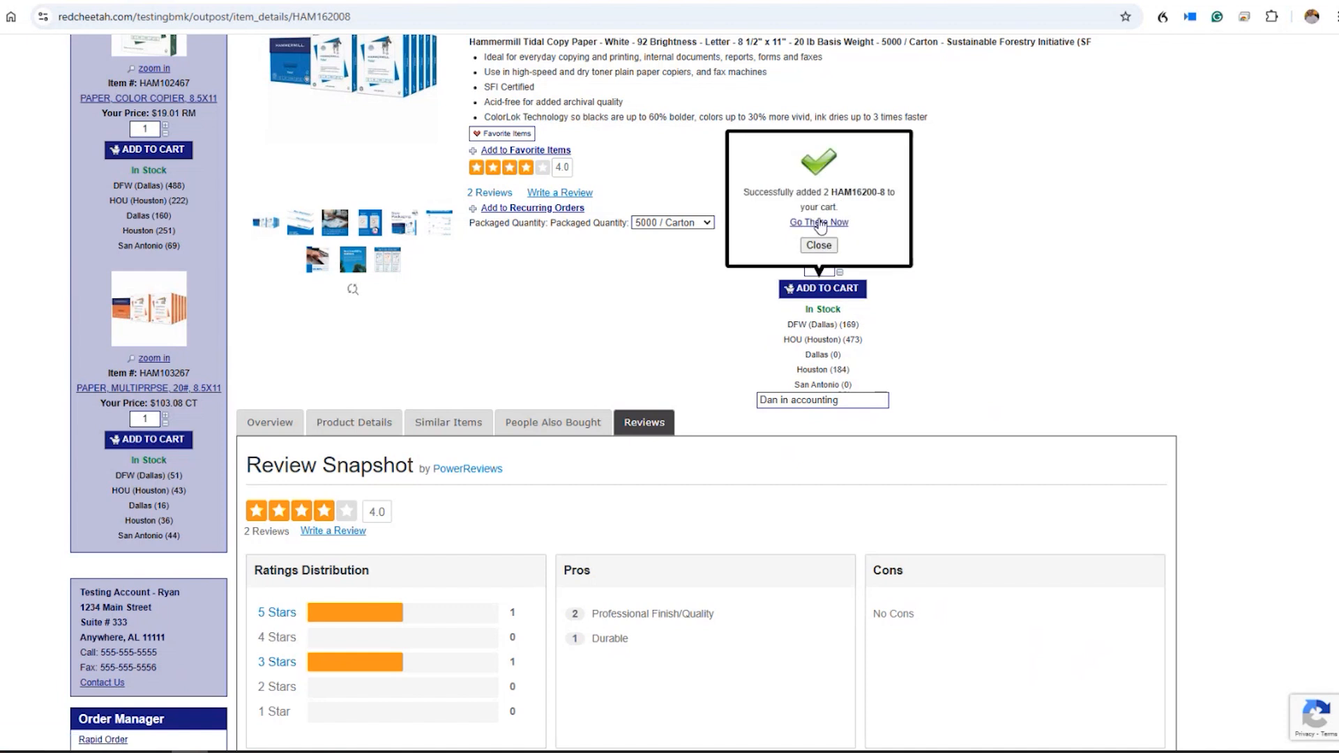
Review the New Hire group in the favorite items and add one box of AVE5160 address labels to the cart
scroll(621, 399, up, 4)
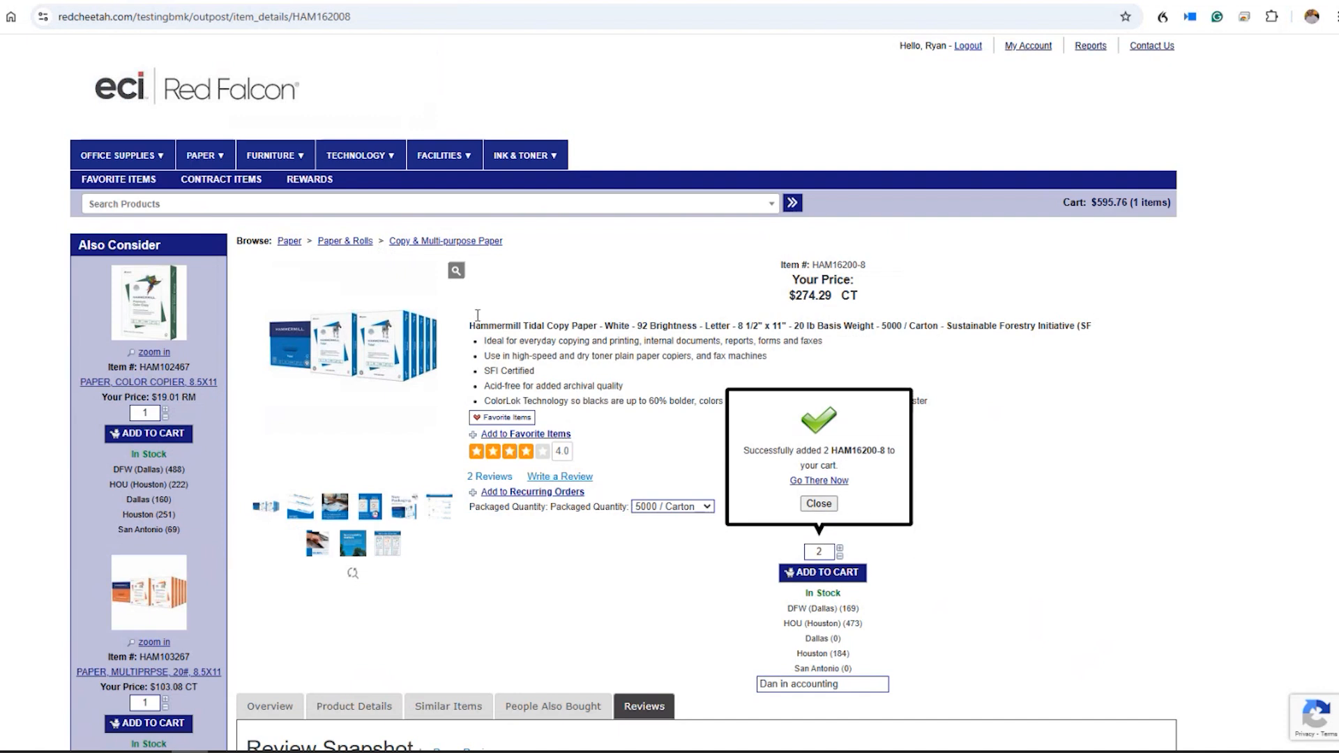
click(109, 180)
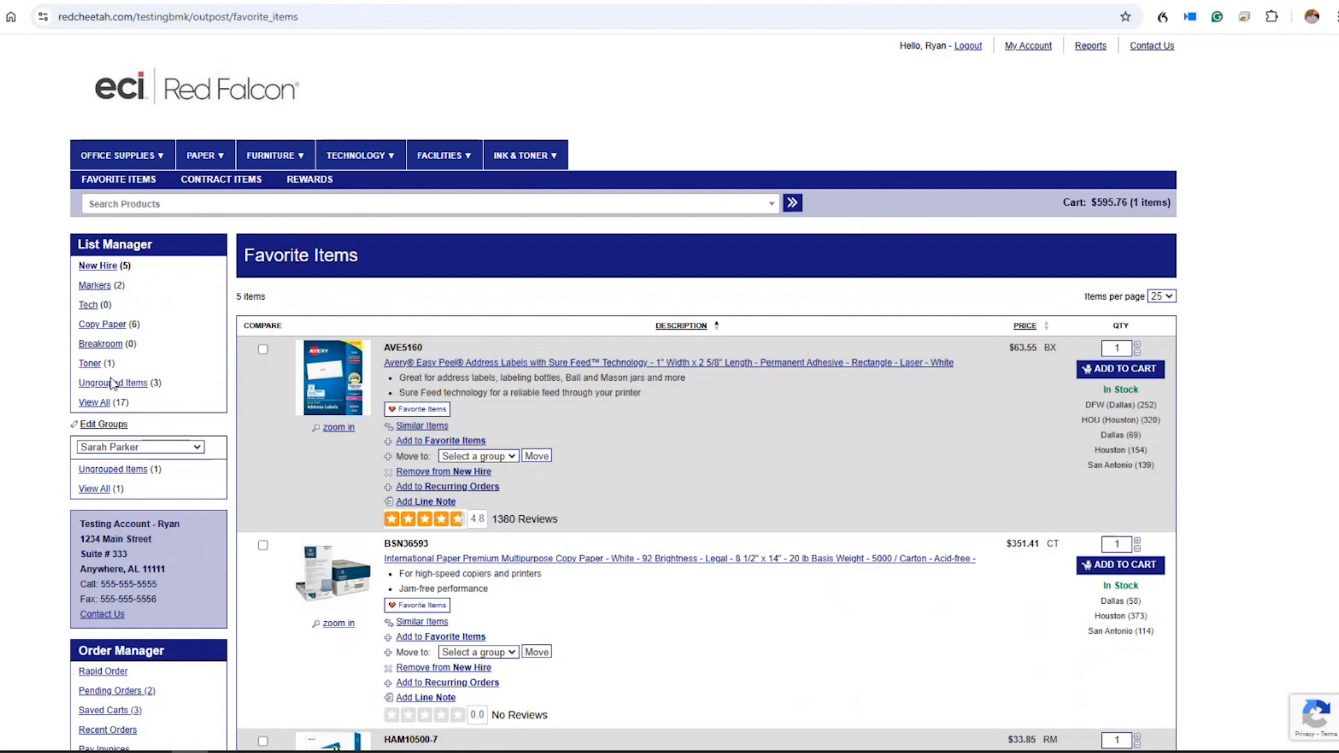
click(89, 269)
scroll(660, 427, down, 3)
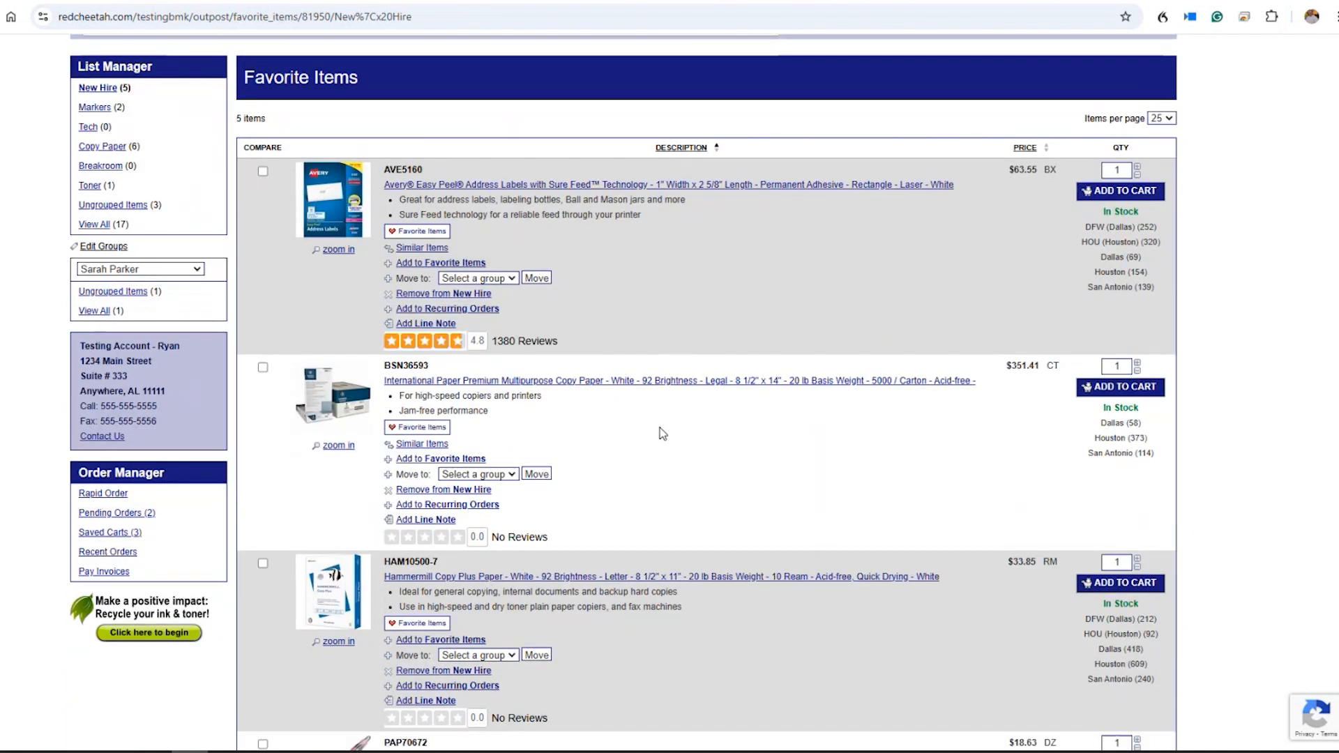
scroll(662, 432, down, 7)
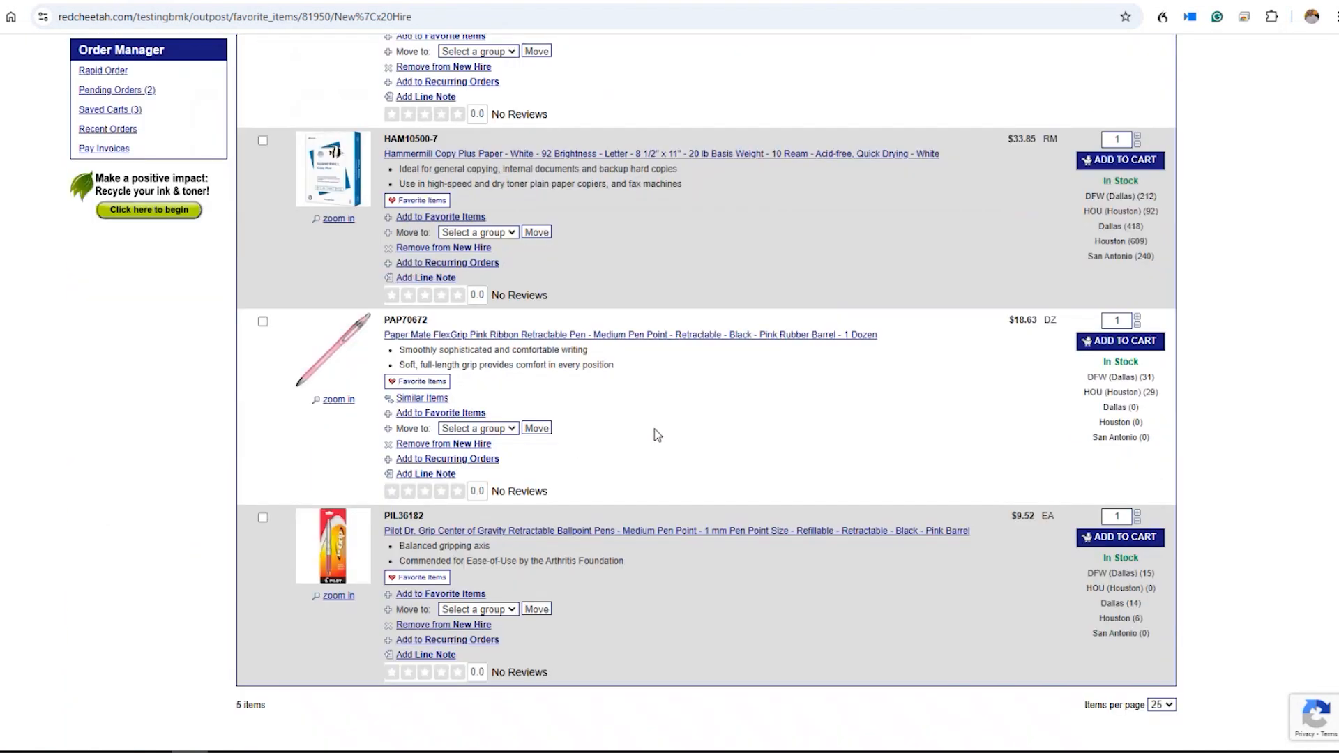
scroll(654, 429, up, 6)
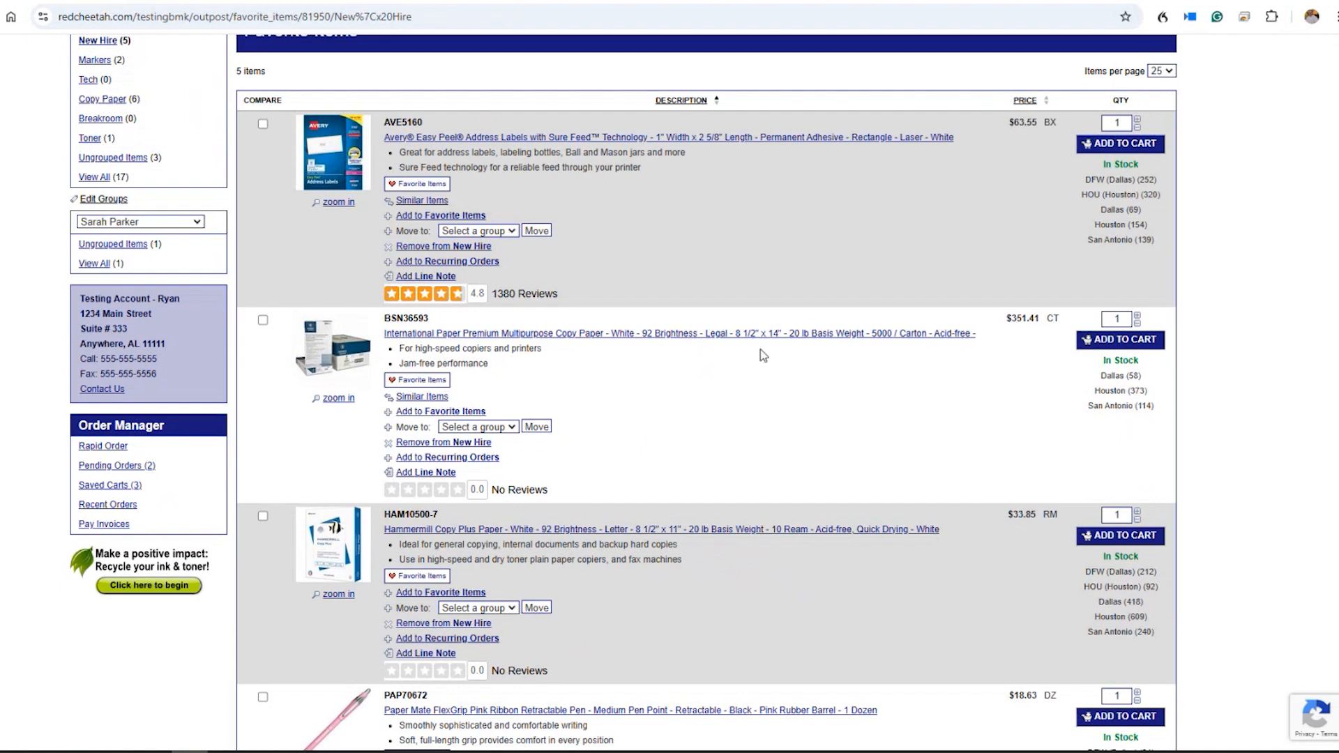
scroll(764, 356, up, 4)
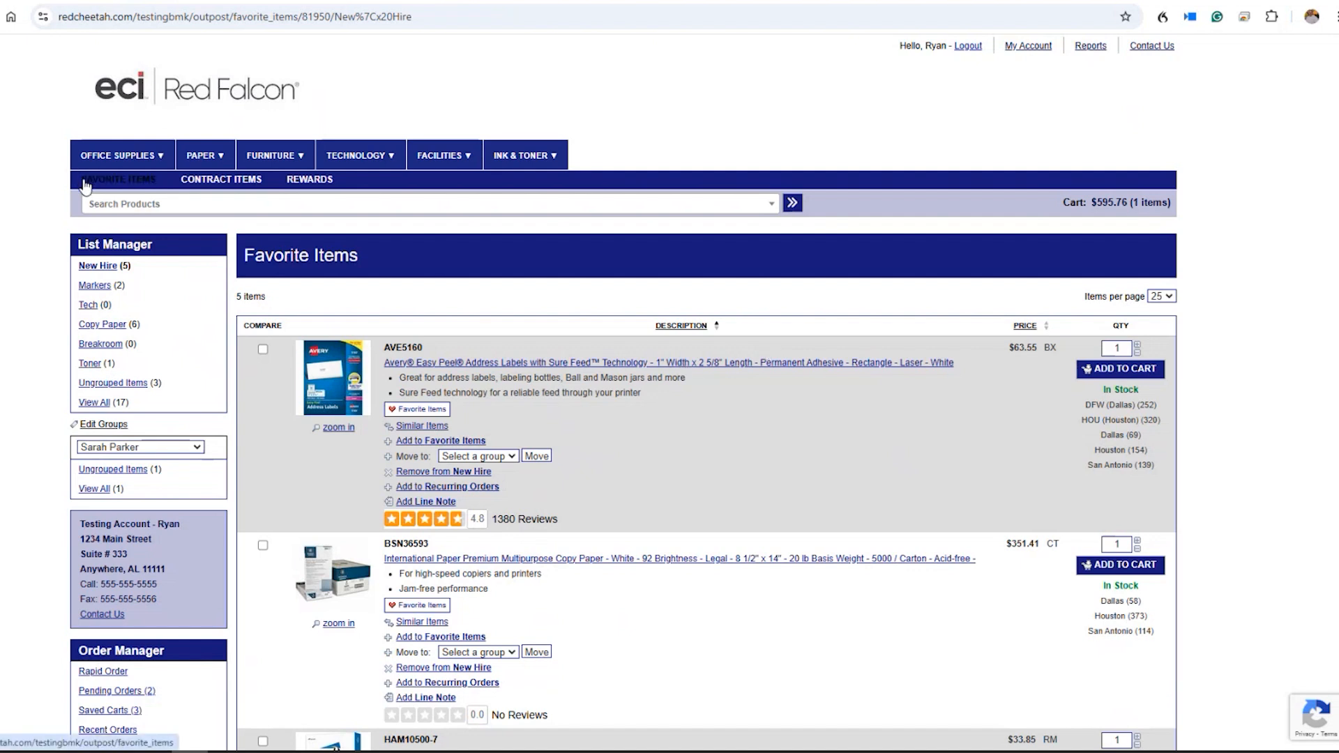
click(1122, 370)
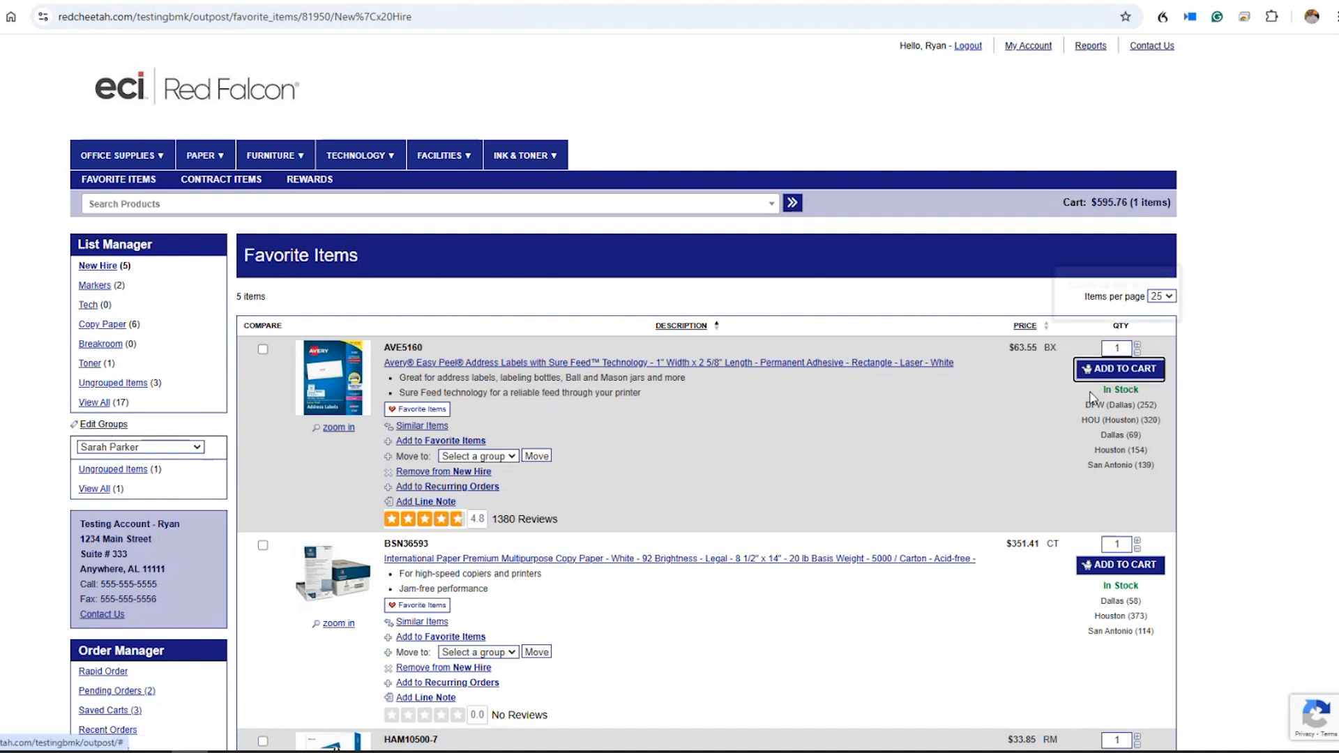
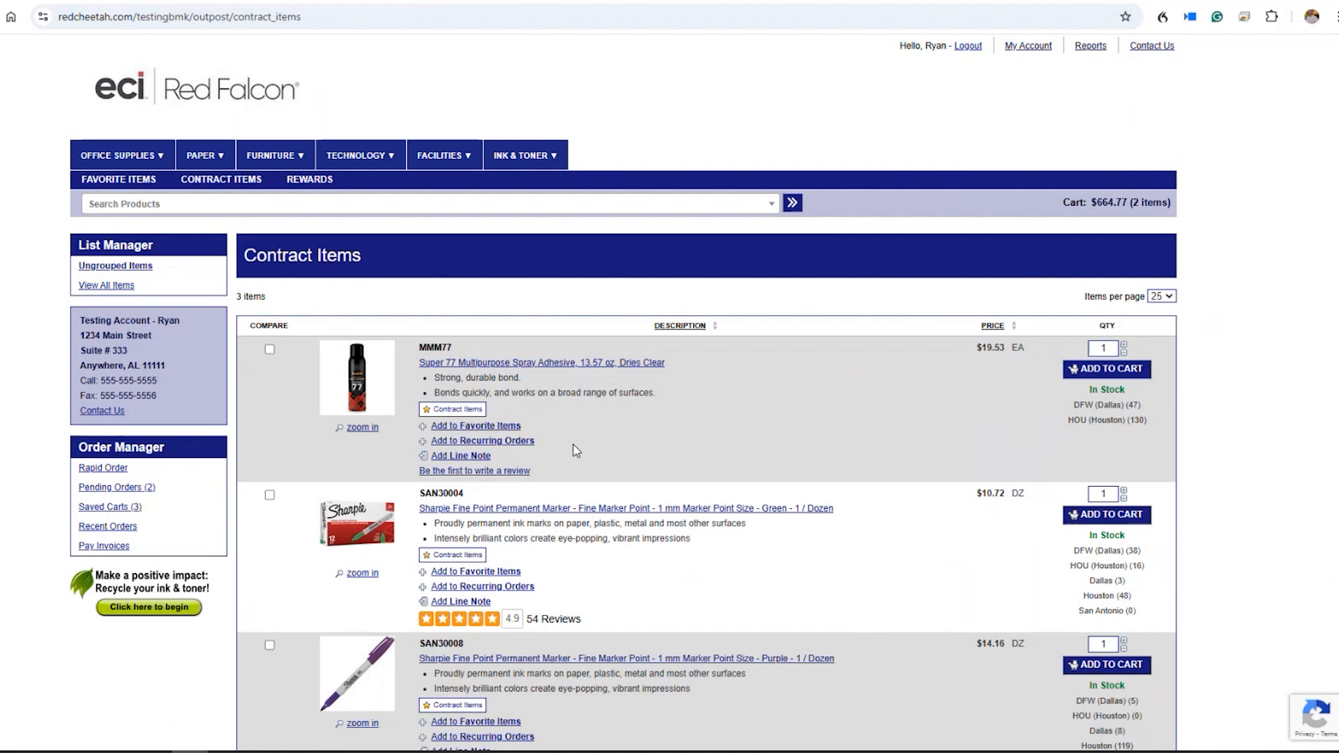
Add one dozen green Sharpie markers SAN30004 from the contract items to the cart
scroll(576, 451, down, 3)
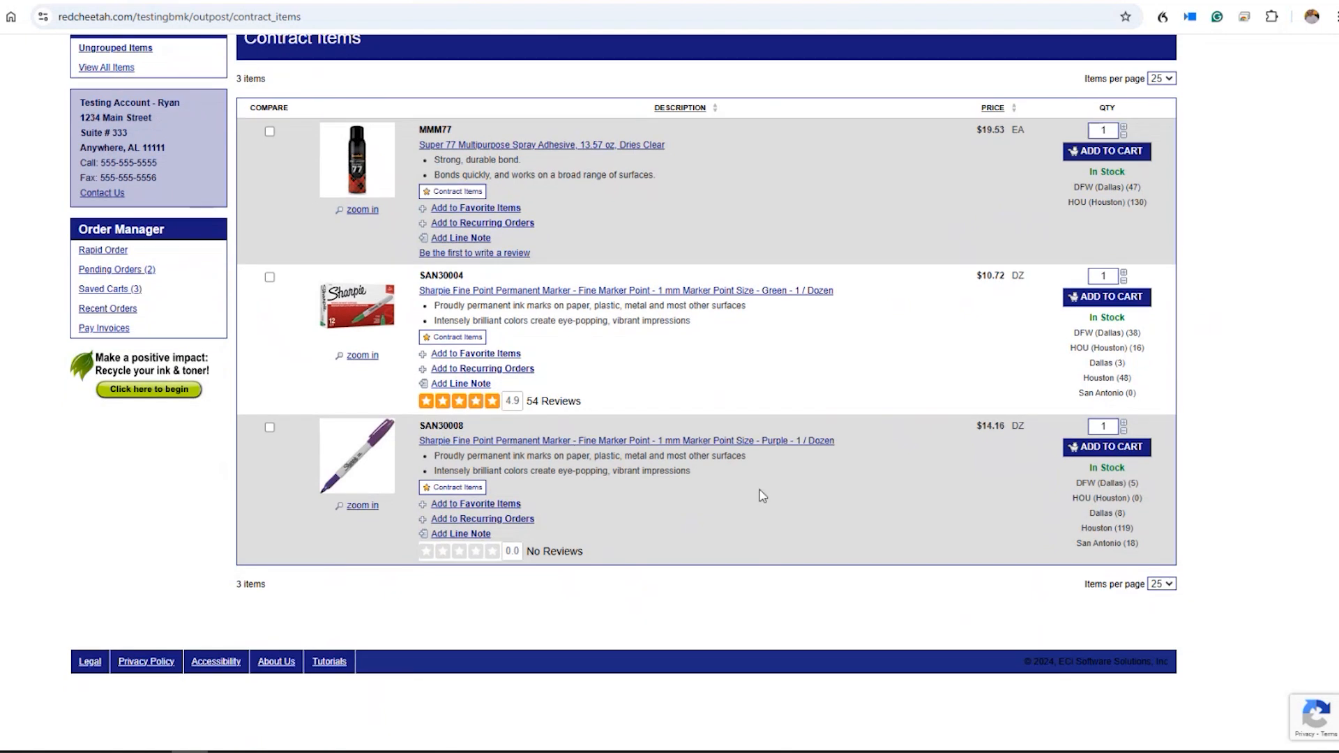
click(1080, 304)
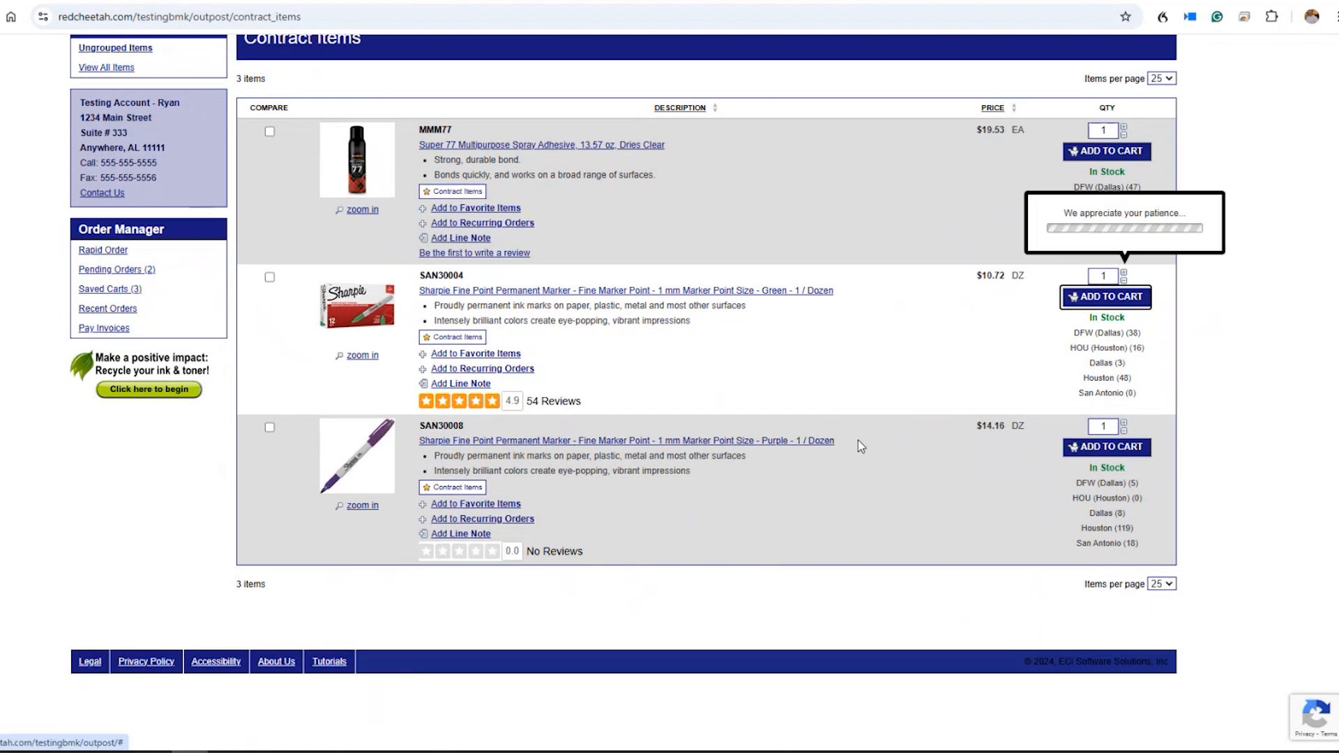
scroll(857, 447, up, 1)
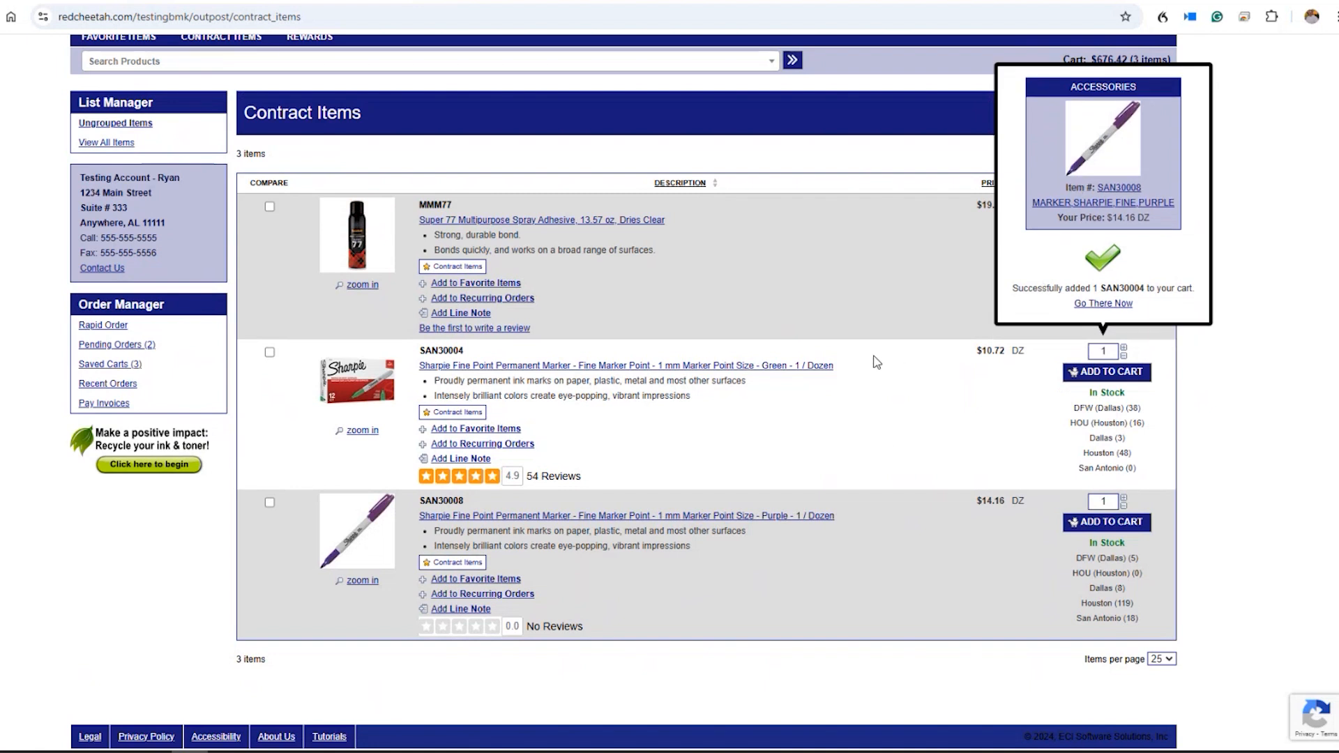
Search the storefront for "lorell 86200" and open the chair's item page
scroll(877, 363, up, 2)
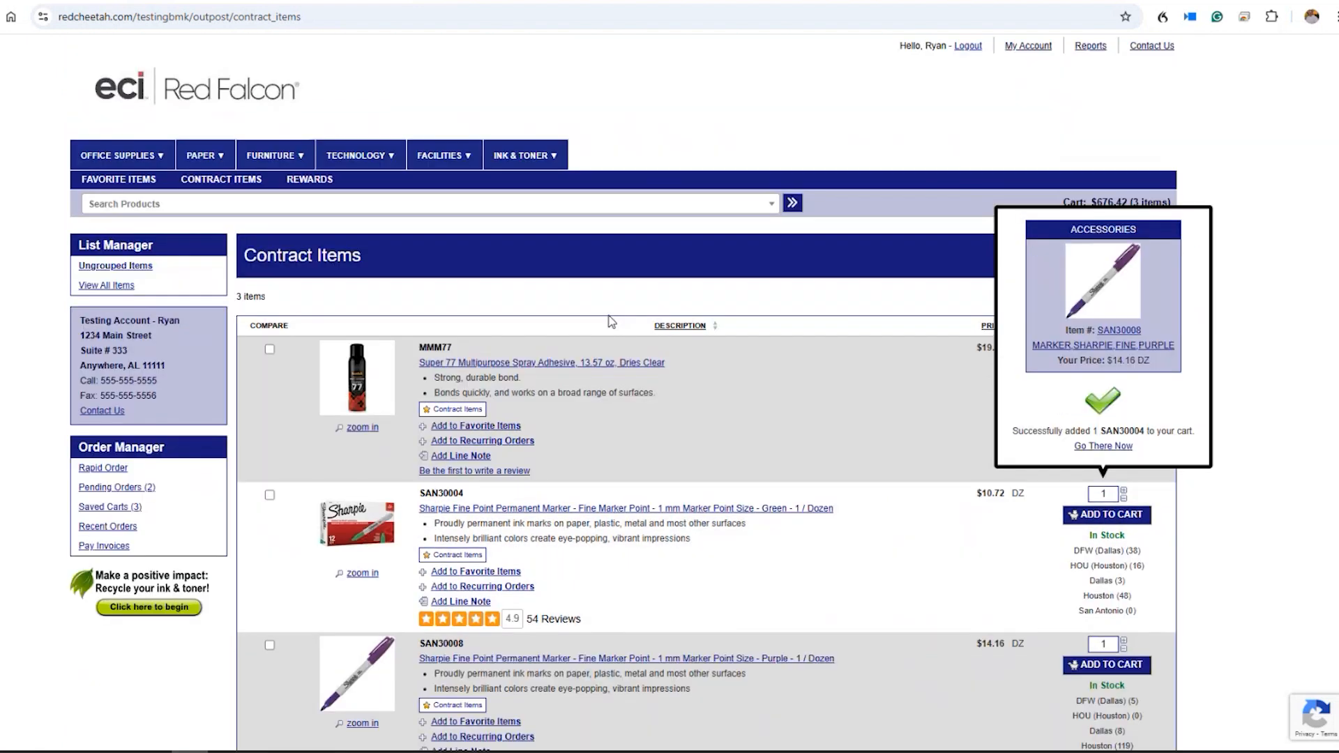
click(495, 205)
text(lore)
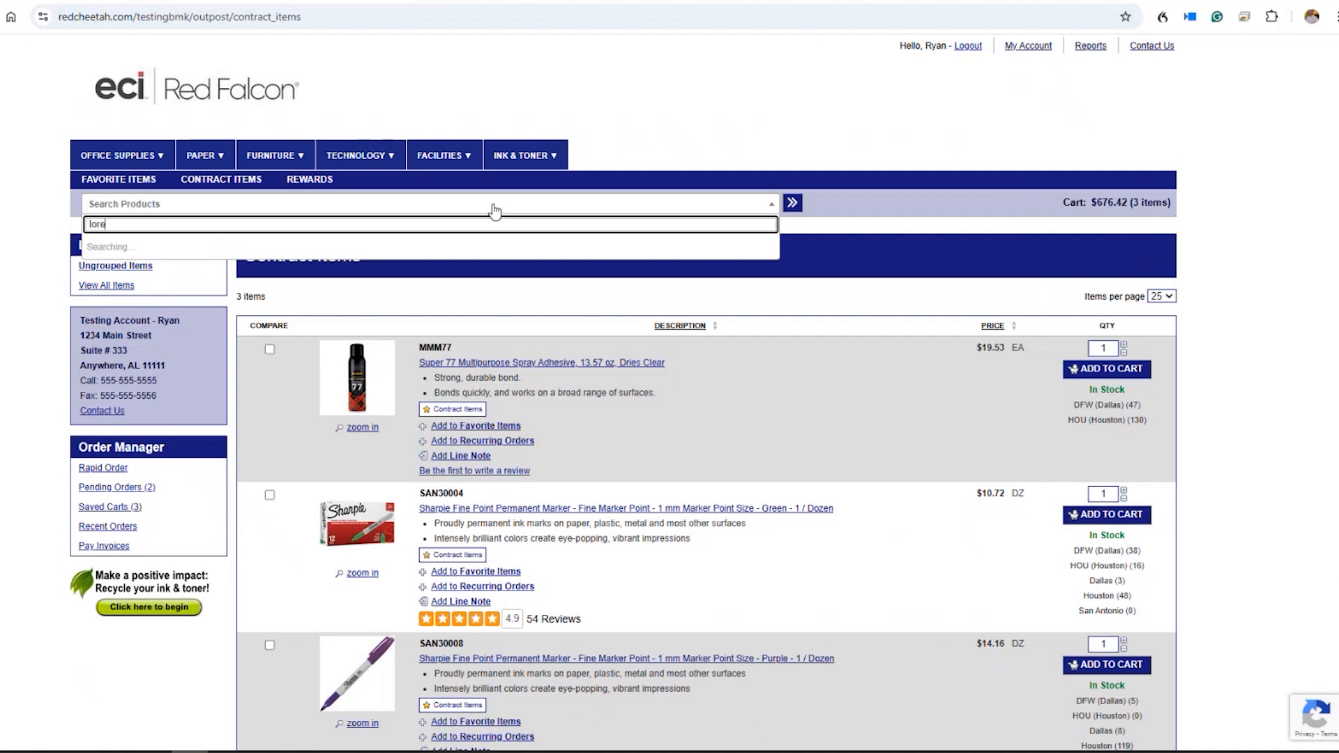
text(ll 86200)
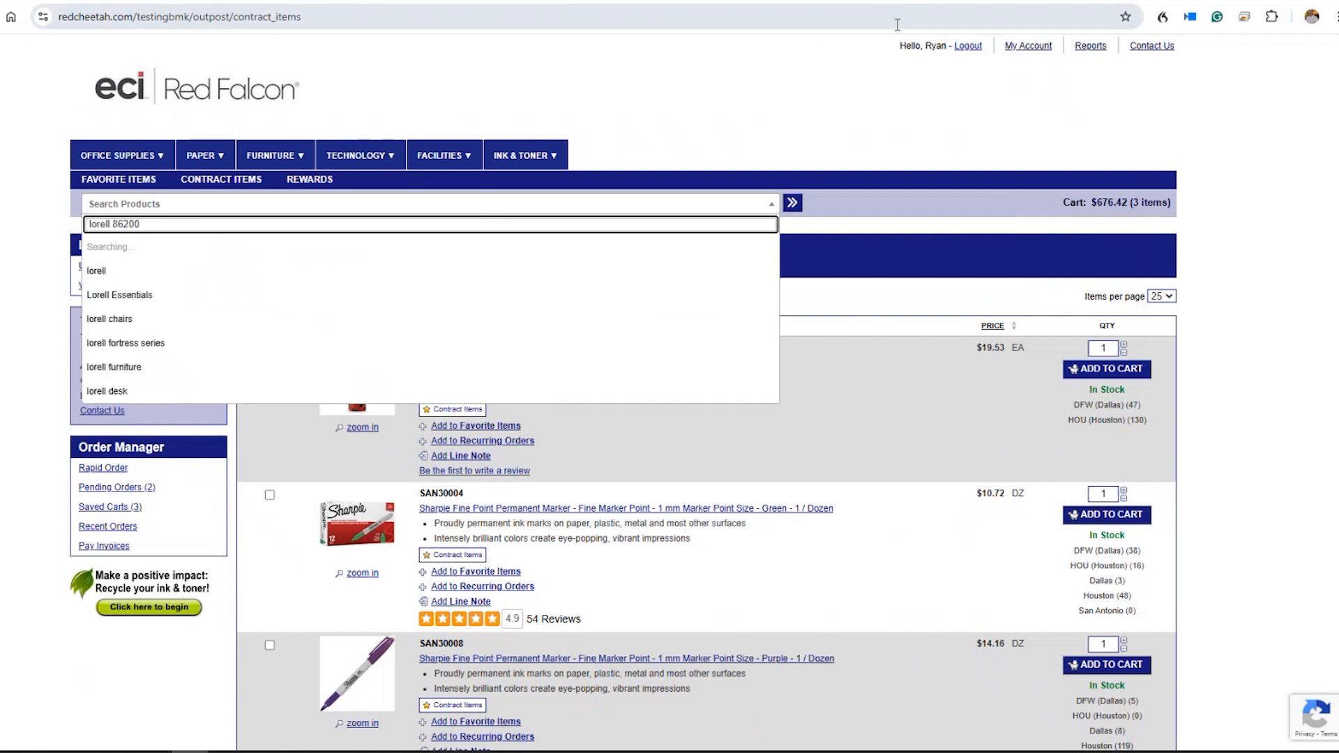
key(Return)
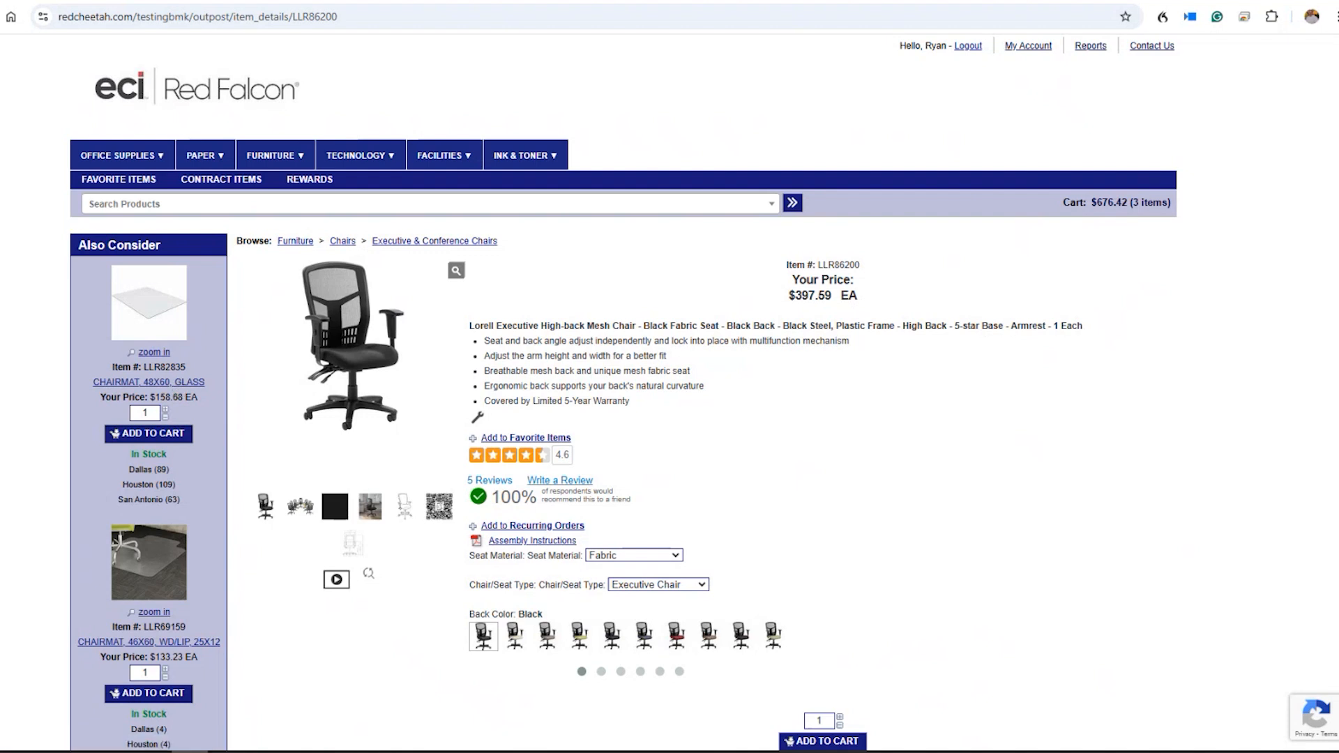
Examine the chair/seat type options, overview content and Lorell brand section on the LLR86200 item page
scroll(366, 460, down, 2)
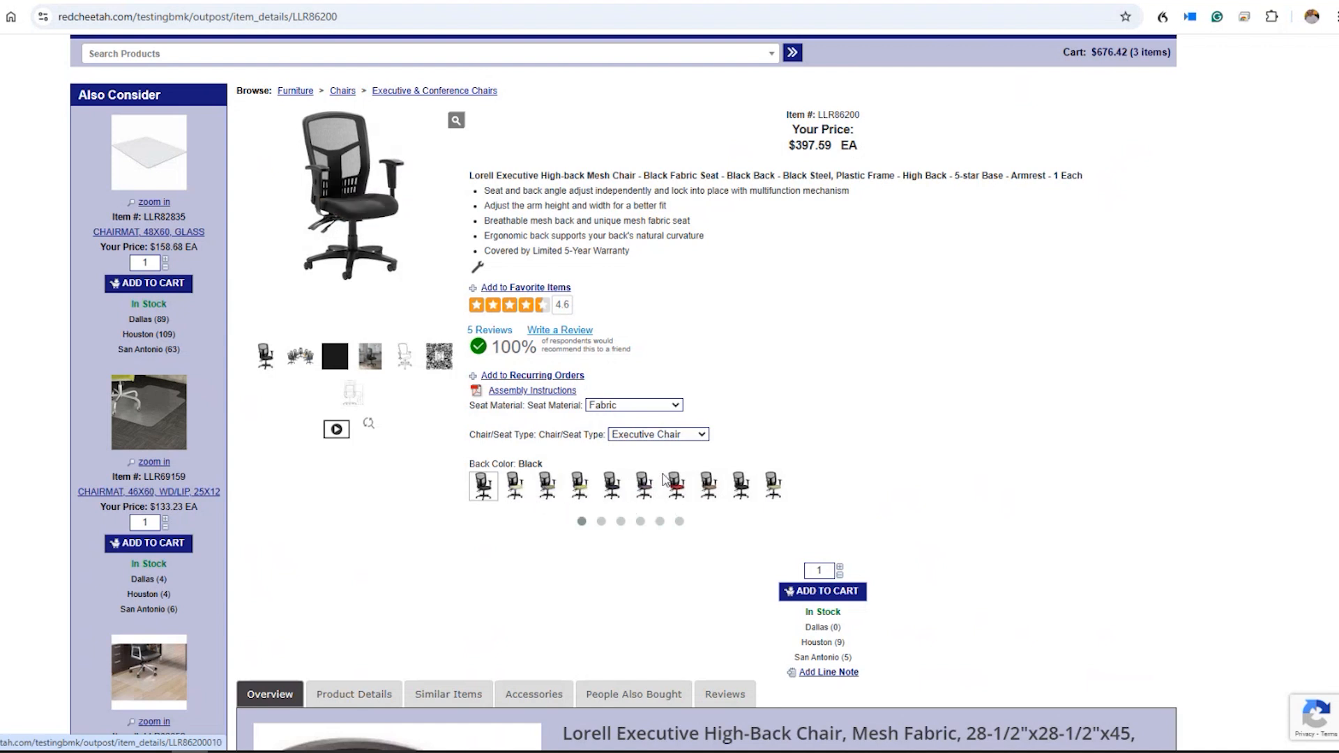
click(659, 435)
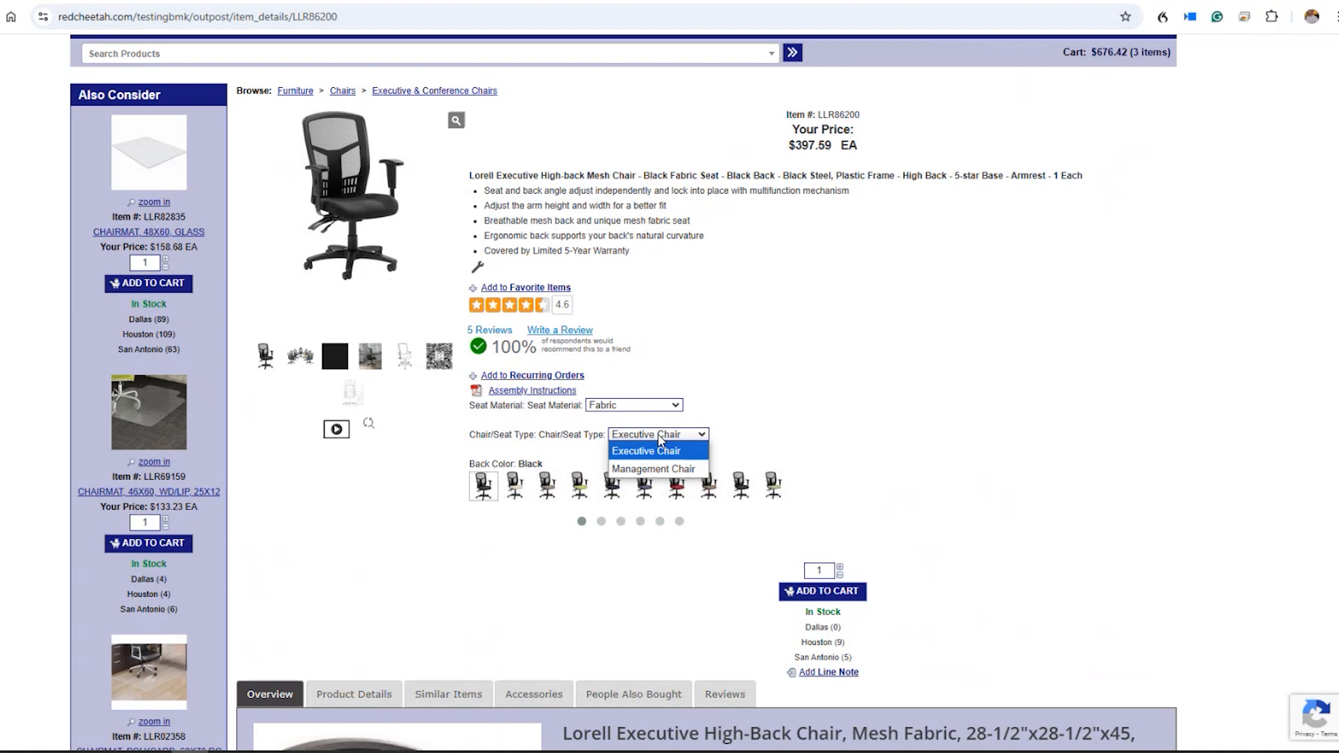
click(752, 375)
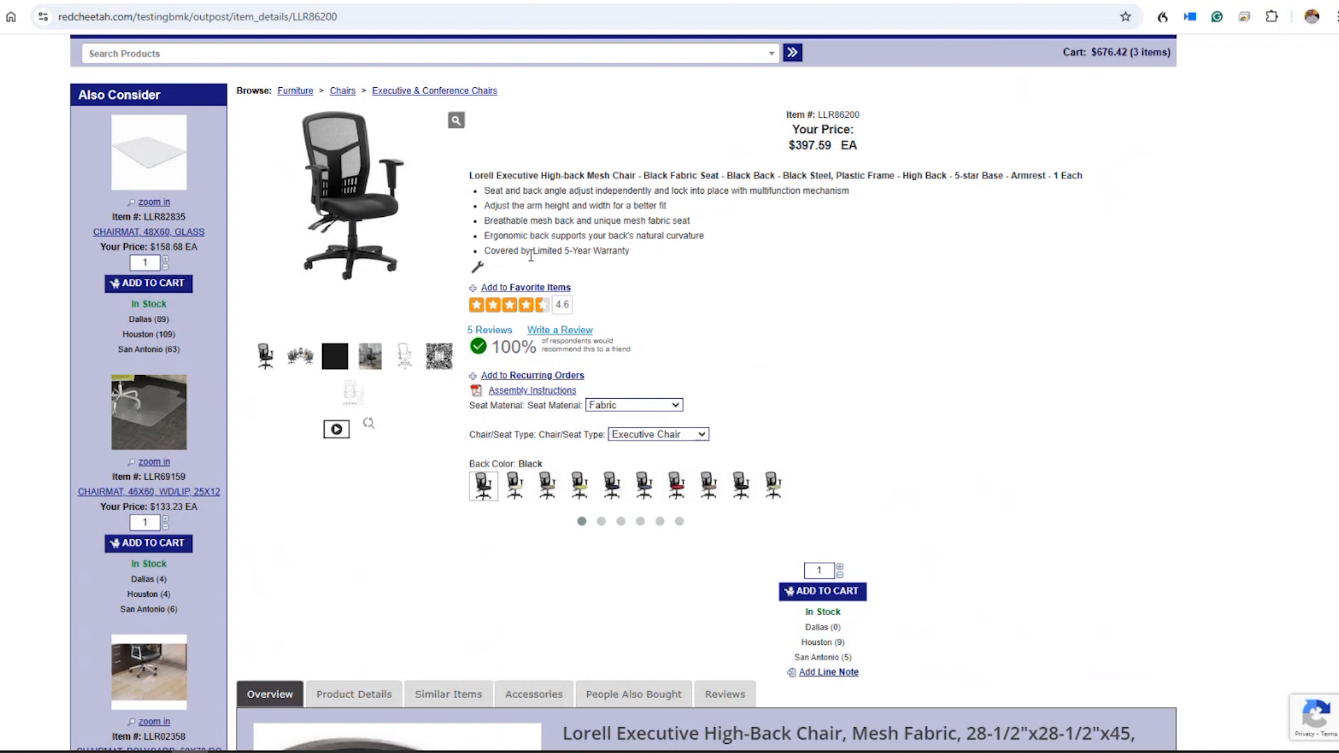
mouse_move(397, 262)
scroll(914, 368, down, 12)
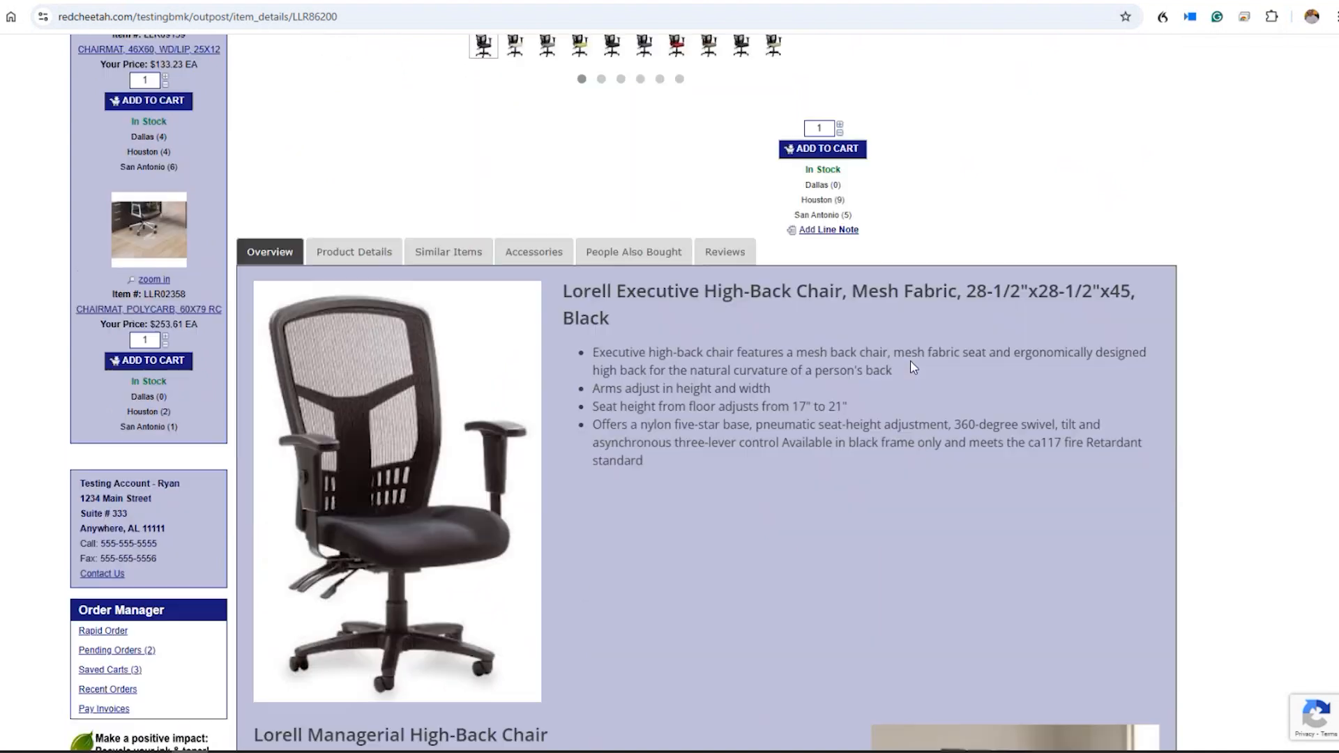
scroll(911, 367, down, 8)
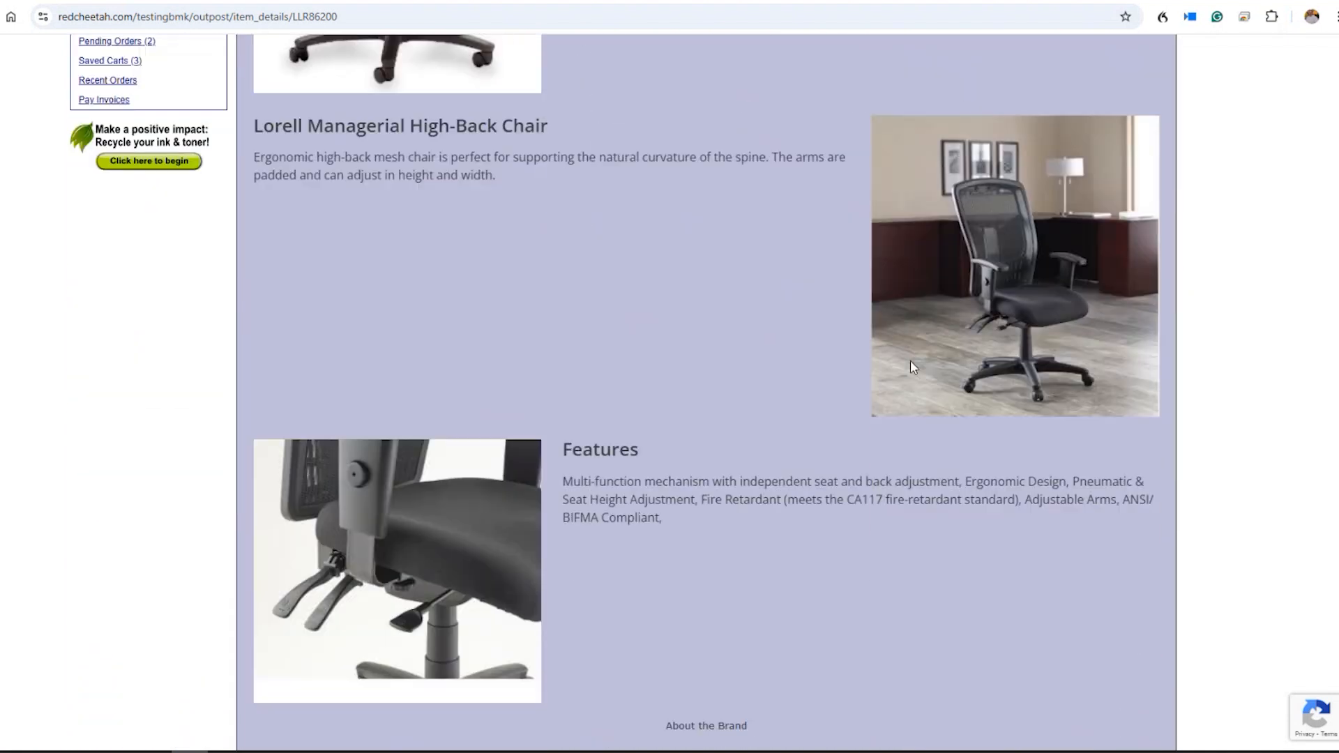
scroll(910, 369, down, 3)
scroll(907, 370, up, 3)
scroll(905, 373, down, 3)
scroll(902, 374, down, 2)
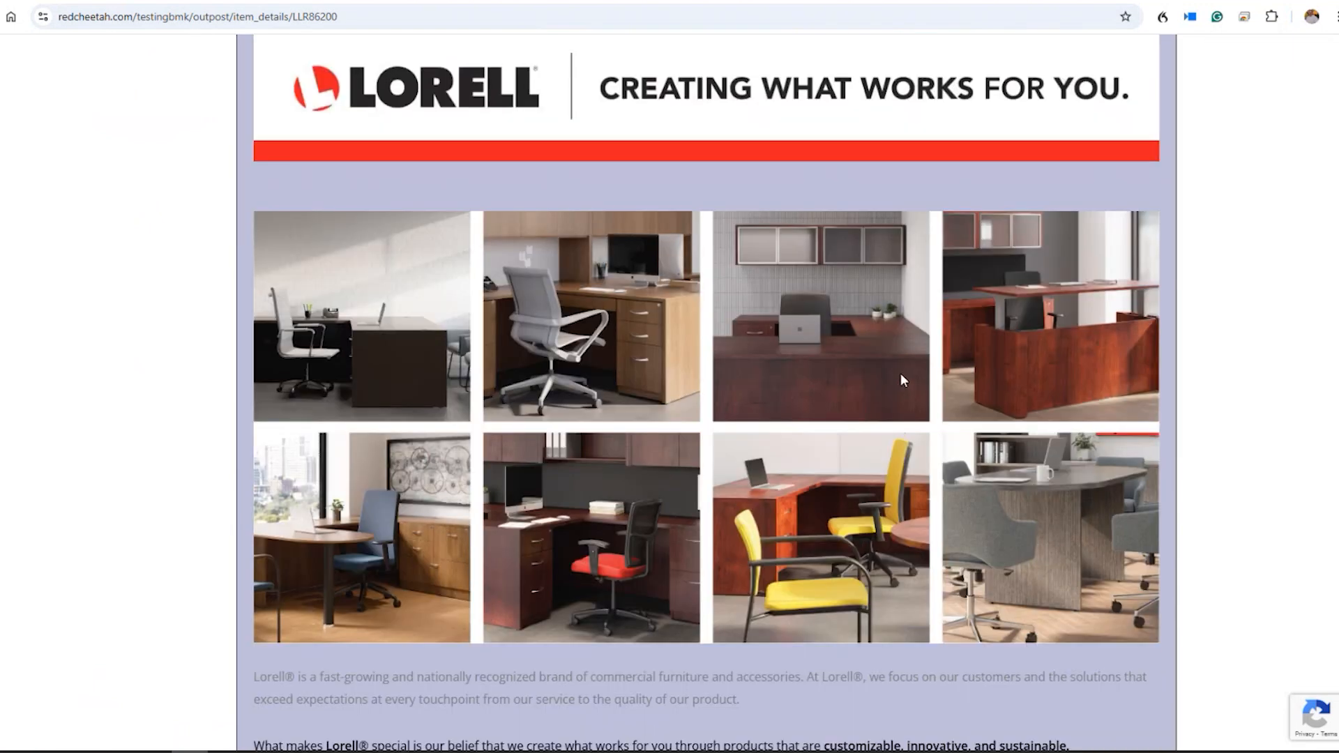
scroll(886, 405, up, 4)
scroll(865, 435, up, 15)
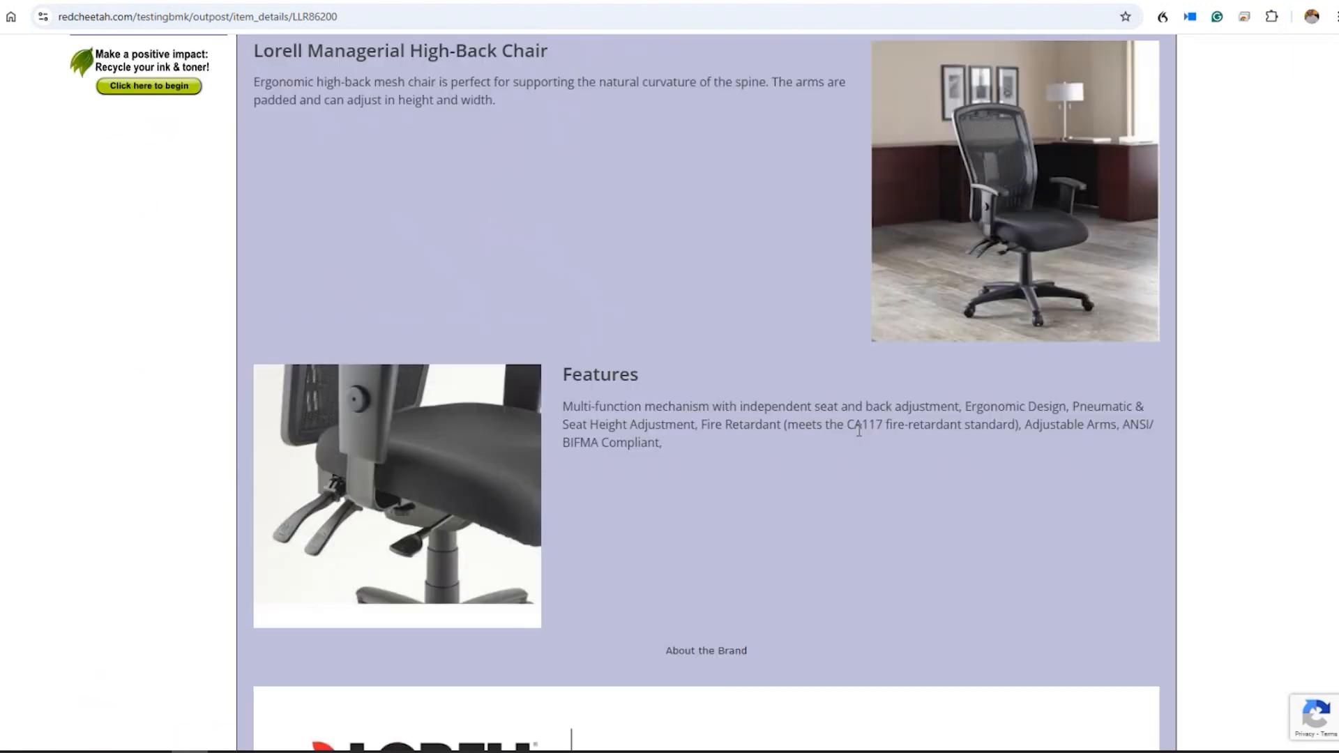
Add one LLR86200 executive mesh chair to the cart and open the shopping cart
scroll(836, 431, up, 3)
scroll(931, 551, down, 3)
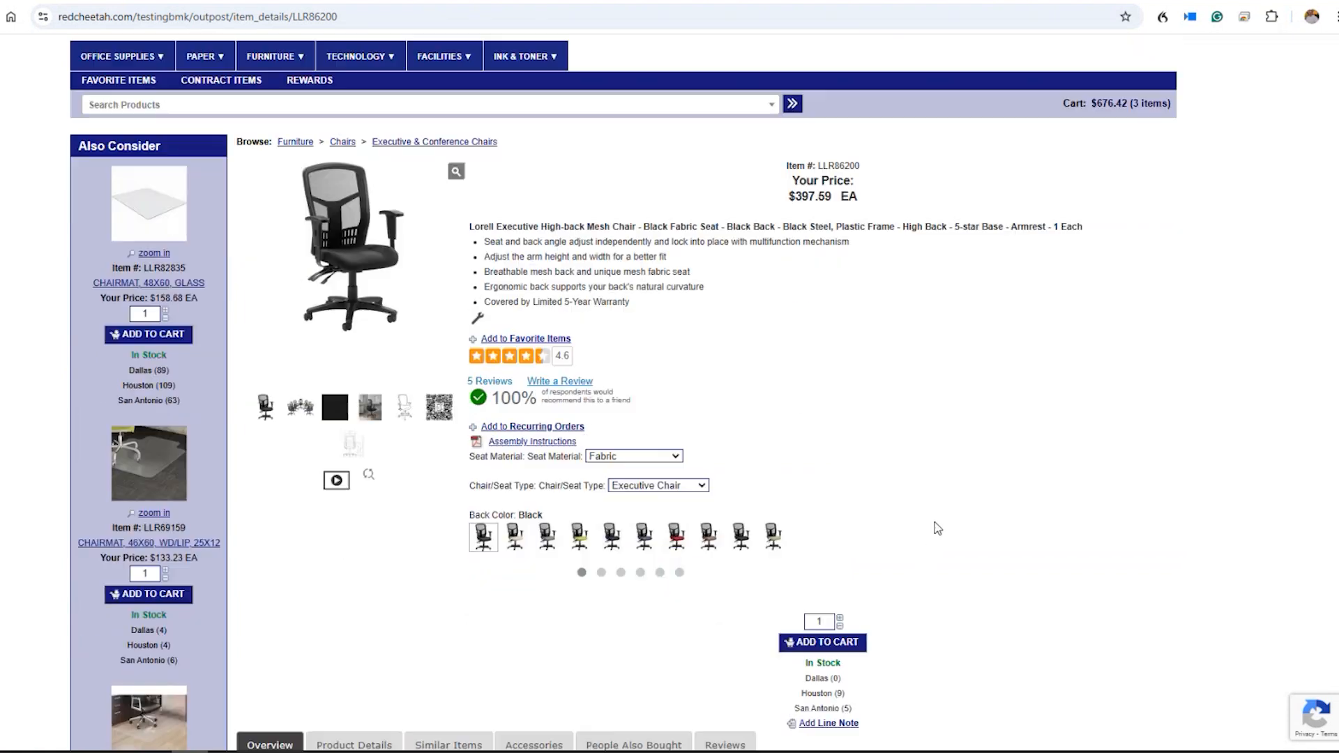
click(823, 591)
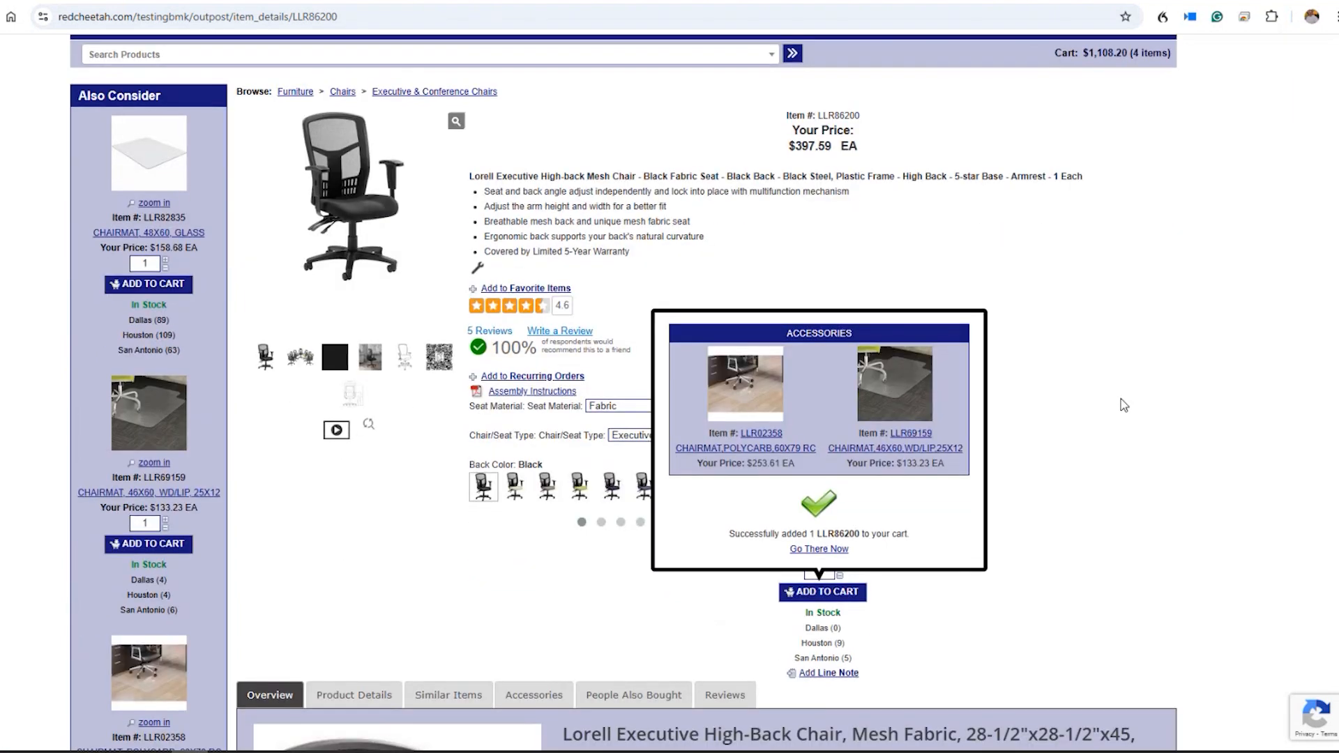
scroll(1114, 387, up, 3)
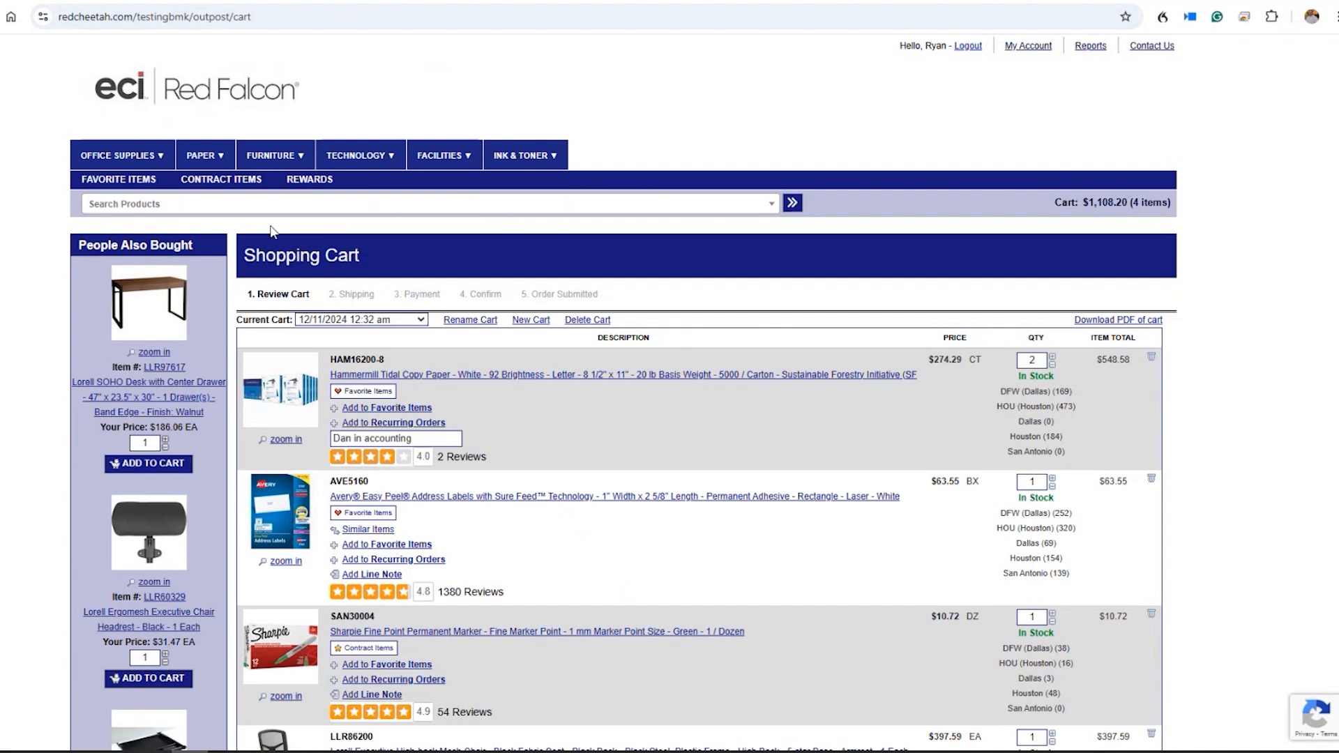
Review the Furniture and Facilities category lists and the cart page's People Also Bought suggestions
mouse_move(280, 160)
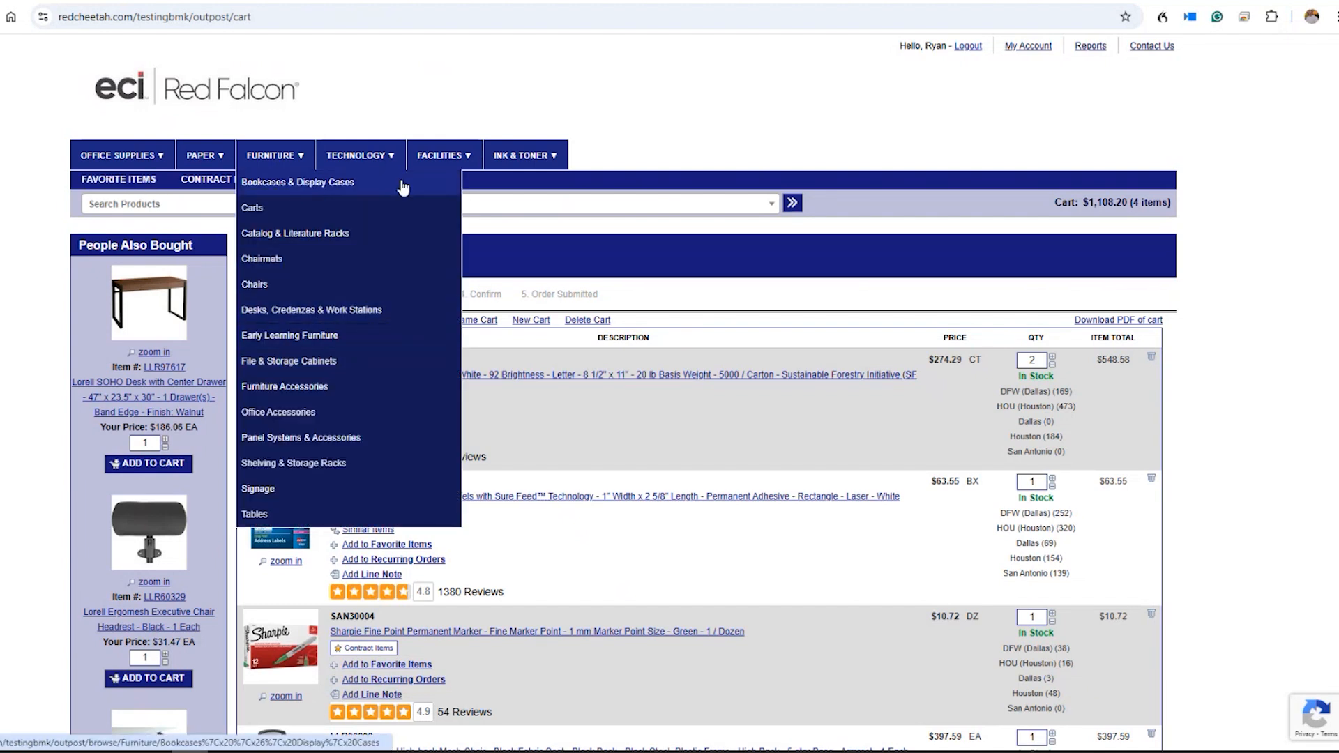
mouse_move(432, 162)
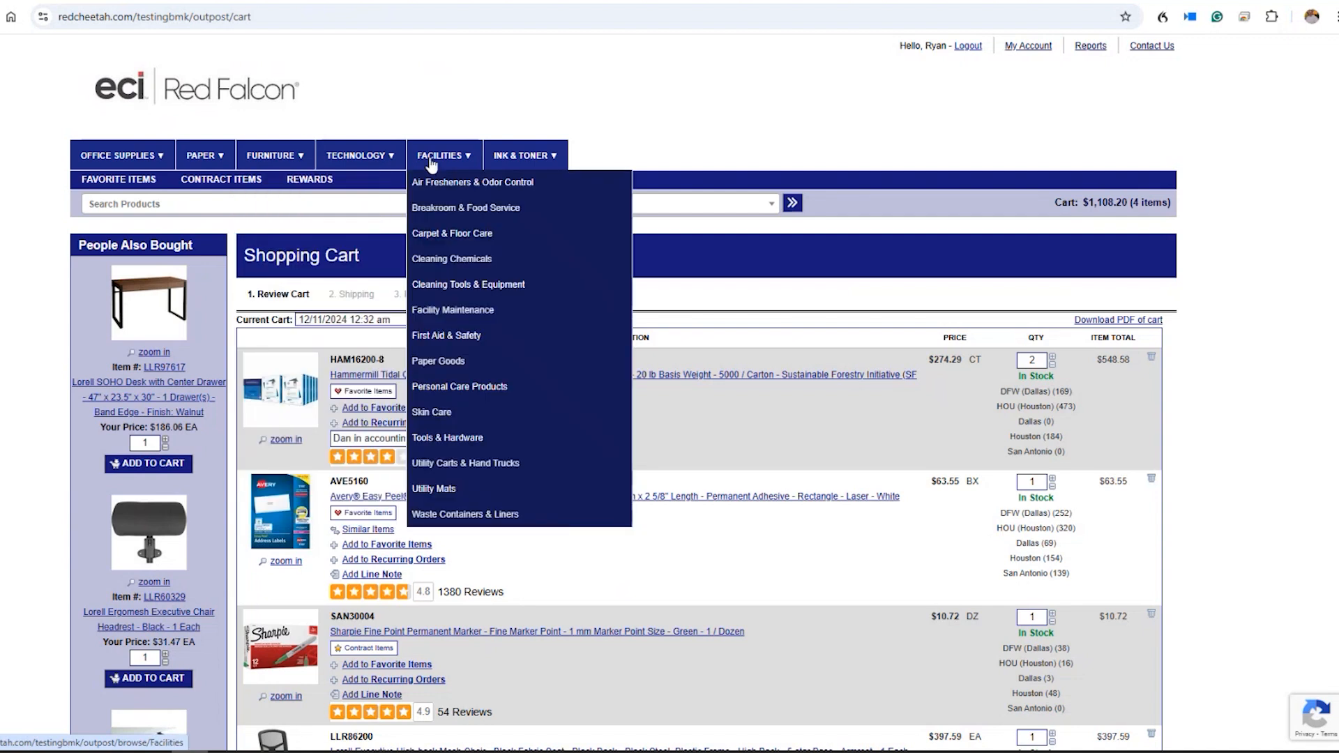
mouse_move(130, 171)
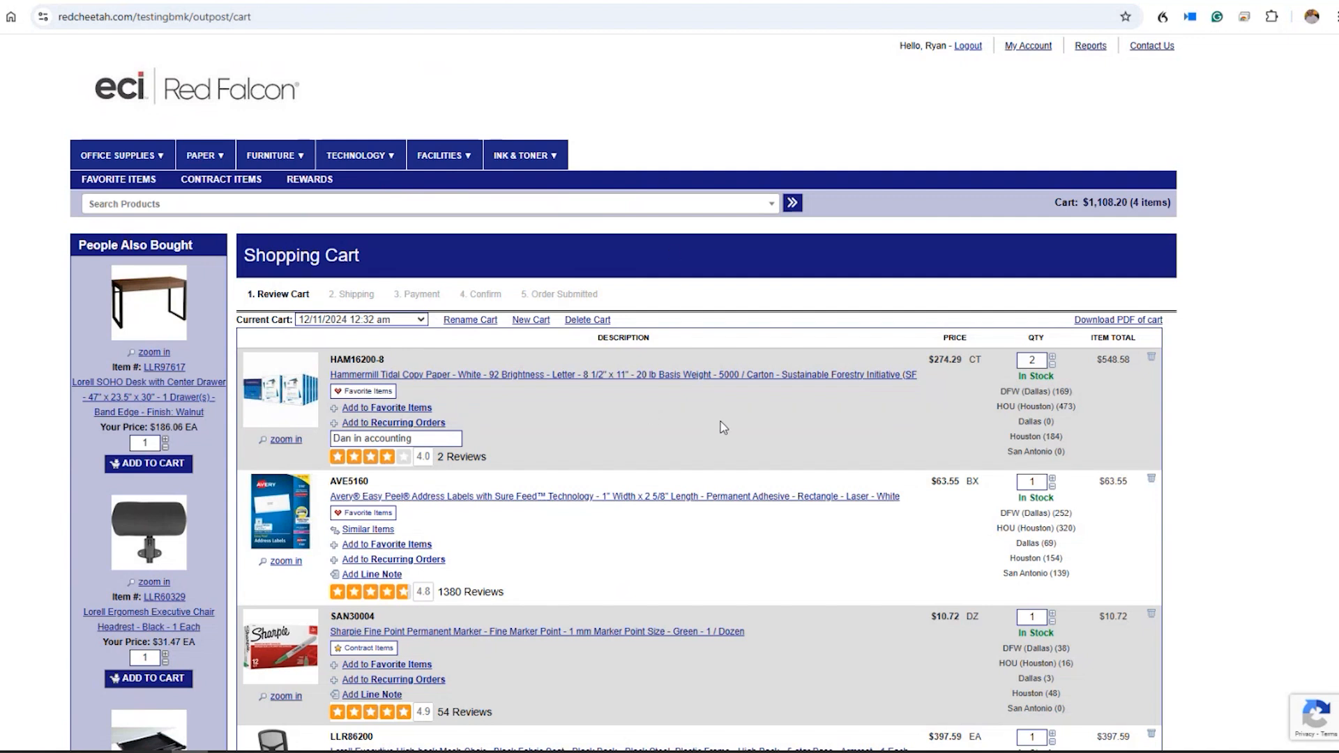
scroll(719, 427, down, 1)
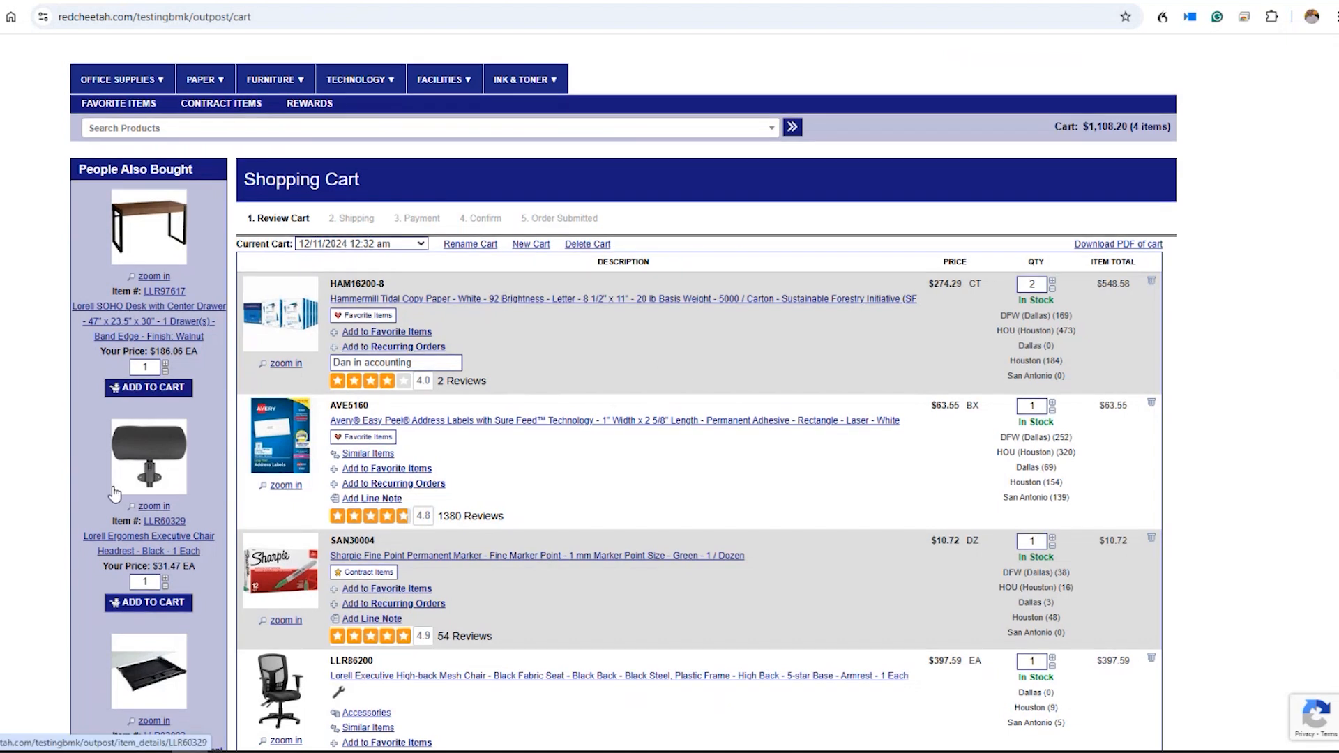
scroll(114, 493, down, 8)
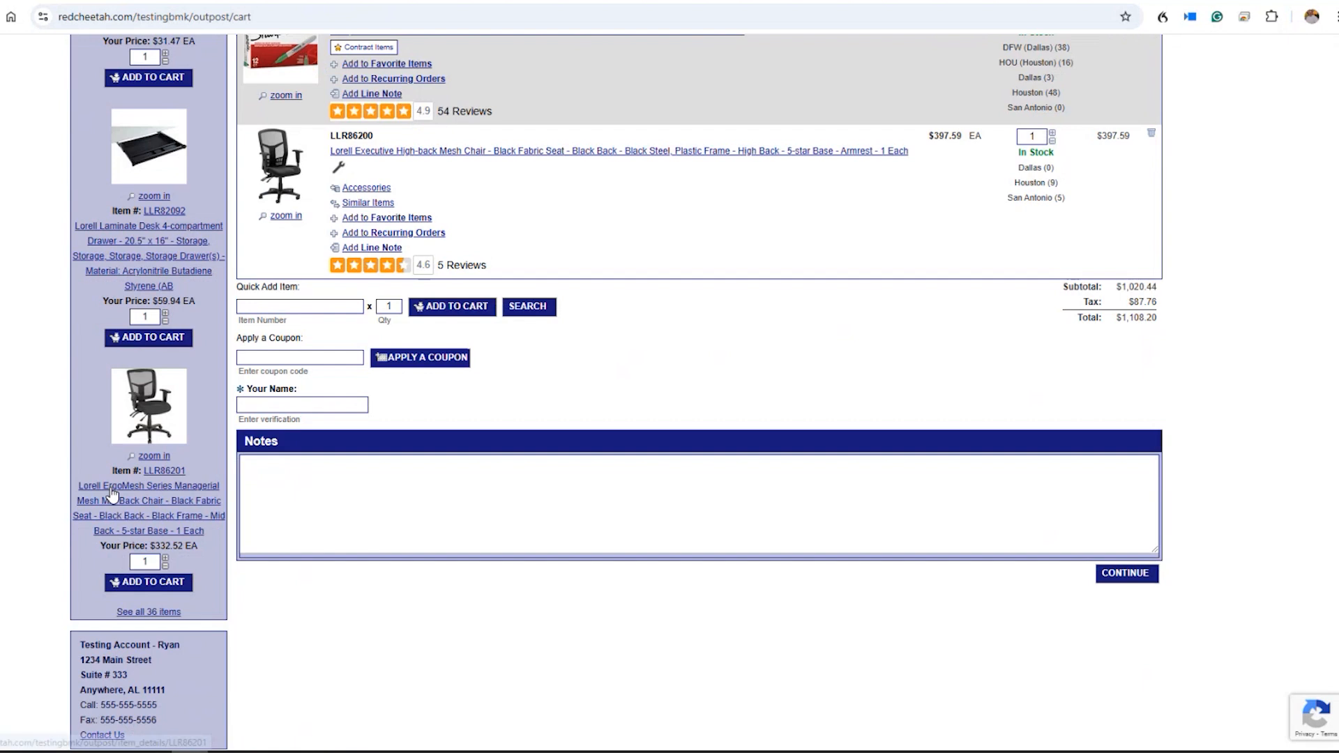
scroll(113, 493, down, 1)
scroll(111, 493, up, 4)
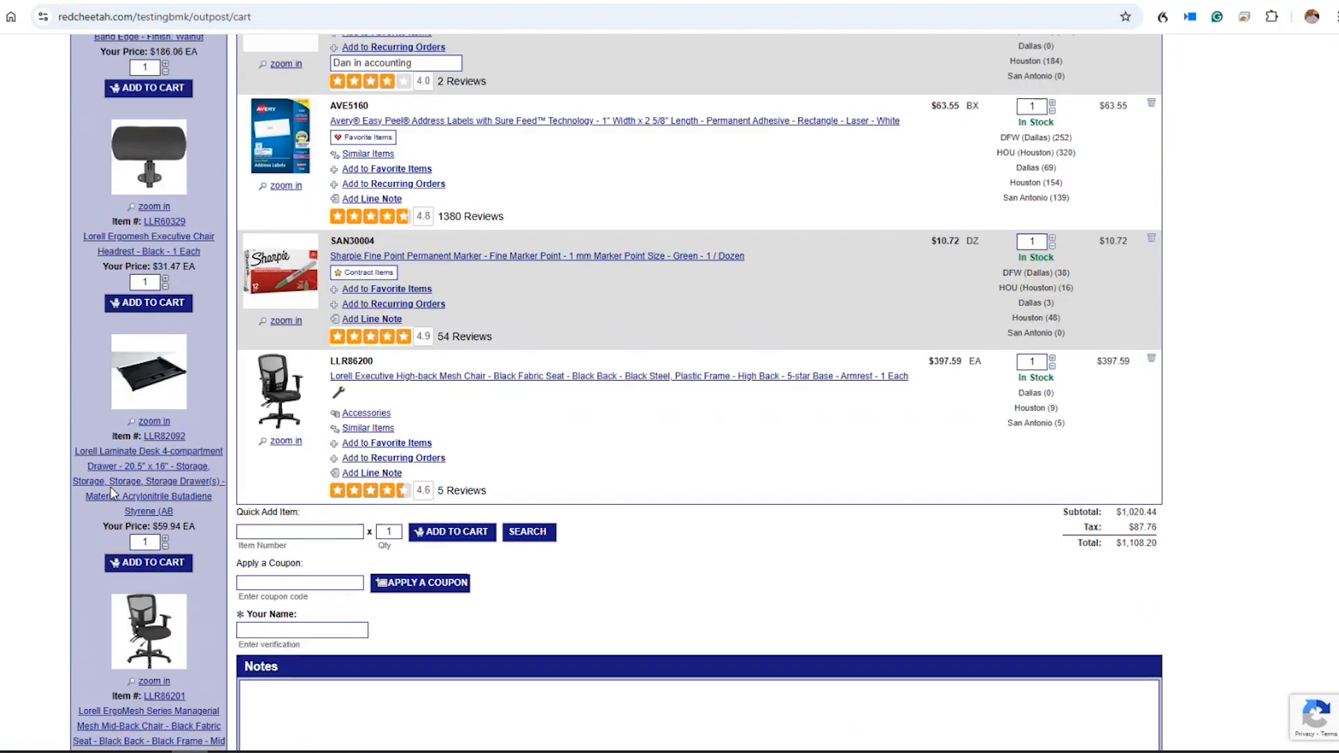
scroll(111, 493, up, 5)
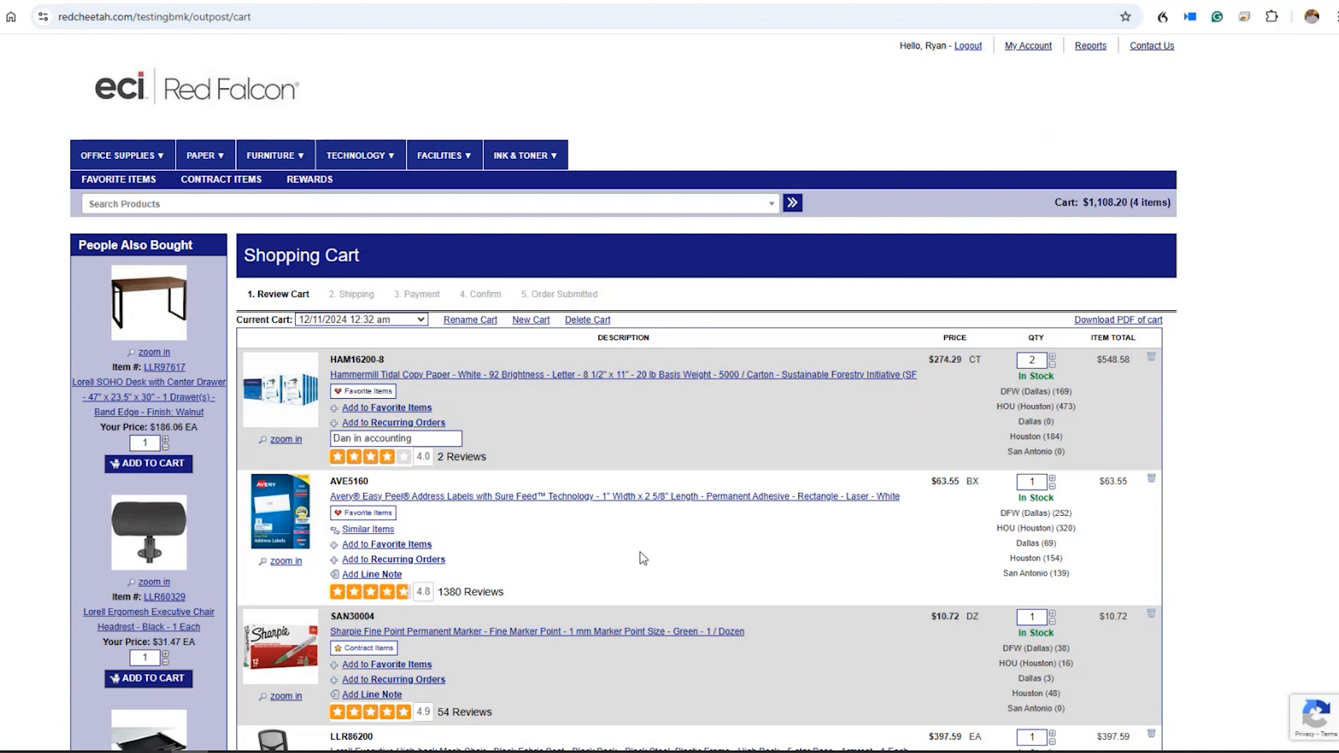
Quick-add item SAN30002B with a quantity of 1 to the cart
scroll(642, 558, down, 2)
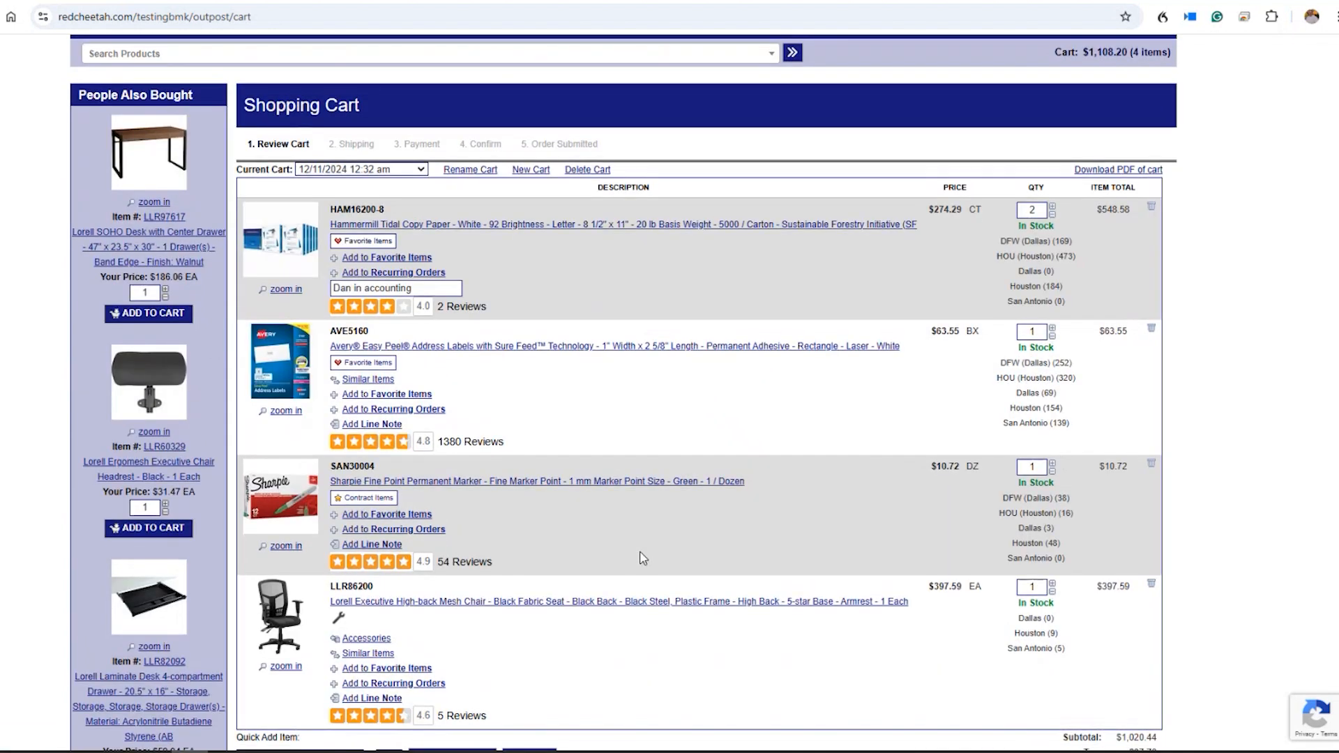
scroll(643, 558, down, 2)
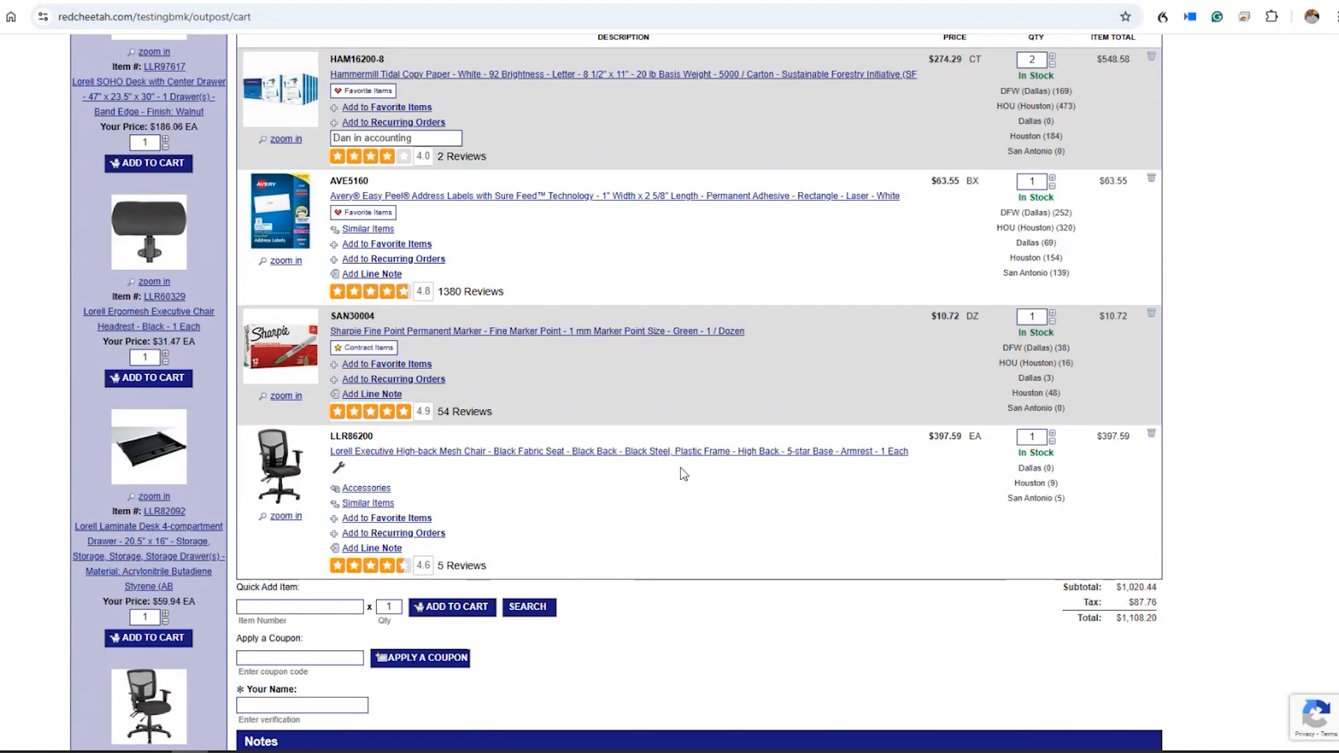
scroll(684, 474, down, 2)
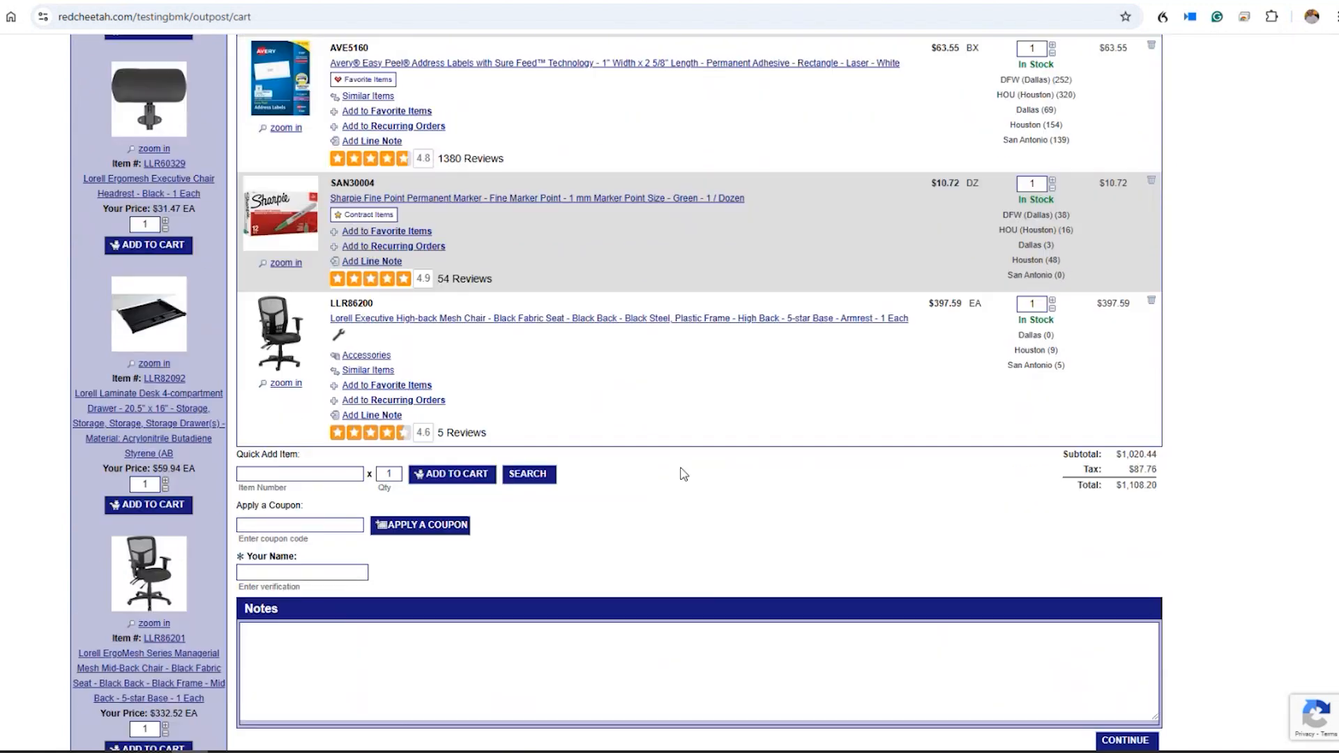
click(316, 456)
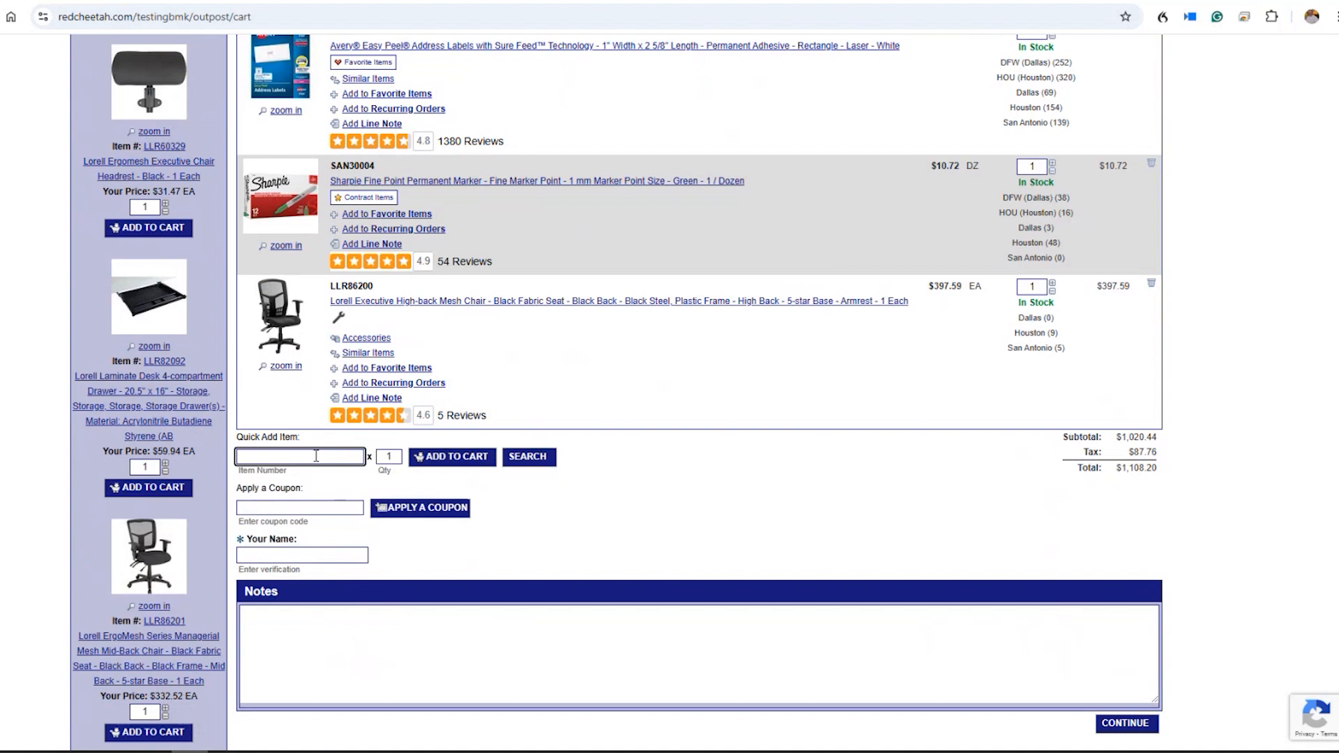
text(san30002b)
click(448, 463)
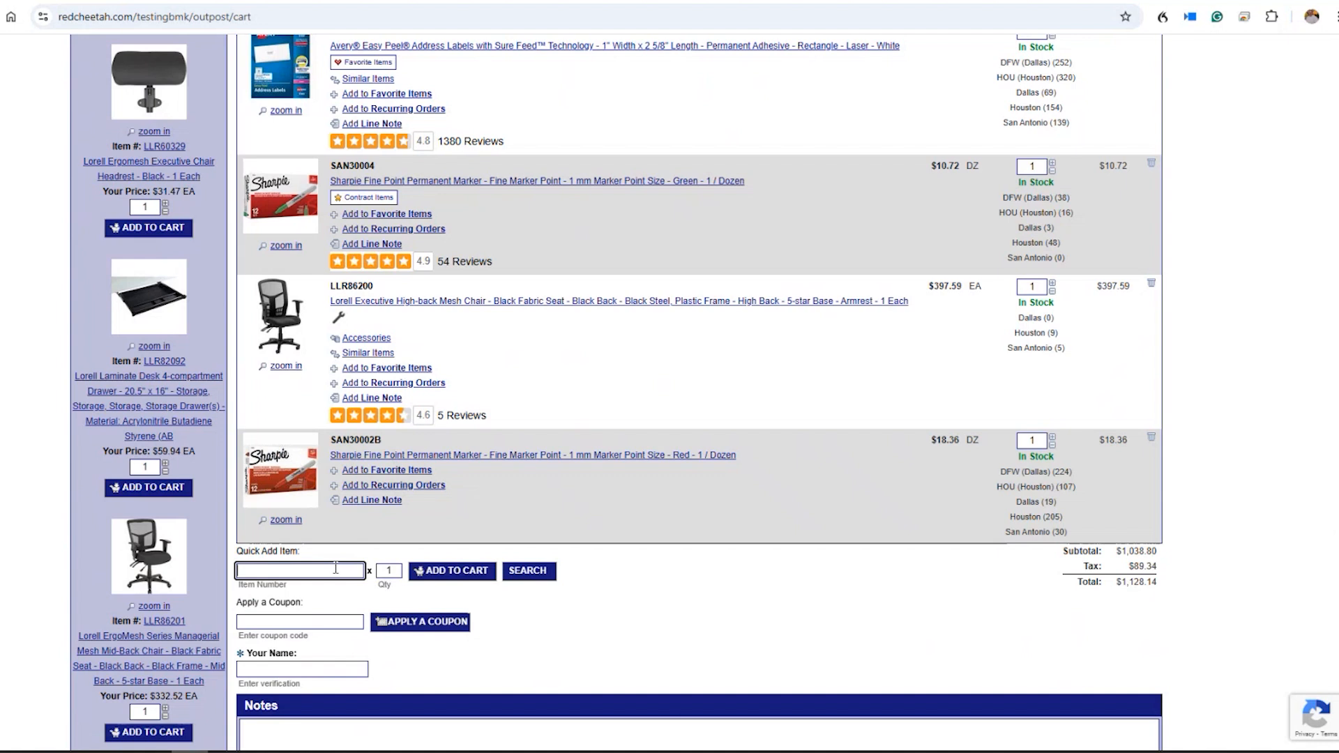
text(windex)
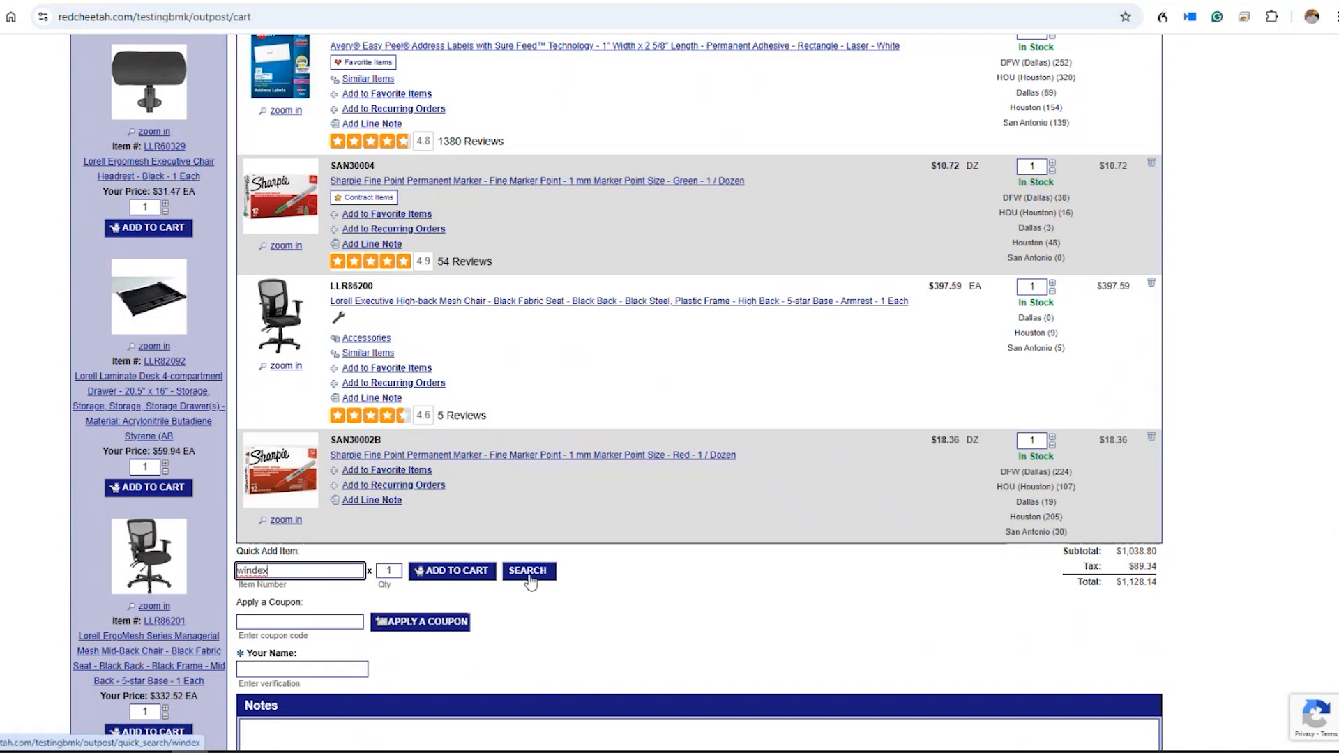
key(BackSpace)
key(BackSpace)
key(BackSpace)
key(BackSpace)
key(BackSpace)
key(BackSpace)
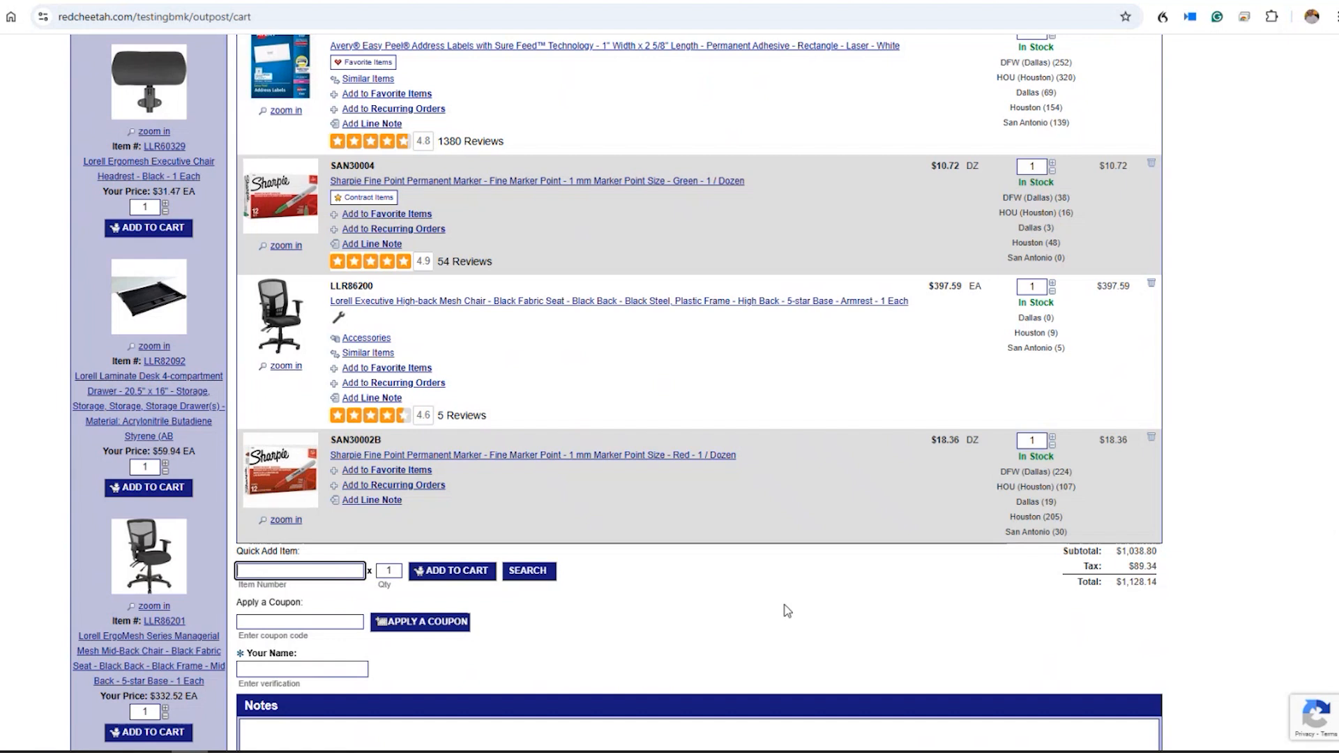
Check the cart's tax and total amounts, and enter the orderer's first name in the required Your Name field
drag(1125, 566, 1156, 574)
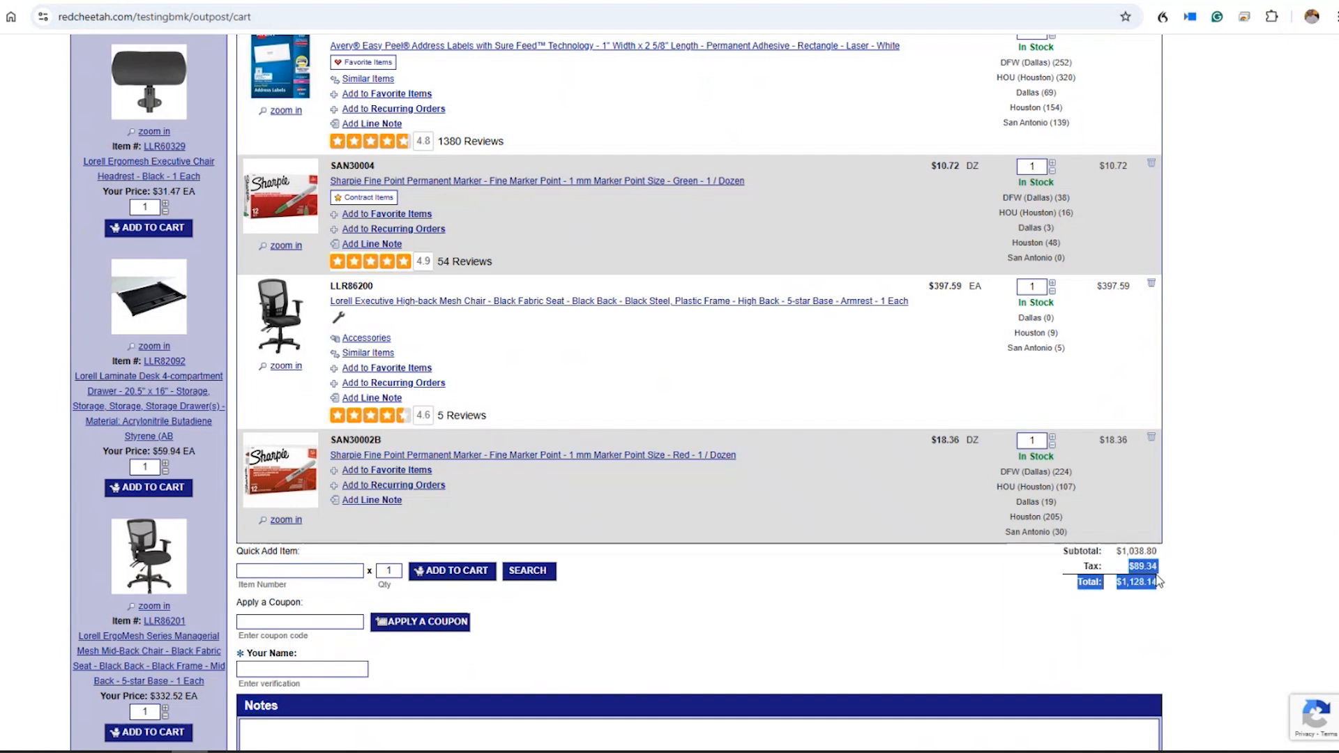
click(1208, 569)
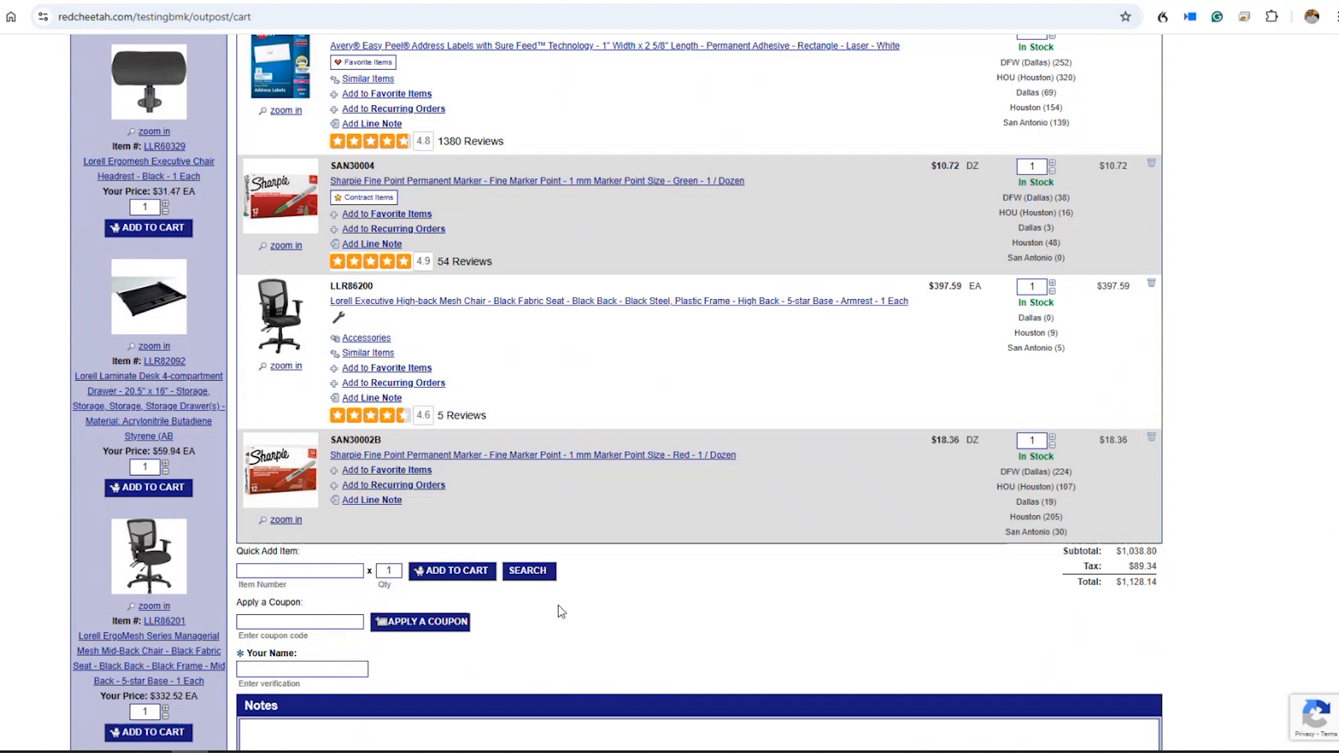
click(331, 618)
click(244, 659)
key(ctrl+a)
click(253, 667)
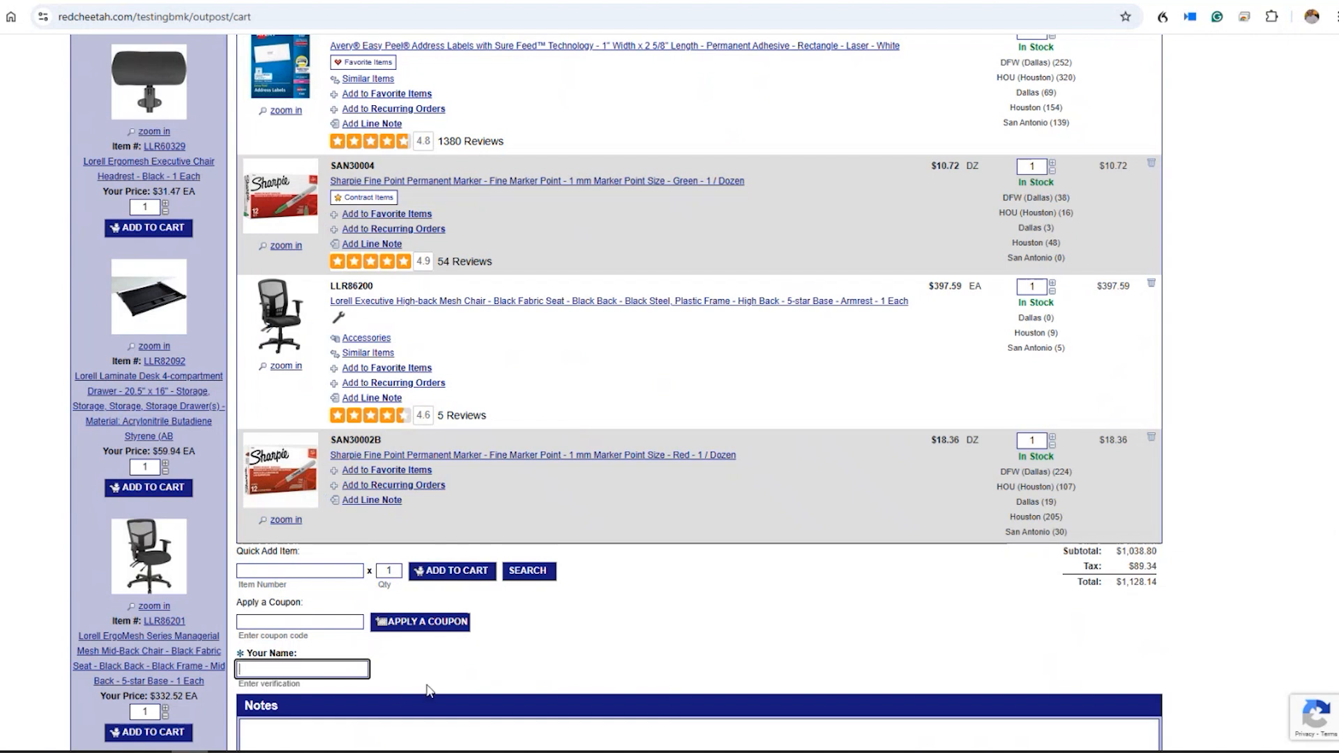
text(Brit)
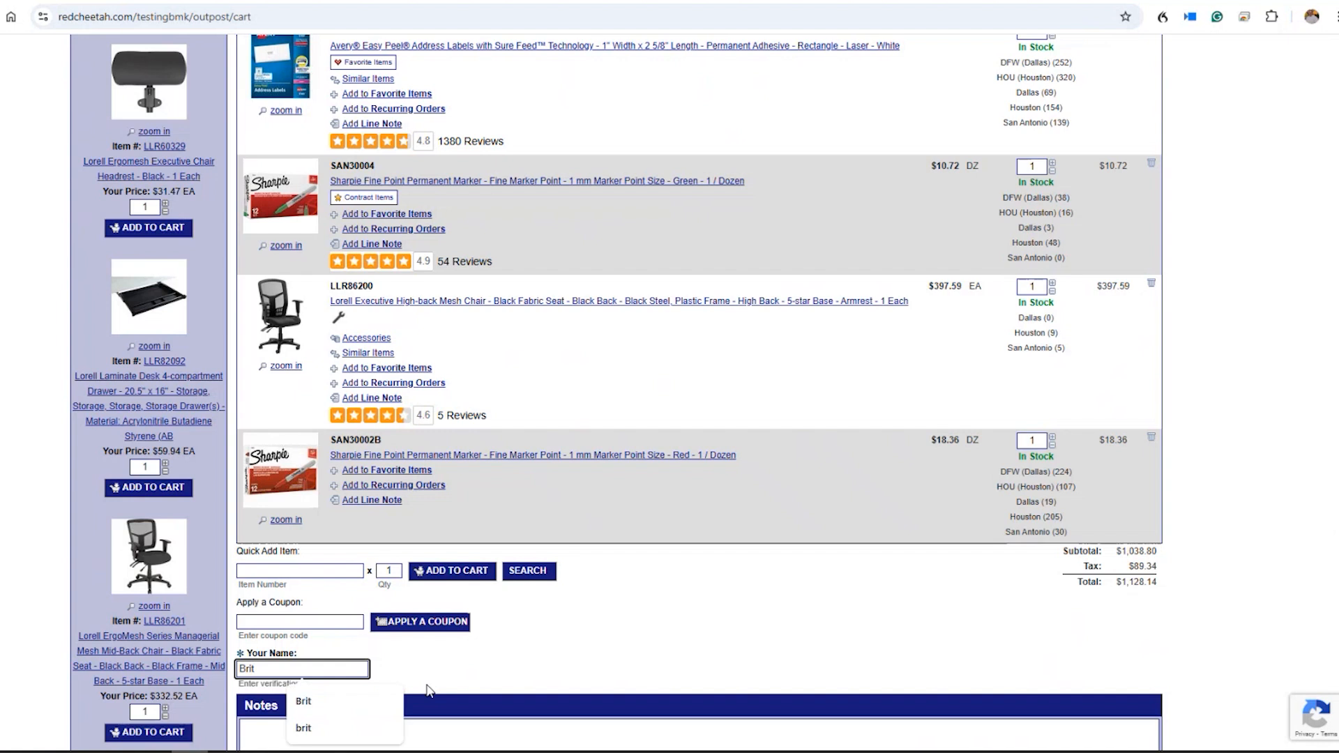
click(495, 667)
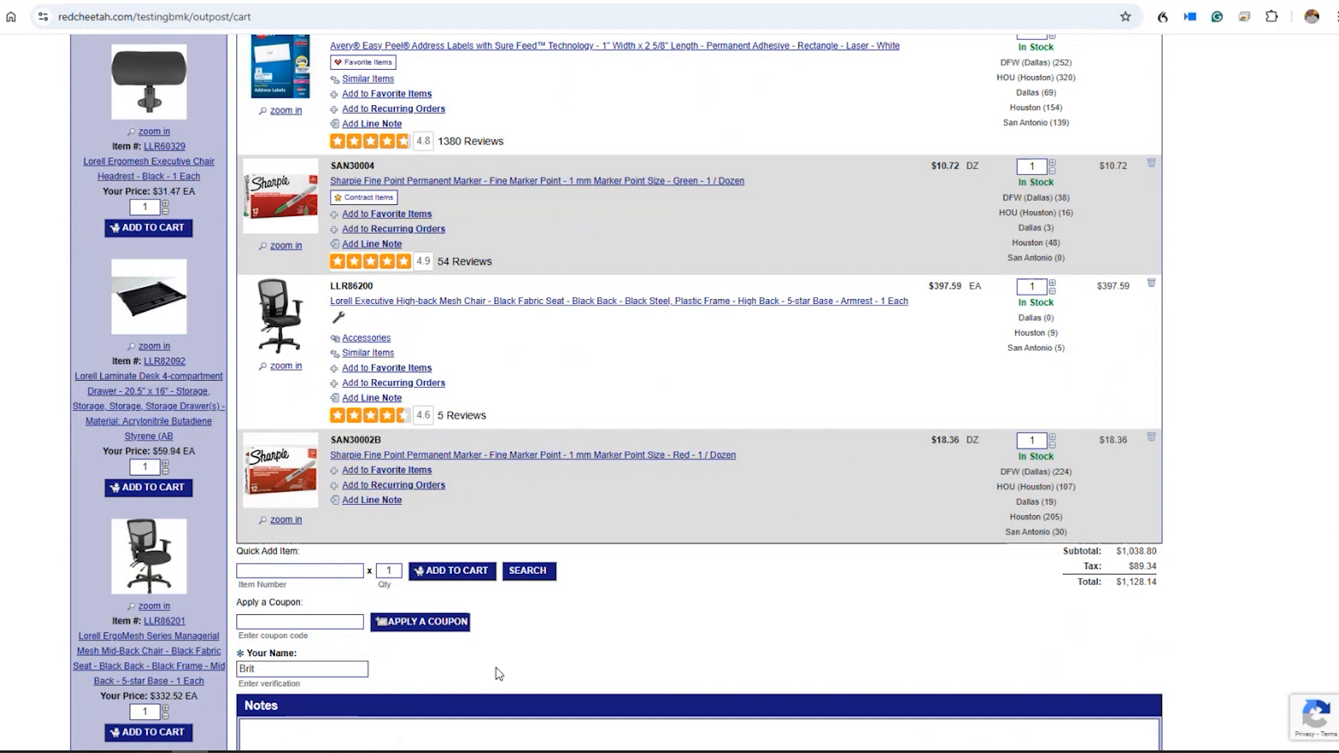
Leave the cart's order notes blank and continue to checkout
scroll(496, 667, down, 2)
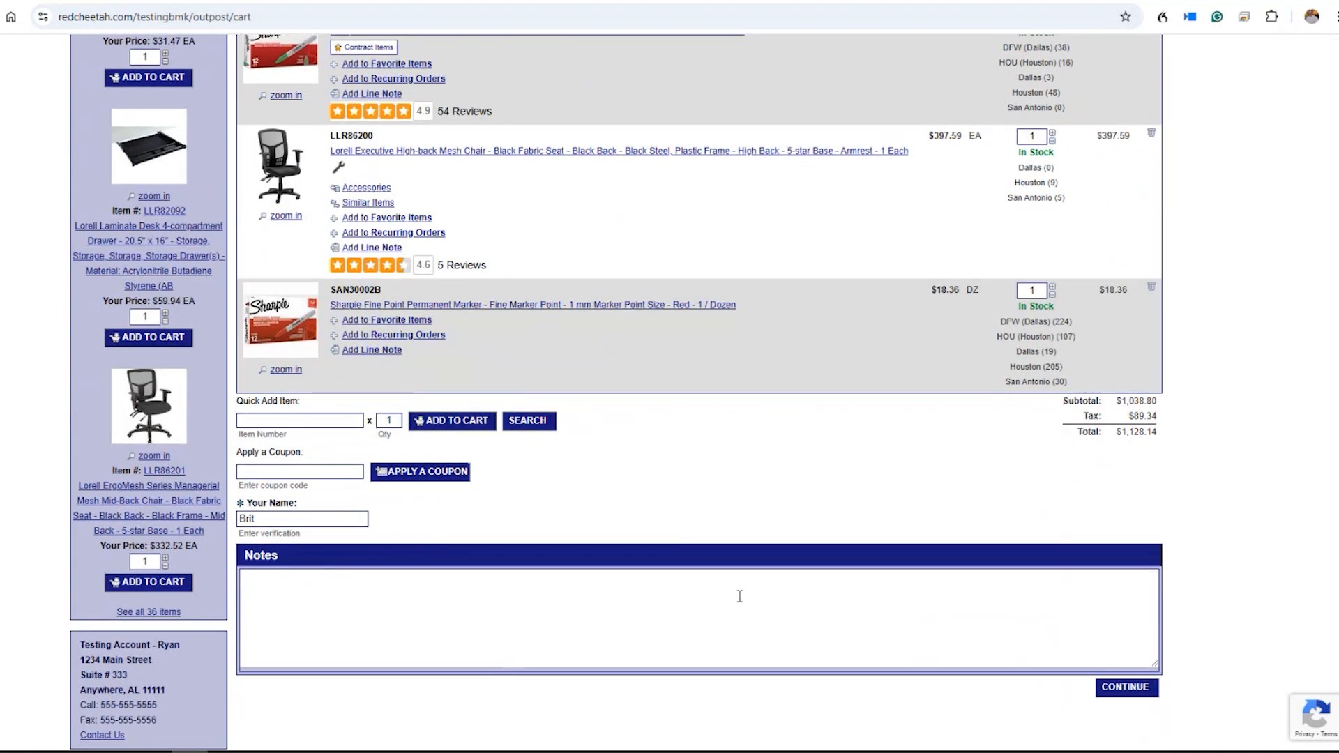
click(625, 588)
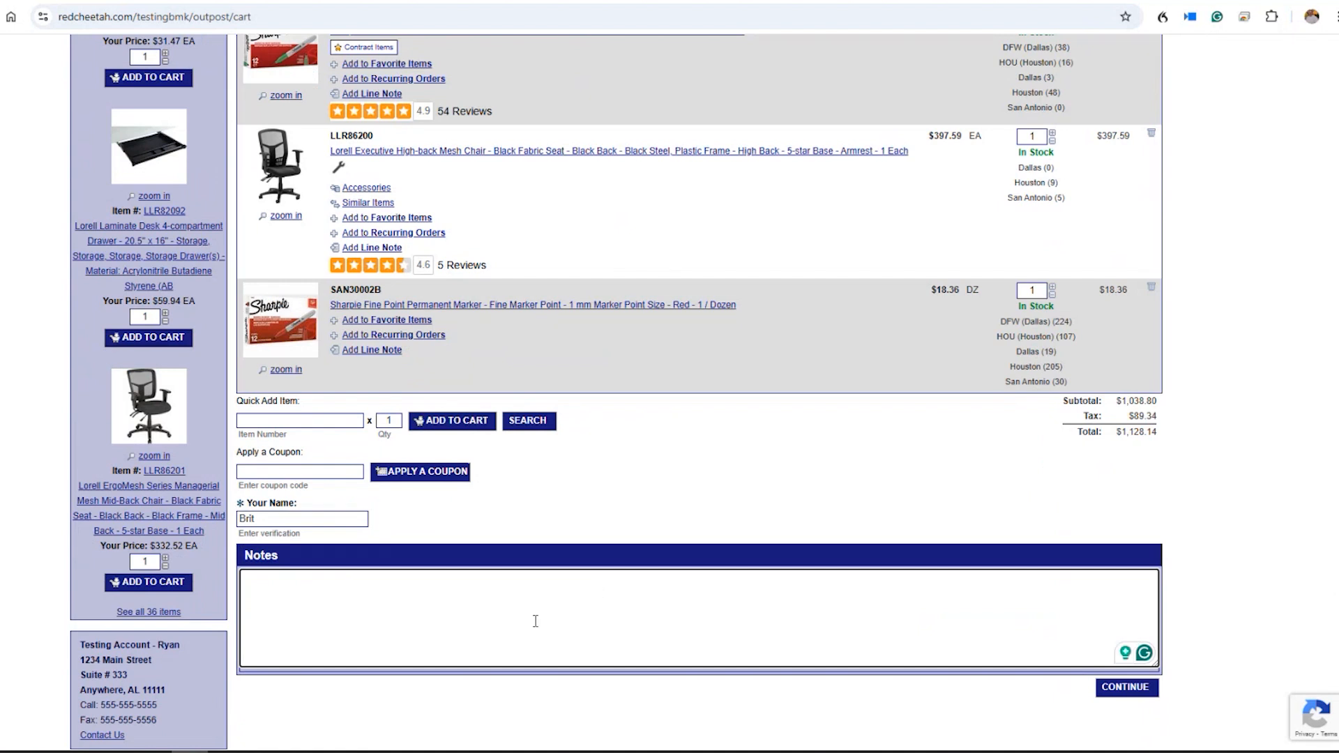
click(1126, 687)
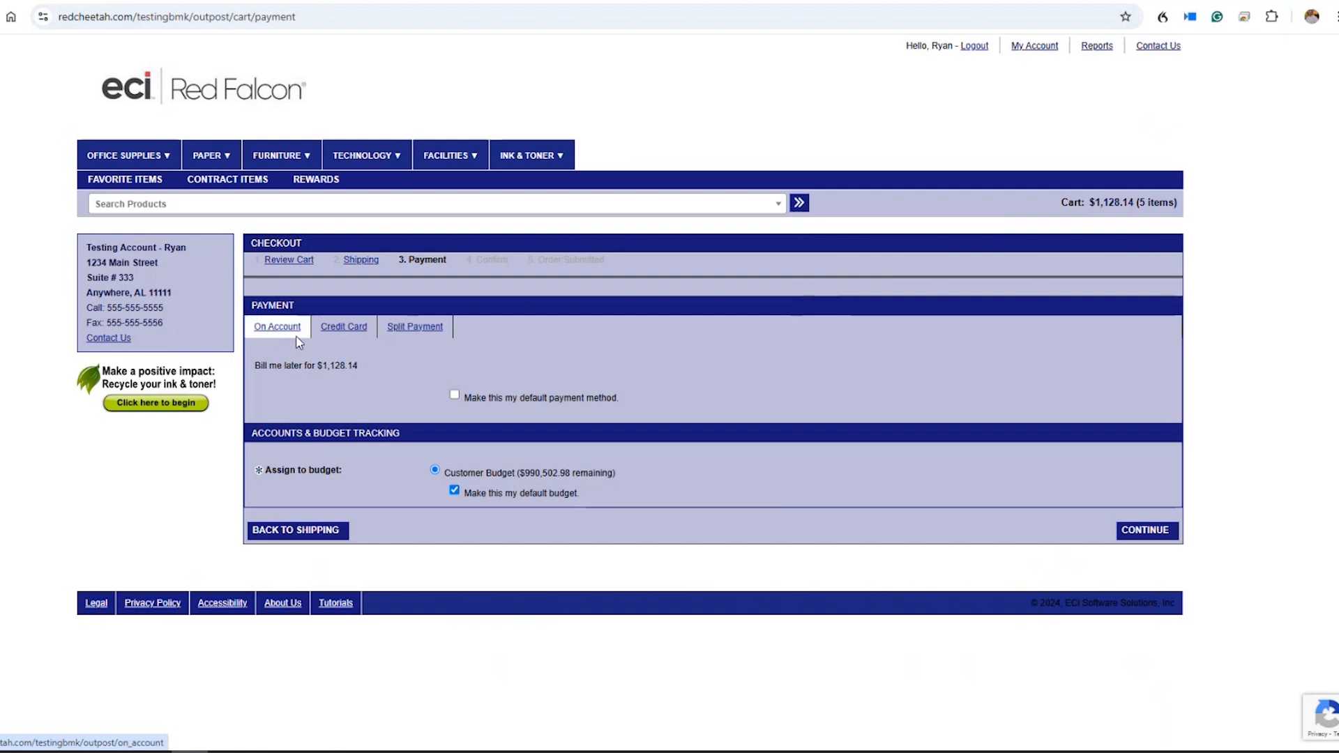
Check the saved card choices for credit card payment, and continue to order confirmation with On Account as the payment method
click(345, 329)
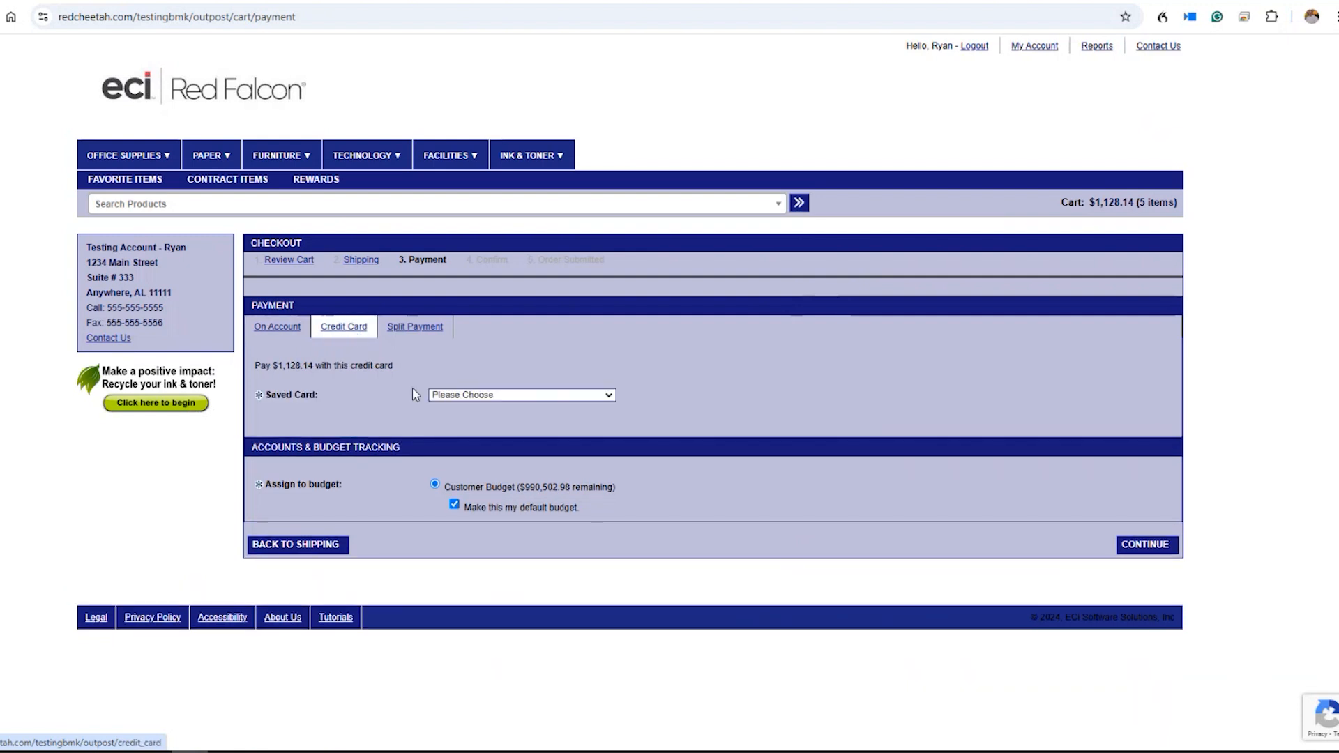
click(488, 396)
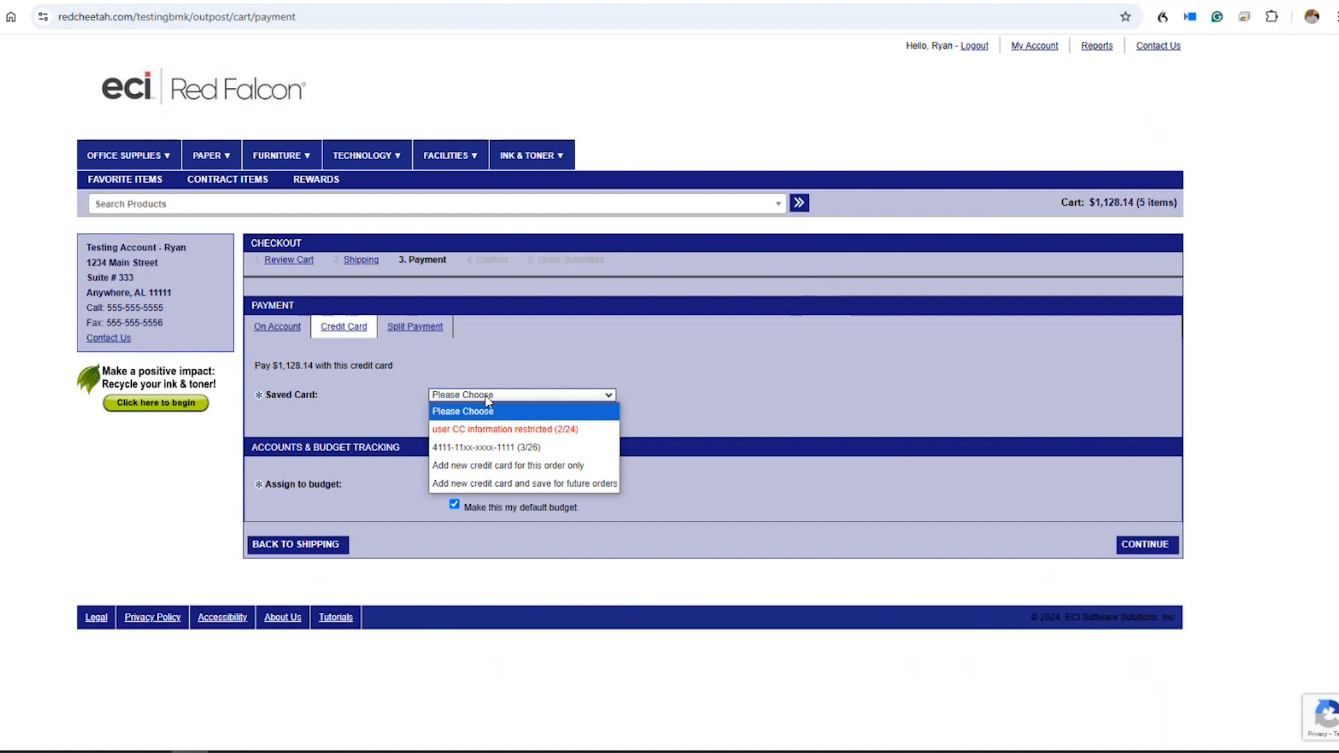
click(551, 360)
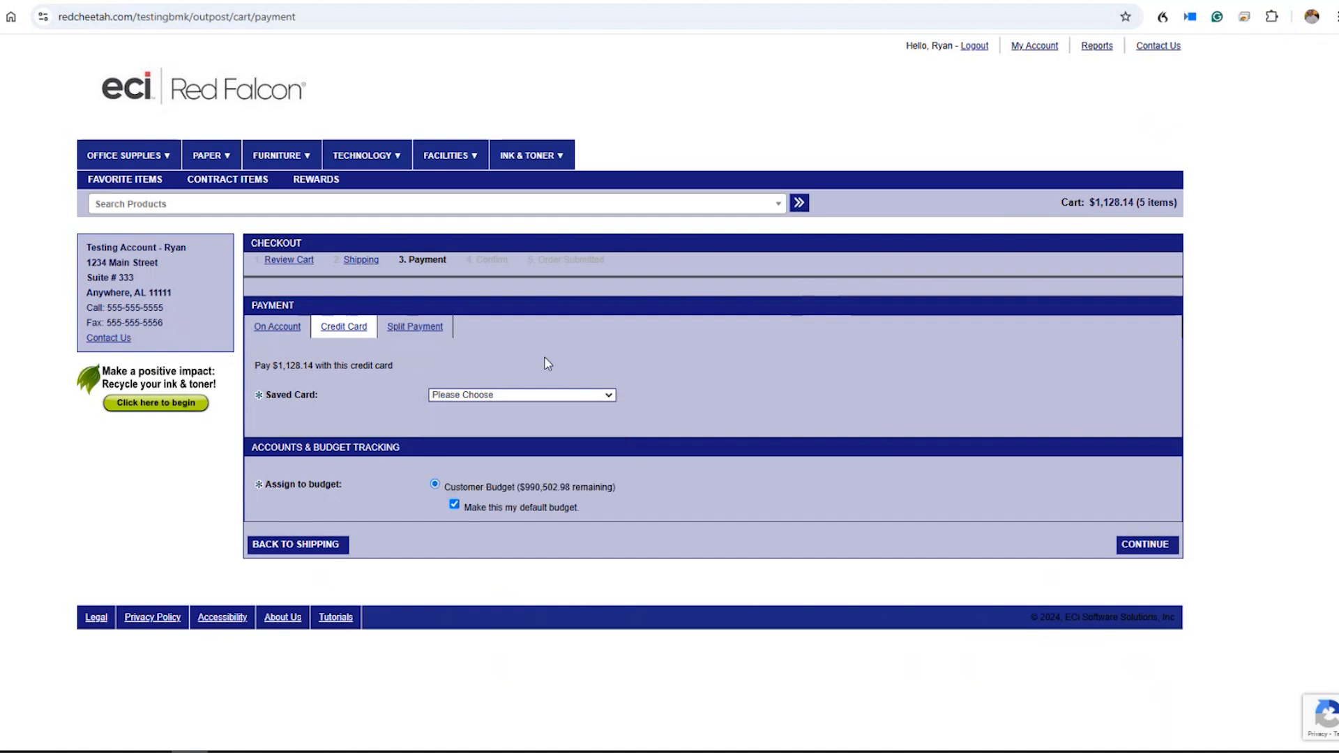
click(278, 327)
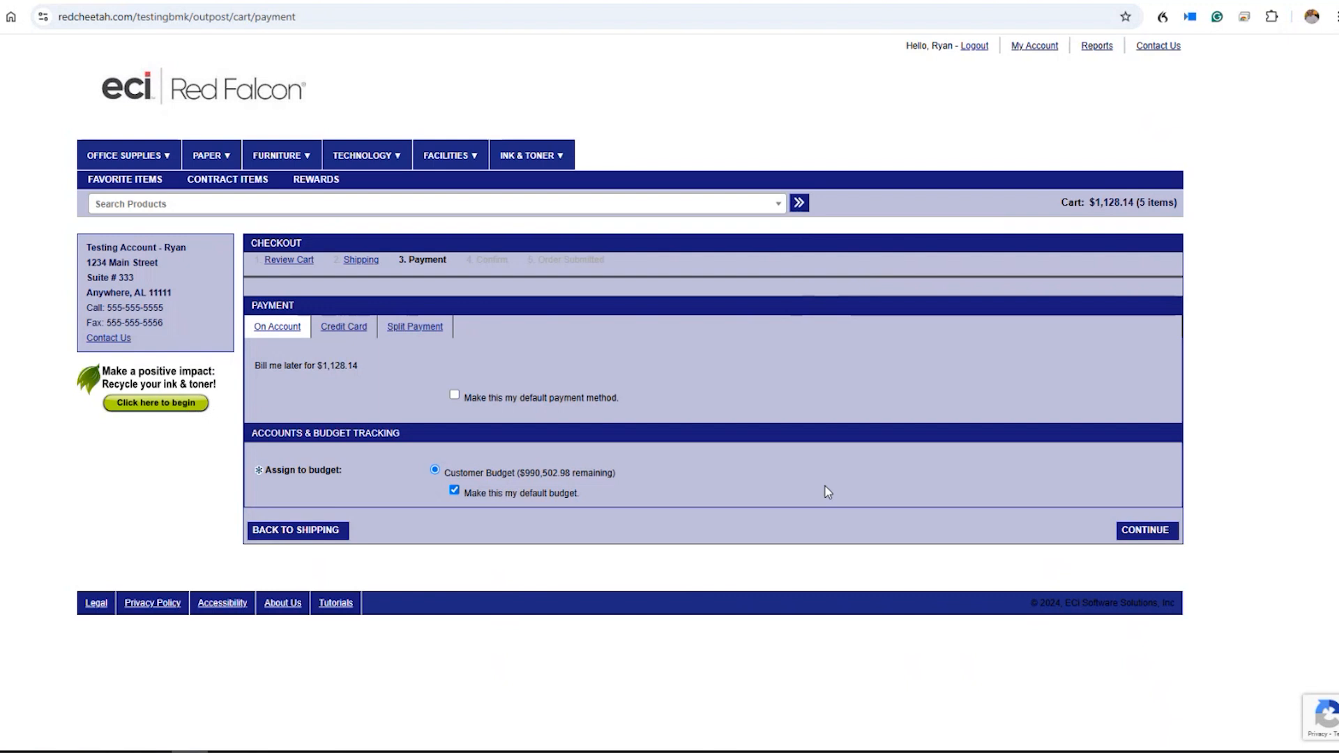
click(1137, 535)
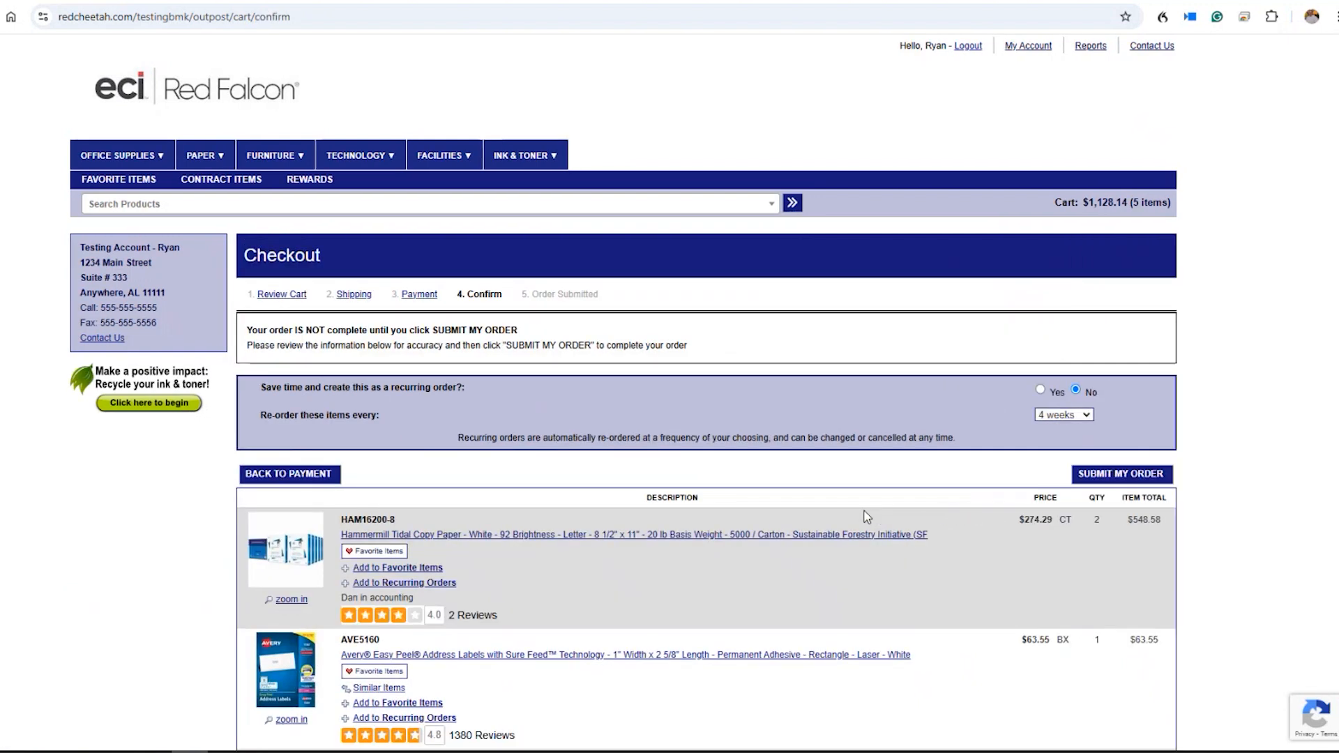
Review the ordered items and amounts on the checkout confirmation page
scroll(629, 499, down, 2)
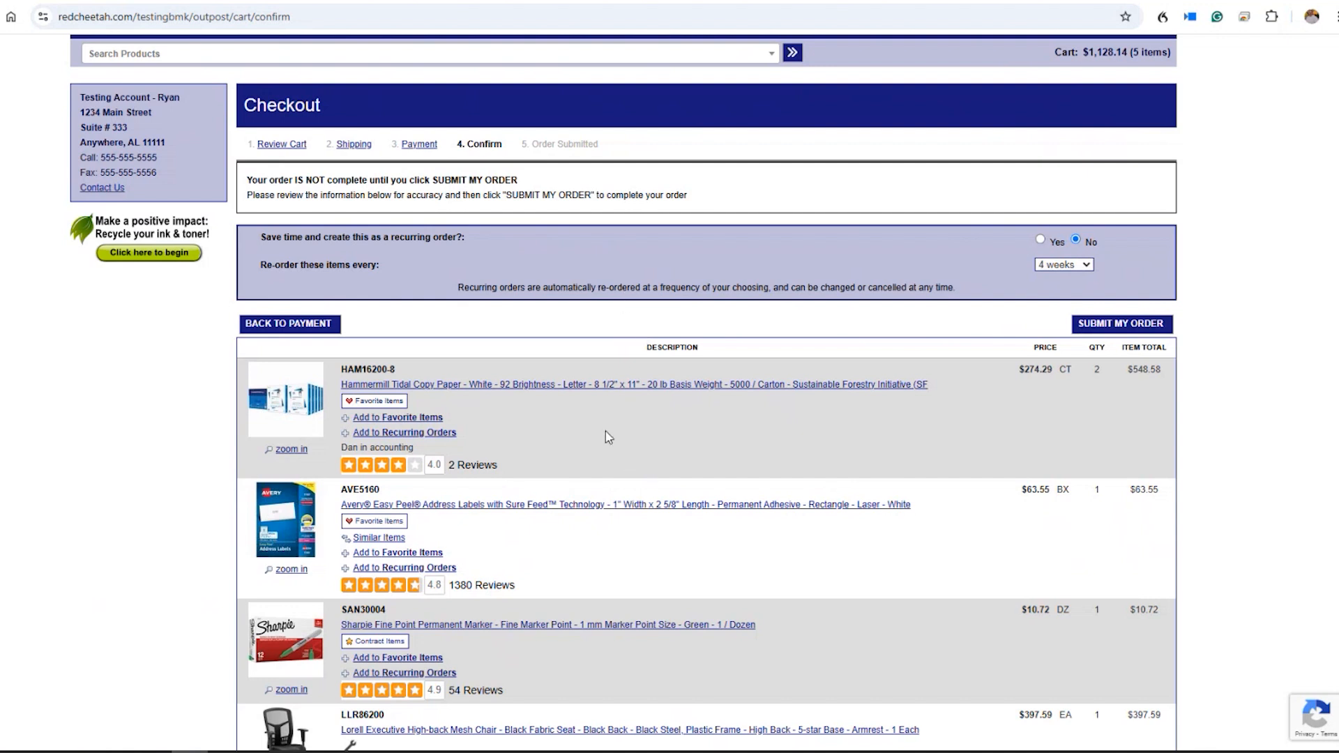
scroll(605, 438, down, 4)
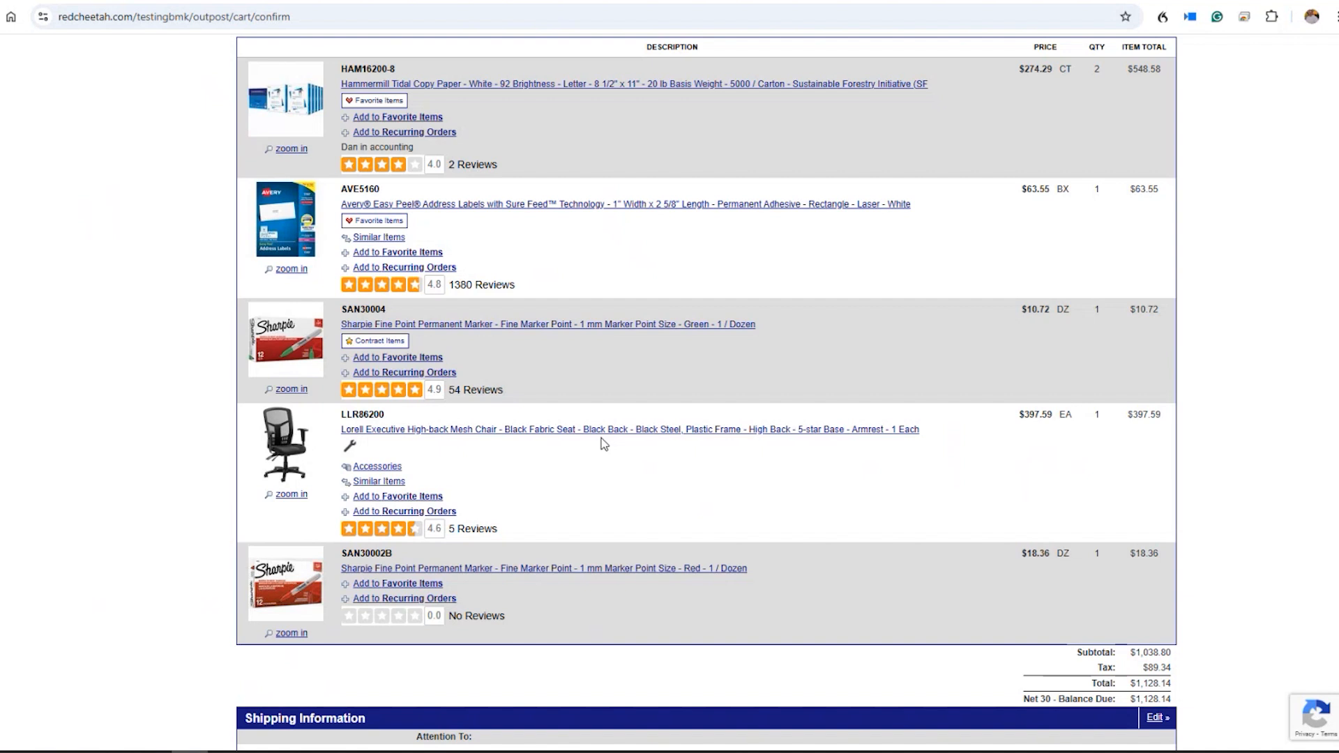
scroll(601, 438, up, 4)
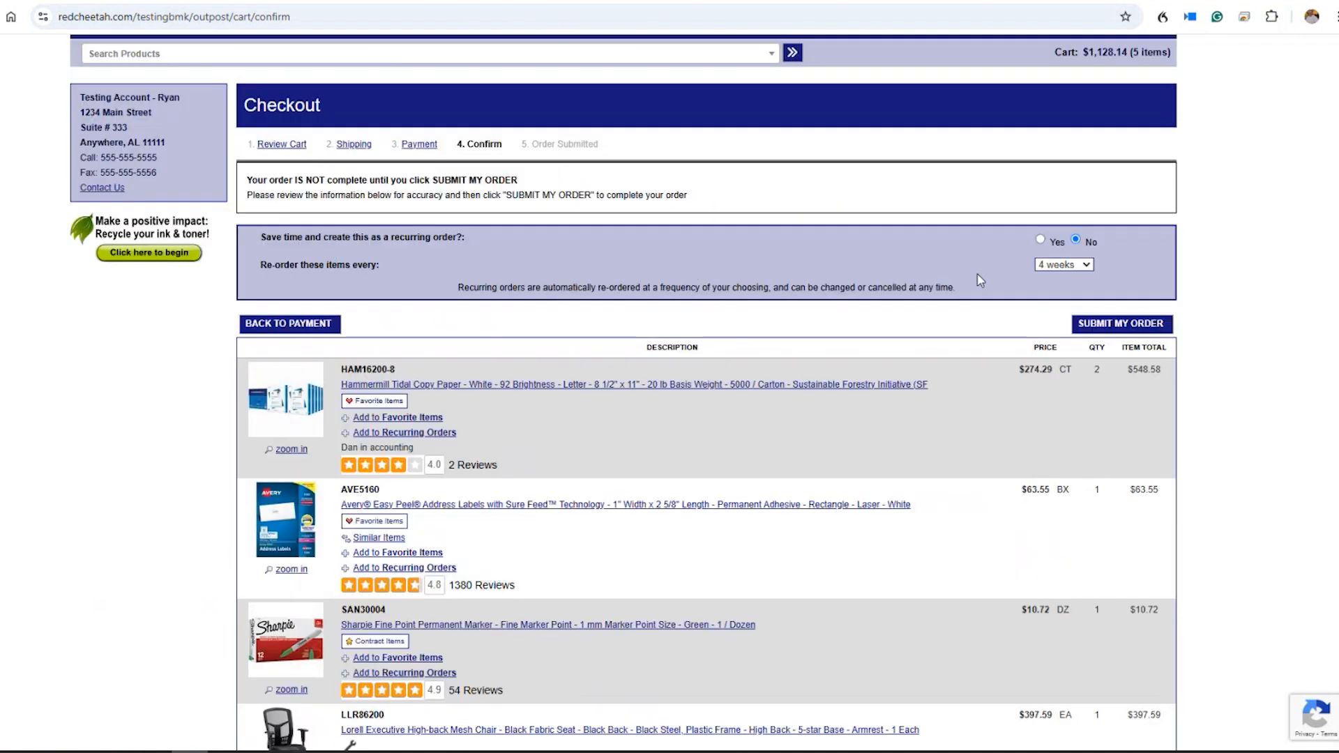
Try making this a recurring order every 6 weeks, and switch the recurring option back to No
click(1042, 240)
click(1055, 266)
click(1061, 371)
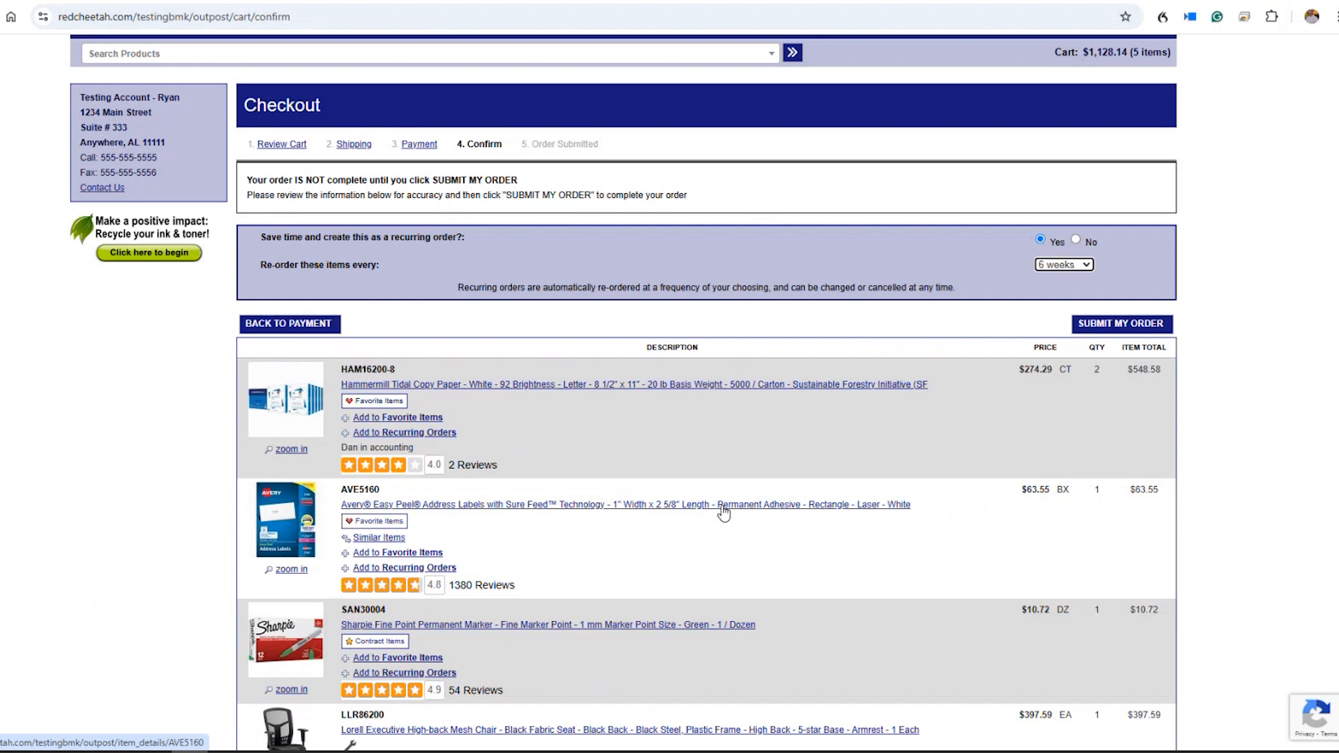
click(1060, 269)
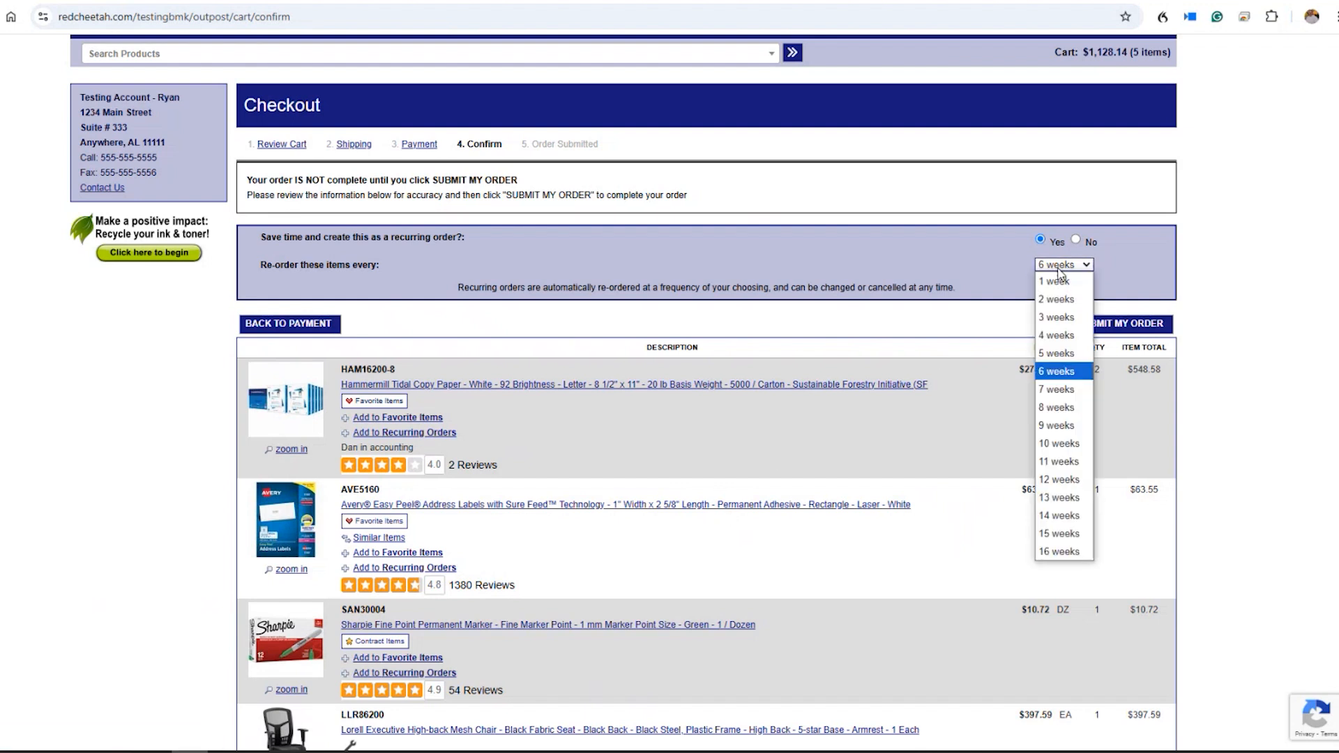
click(1076, 239)
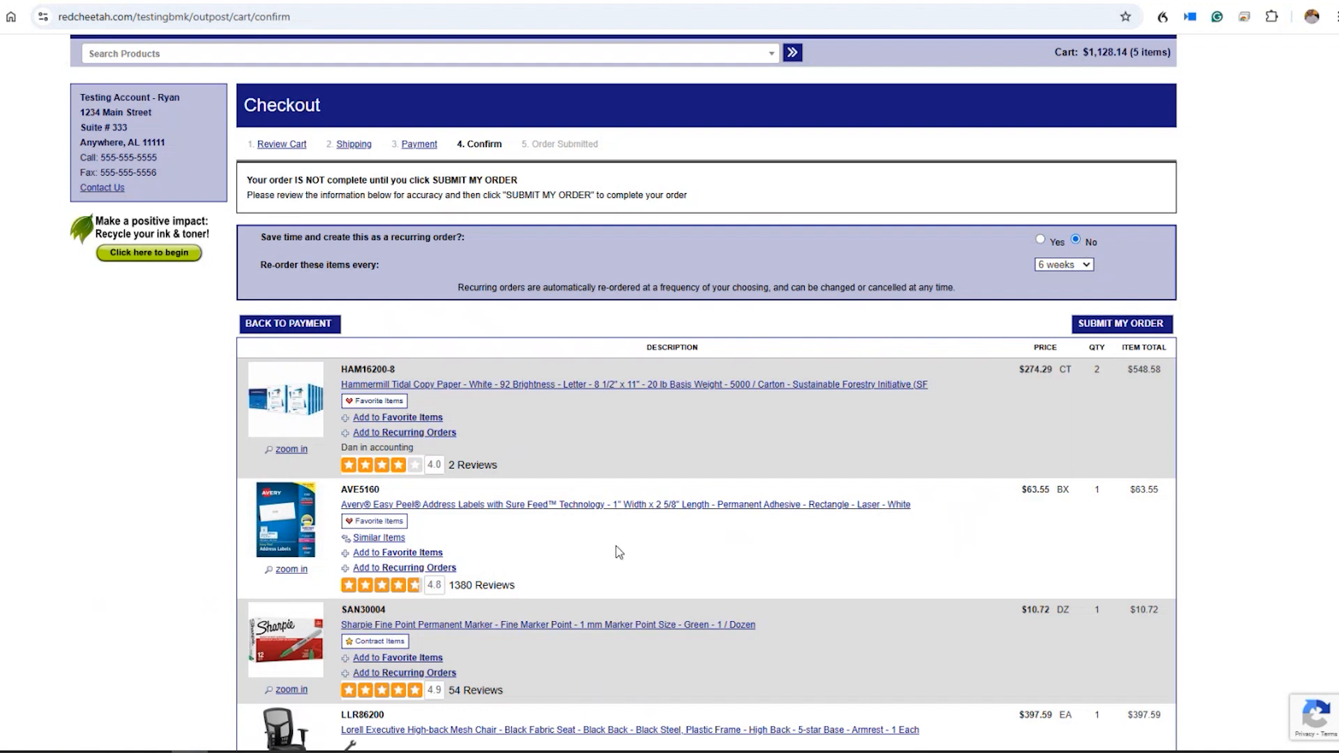
Review the order's shipping, payment and budget information, and submit the order
scroll(617, 546, down, 4)
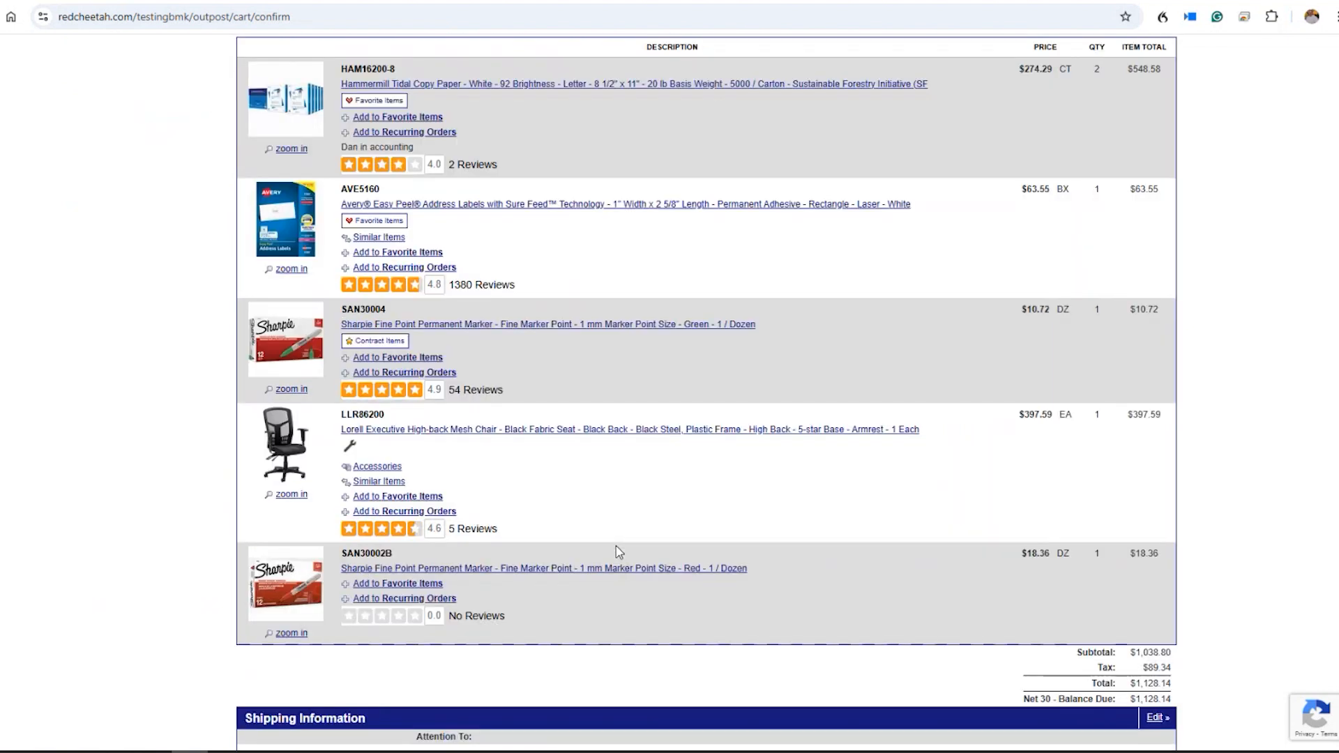
scroll(617, 546, down, 3)
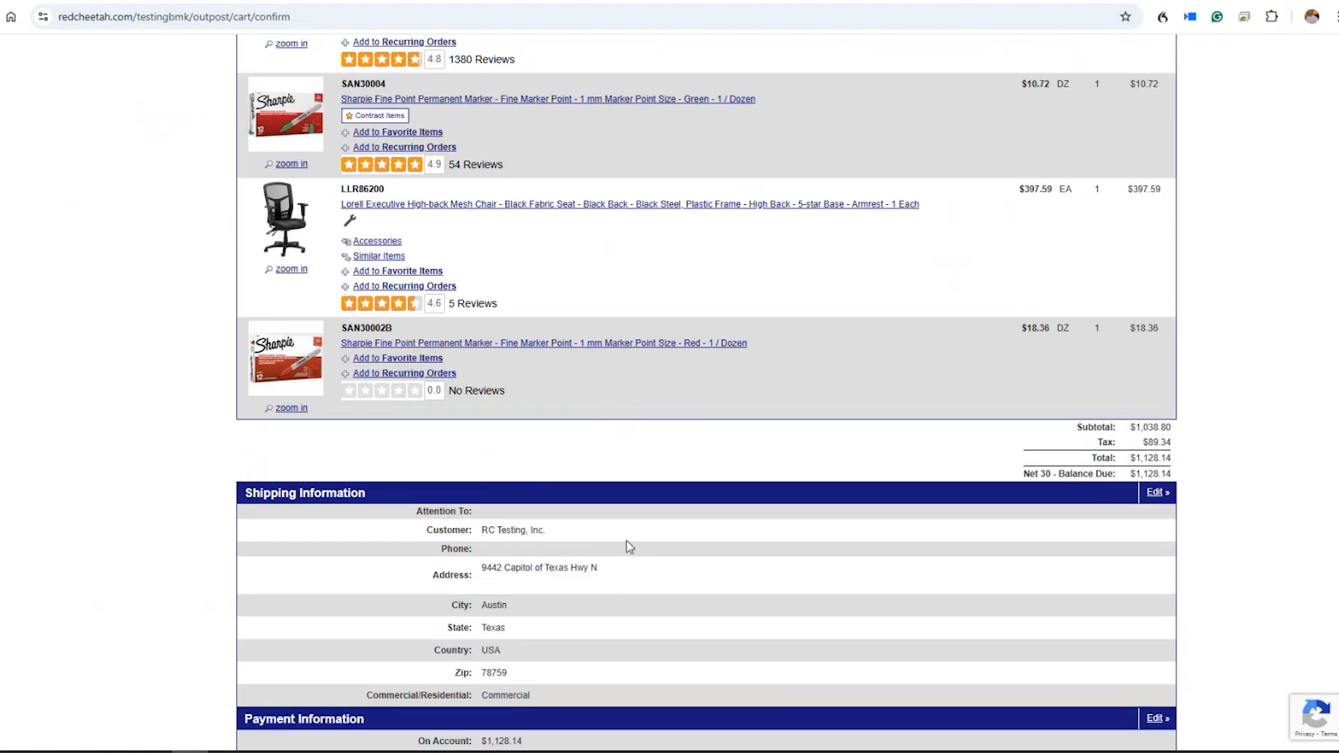
scroll(621, 551, down, 5)
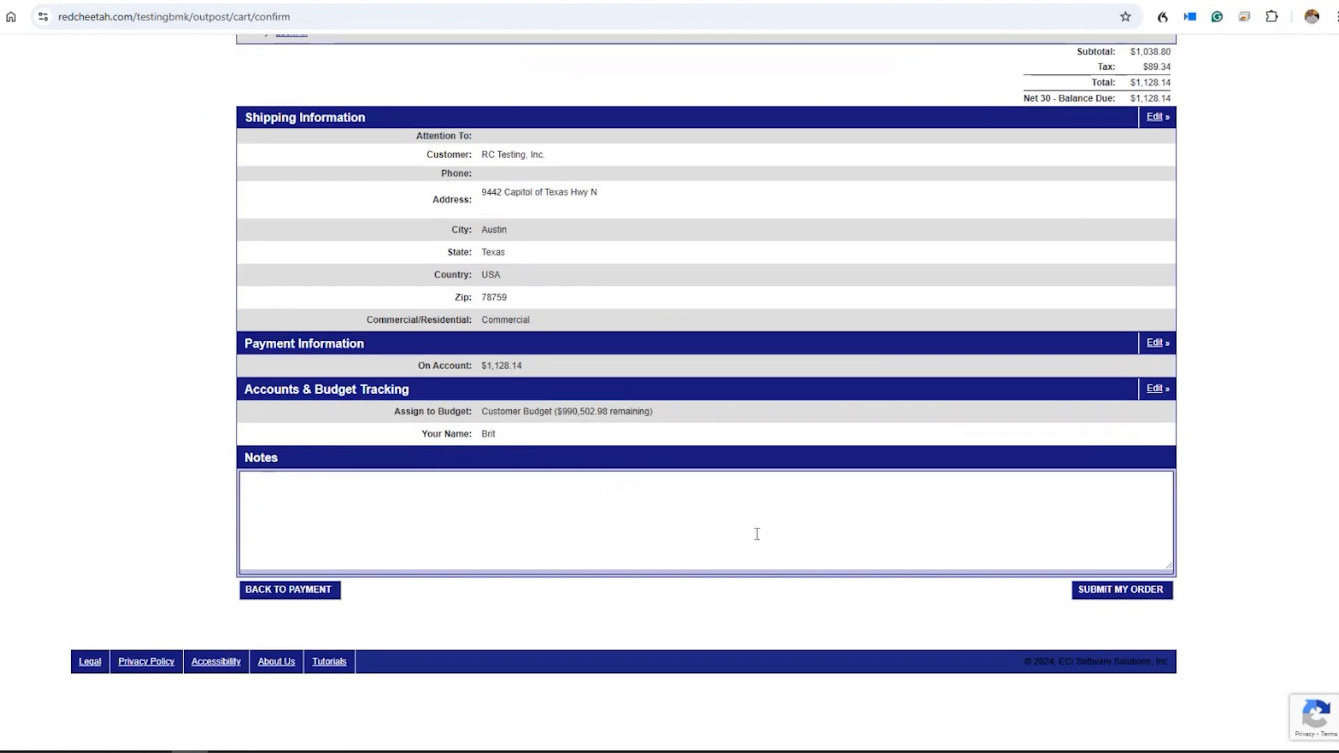
click(1135, 593)
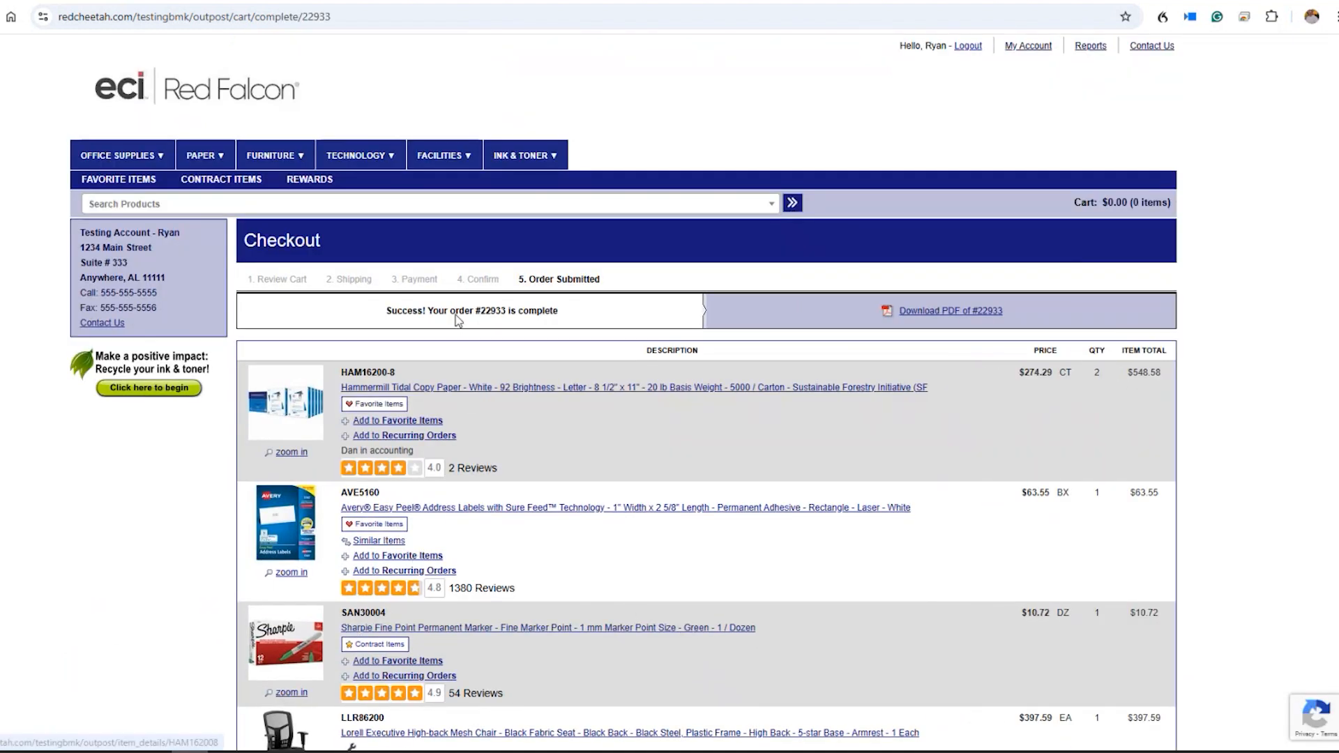
Examine the submitted order's completion notice and its list of items
drag(458, 310, 543, 312)
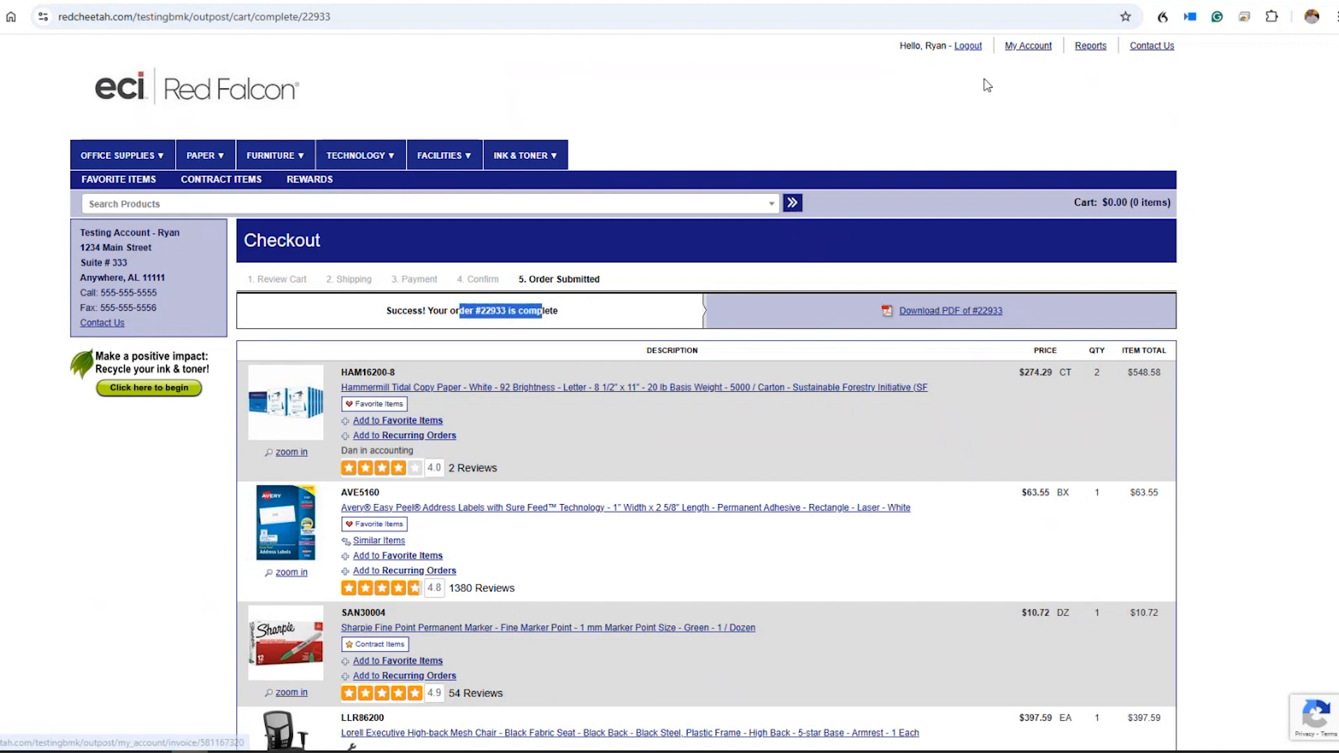
drag(968, 52, 1061, 96)
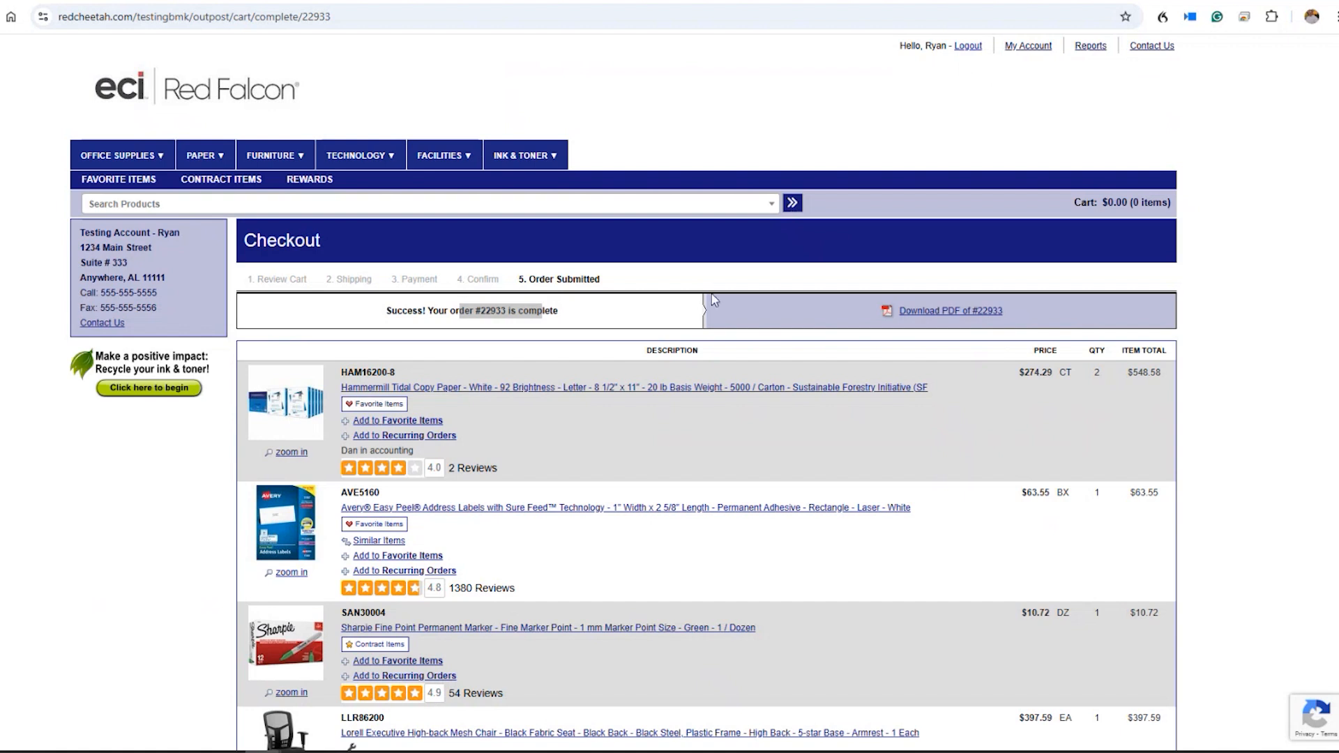
scroll(648, 347, down, 3)
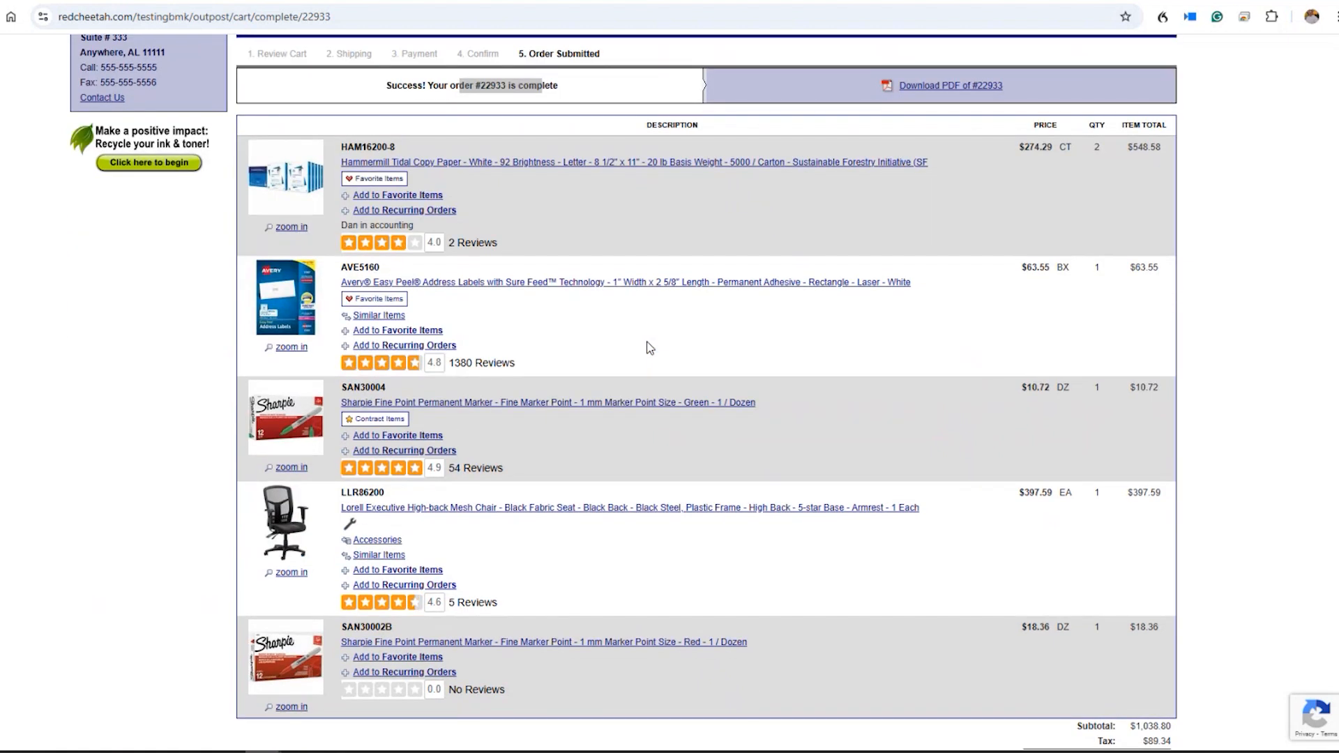
scroll(649, 346, down, 2)
scroll(649, 347, up, 5)
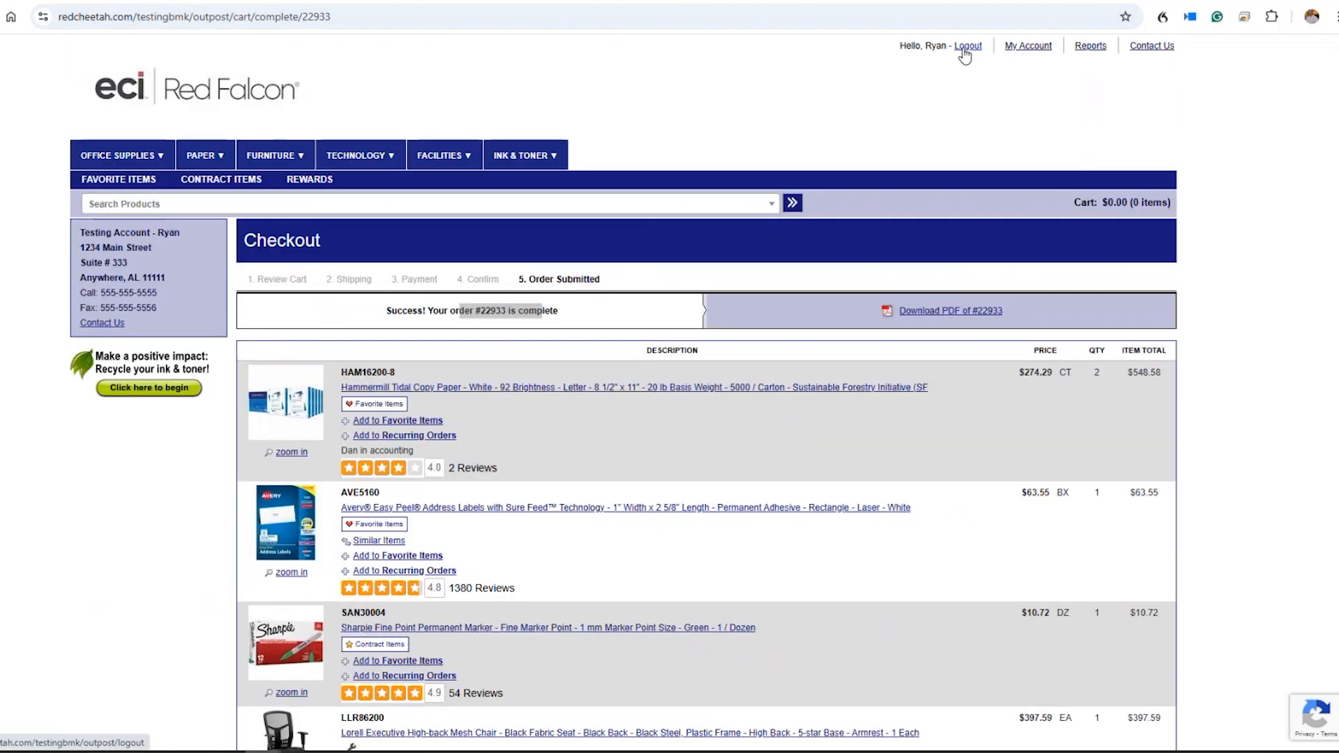
Check the pending orders' users in My Account, and run the Order History report for Year-to-date
click(1014, 51)
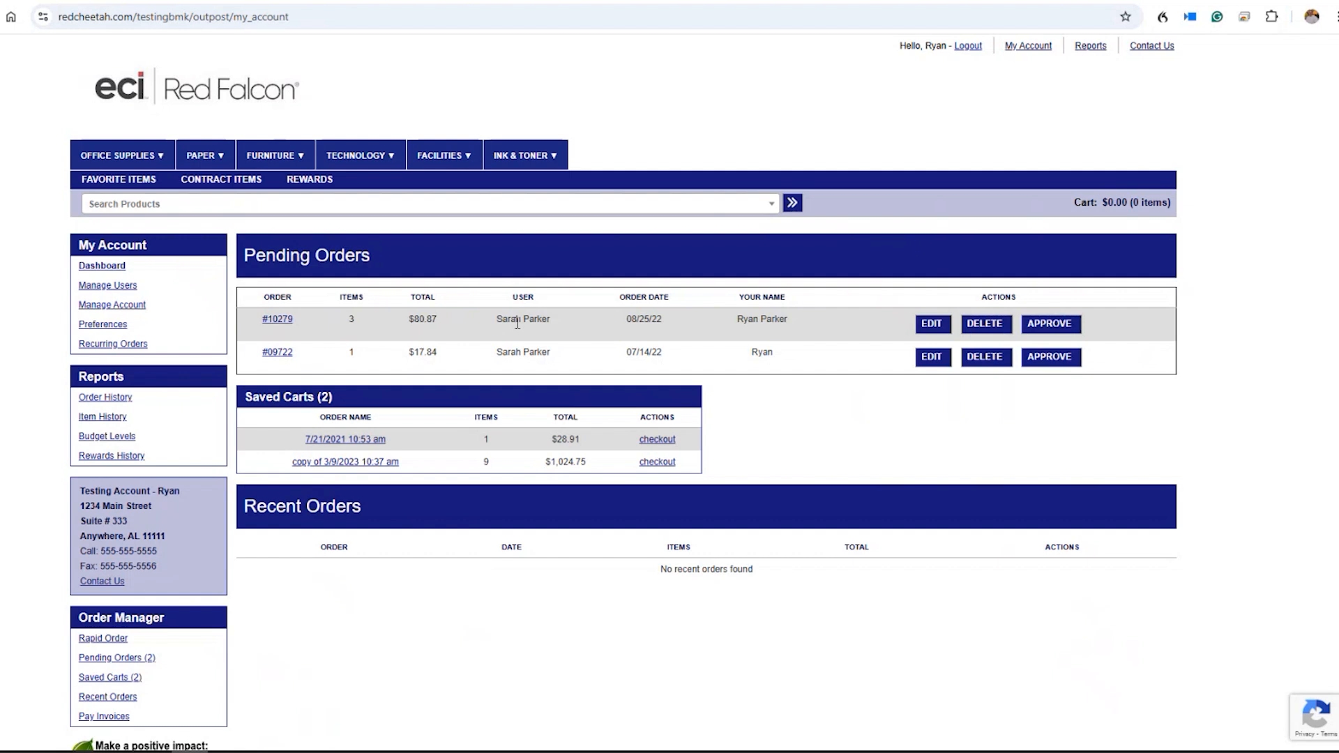
drag(498, 318, 547, 319)
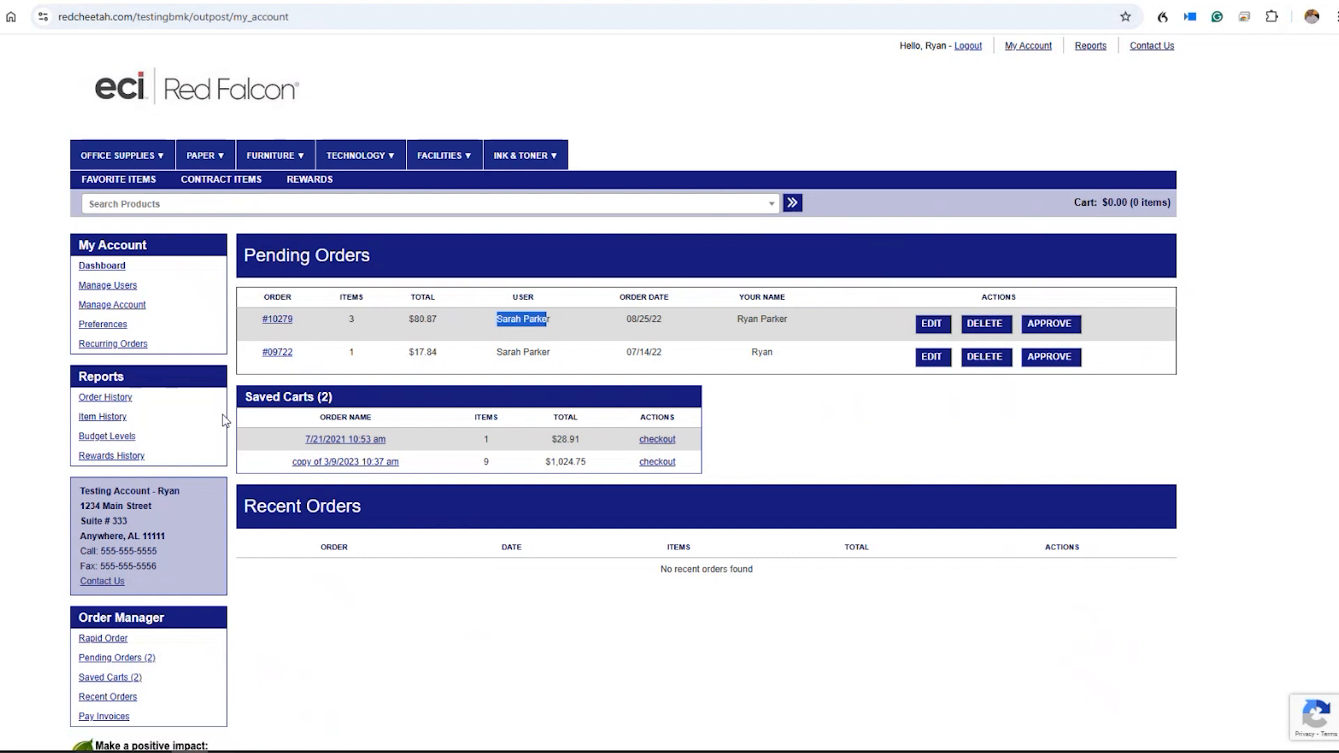
click(126, 397)
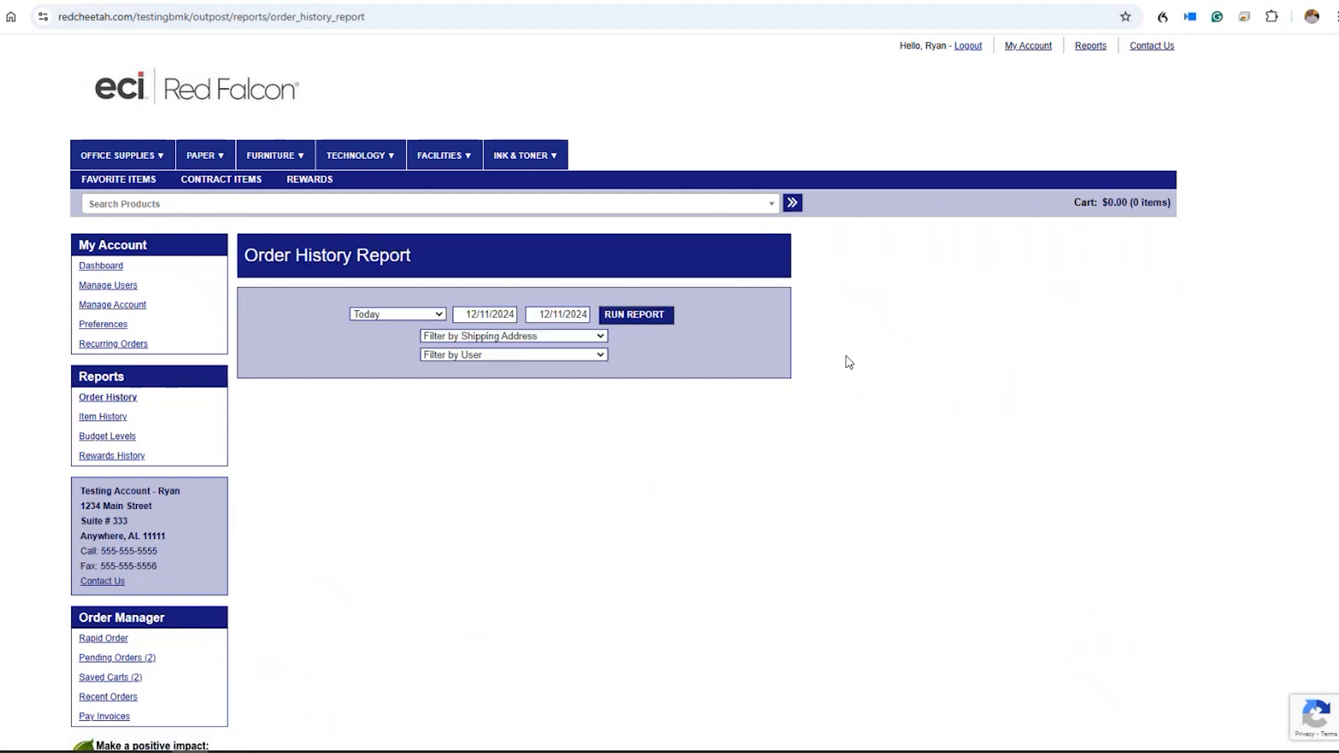
click(602, 318)
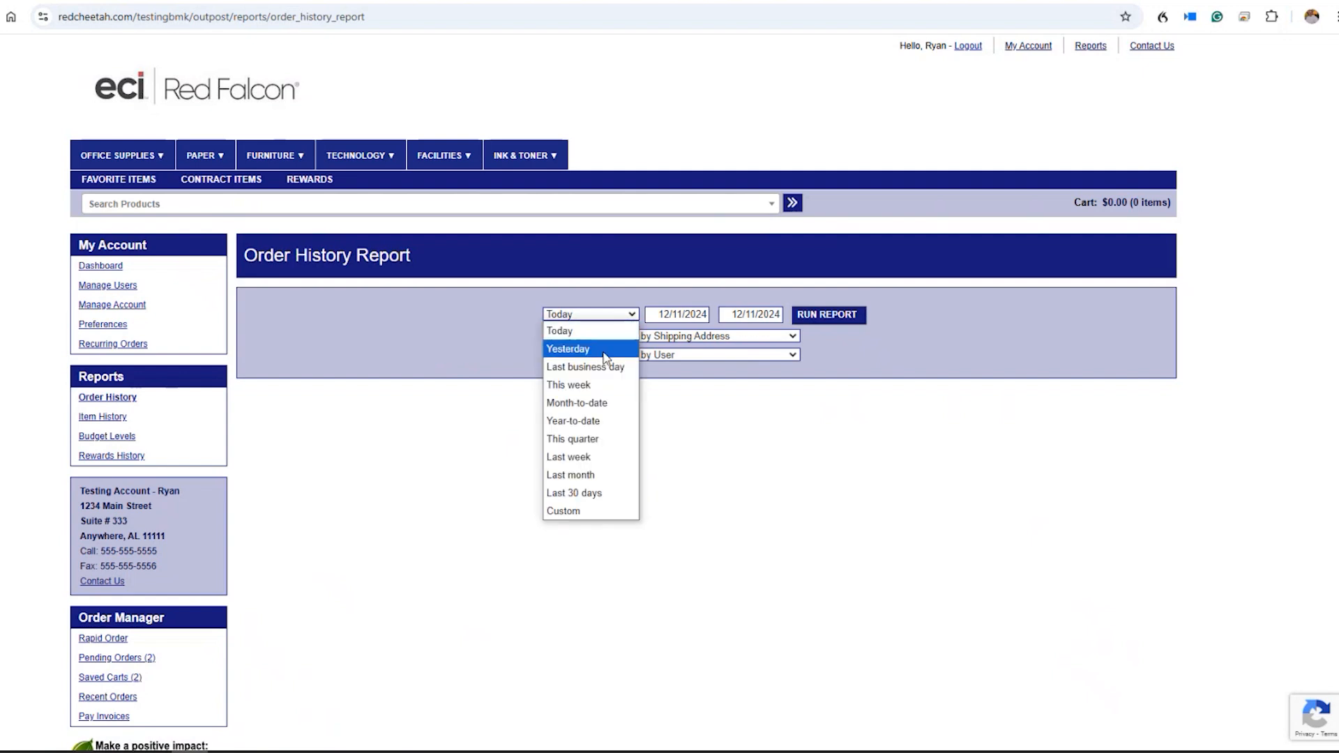
click(594, 422)
click(831, 317)
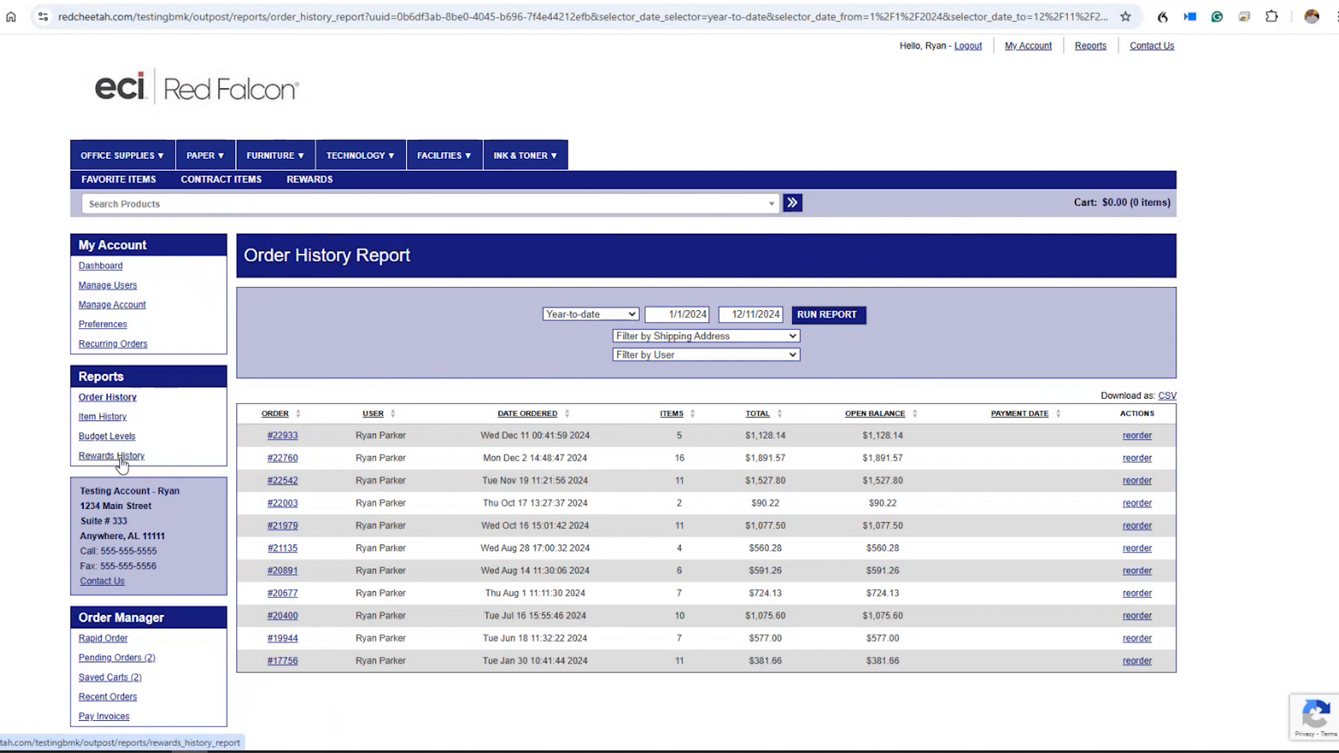
View the Rewards items, and review the My Account dashboard's saved carts, recent orders and Order Manager options
click(301, 183)
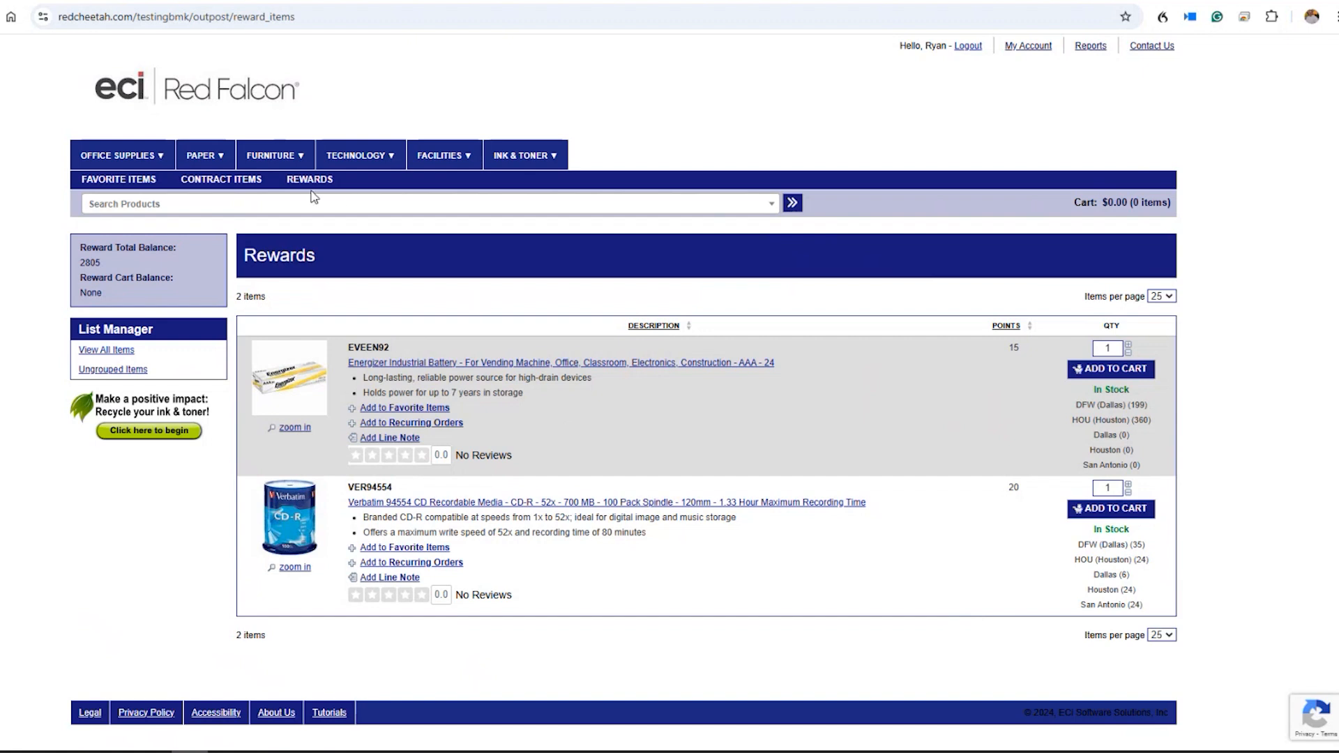
click(1015, 60)
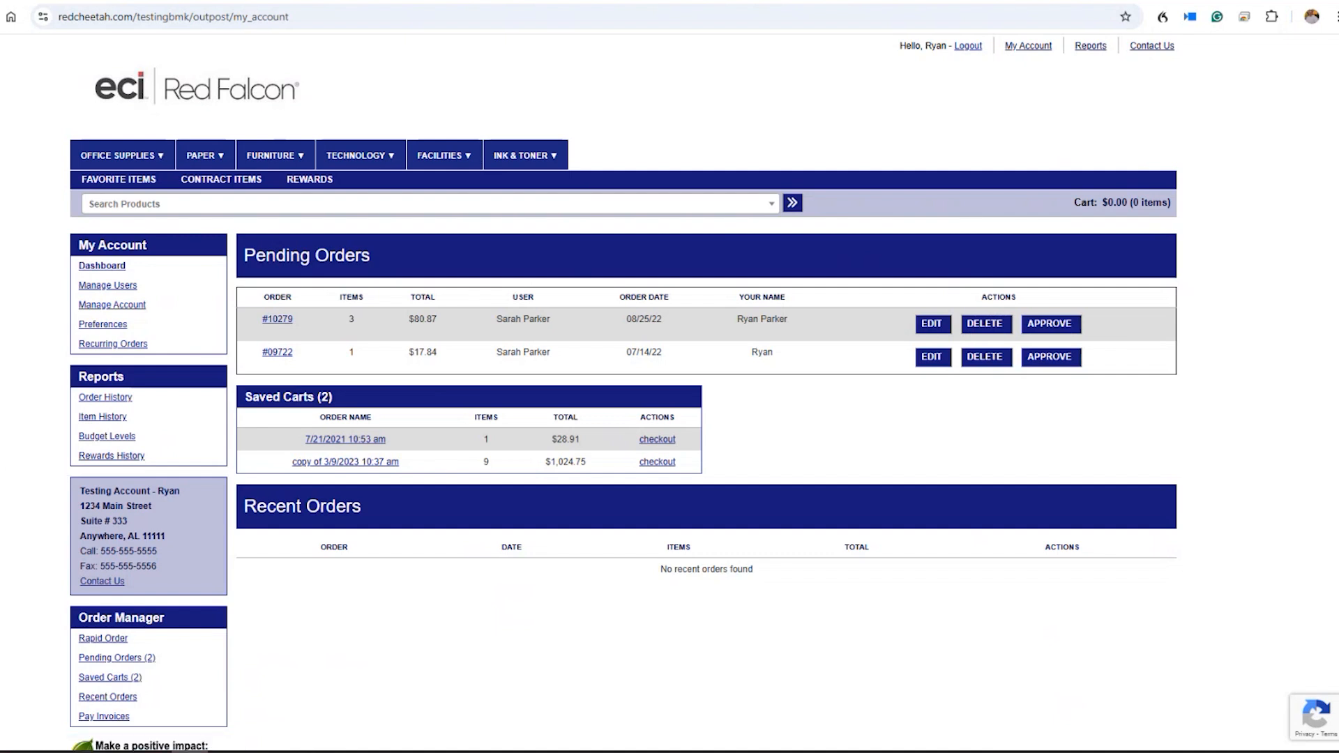
scroll(624, 383, down, 3)
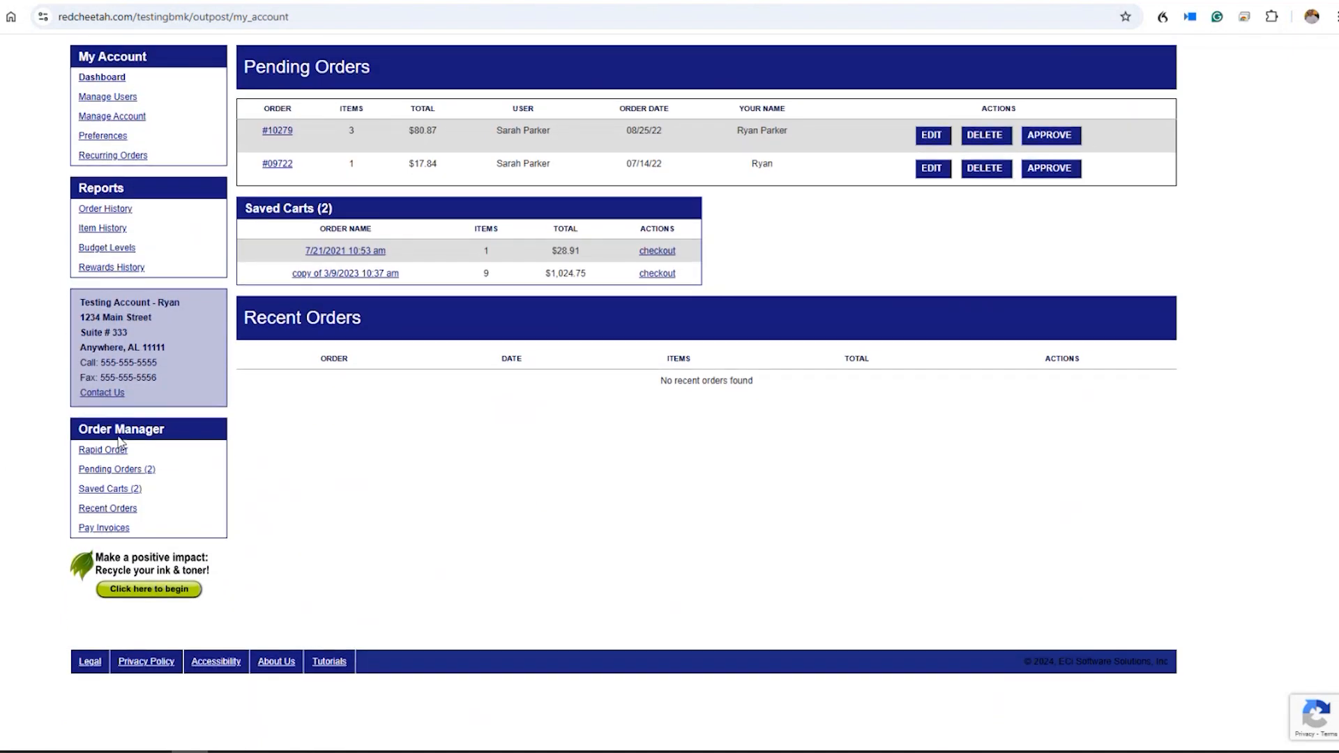
scroll(326, 460, up, 2)
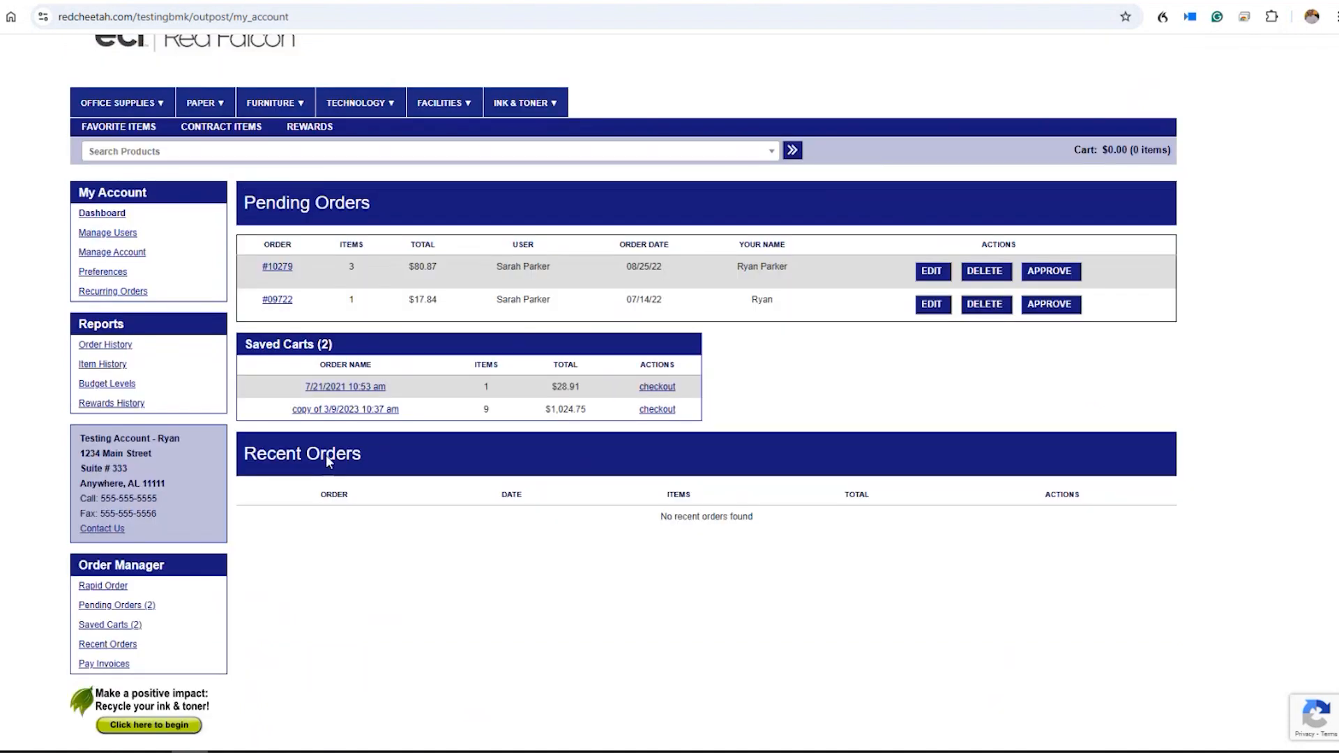
scroll(325, 455, up, 1)
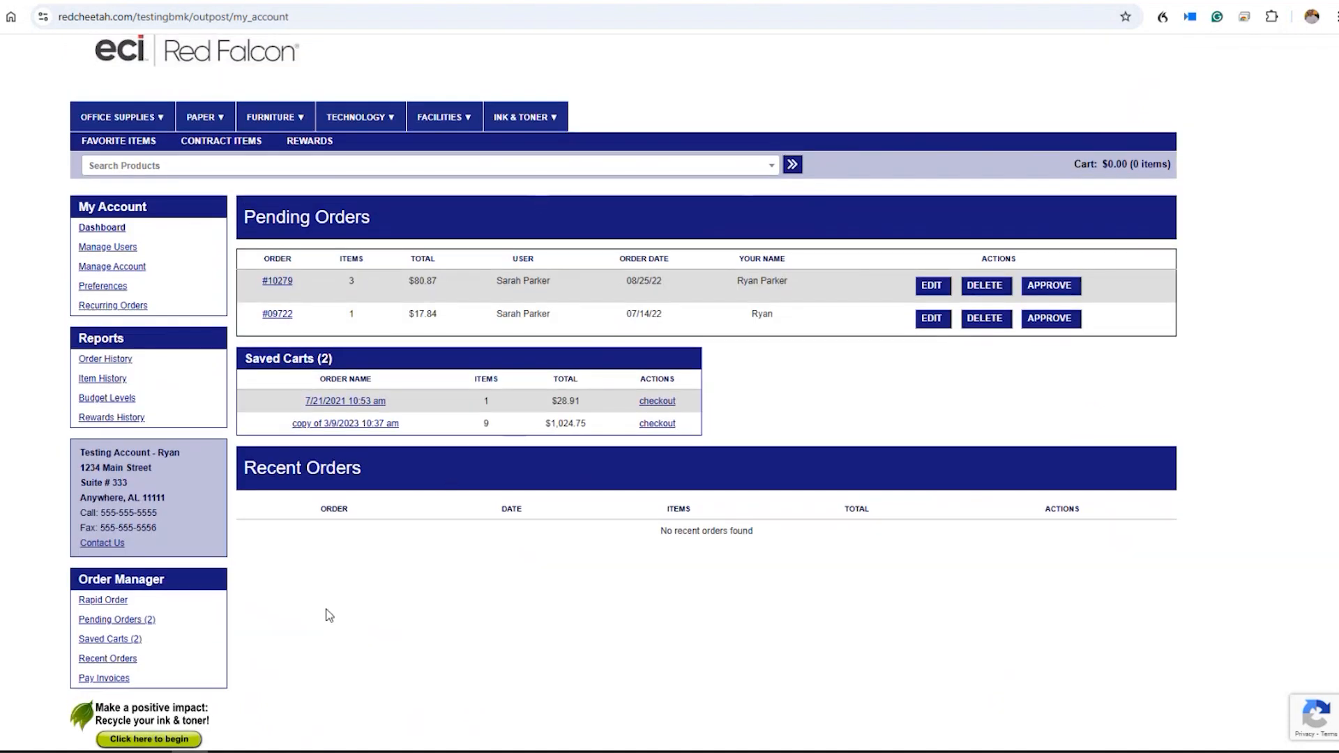
Check the saved card choices on the Pay Invoices page, and log out of the customer storefront
click(116, 680)
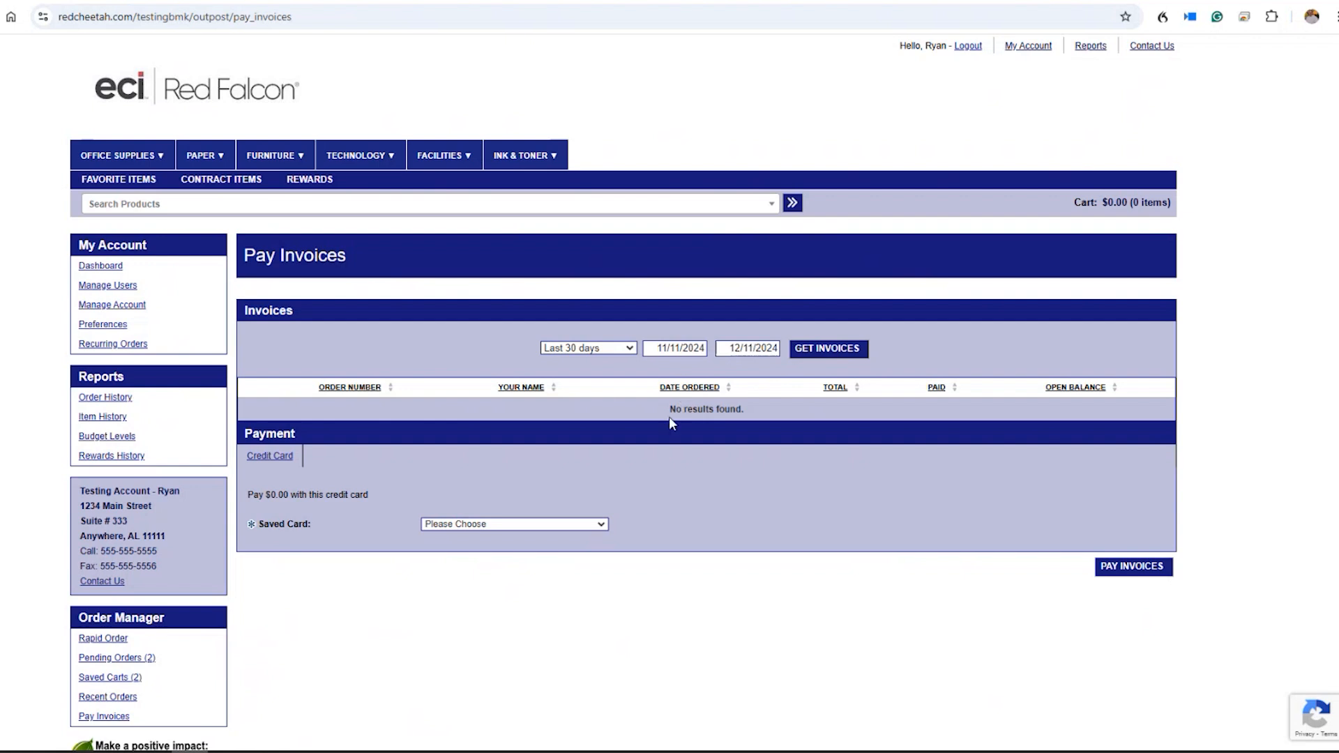
click(483, 527)
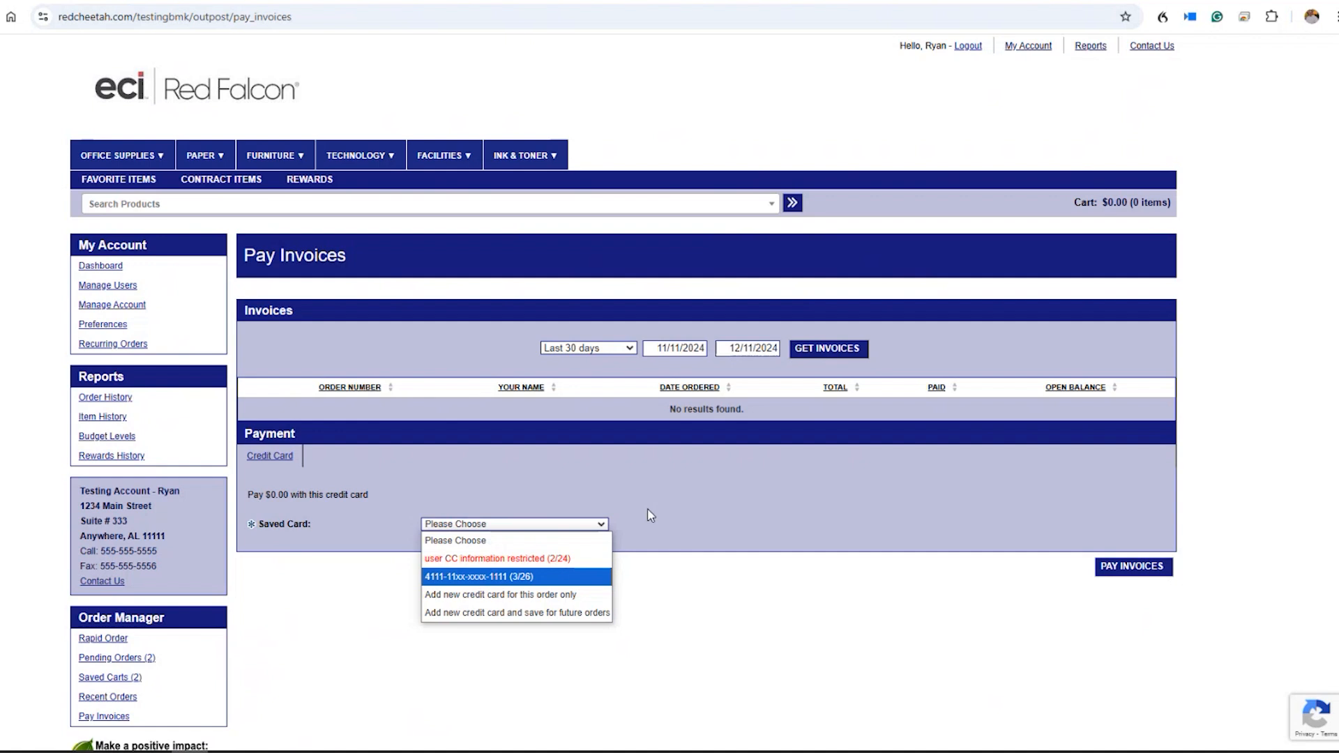
click(970, 49)
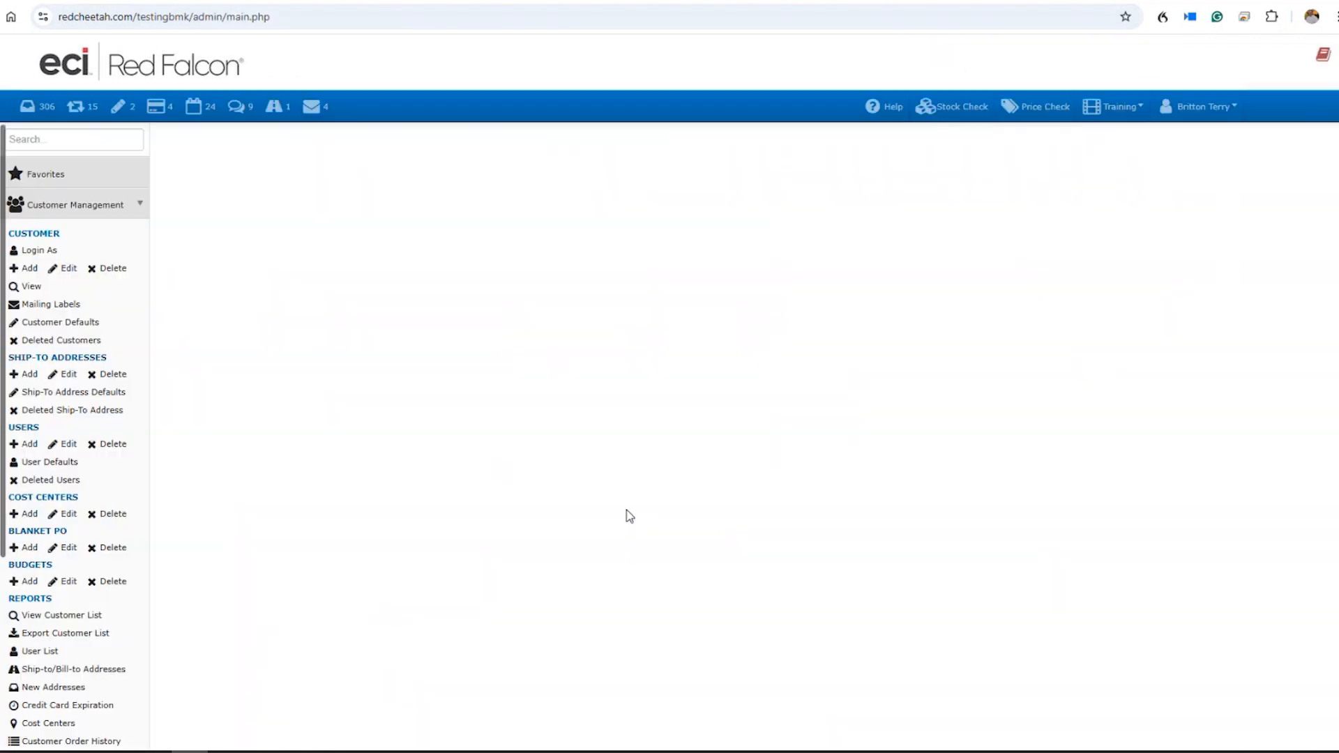
Open the pending orders list from the dashboard and check the Accepted Orders list
click(91, 209)
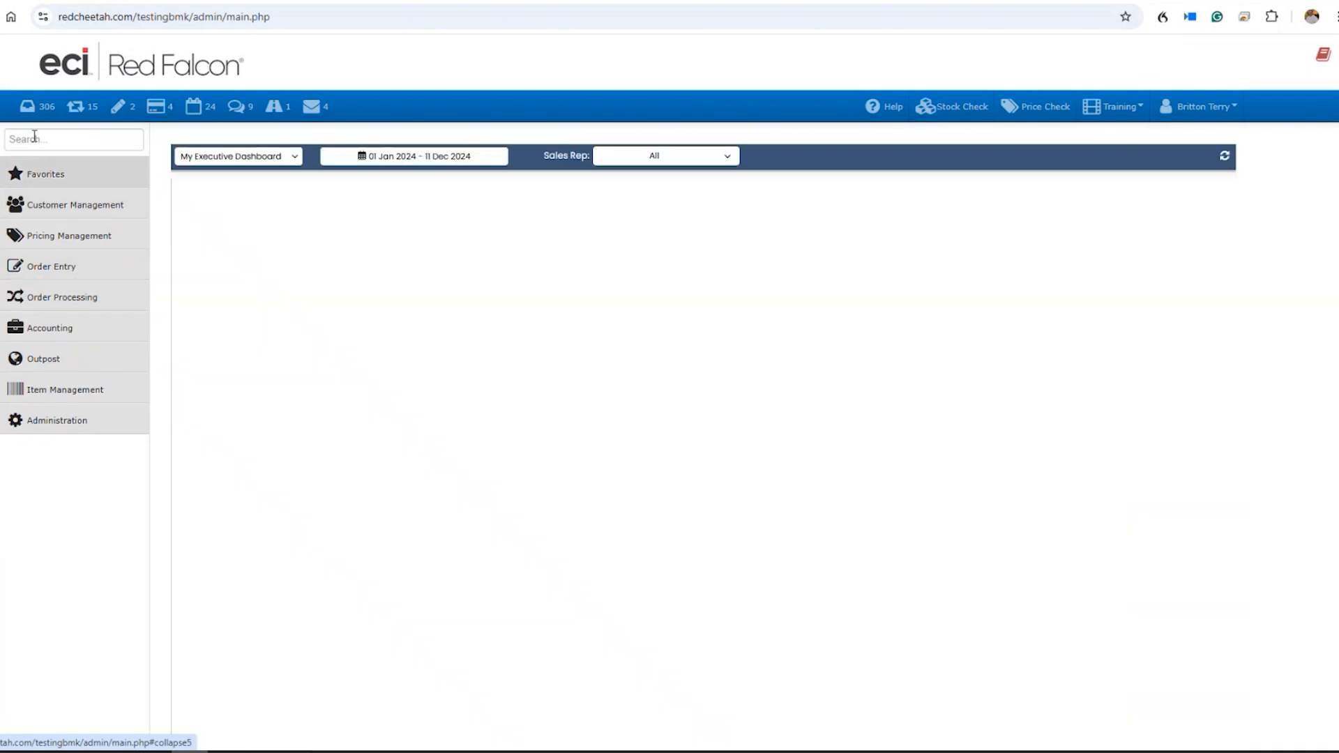
mouse_move(44, 115)
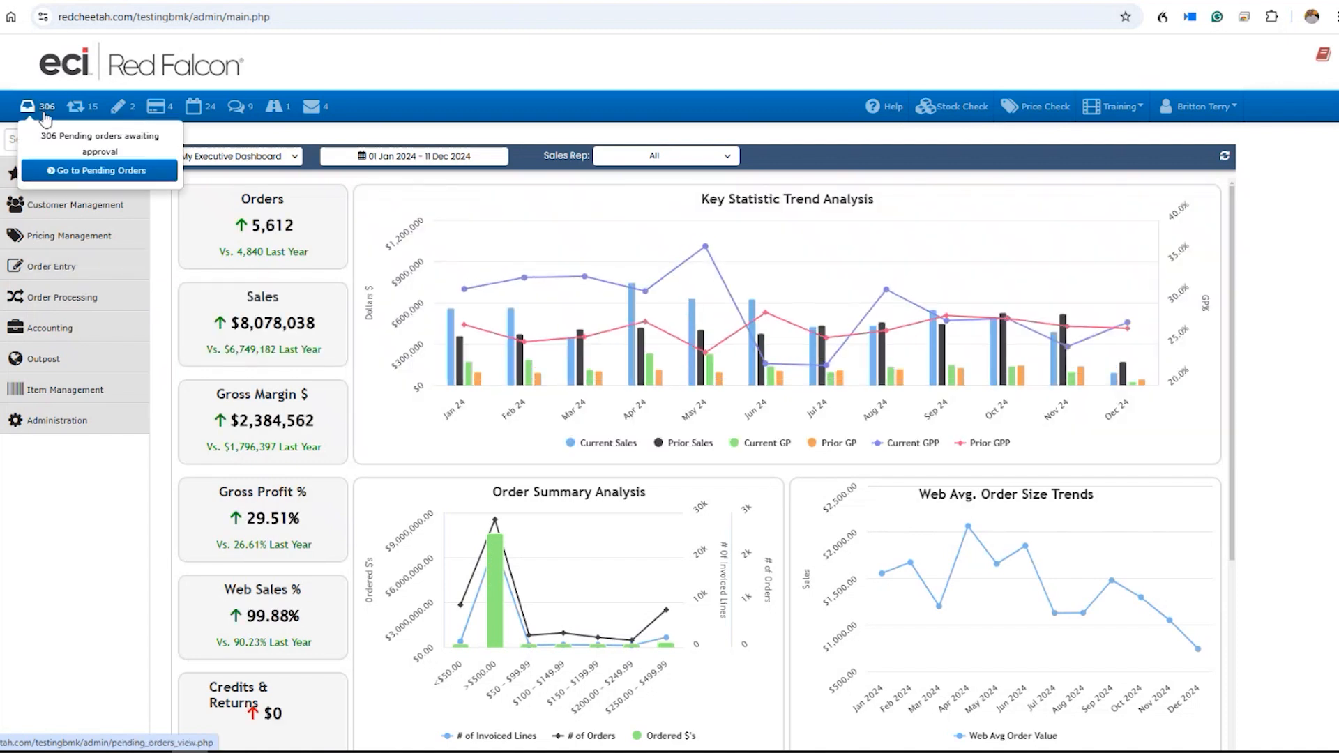
click(72, 174)
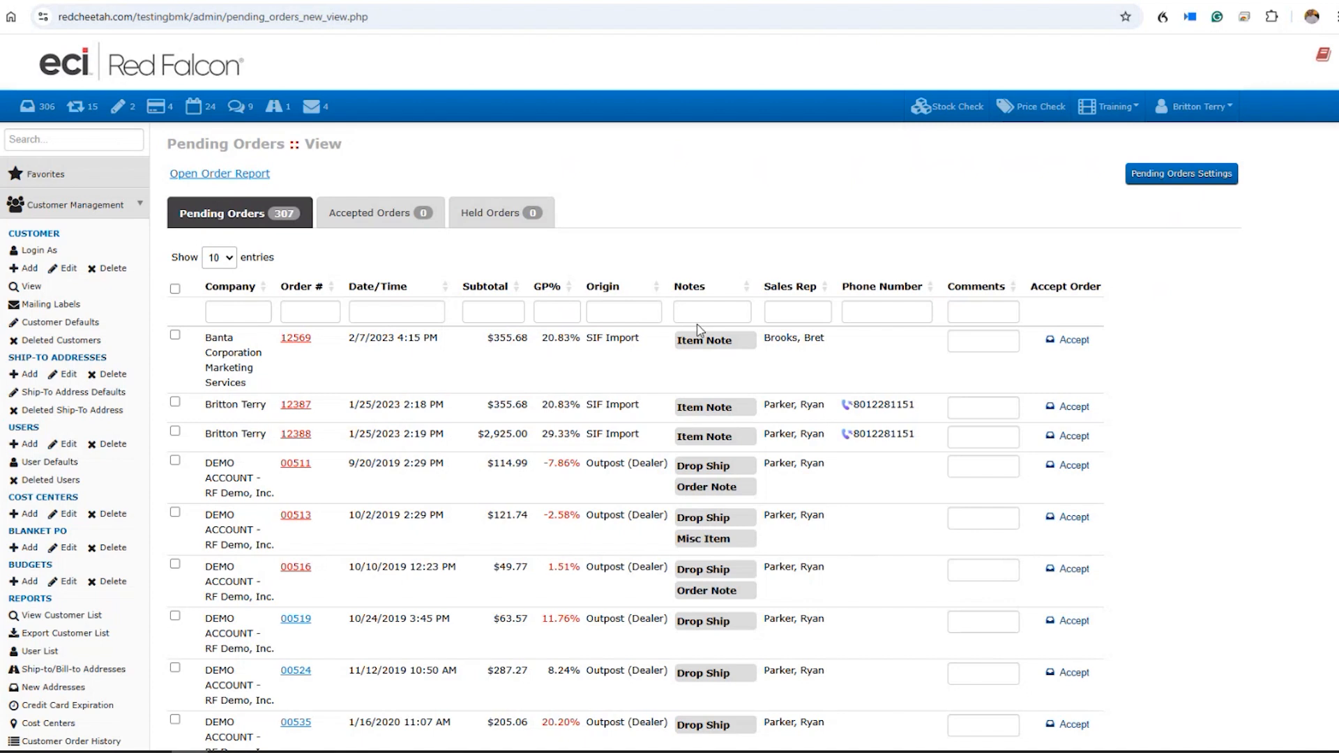
click(404, 218)
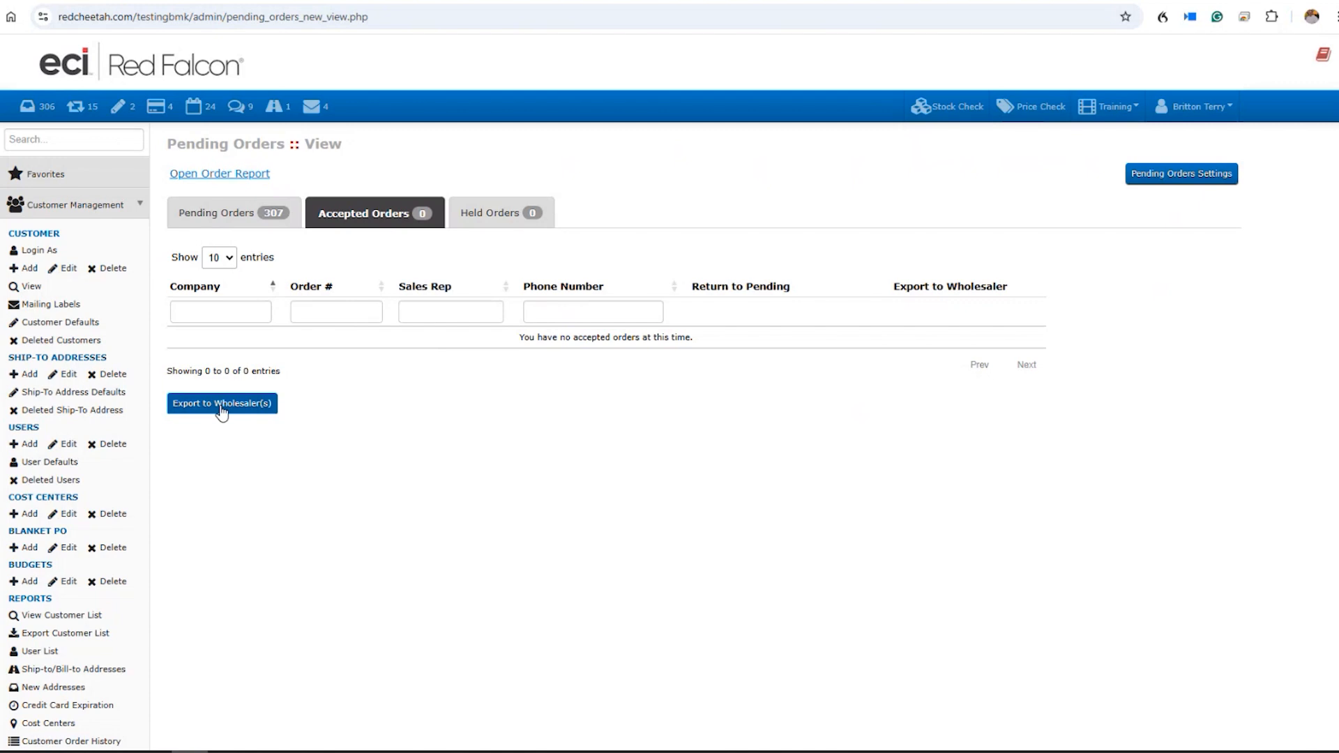
click(208, 220)
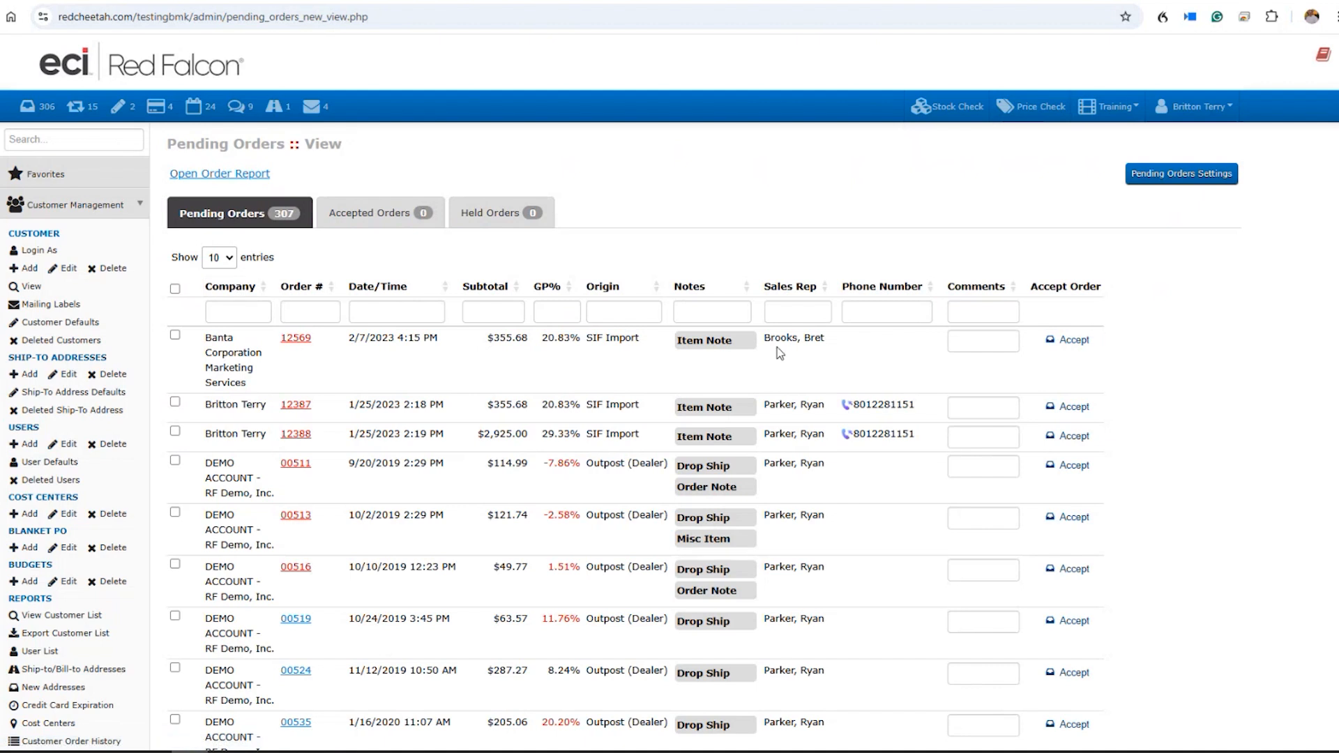
Select all listed pending orders, clear that selection, and go back to the Accepted Orders list
click(175, 289)
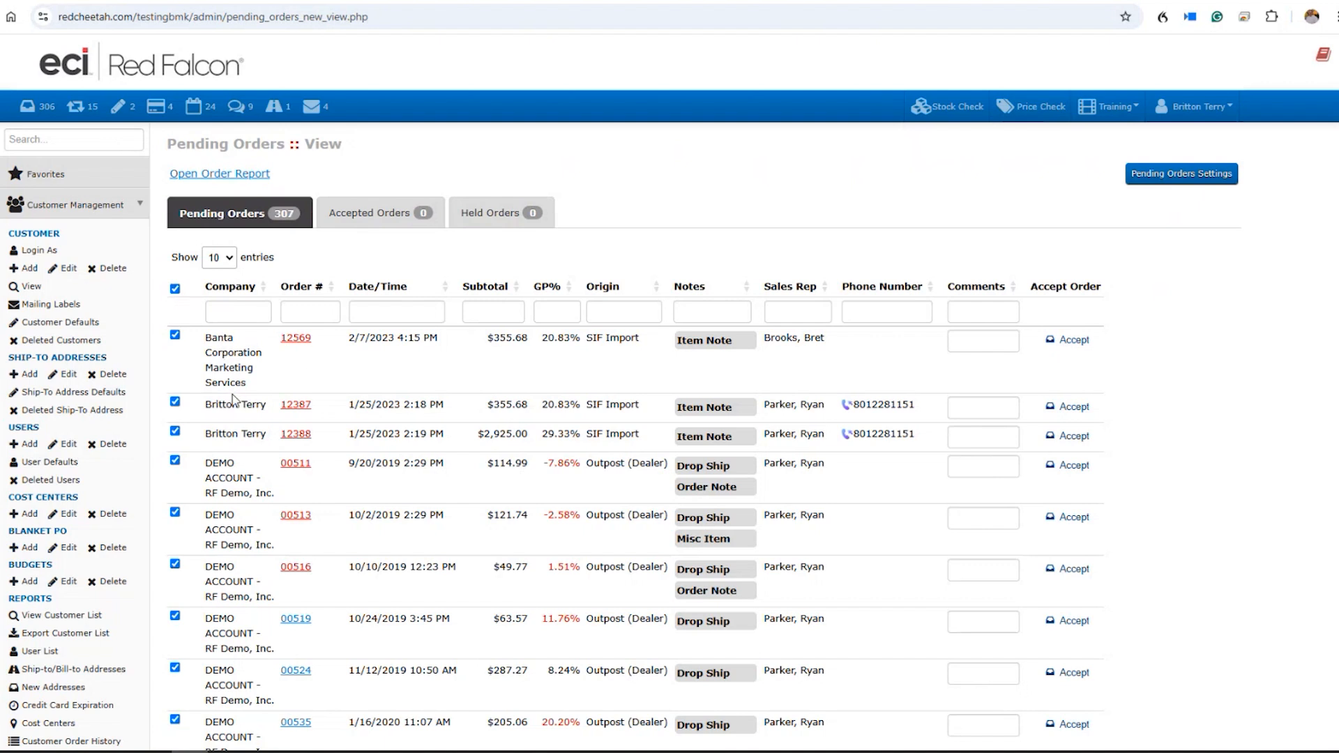
click(175, 290)
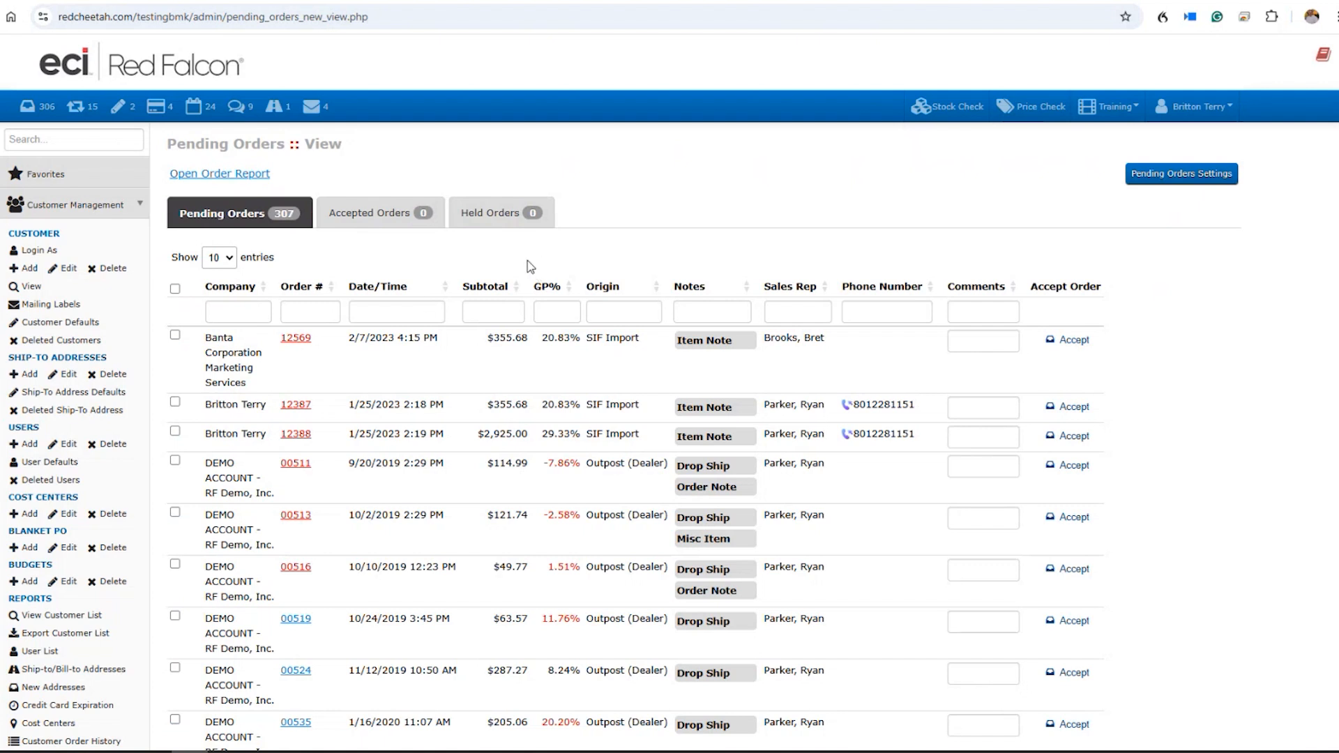
click(363, 221)
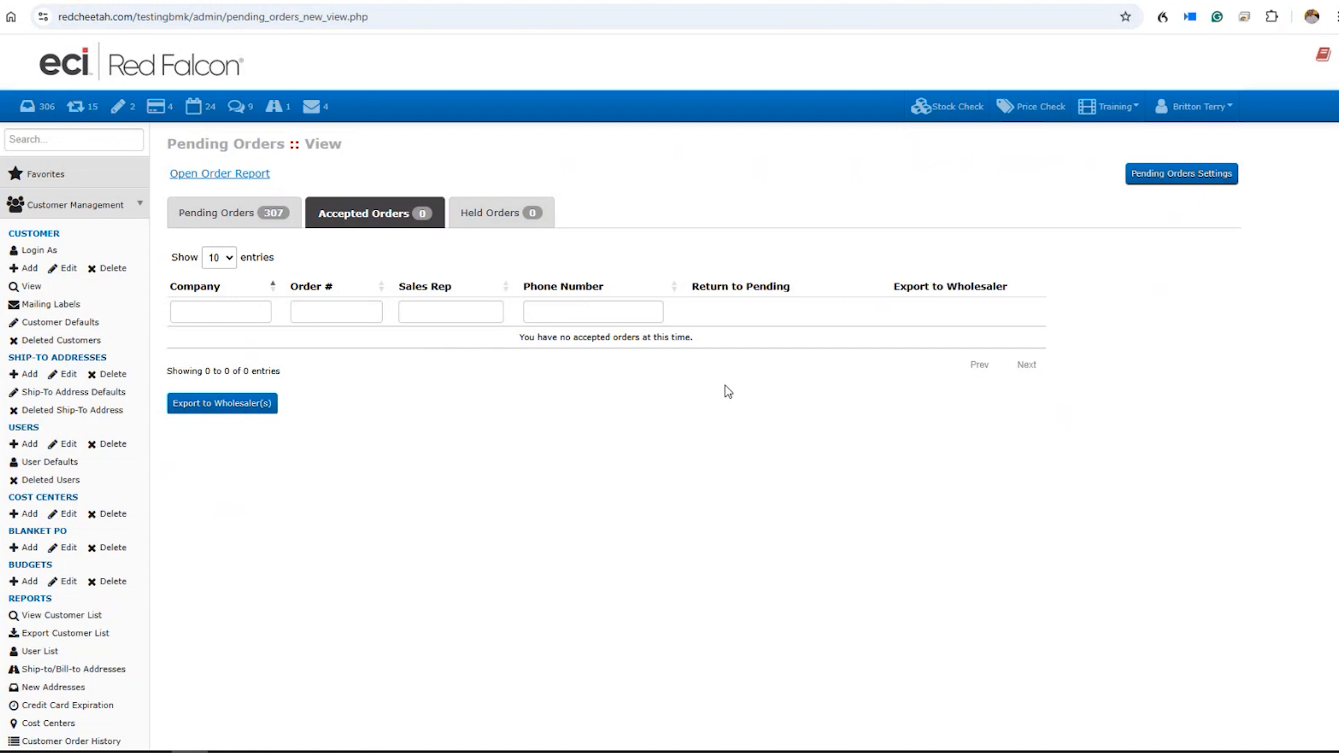
Open the Transmitted Orders list in Order Processing for viewing and editing
click(75, 204)
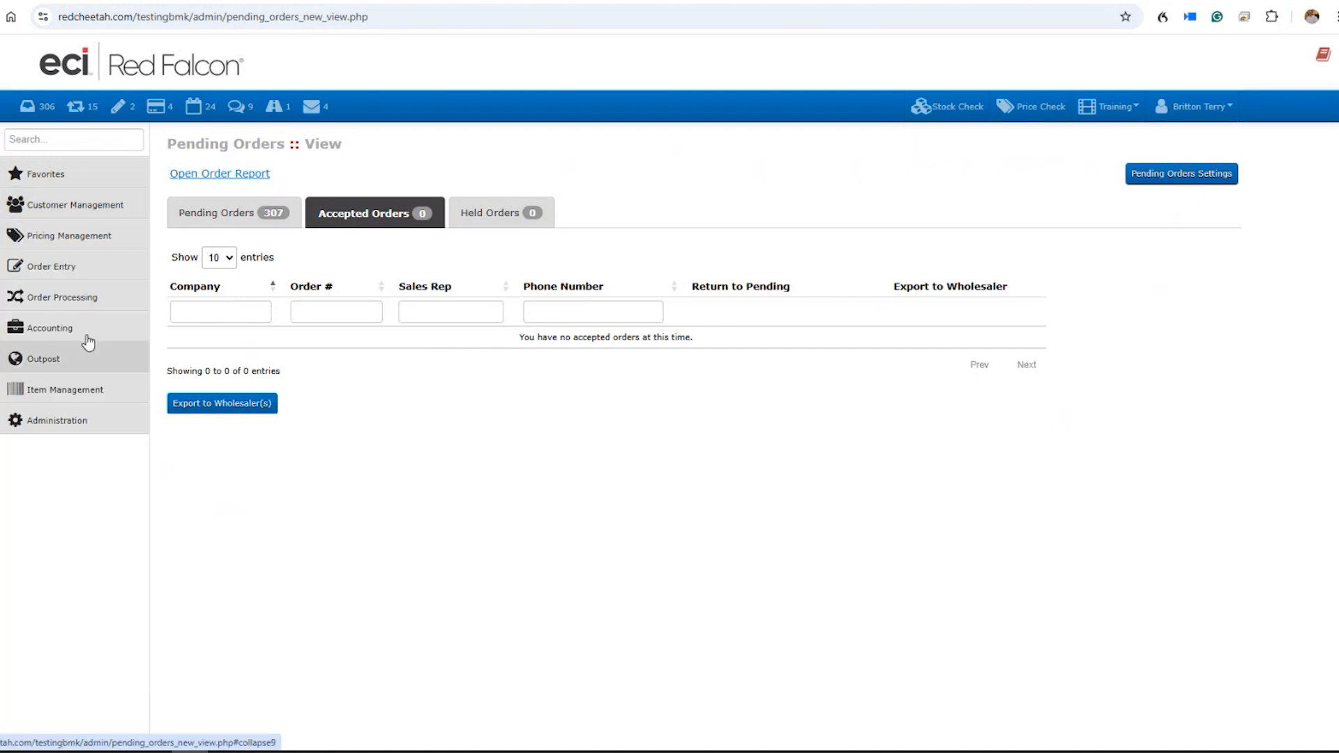
click(61, 298)
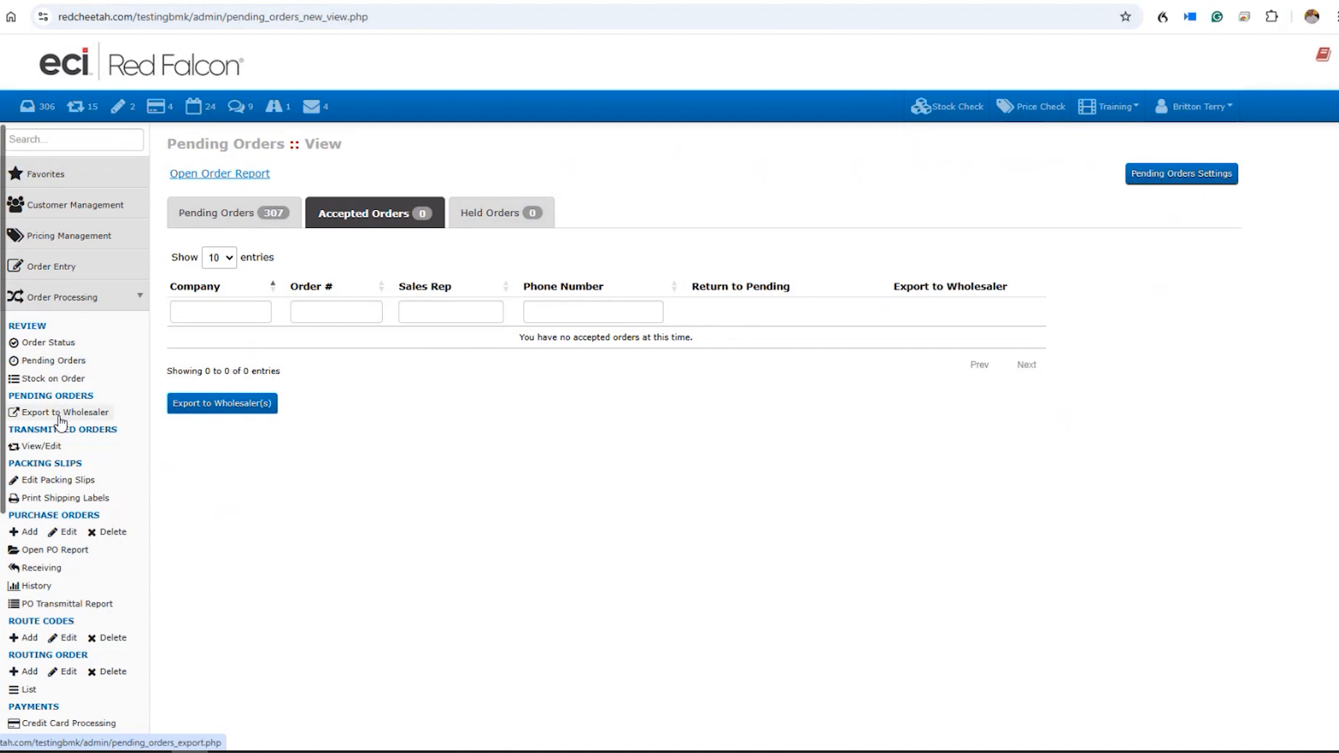
click(42, 447)
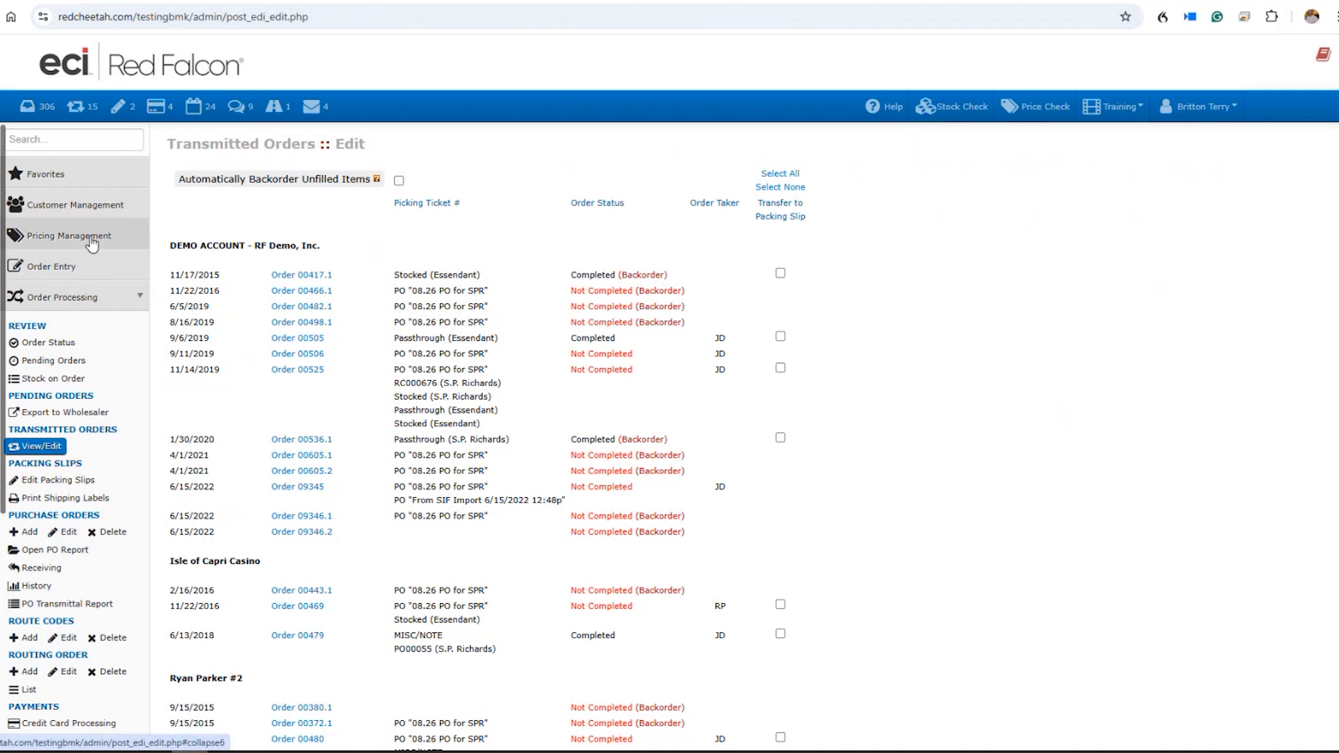
Return to the pending orders, sort them by newest date, and briefly view the newest order's details
mouse_move(35, 110)
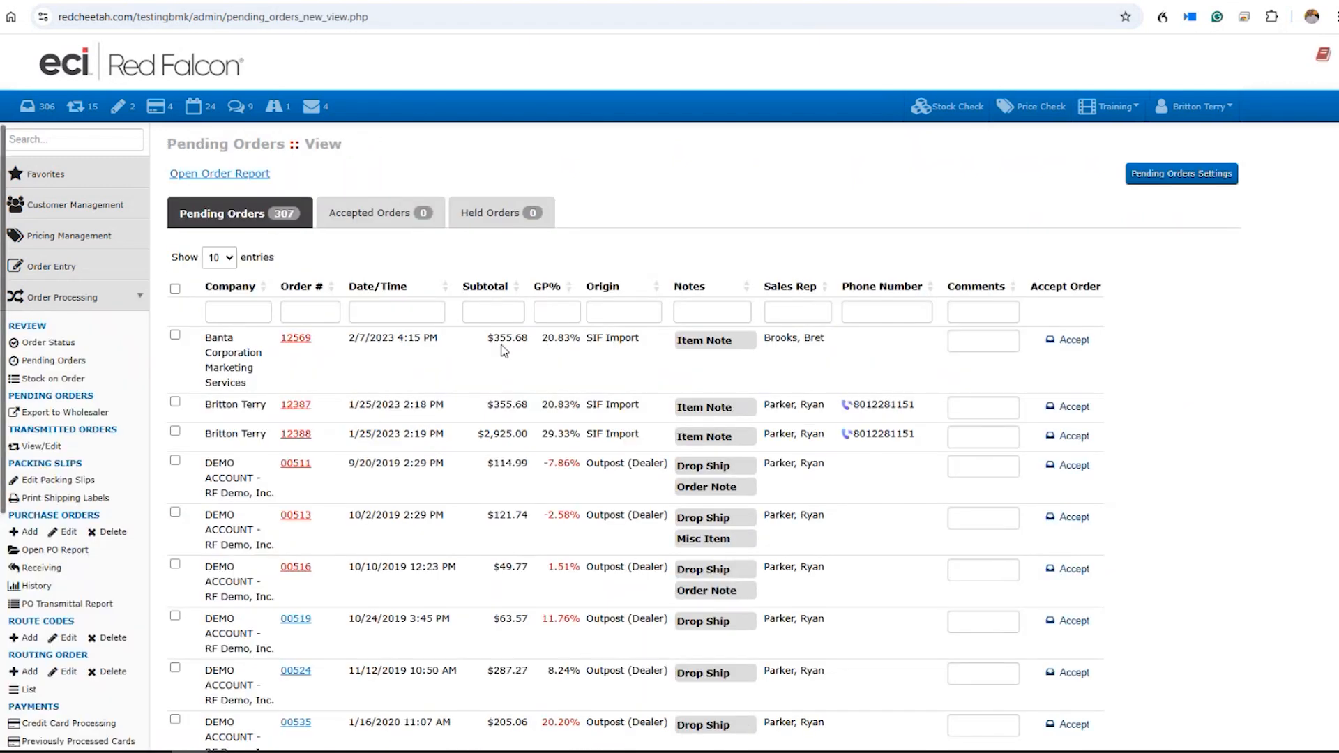
click(376, 293)
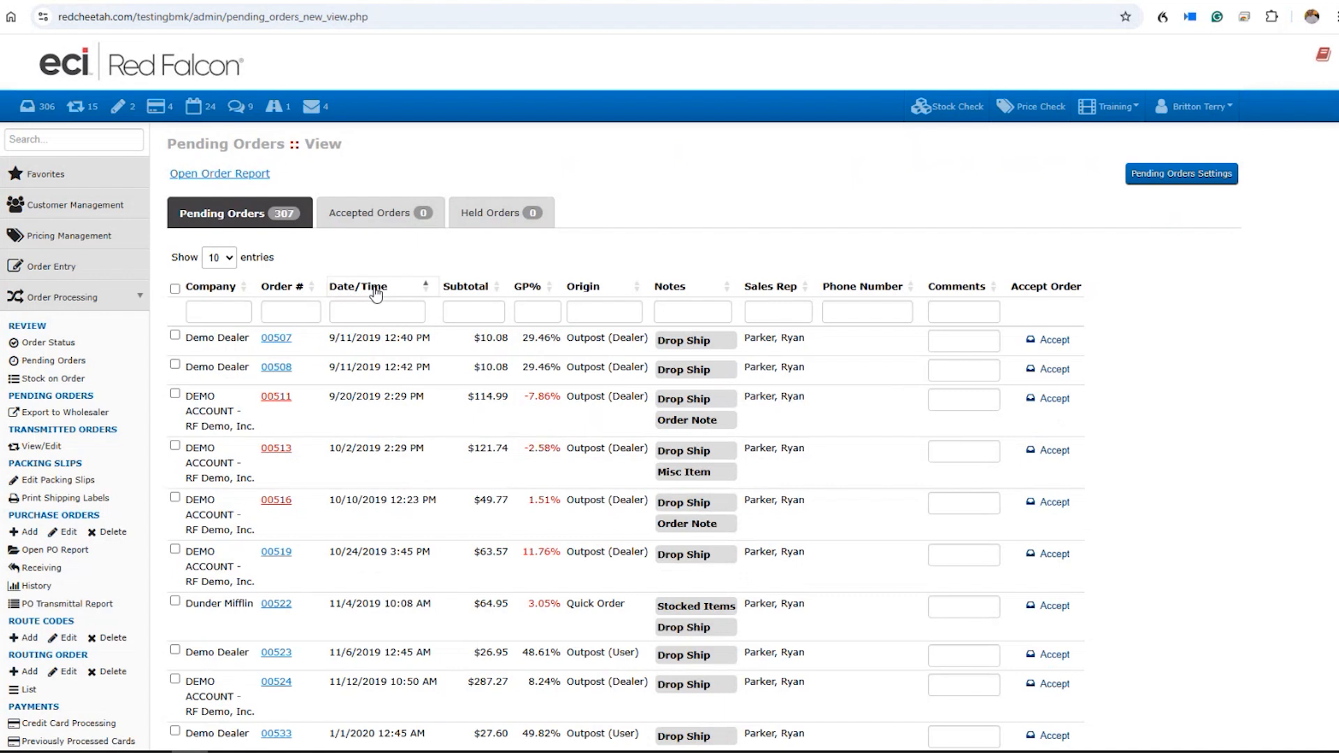
click(376, 293)
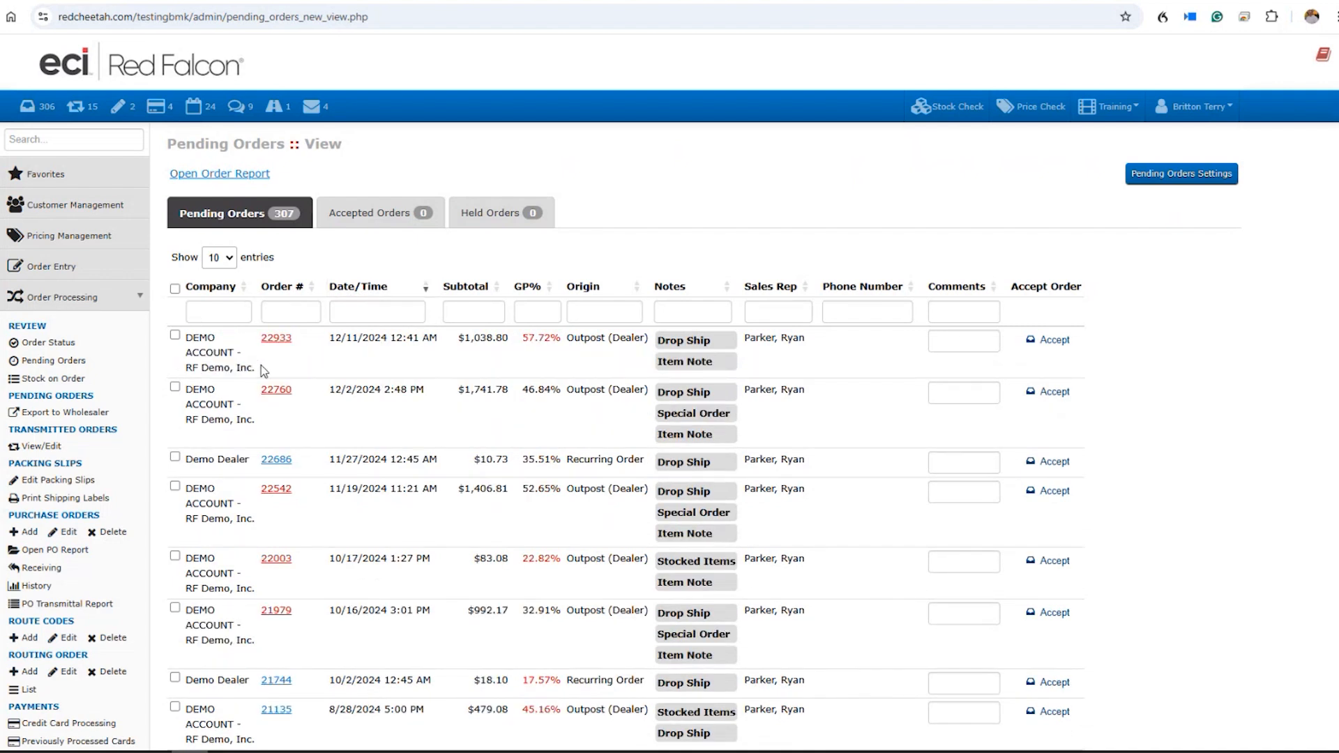
click(276, 339)
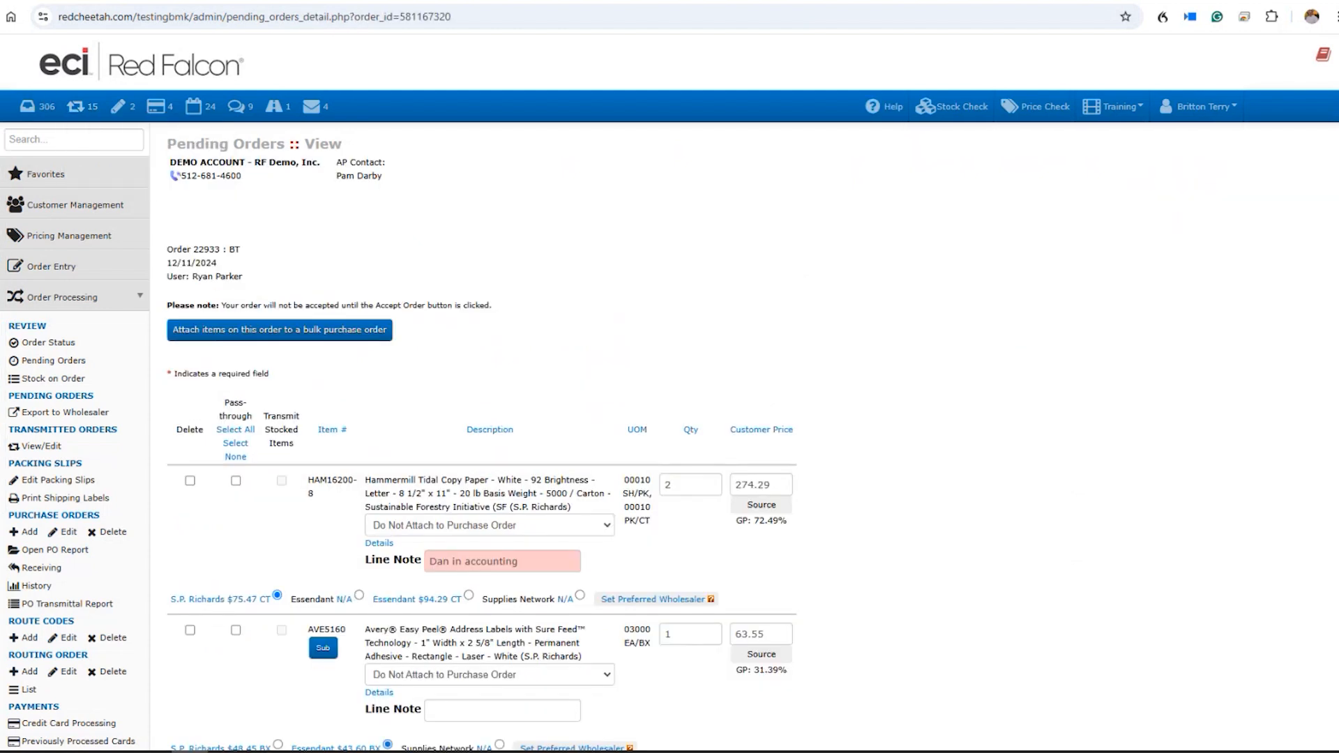
key(alt+Left)
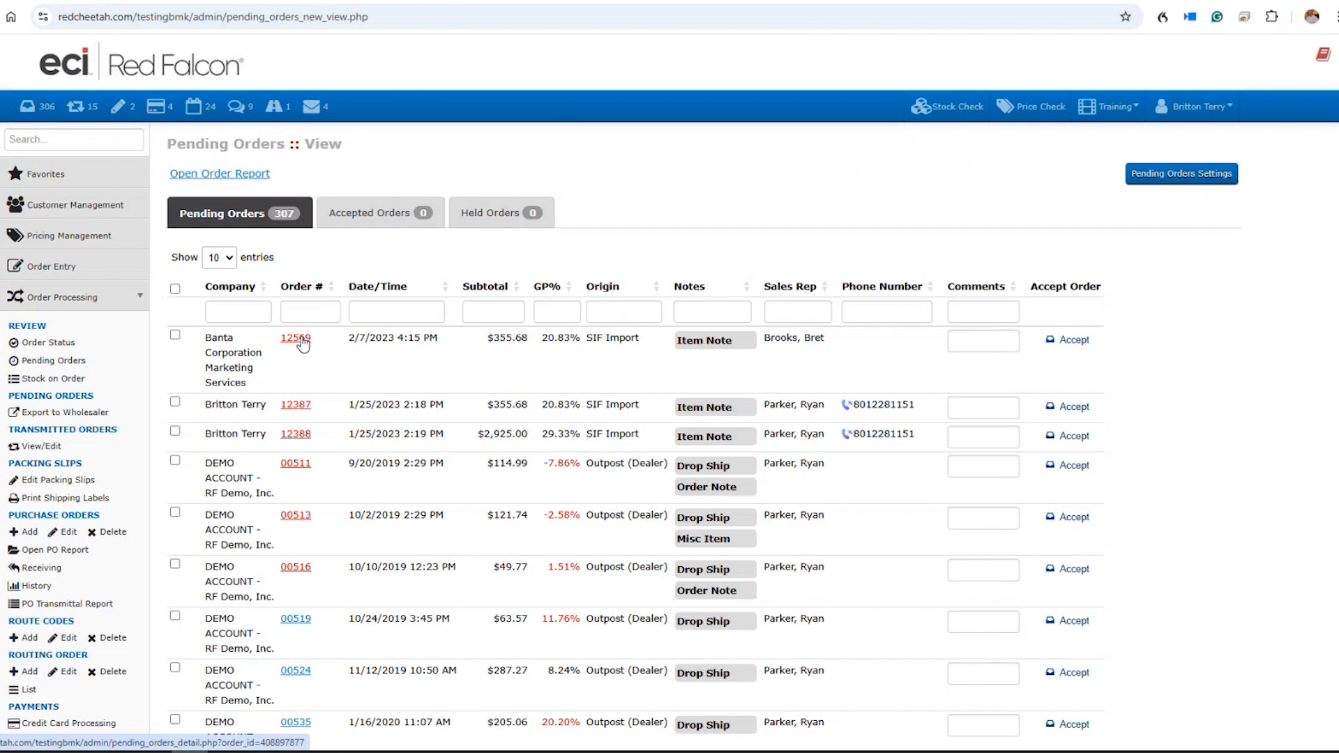
Sort the pending orders by date and time, newest first, and look through the first page of the list
click(356, 292)
click(370, 291)
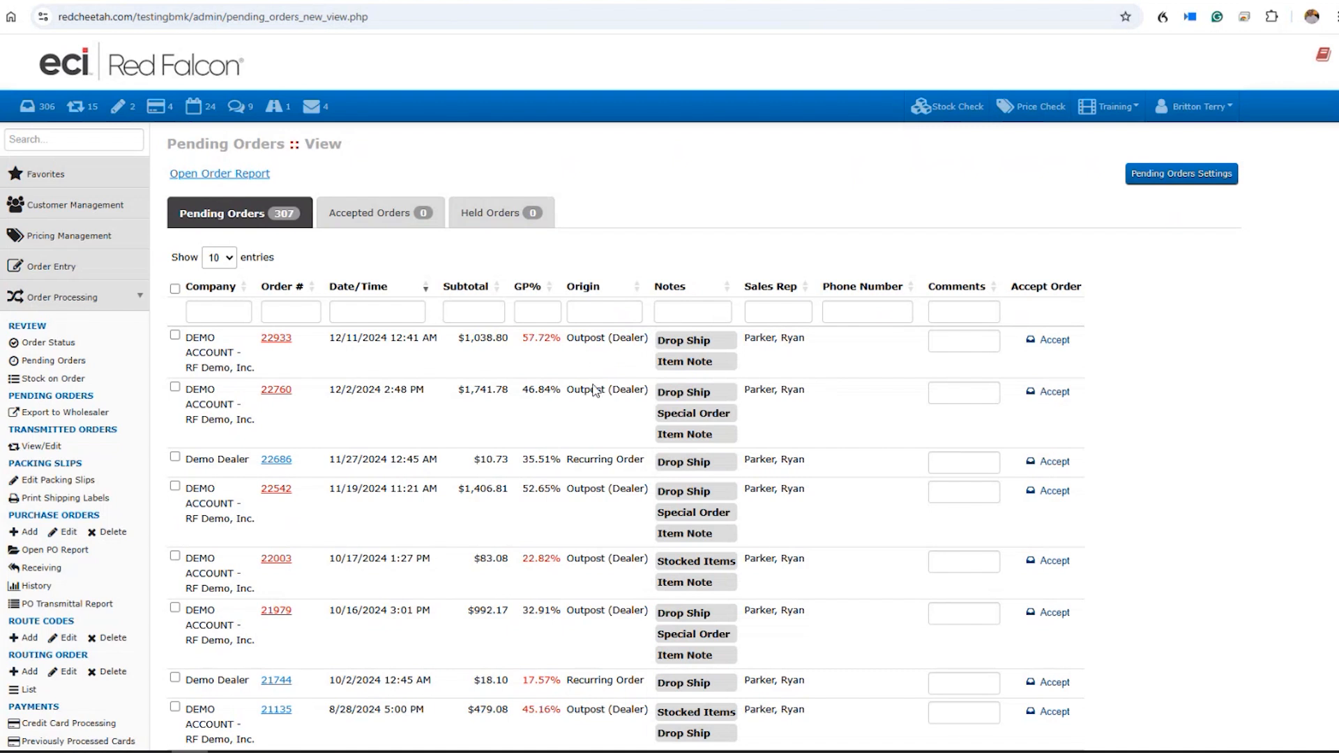
scroll(598, 383, down, 3)
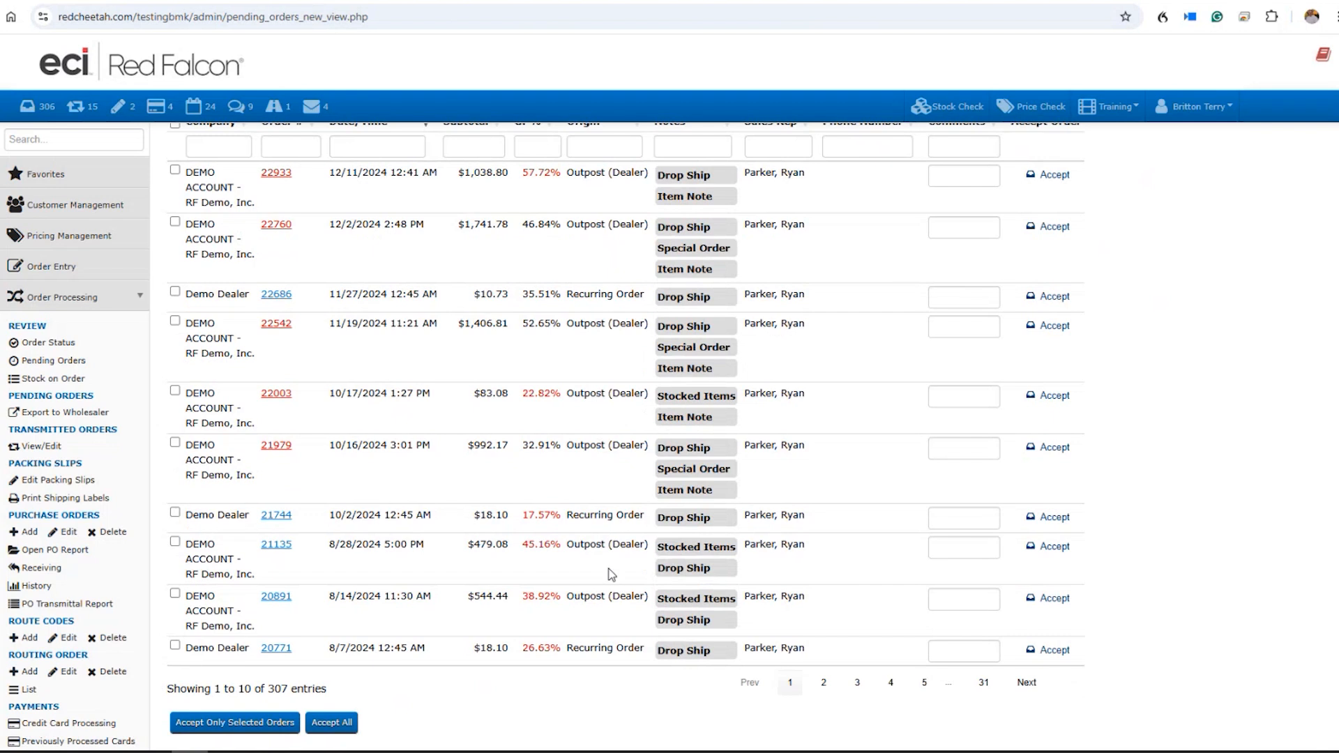
scroll(595, 530, up, 3)
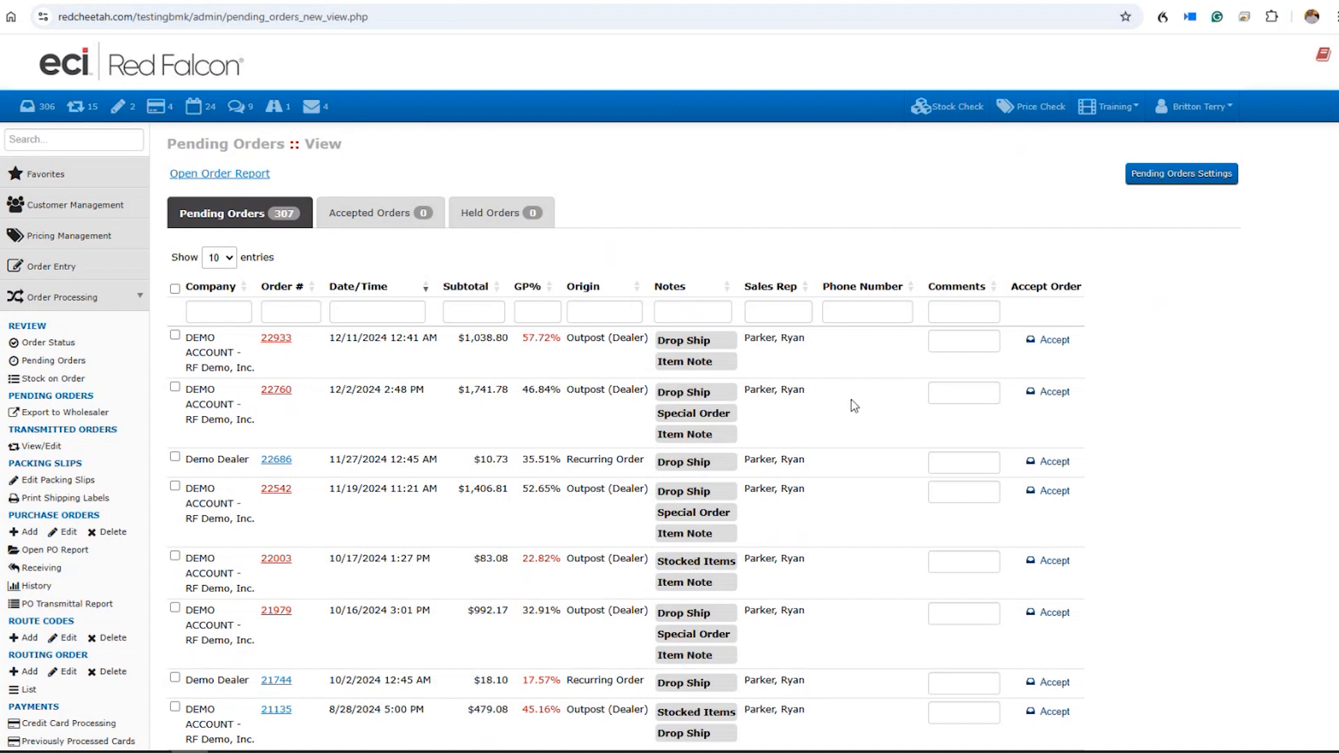
Open the newest pending order, dated 12/11/2024, and examine its line items
click(277, 339)
scroll(981, 437, down, 2)
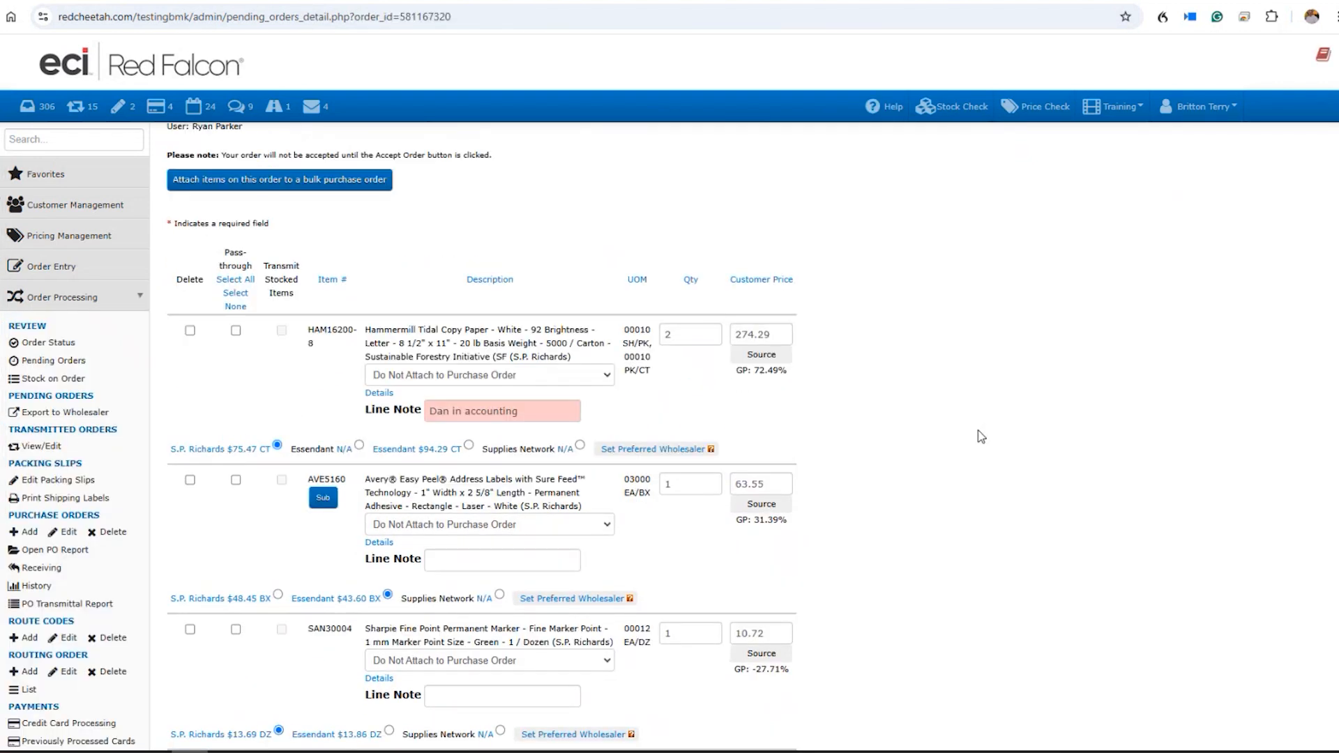
scroll(981, 437, down, 1)
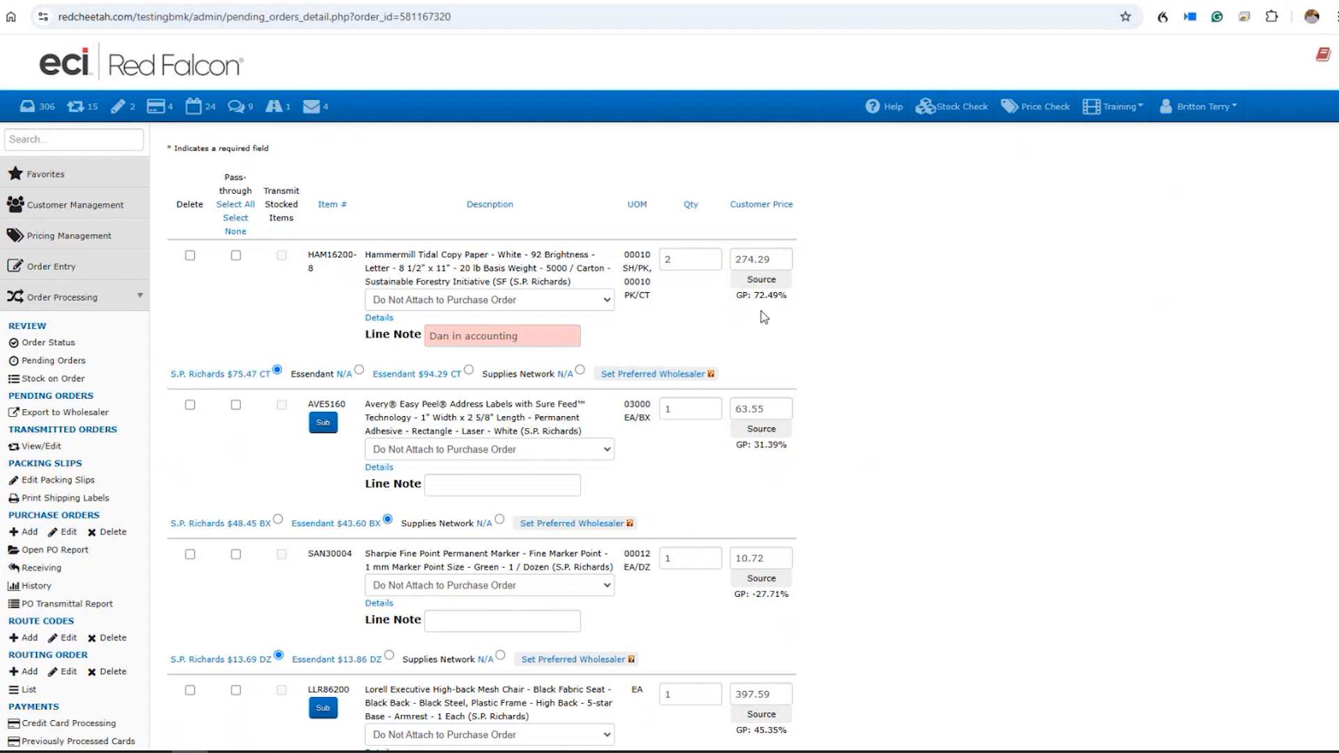
Enter quantity 2 for the Hammermill copy paper line and check its purchase order attachment choices
double_click(669, 261)
text(2)
click(427, 309)
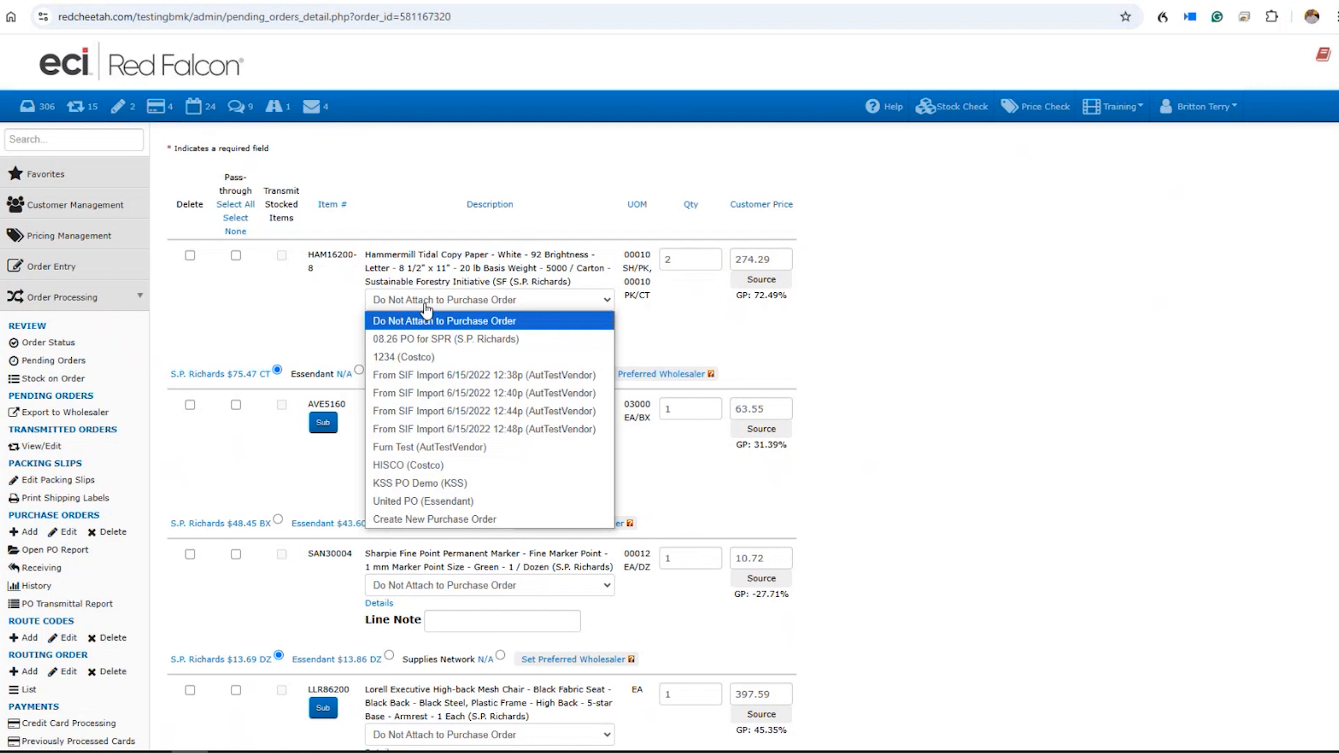
click(252, 311)
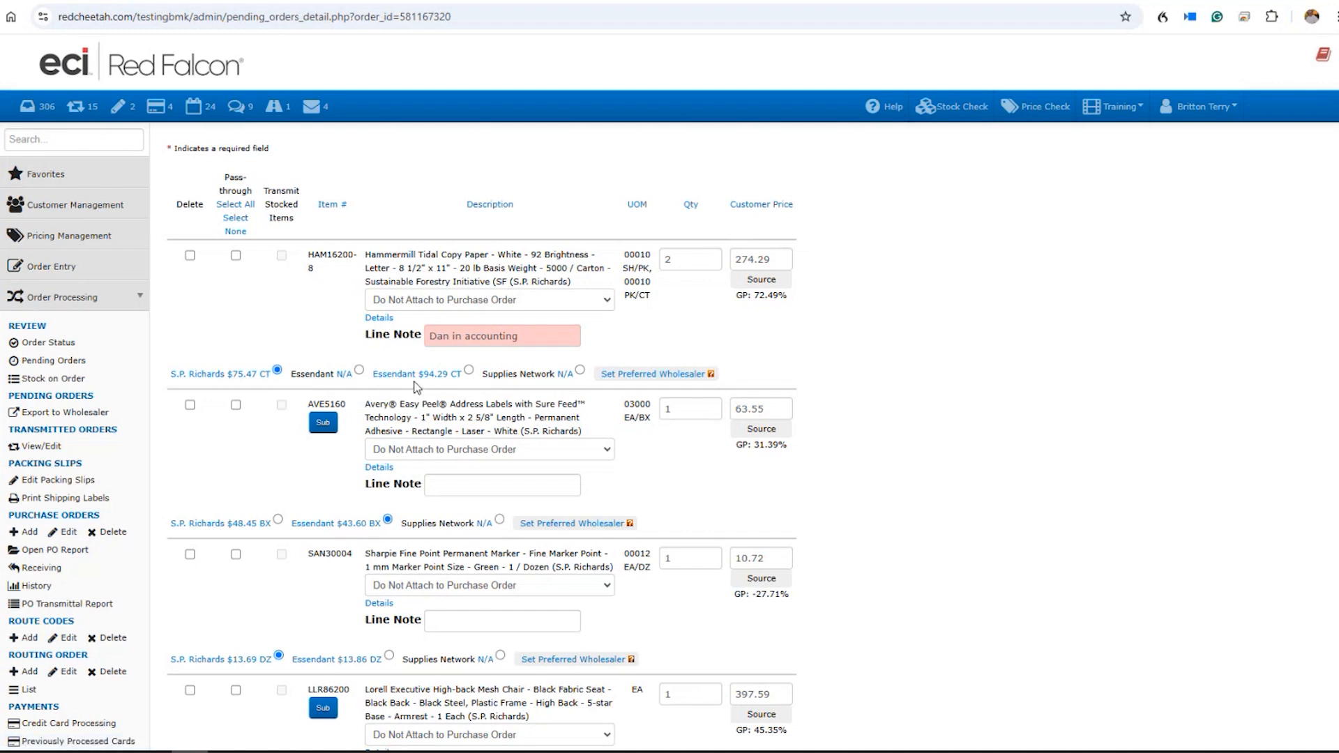
Try Essendant as the copy paper's wholesaler, restore S.P. Richards, and look over the remaining order lines
click(468, 370)
click(277, 371)
scroll(374, 590, down, 3)
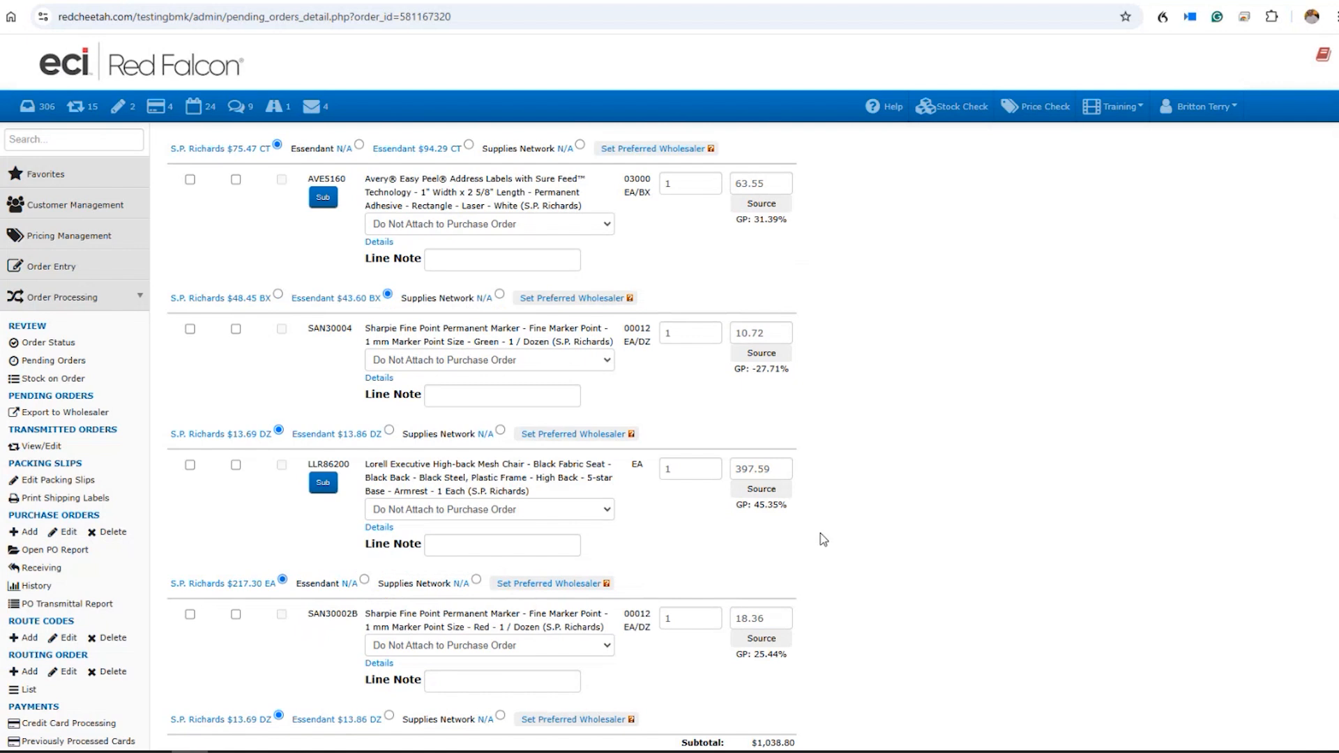
scroll(823, 539, down, 2)
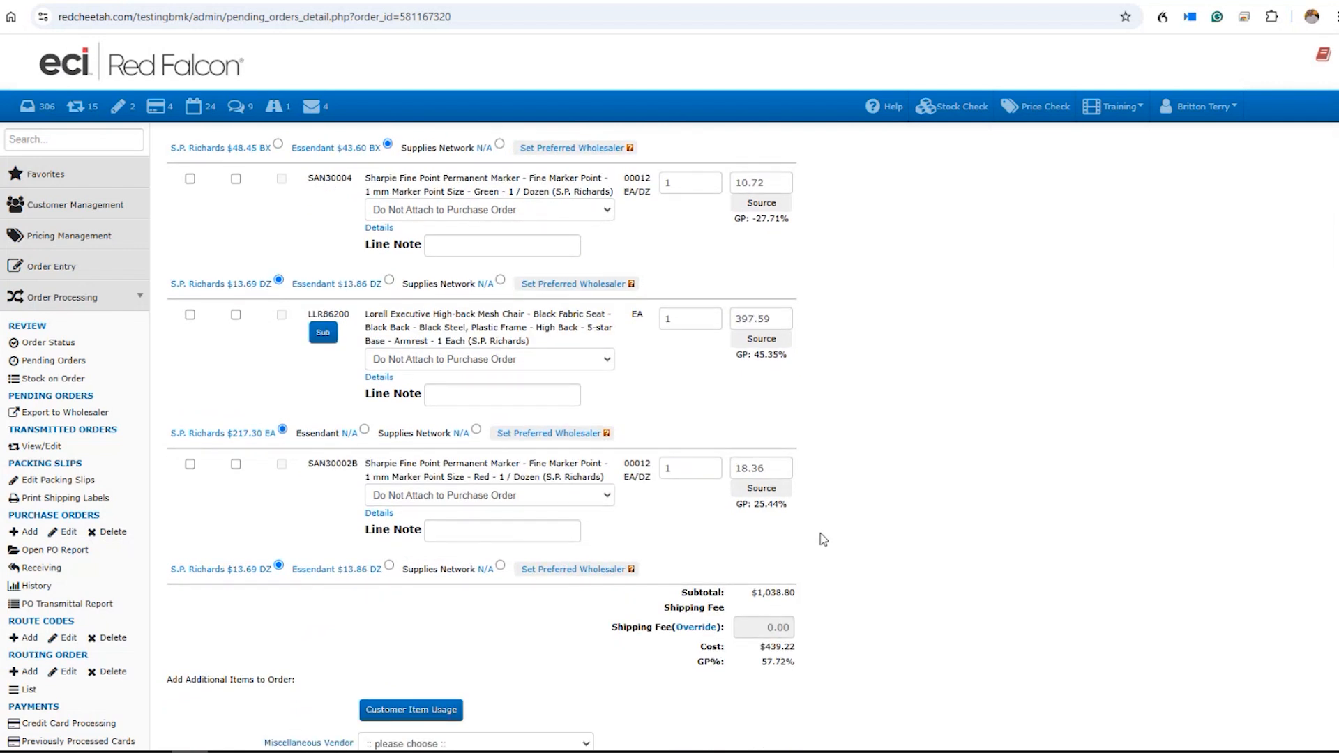
scroll(823, 539, up, 6)
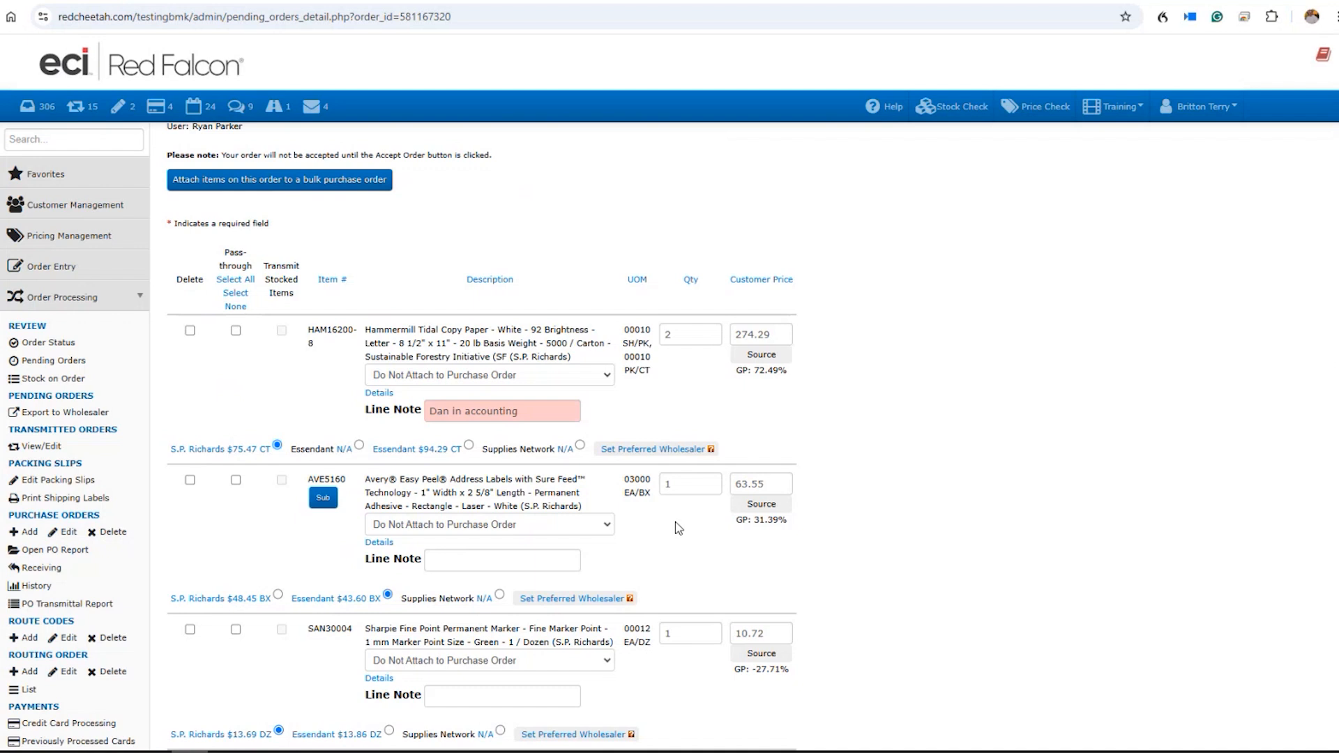
Check the order's S.P. Richards and Essendant route codes, and view the choices available for Essendant
scroll(672, 522, down, 10)
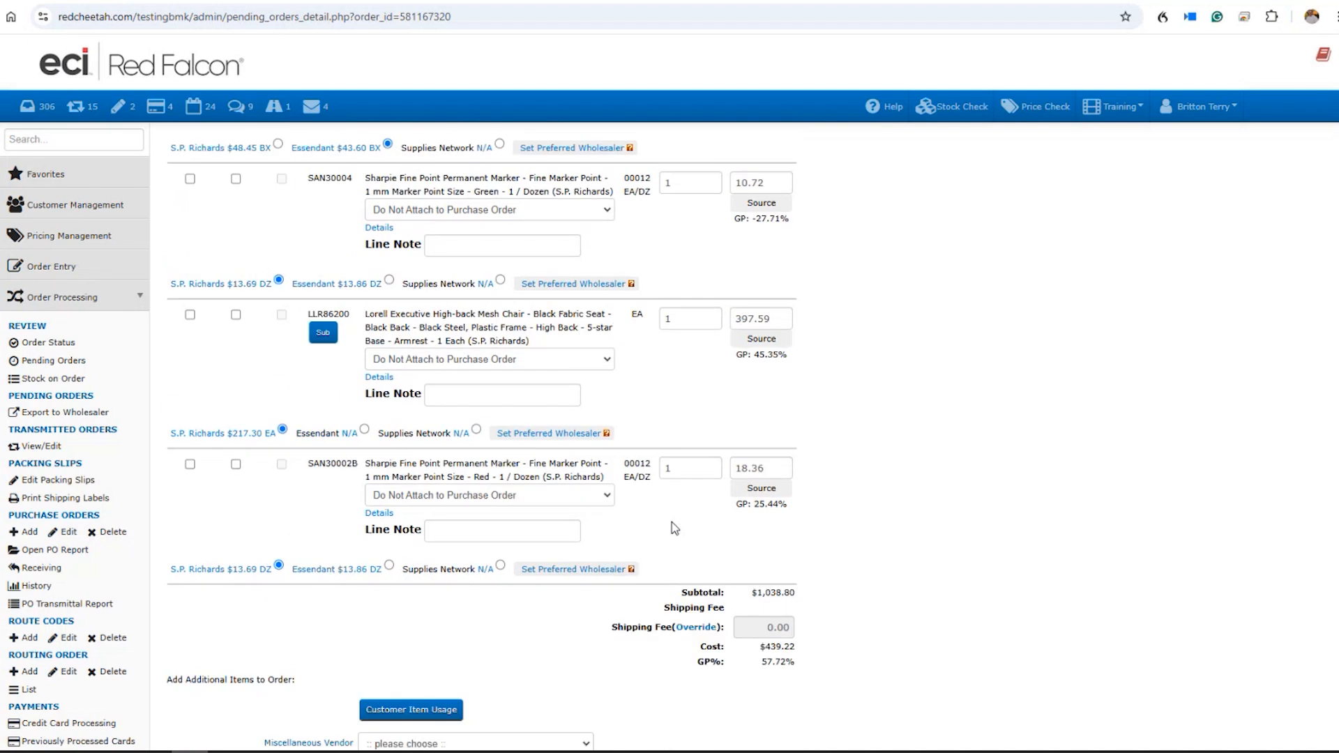
scroll(646, 532, down, 4)
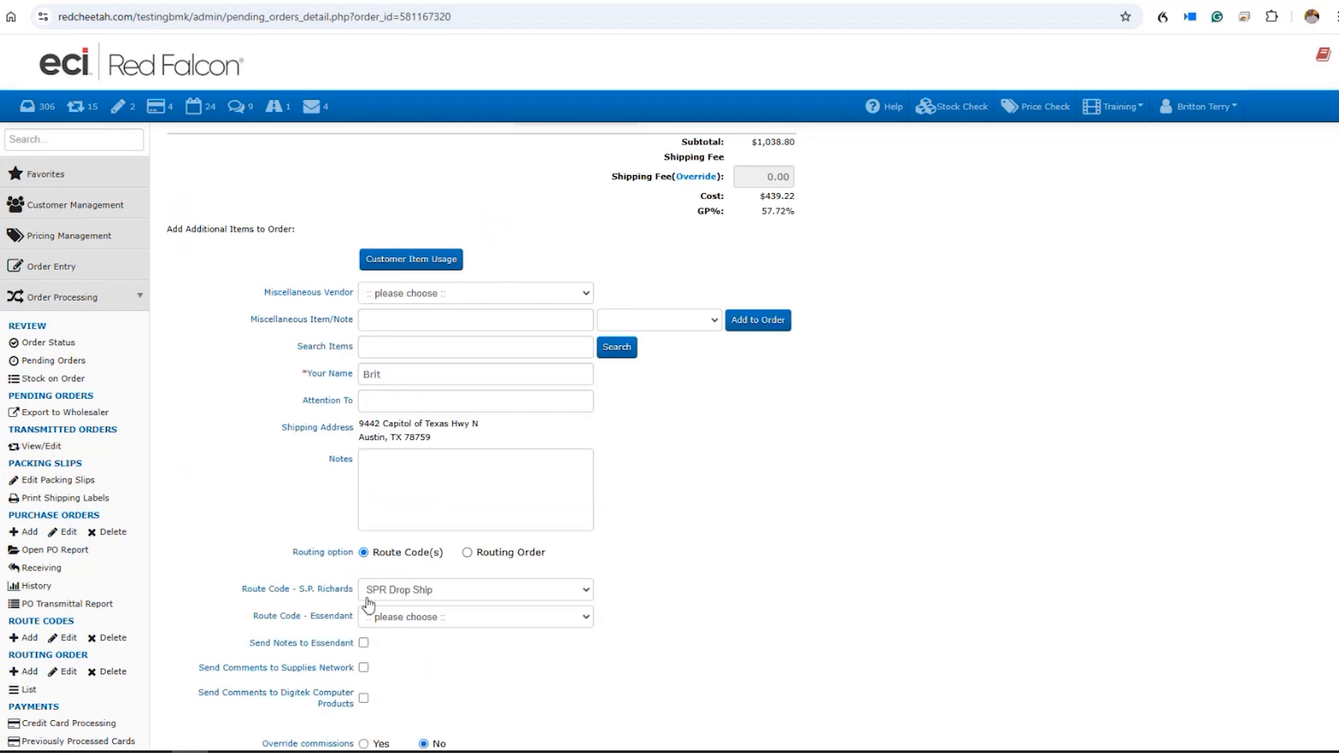
drag(241, 518, 307, 518)
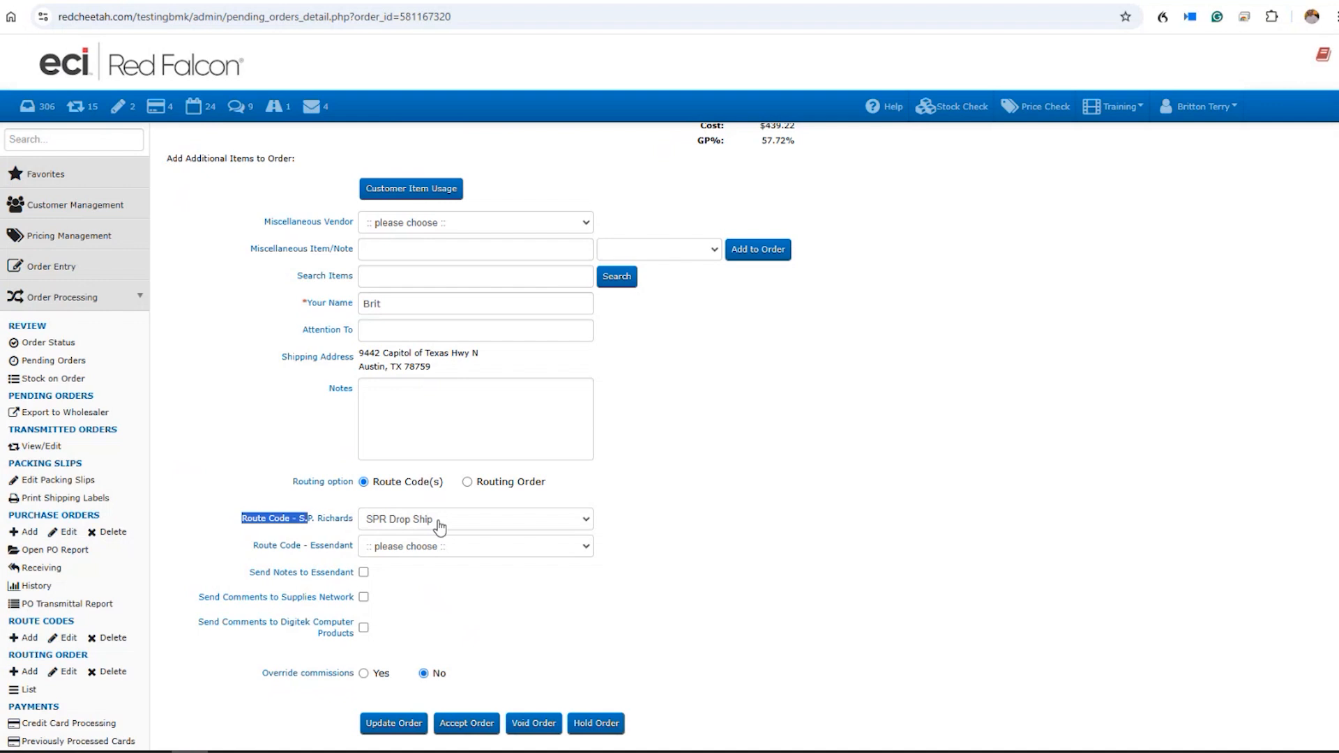
drag(272, 545, 338, 549)
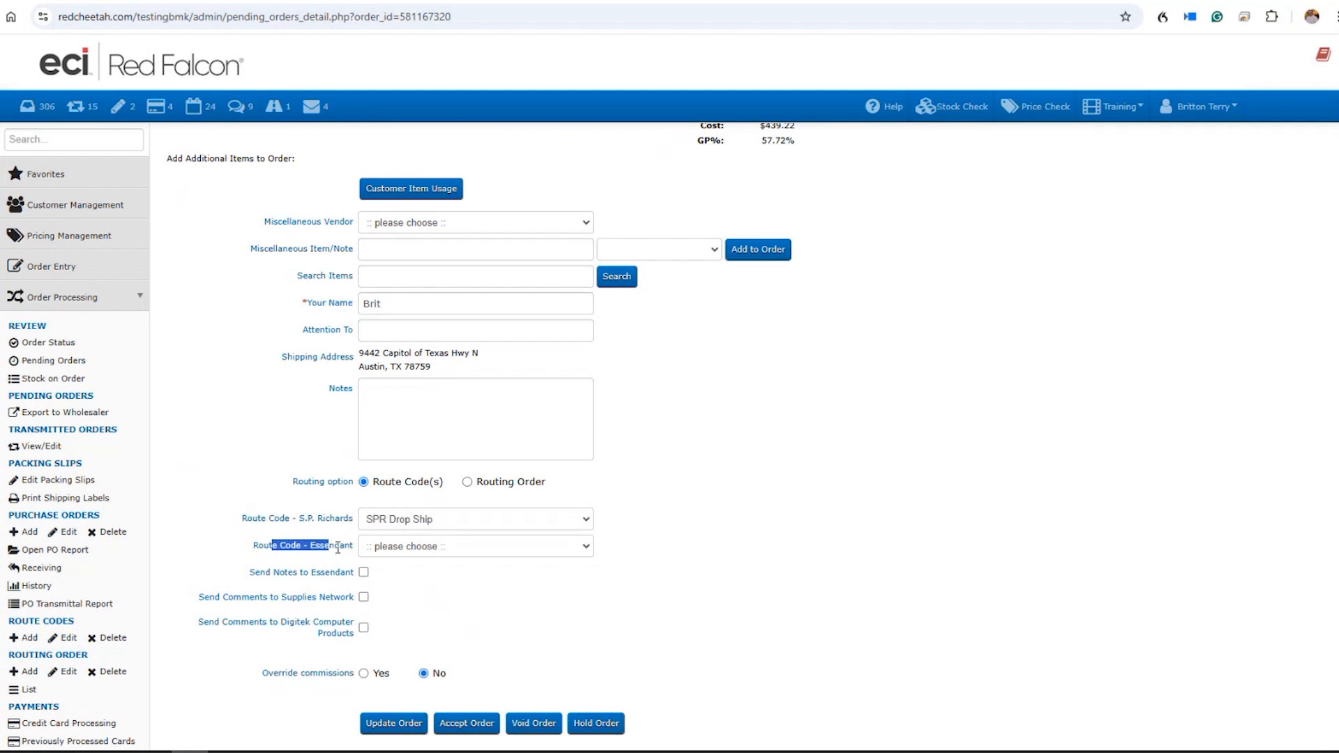
click(425, 551)
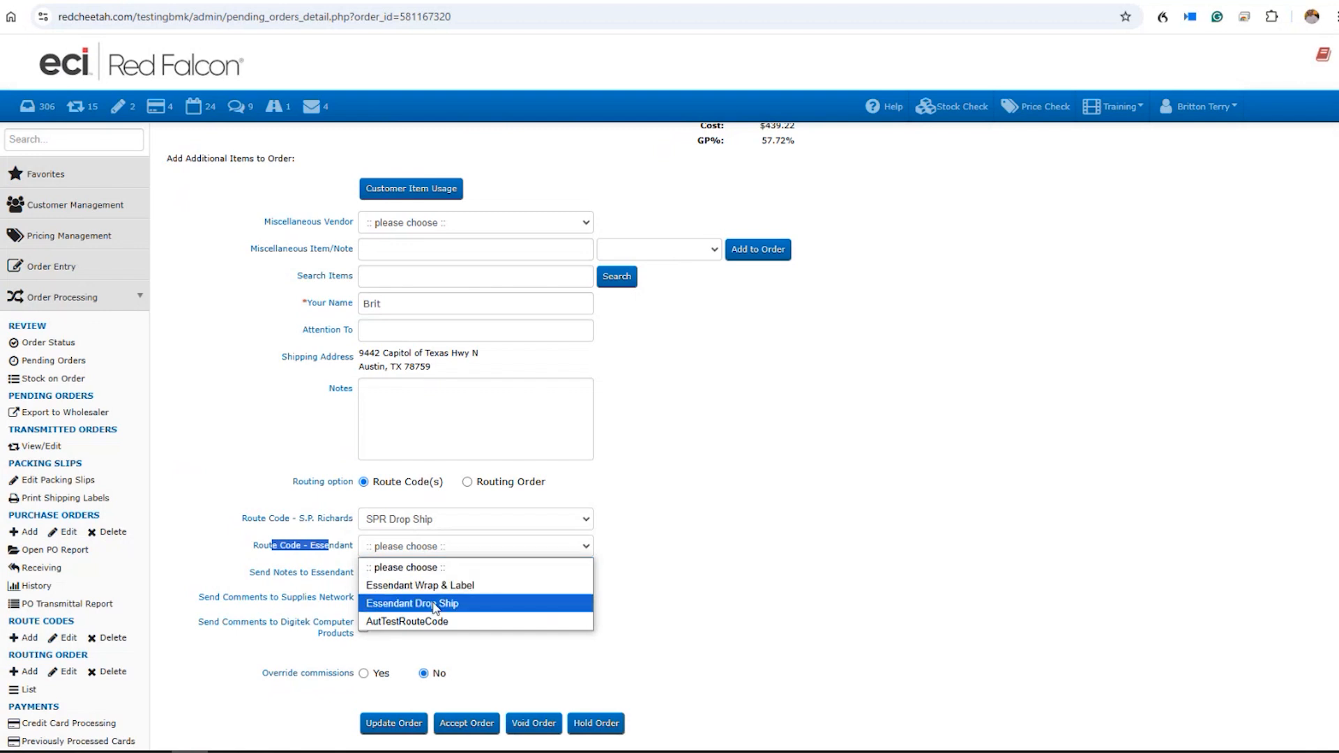
click(719, 534)
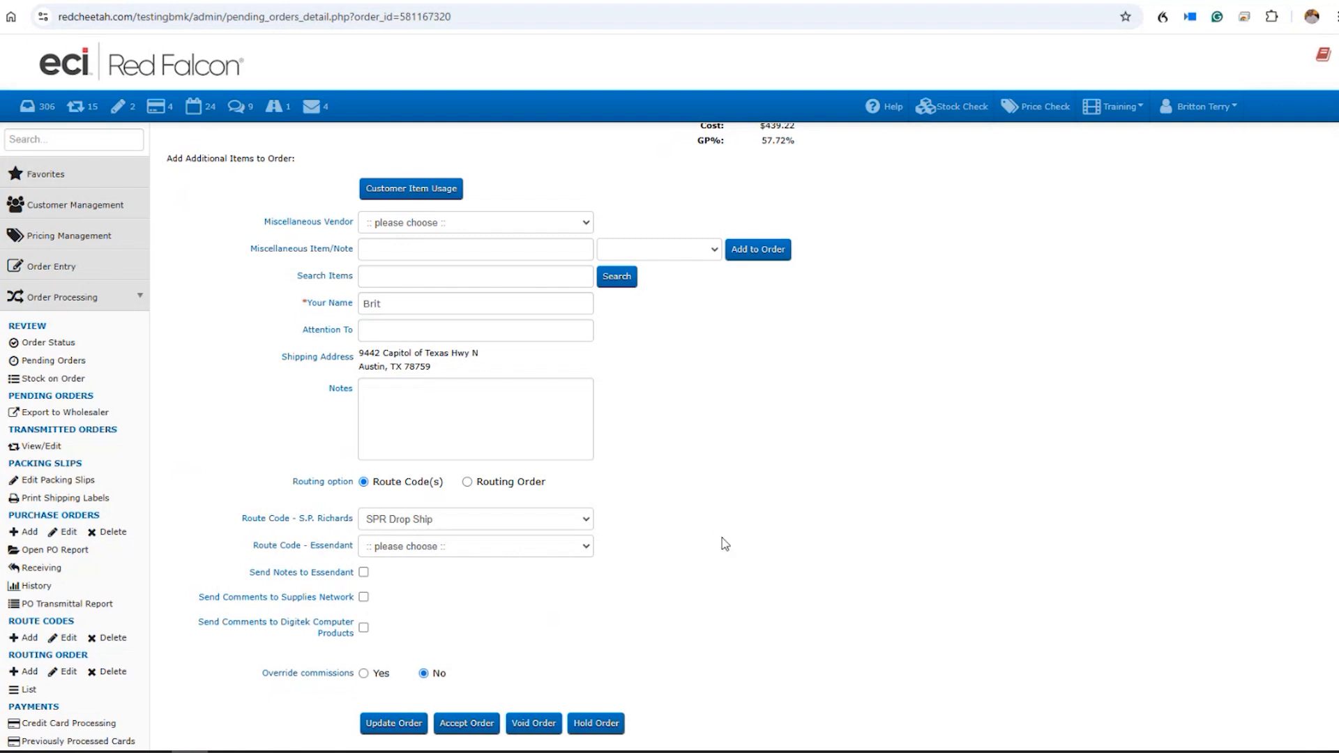
Review the order's subtotal, cost and profit figures, its processing options, and its header details
scroll(723, 539, up, 1)
scroll(728, 546, up, 3)
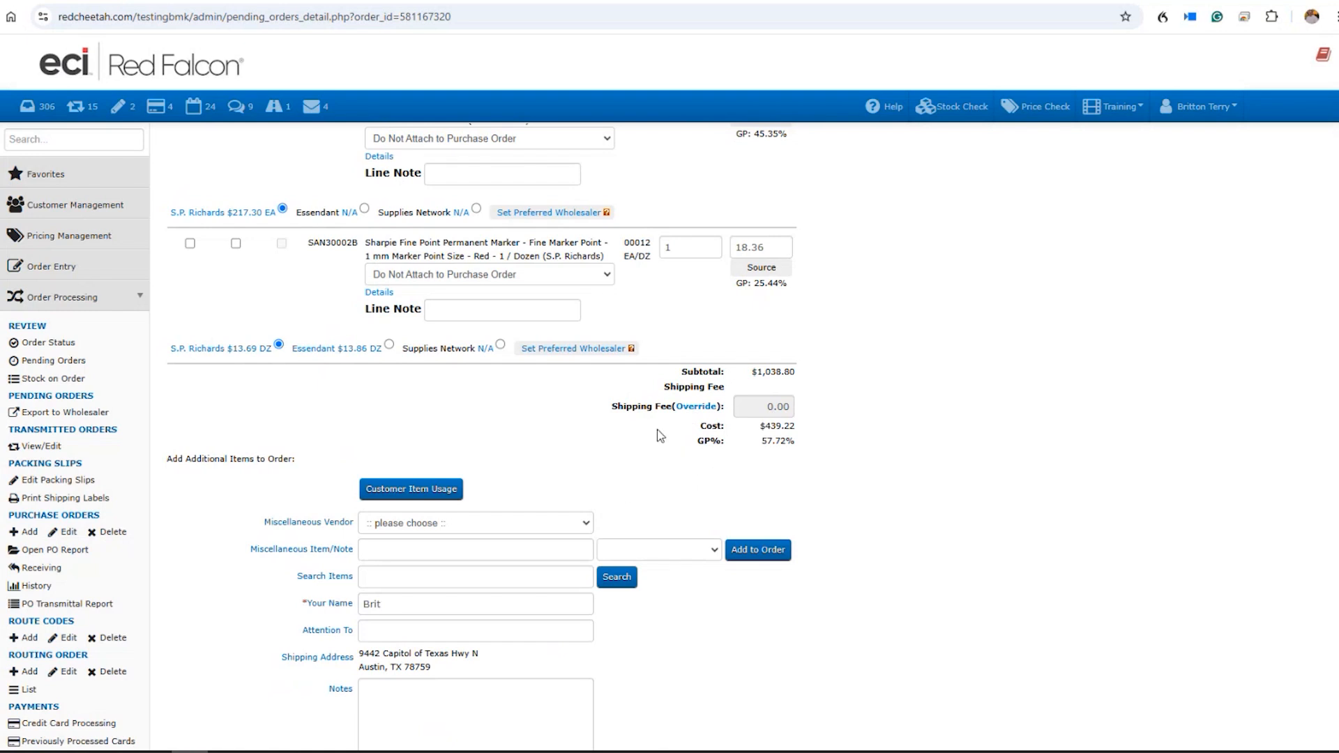
scroll(536, 481, down, 4)
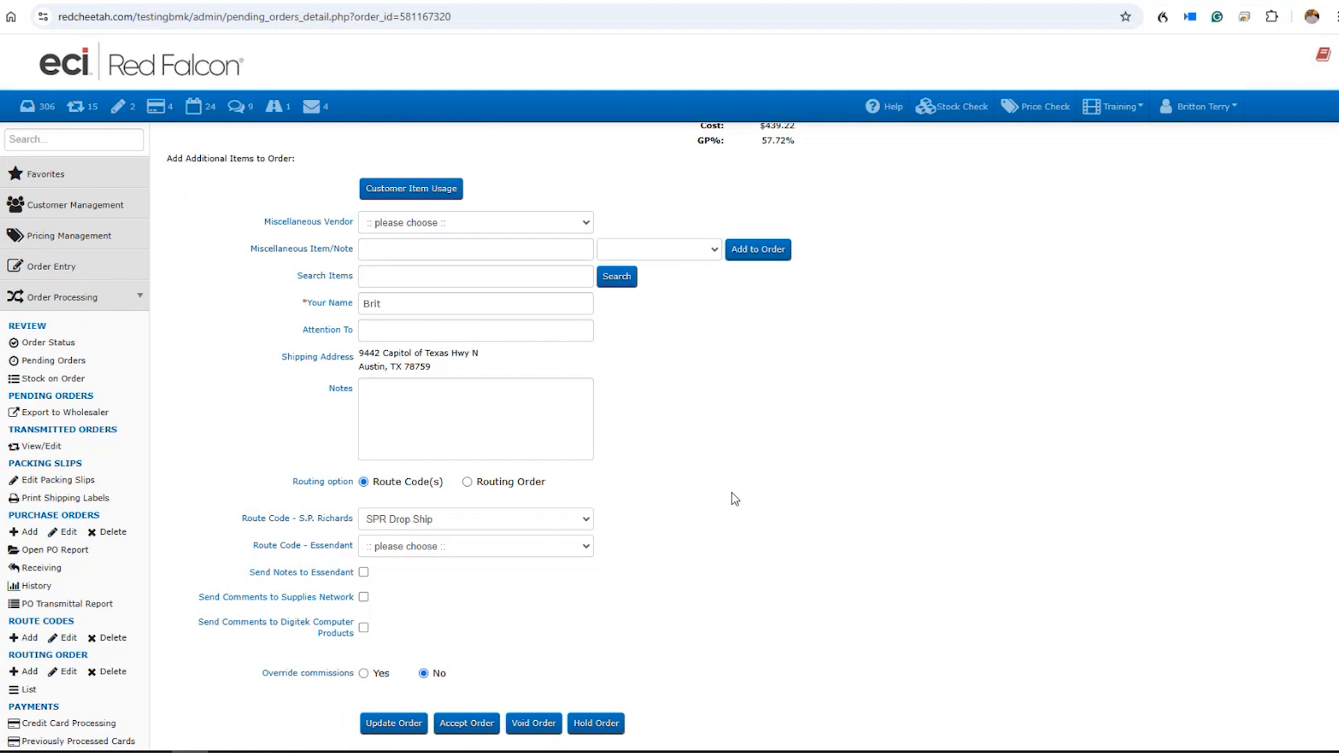
scroll(705, 538, up, 15)
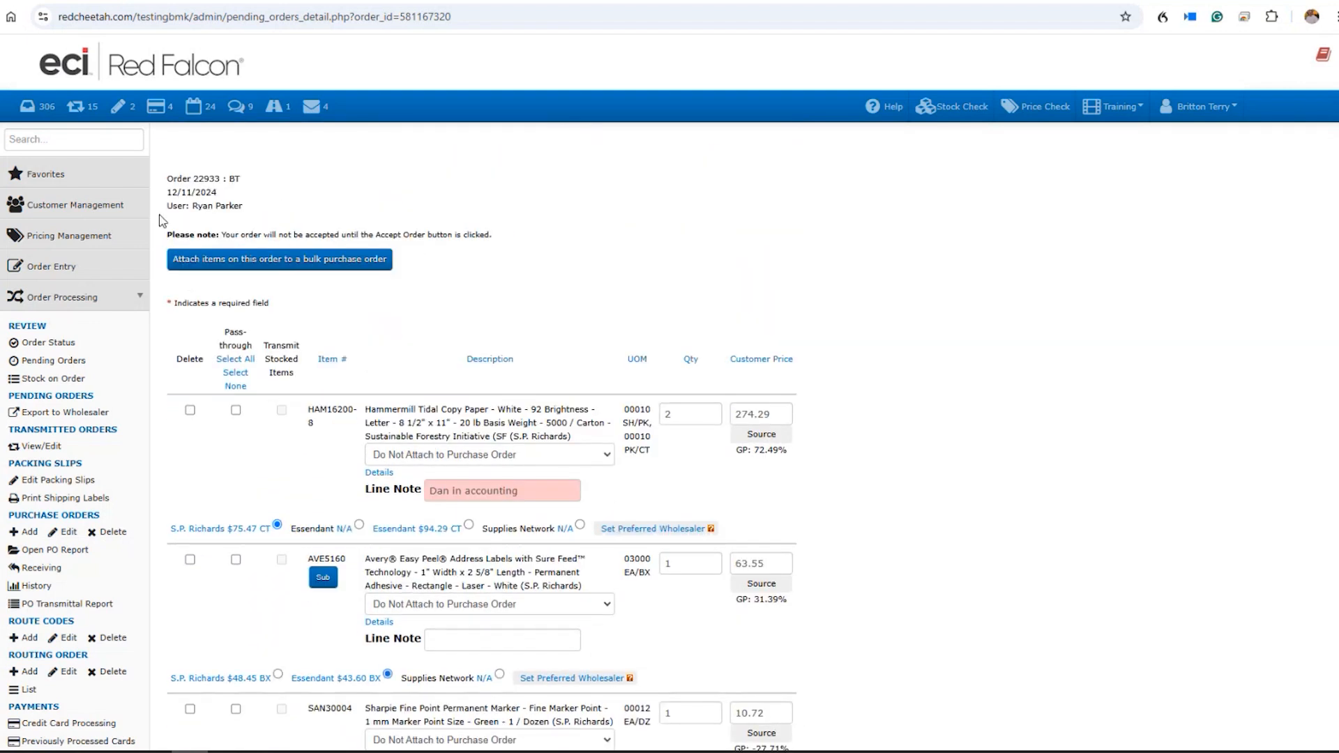
Mark the Banta Corporation order and the first three demo account orders in the pending orders list, and view the accepted orders
click(28, 106)
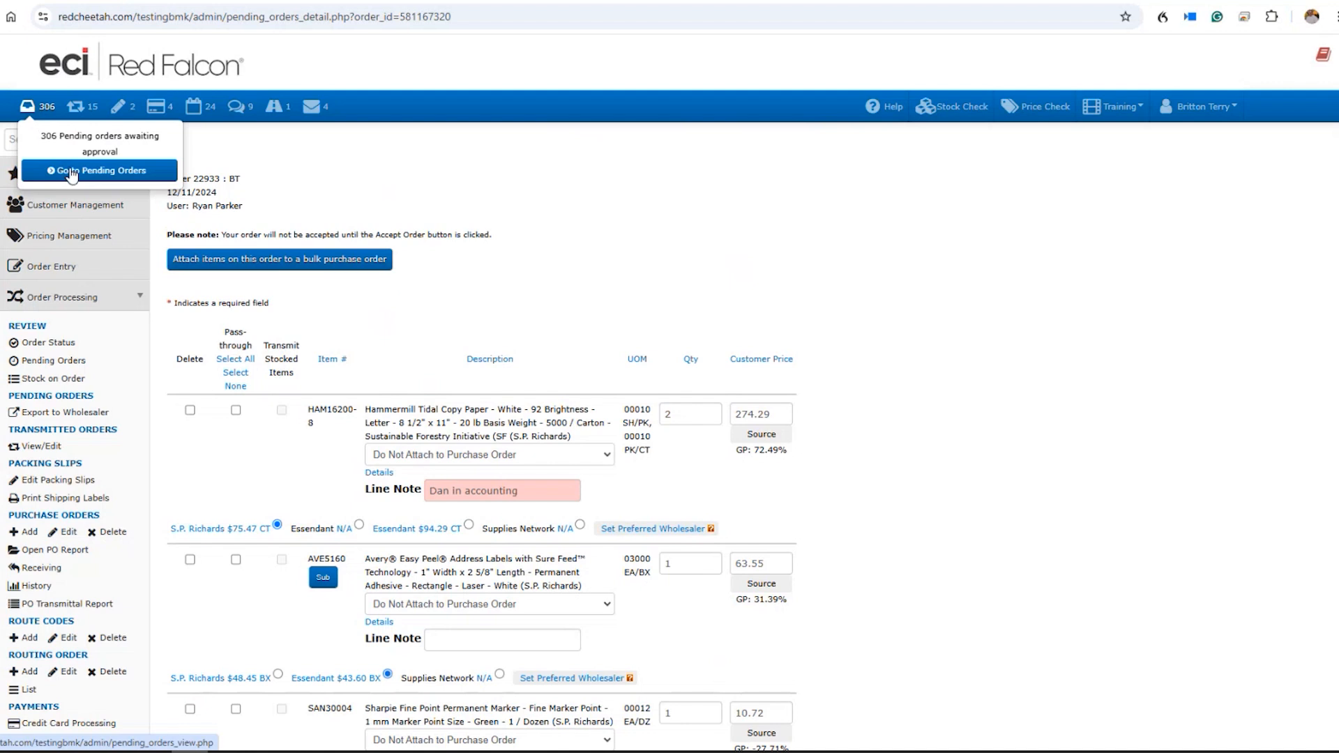
click(72, 171)
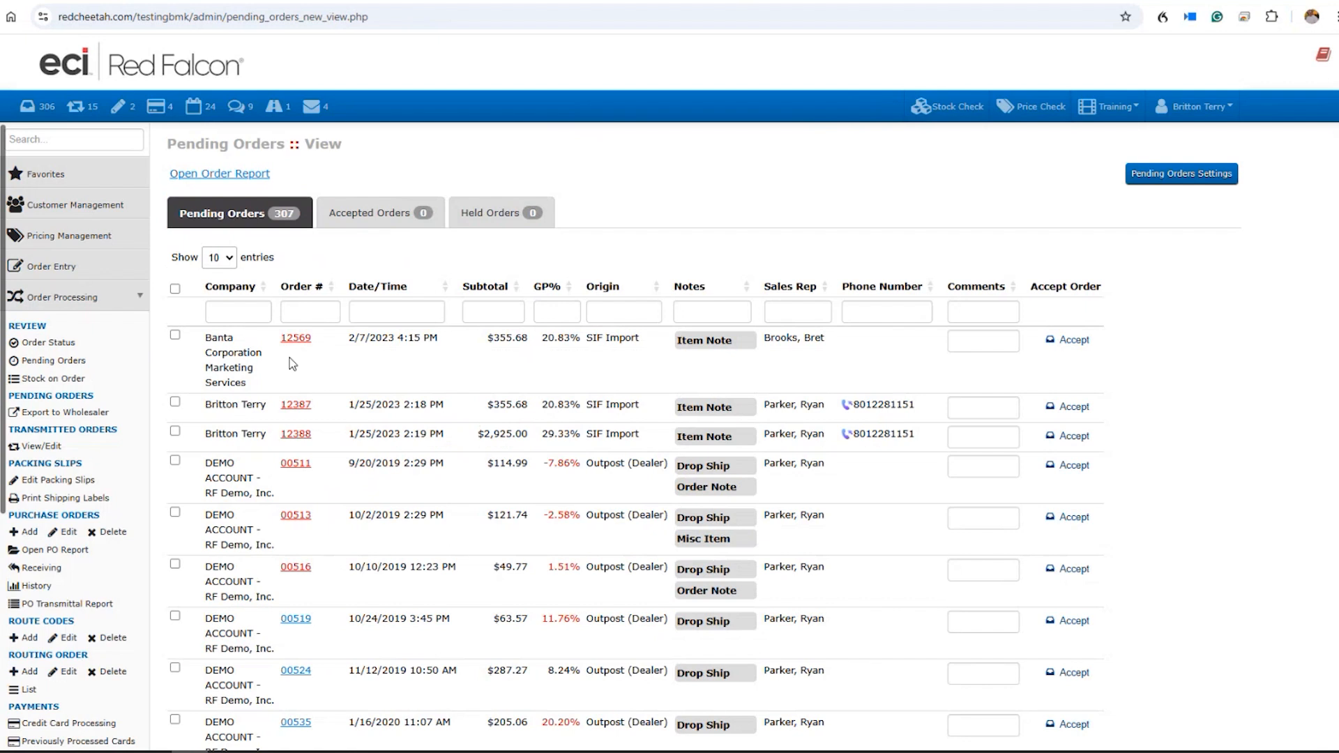
click(175, 336)
click(175, 462)
click(175, 513)
click(175, 564)
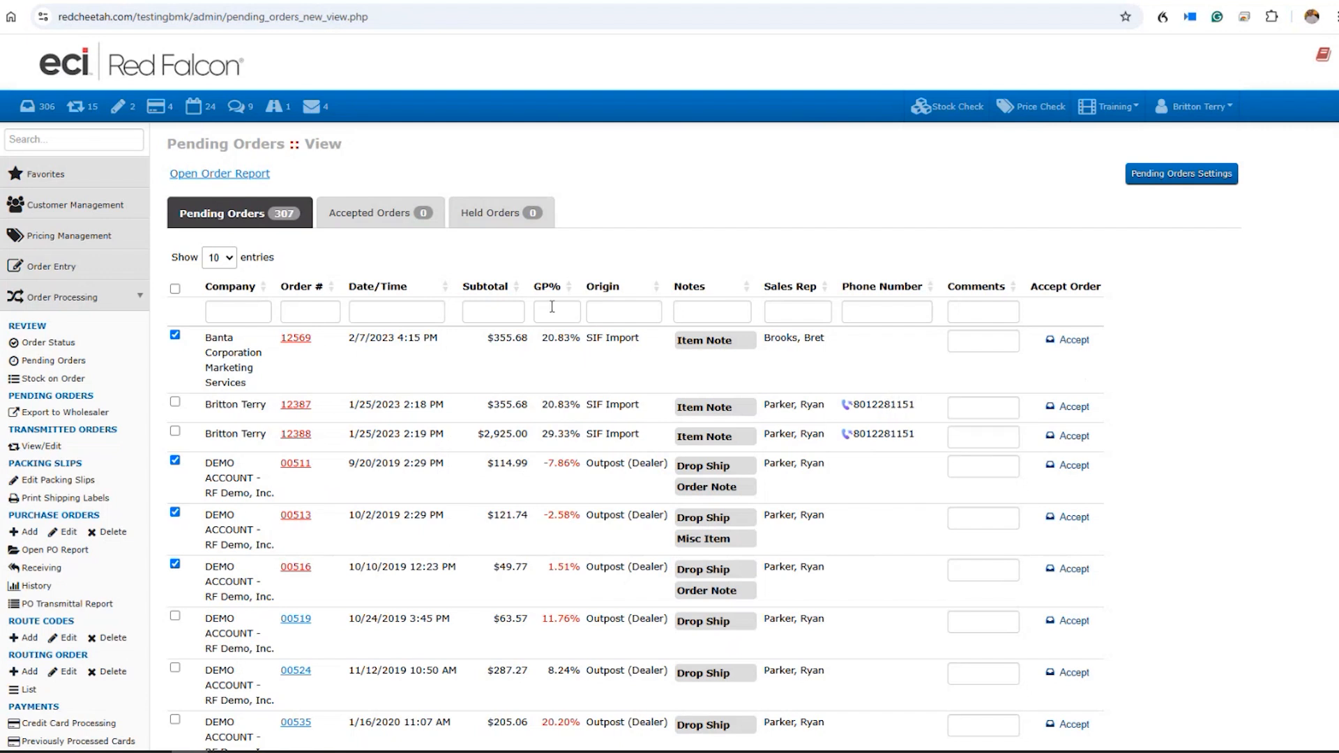
click(357, 218)
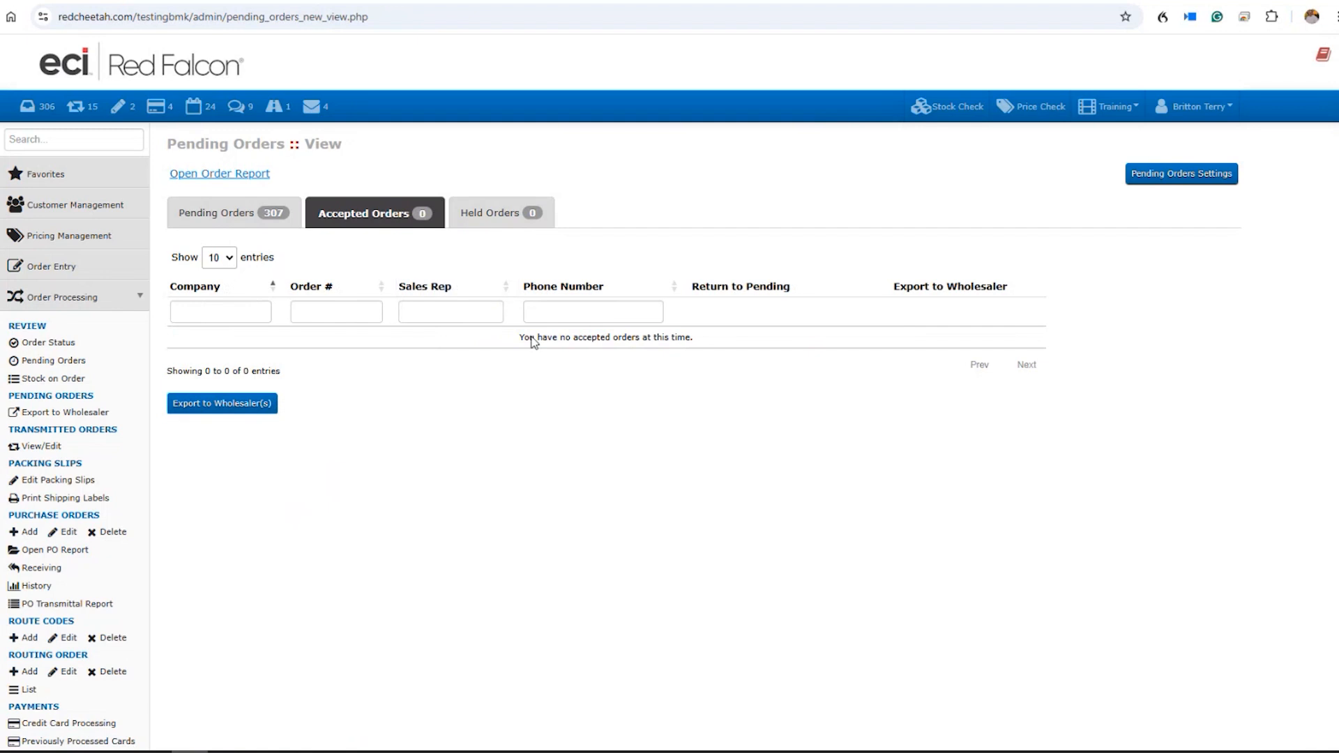
Search the accounting and other back-office functions for "whole" and open the Wholesaler Invoice Report
click(62, 297)
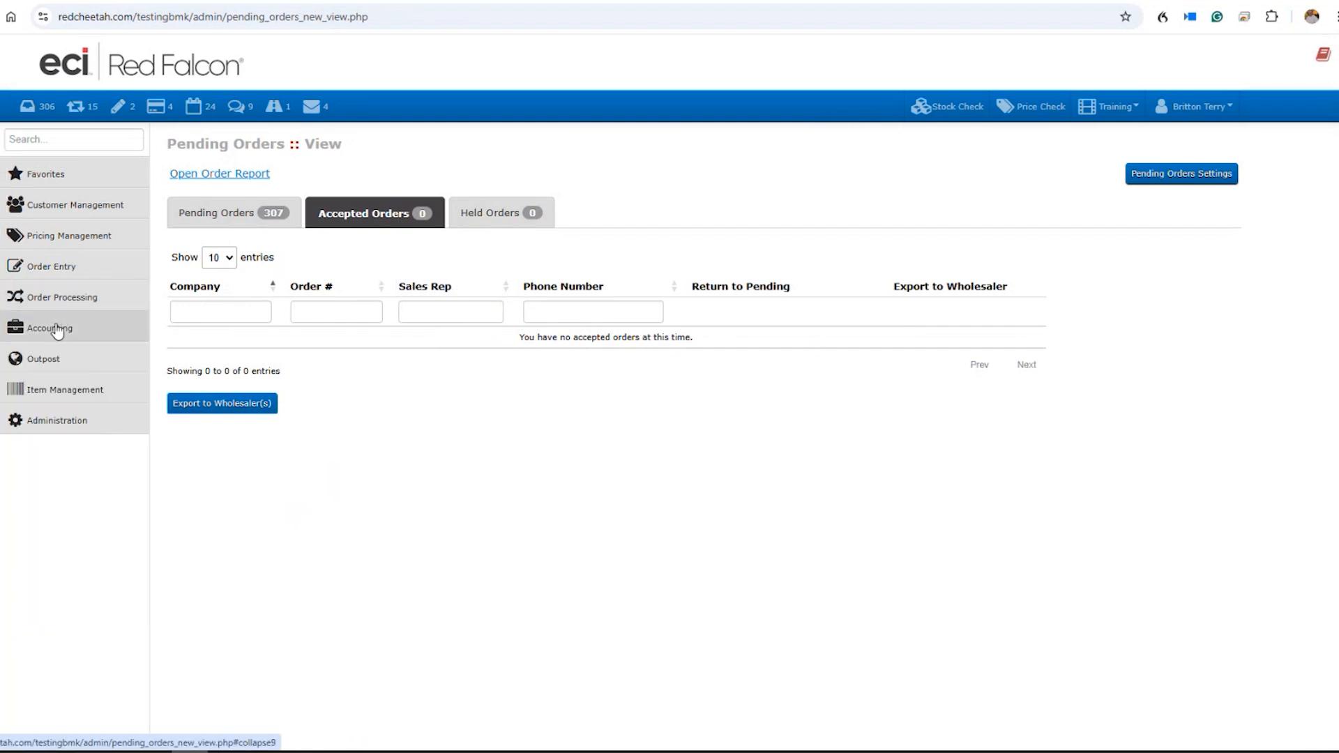
click(53, 329)
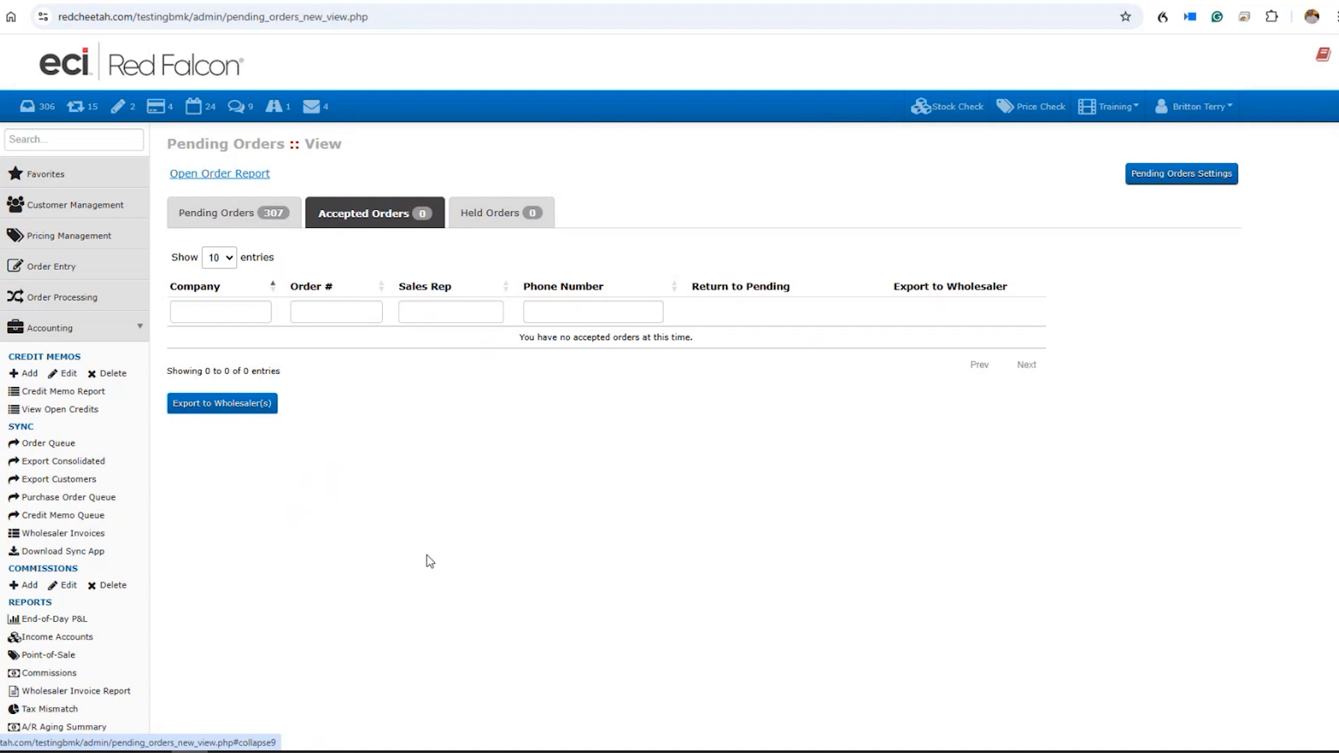
click(93, 138)
text(whole)
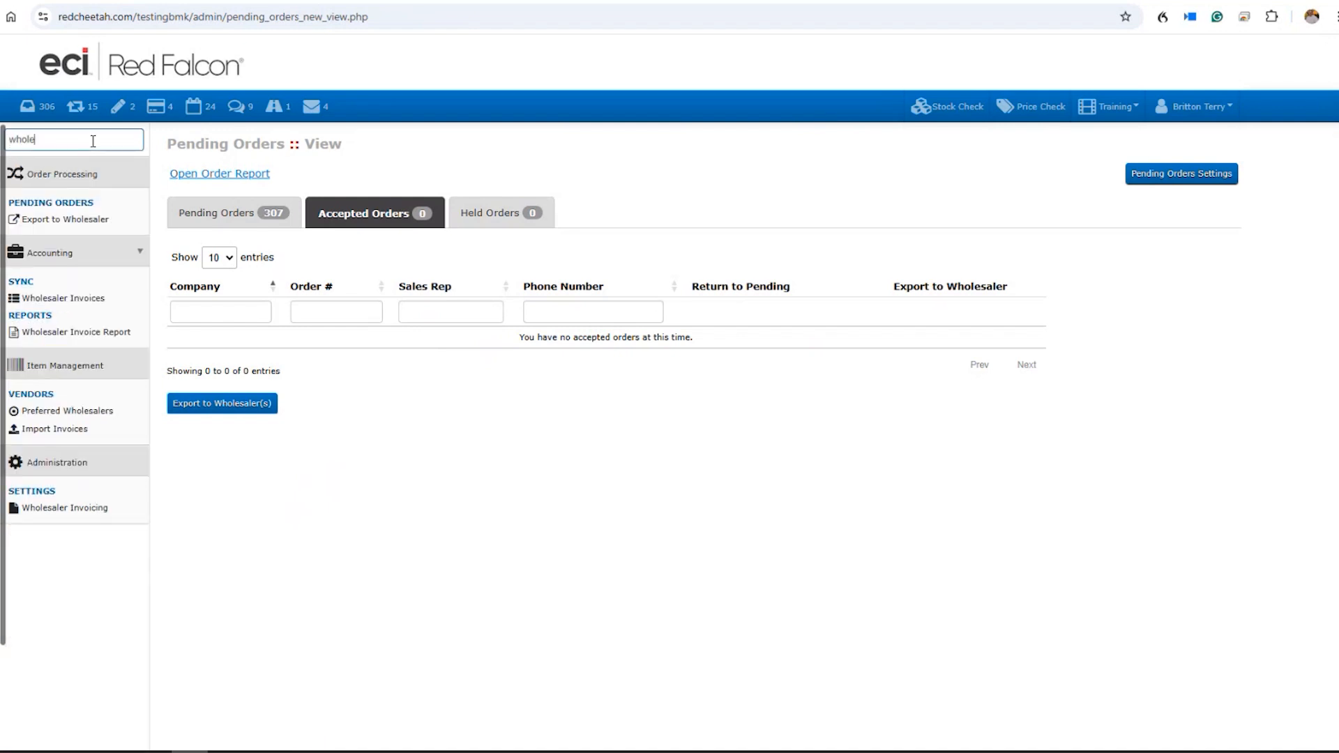
click(65, 333)
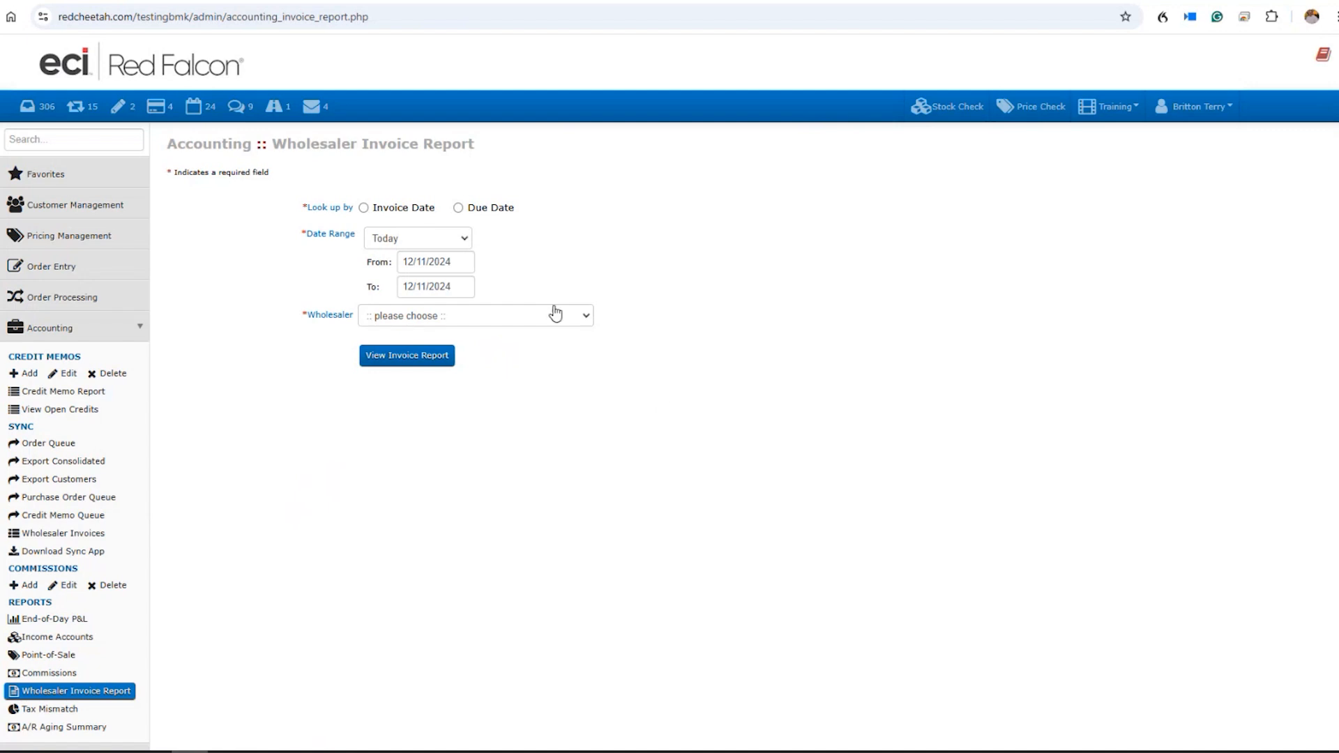
Look over the available accounting functions and return to the executive dashboard with its navigation sections collapsed
click(91, 327)
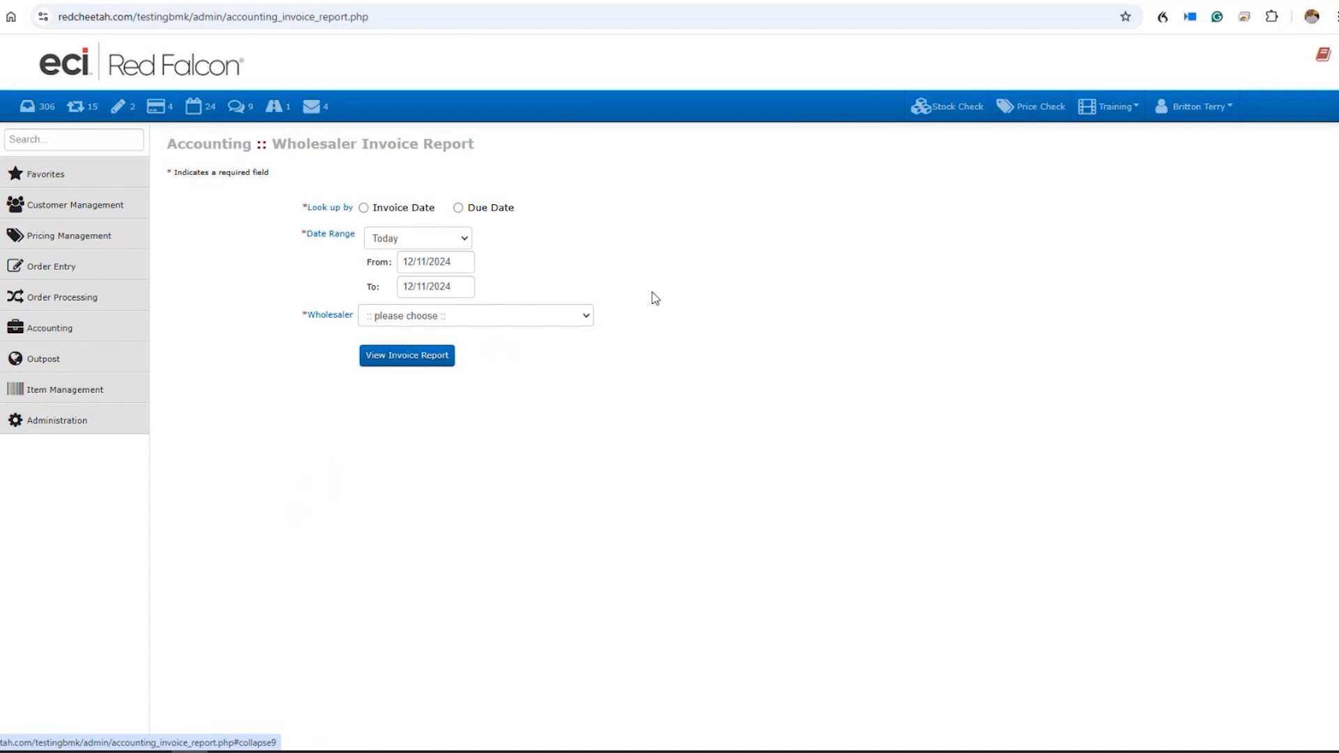
click(77, 339)
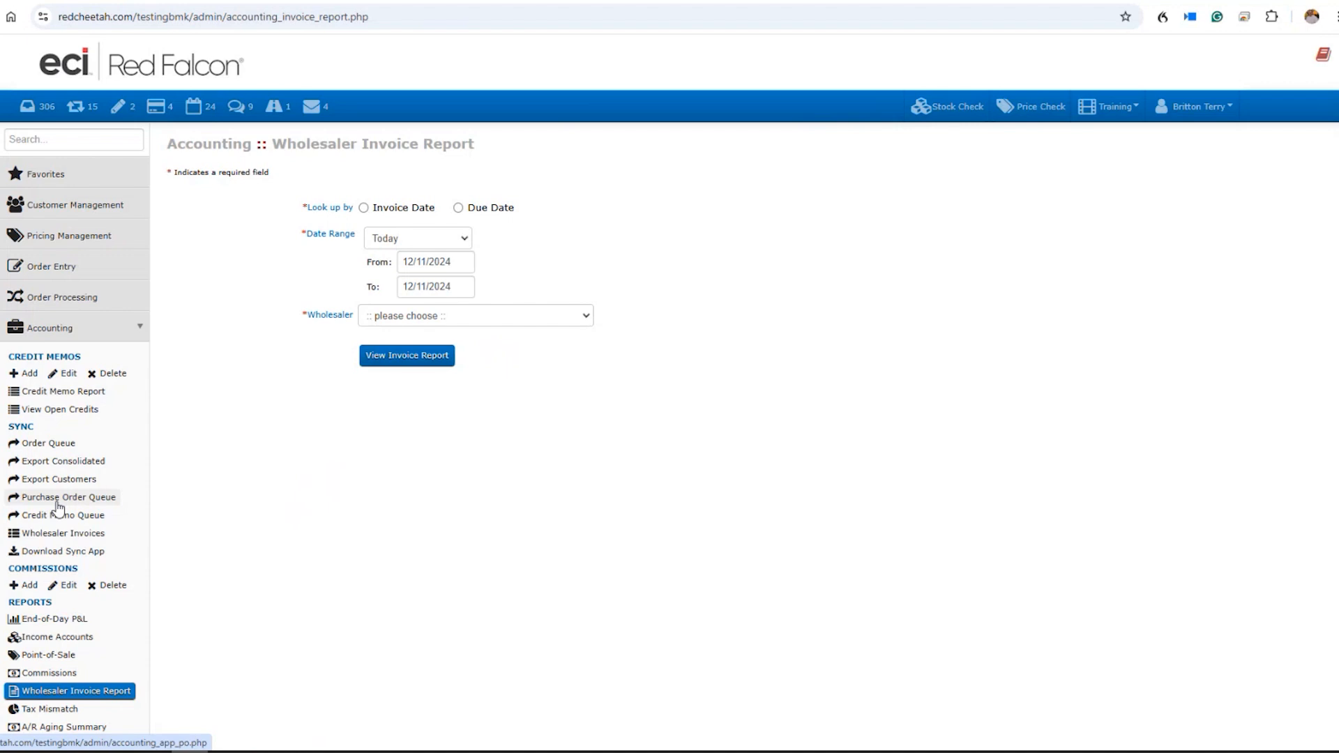
click(85, 331)
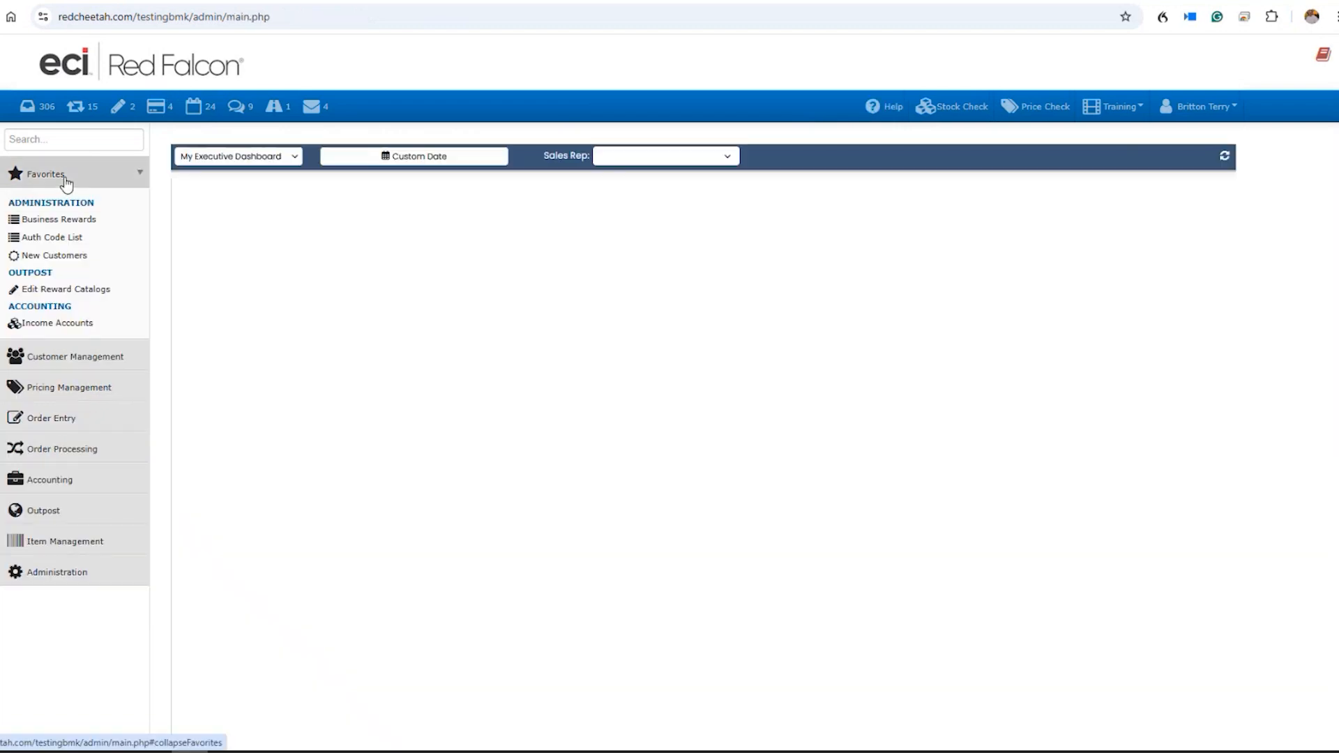
click(63, 176)
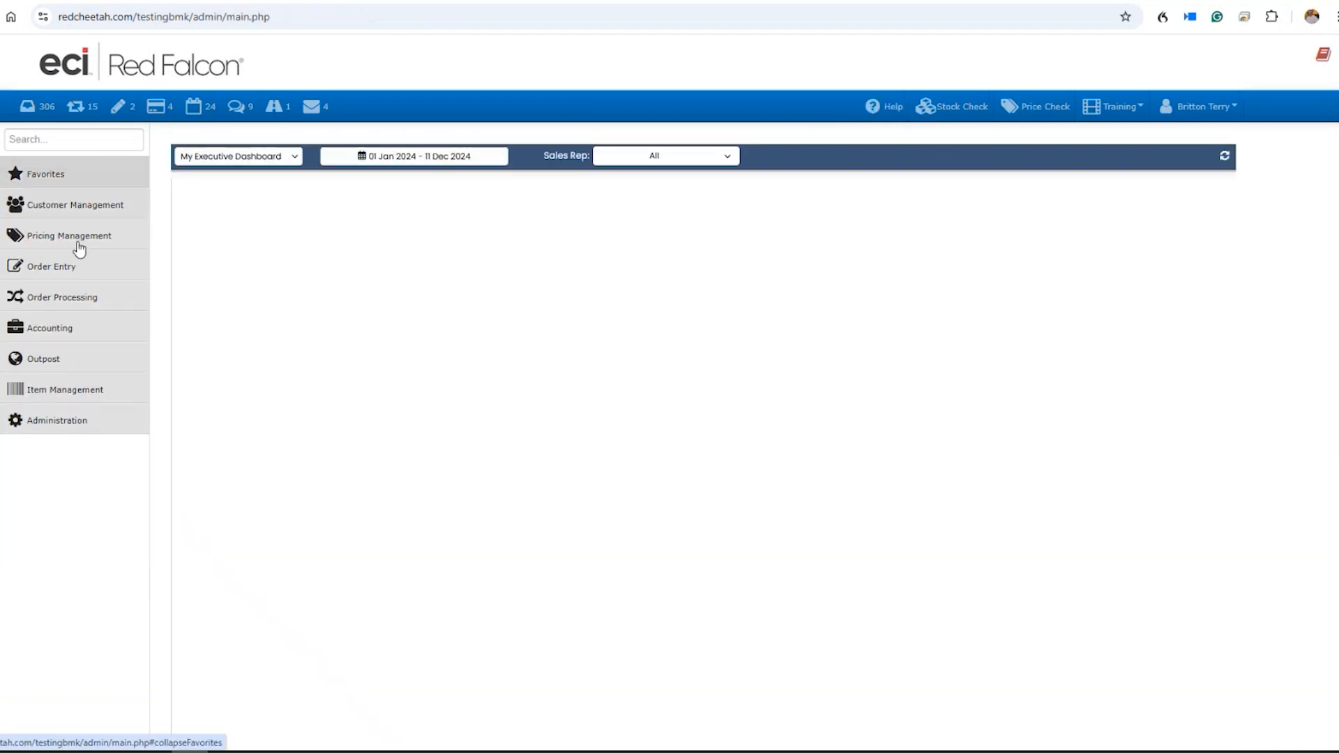